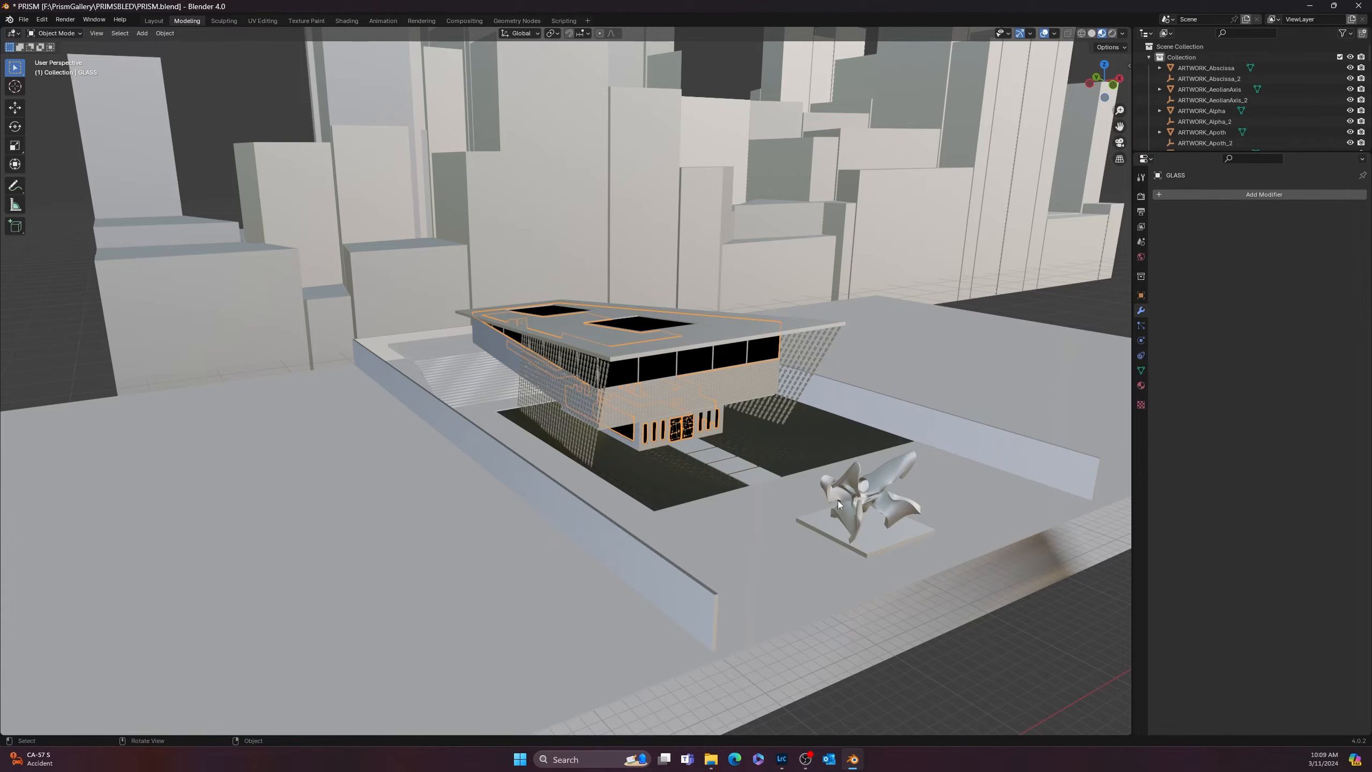
- Examine the gallery building's front facade up close and select the top floor walls
middle_drag(777, 509, 750, 511)
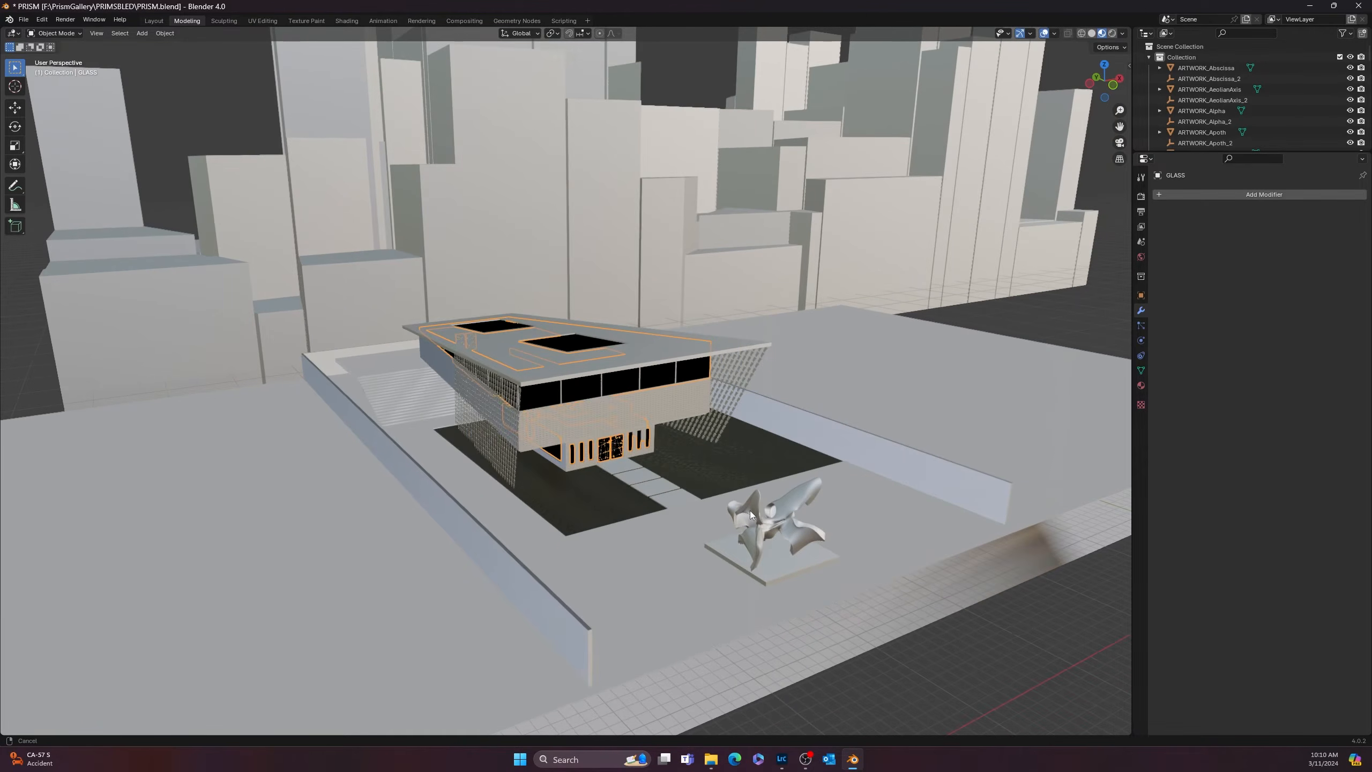
scroll(585, 440, up, 4)
middle_drag(585, 440, 504, 456)
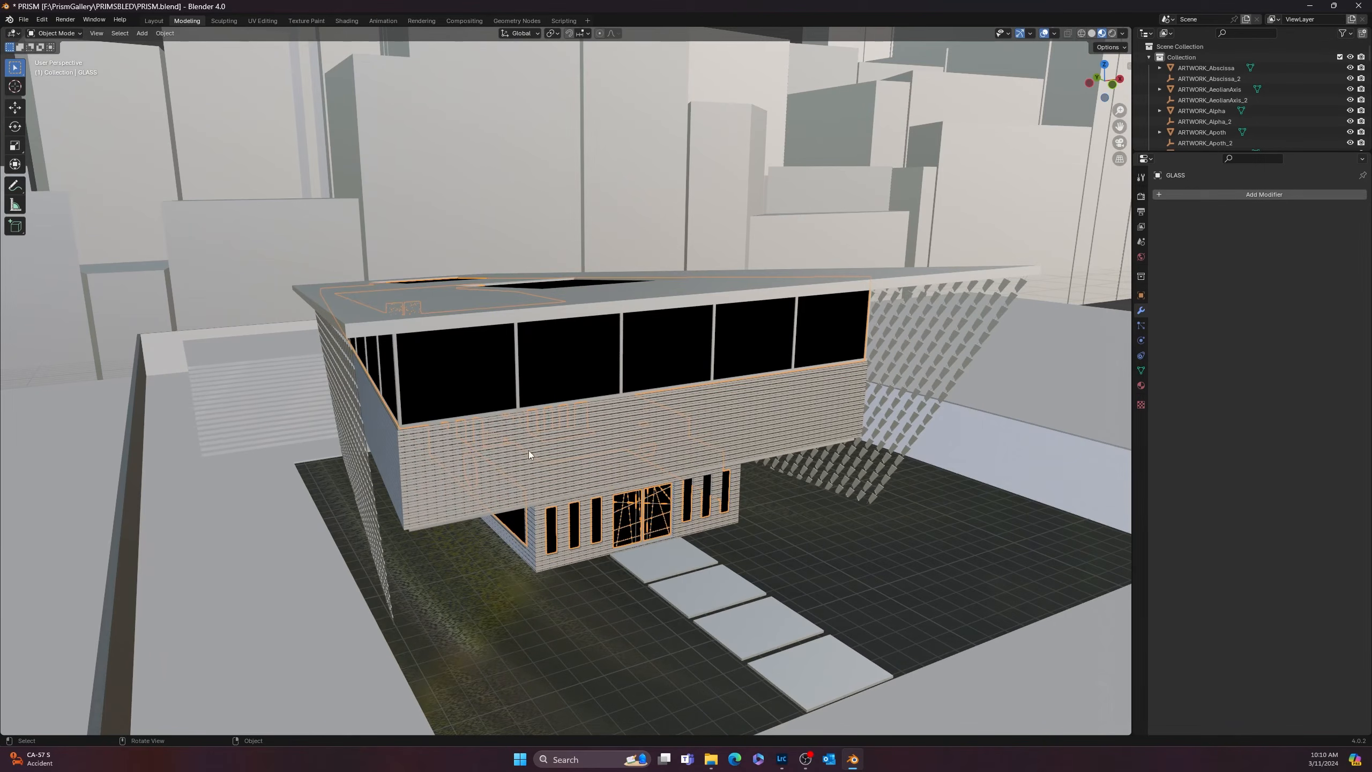
click(527, 446)
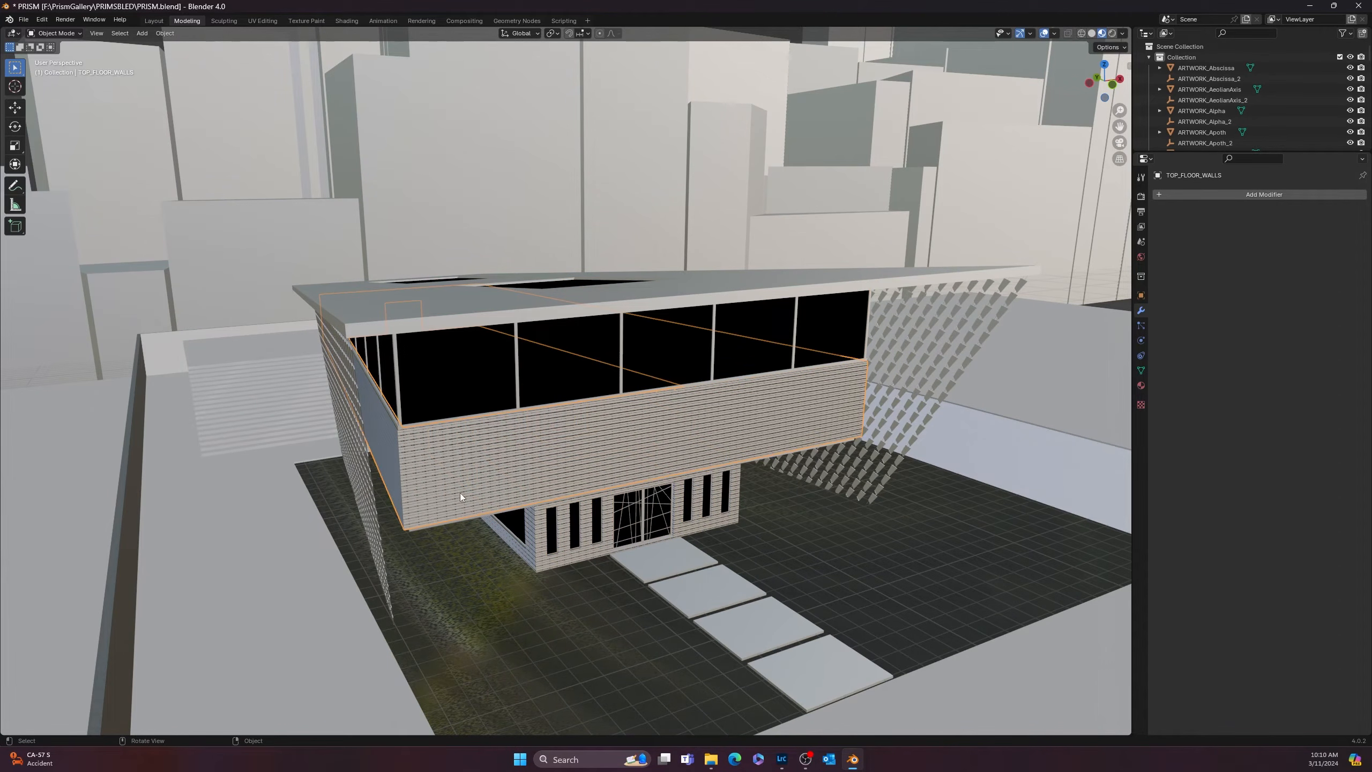
- Switch to File Explorer and check the image files in the PRIMSBLED textures folder, then return to the scene
click(711, 759)
scroll(252, 367, down, 20)
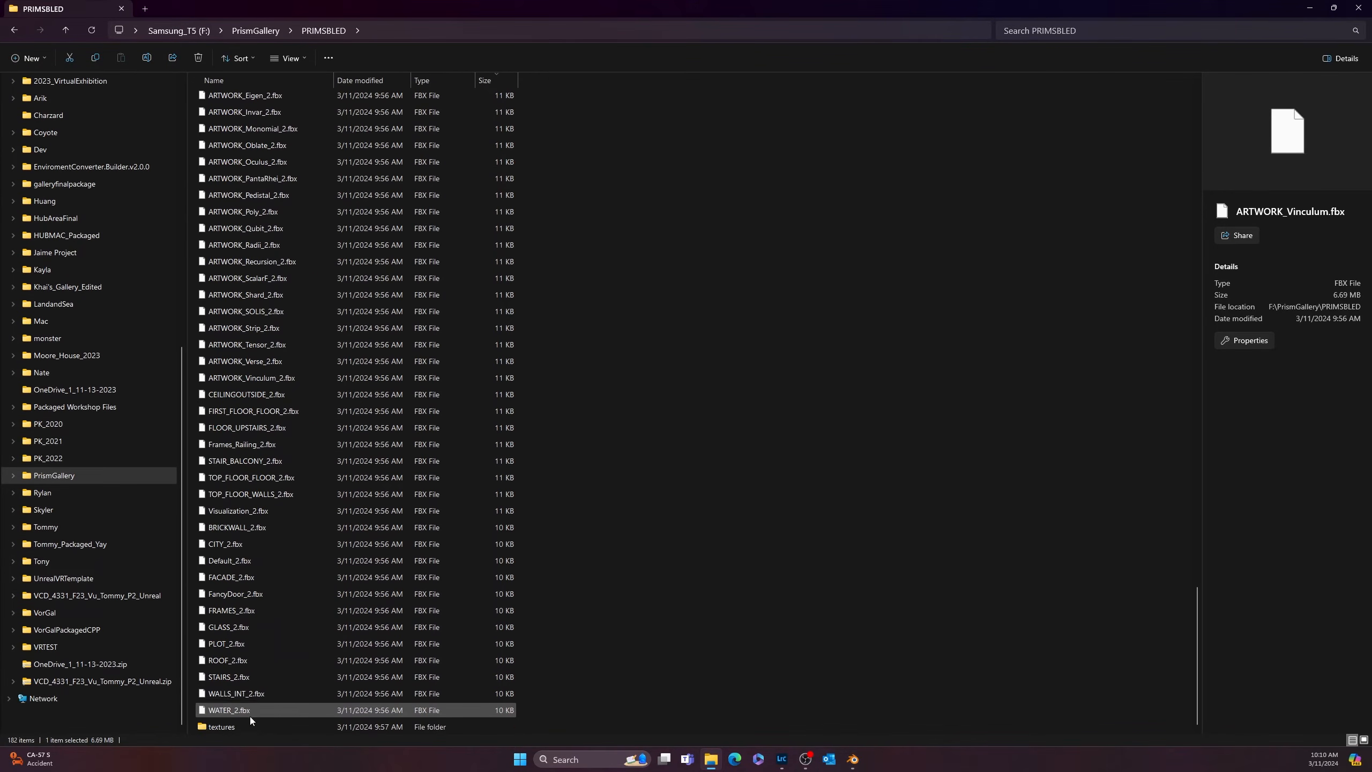
double_click(249, 727)
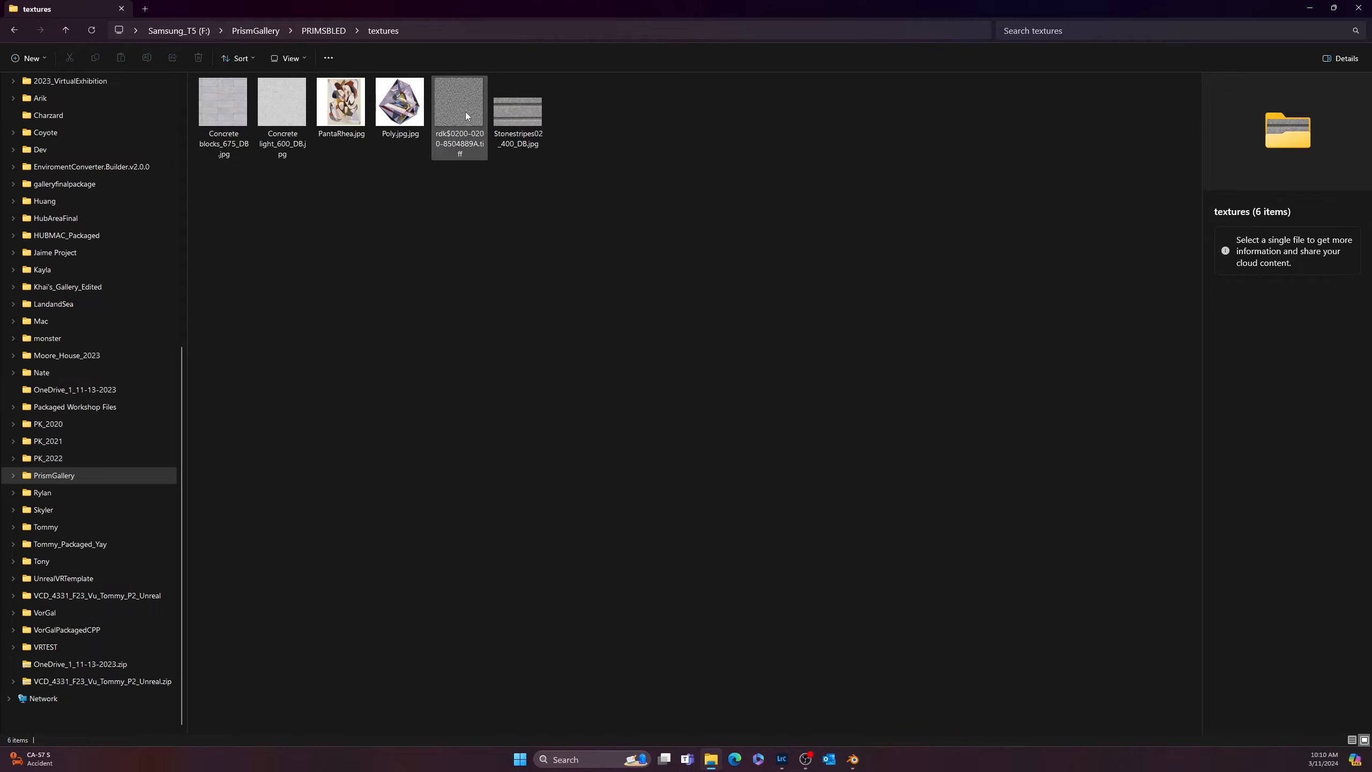
click(1309, 7)
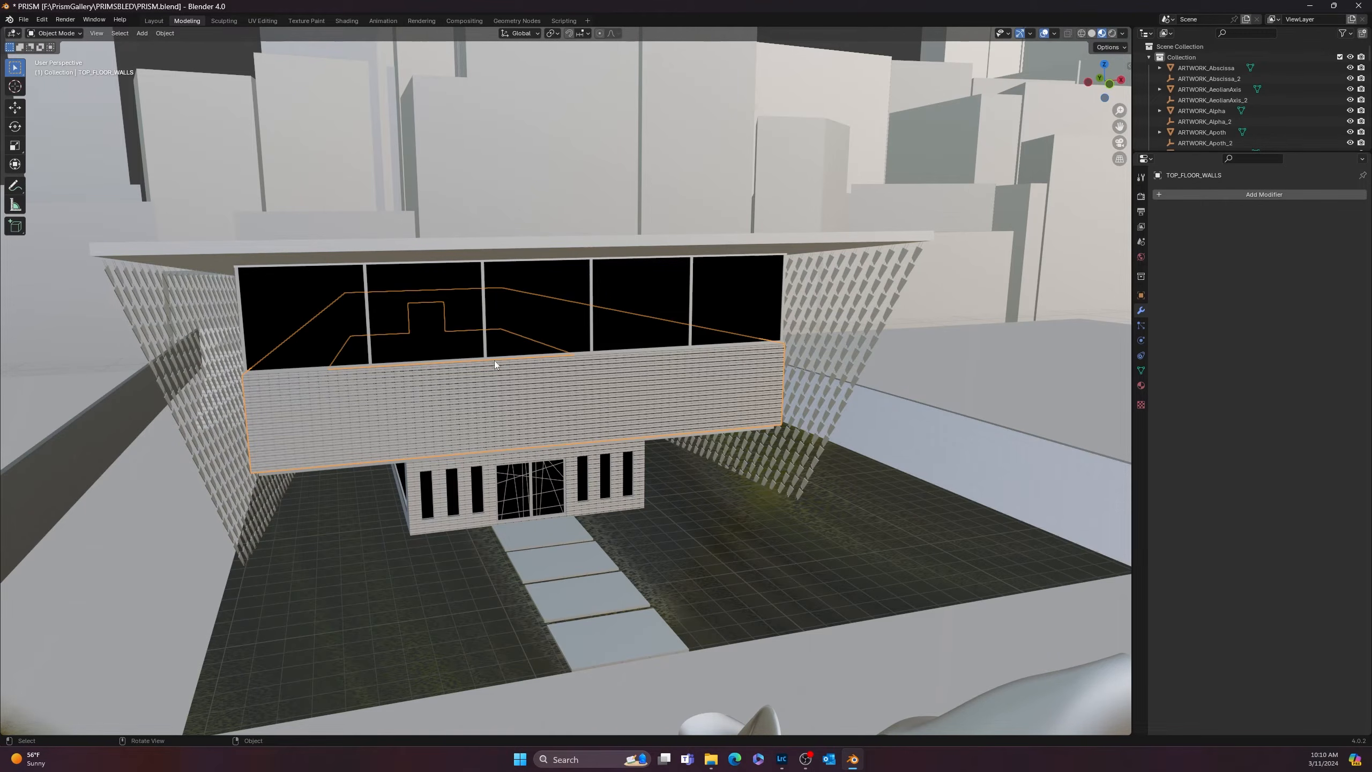
- Select the building's glass, preview the scene in rendered shading and display the glass material's settings
click(541, 316)
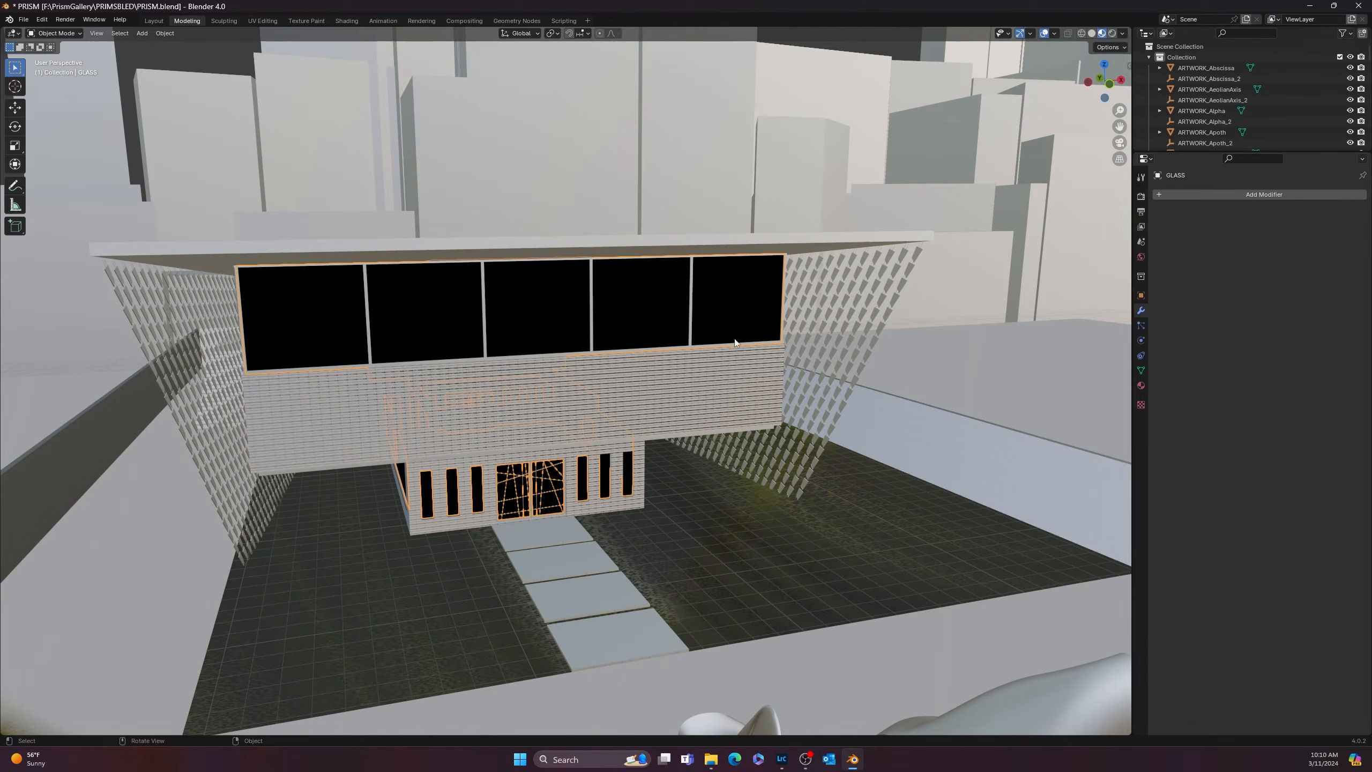
click(1111, 34)
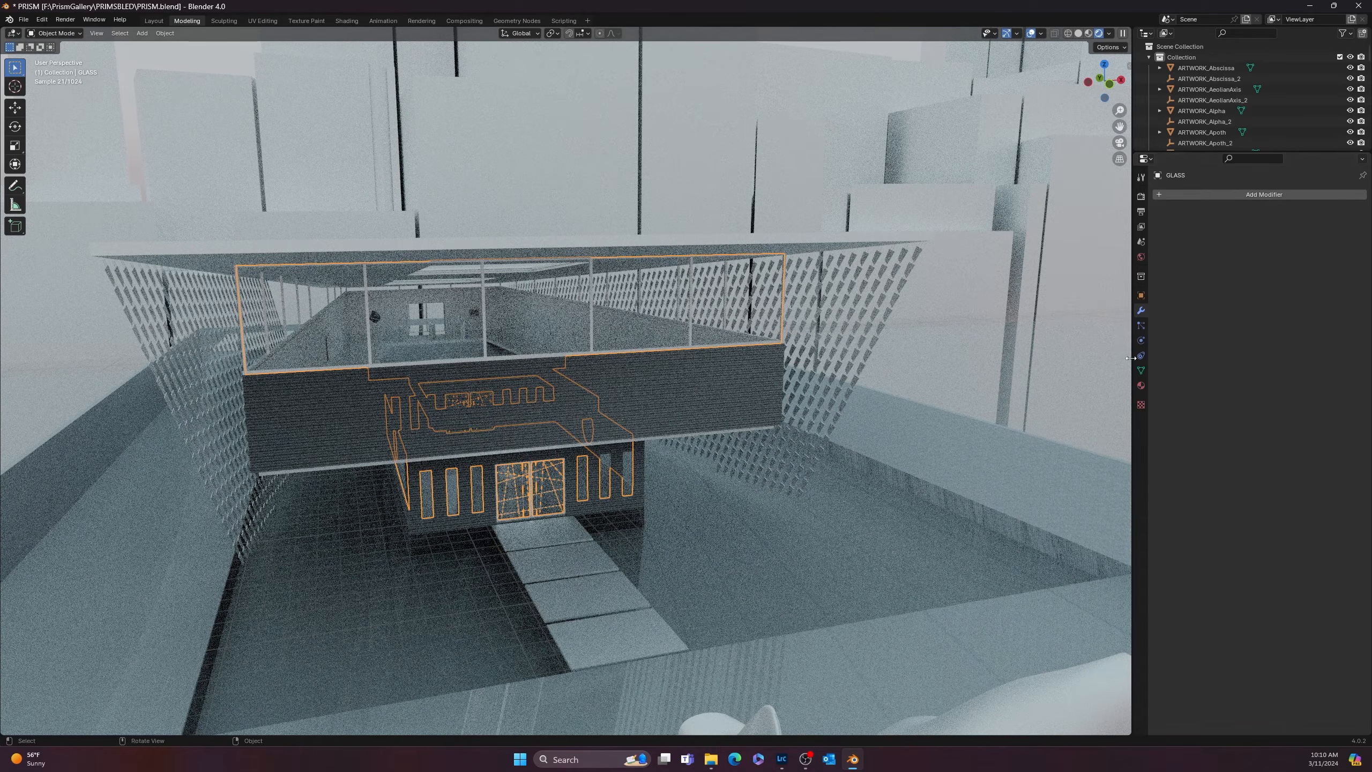
click(1141, 387)
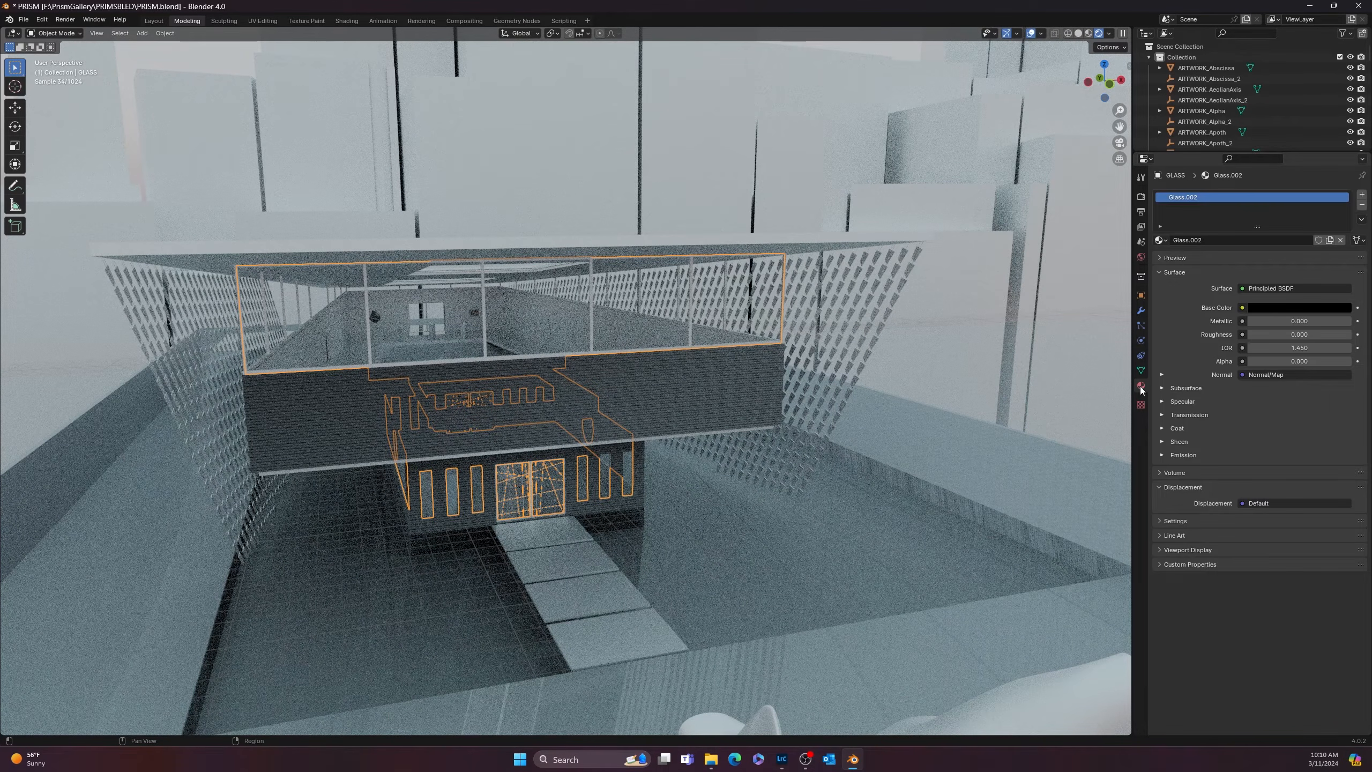
- Change the base color of the existing Glass.002 material to white
click(1291, 309)
drag(1343, 232, 1345, 141)
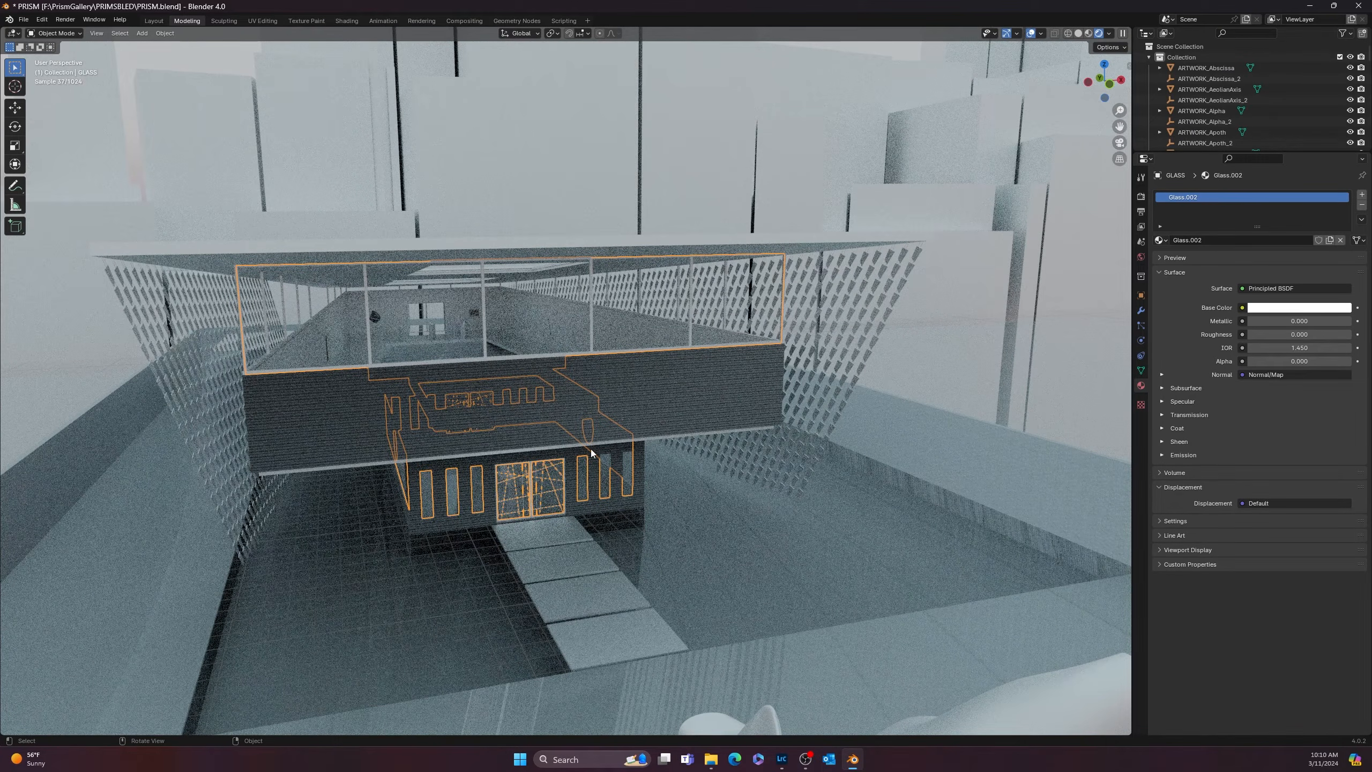
middle_drag(591, 448, 581, 454)
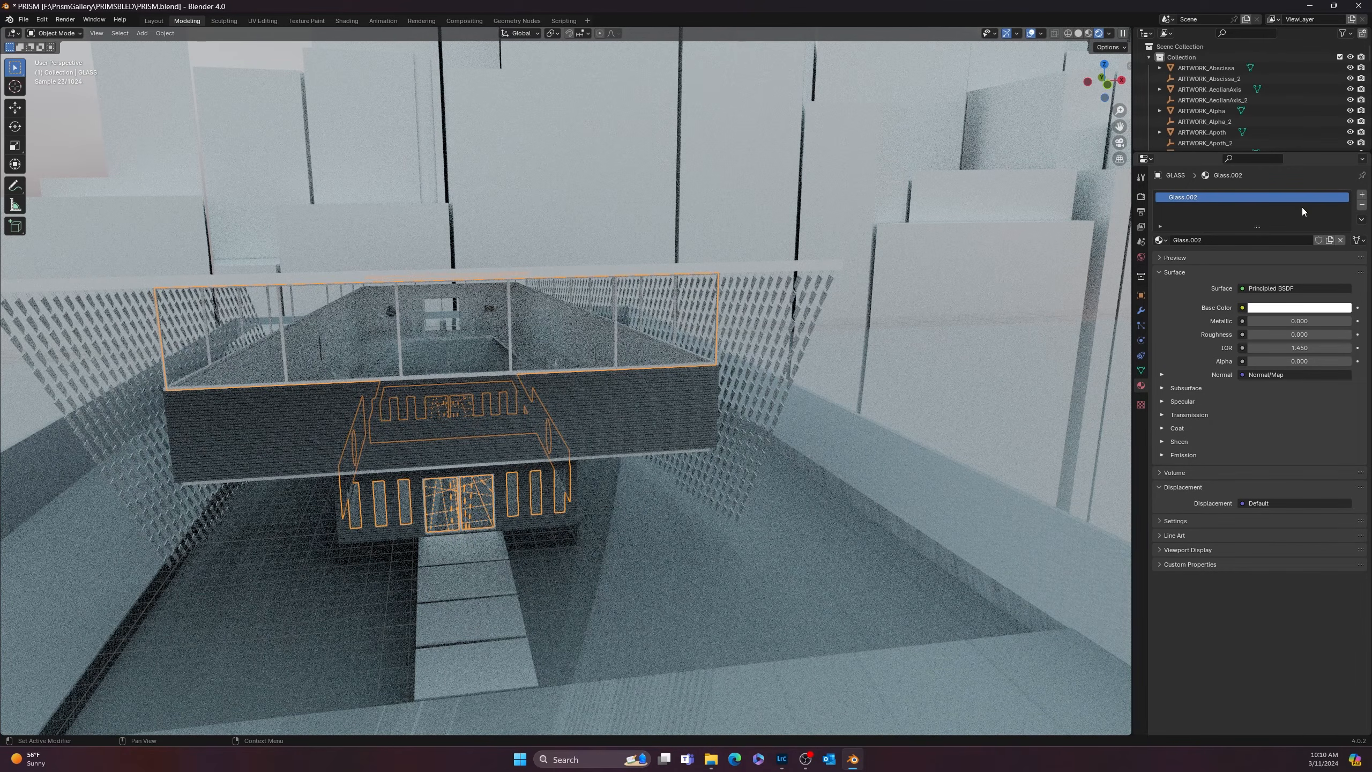
- Remove the imported material from the glass object and create a new material named GLASS
click(1362, 205)
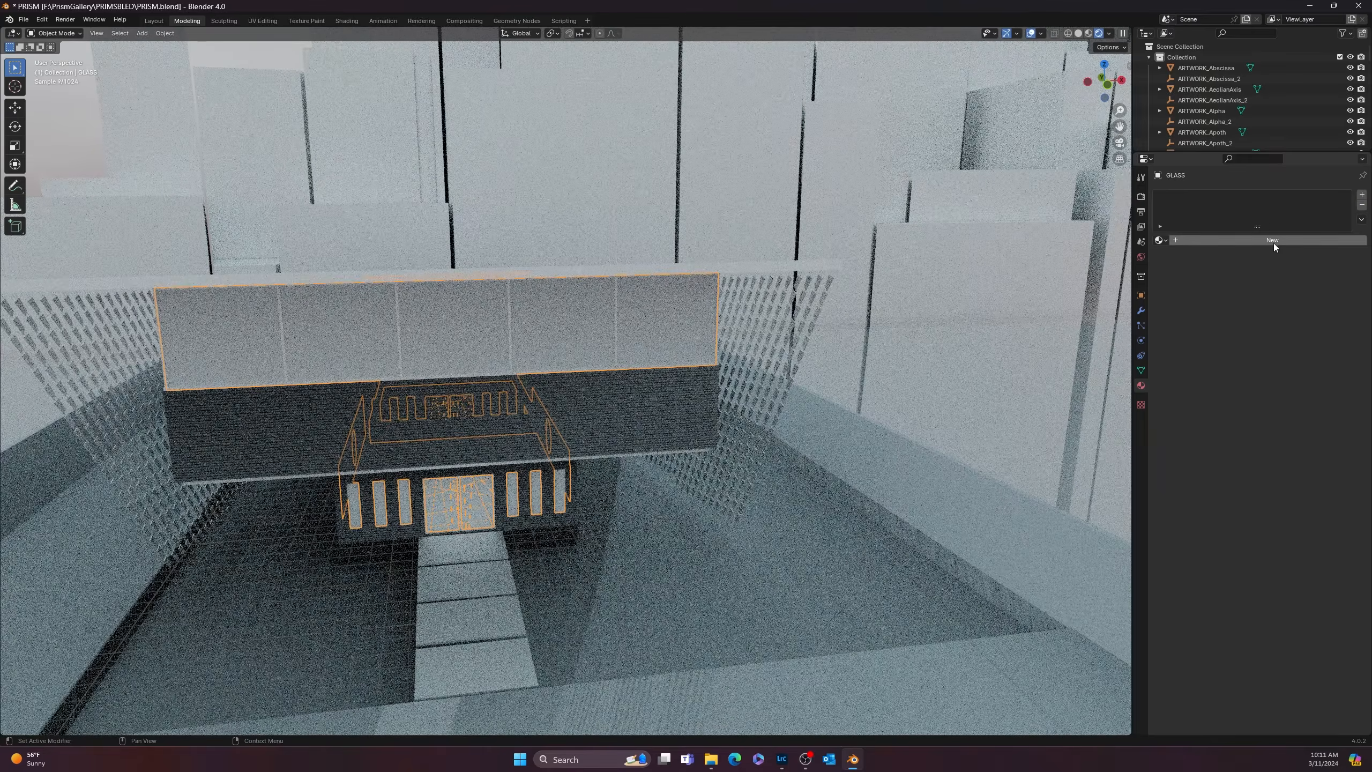
click(1274, 240)
double_click(1211, 240)
text(g)
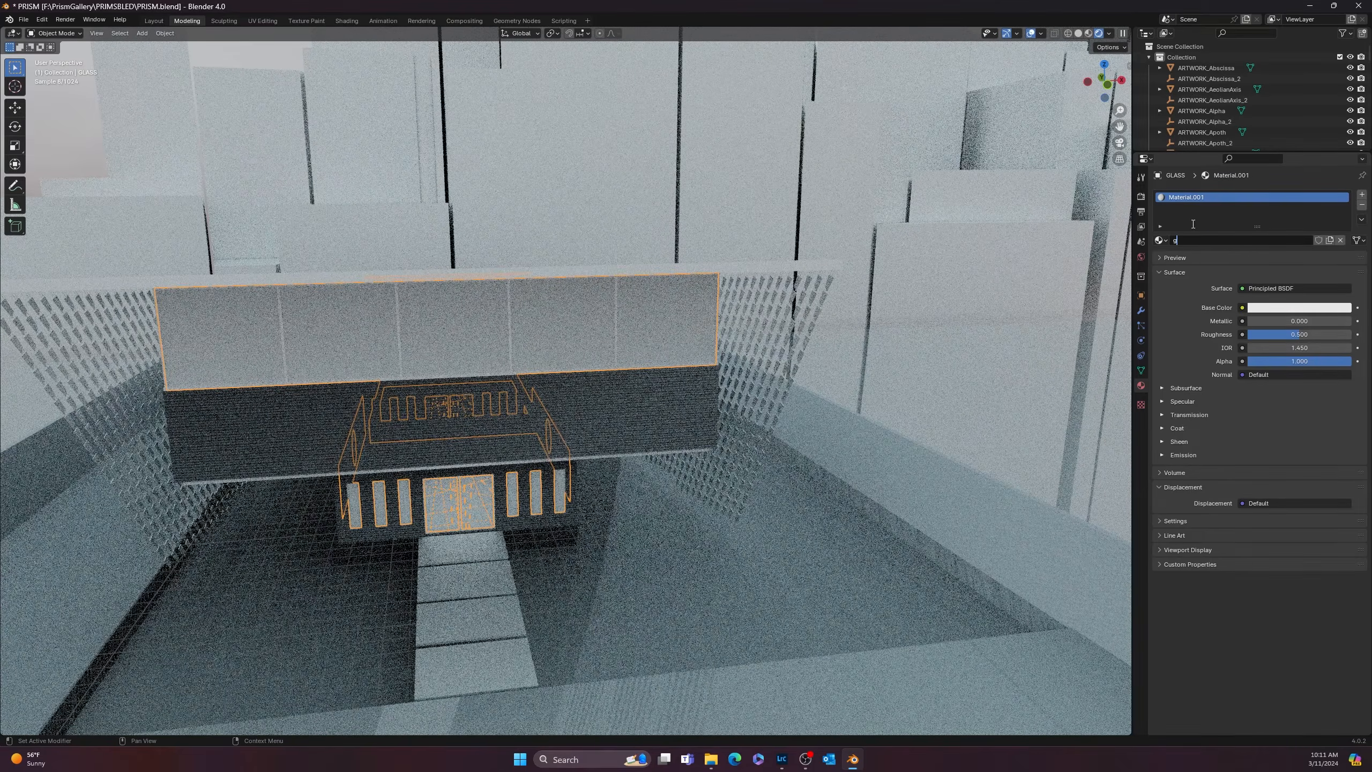
key(BackSpace)
text(GLASS)
key(Return)
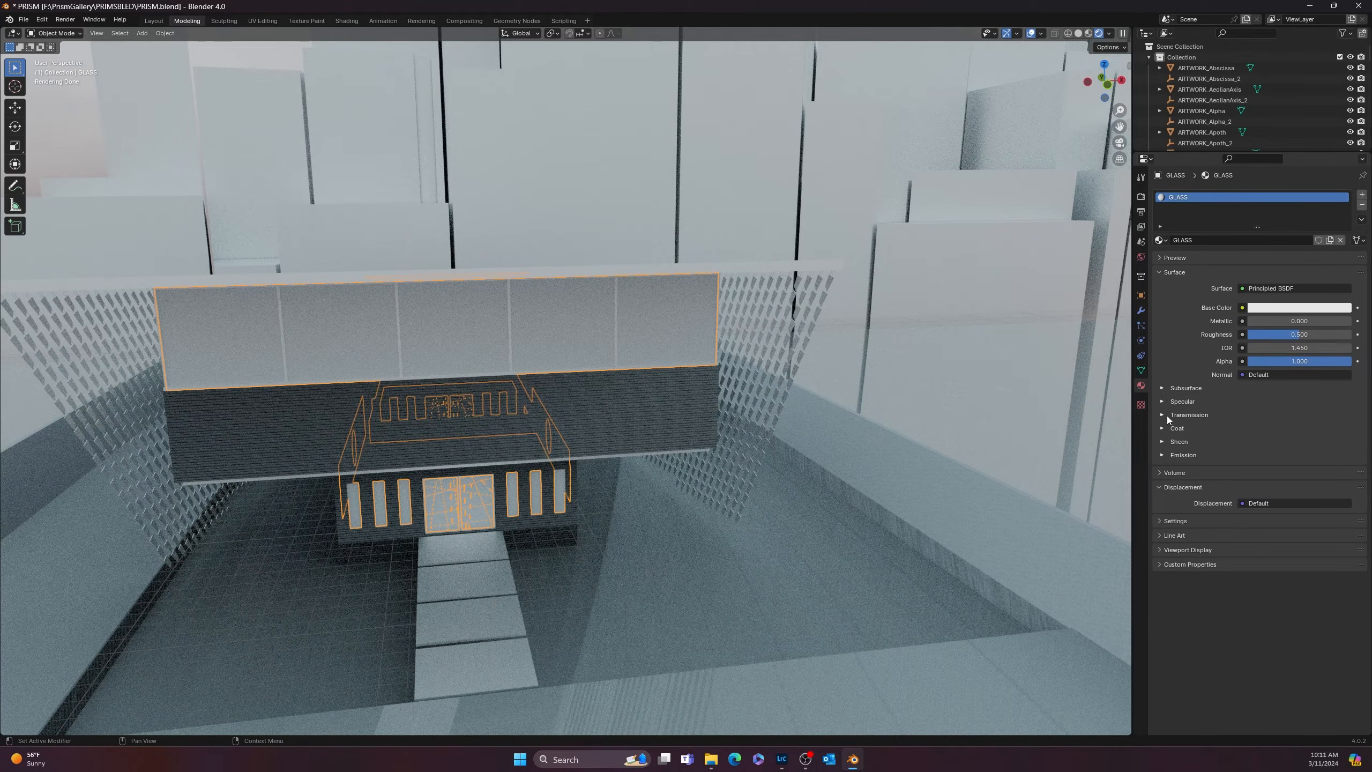
- Set the GLASS material's roughness to 0 and its transmission weight to 1
click(1162, 388)
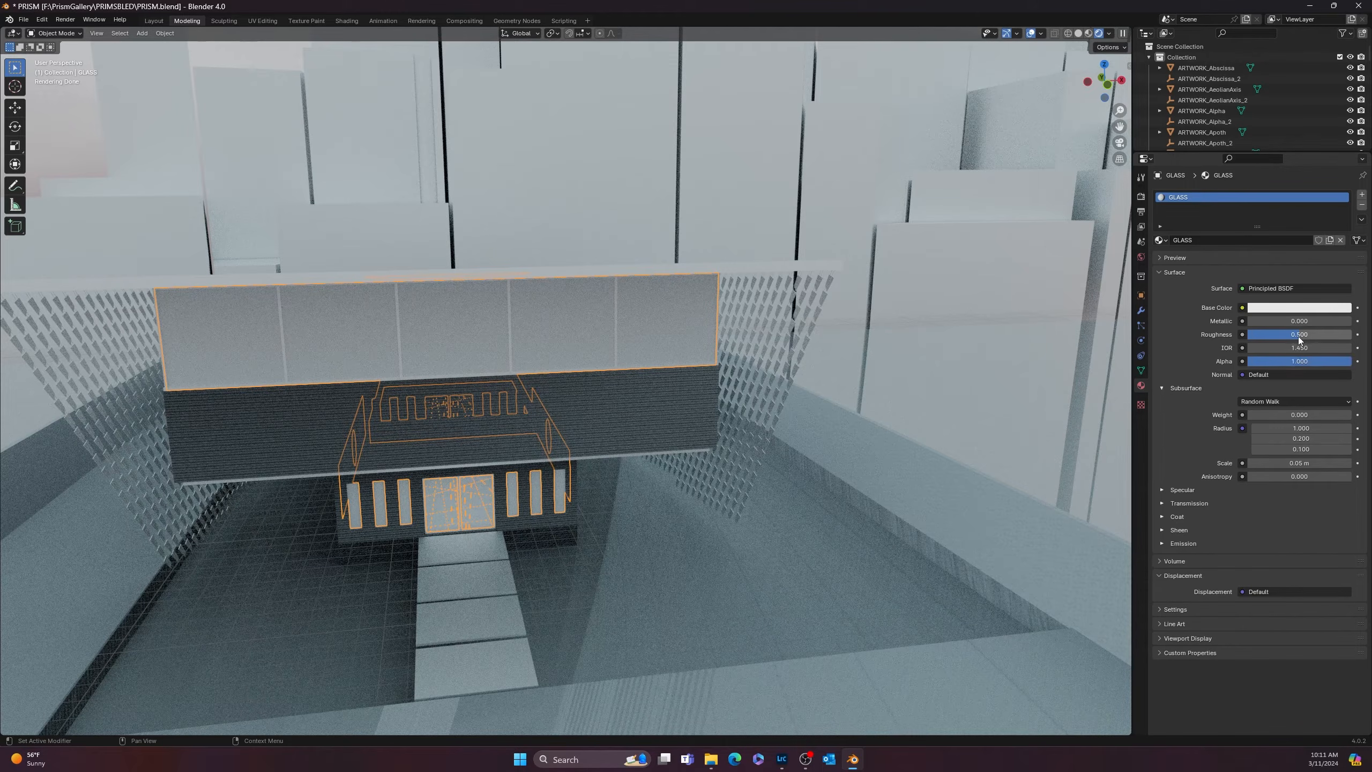
drag(1298, 334, 1247, 334)
click(1162, 503)
drag(1279, 519, 1351, 517)
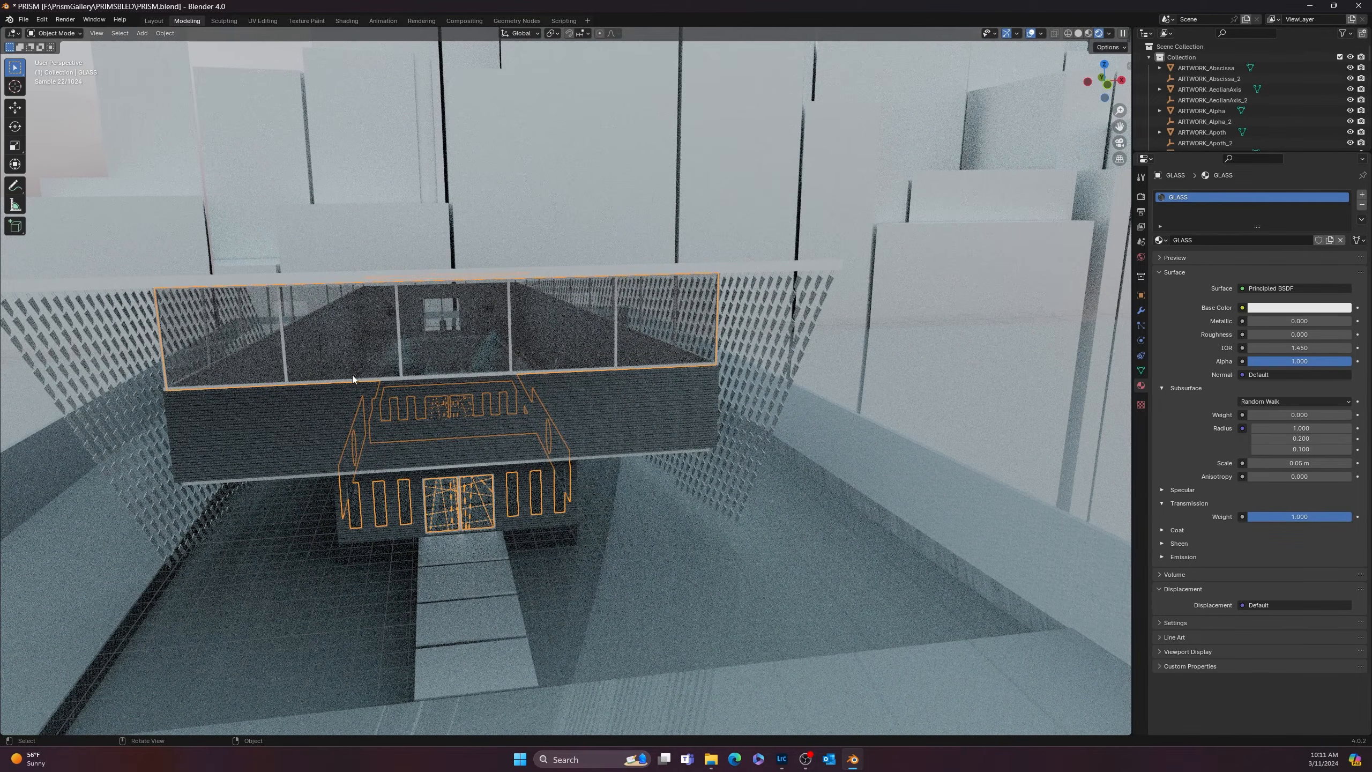
- Replace the imported material on the window frames with a new material named ALUMINUMFRAMES
middle_drag(393, 374, 426, 375)
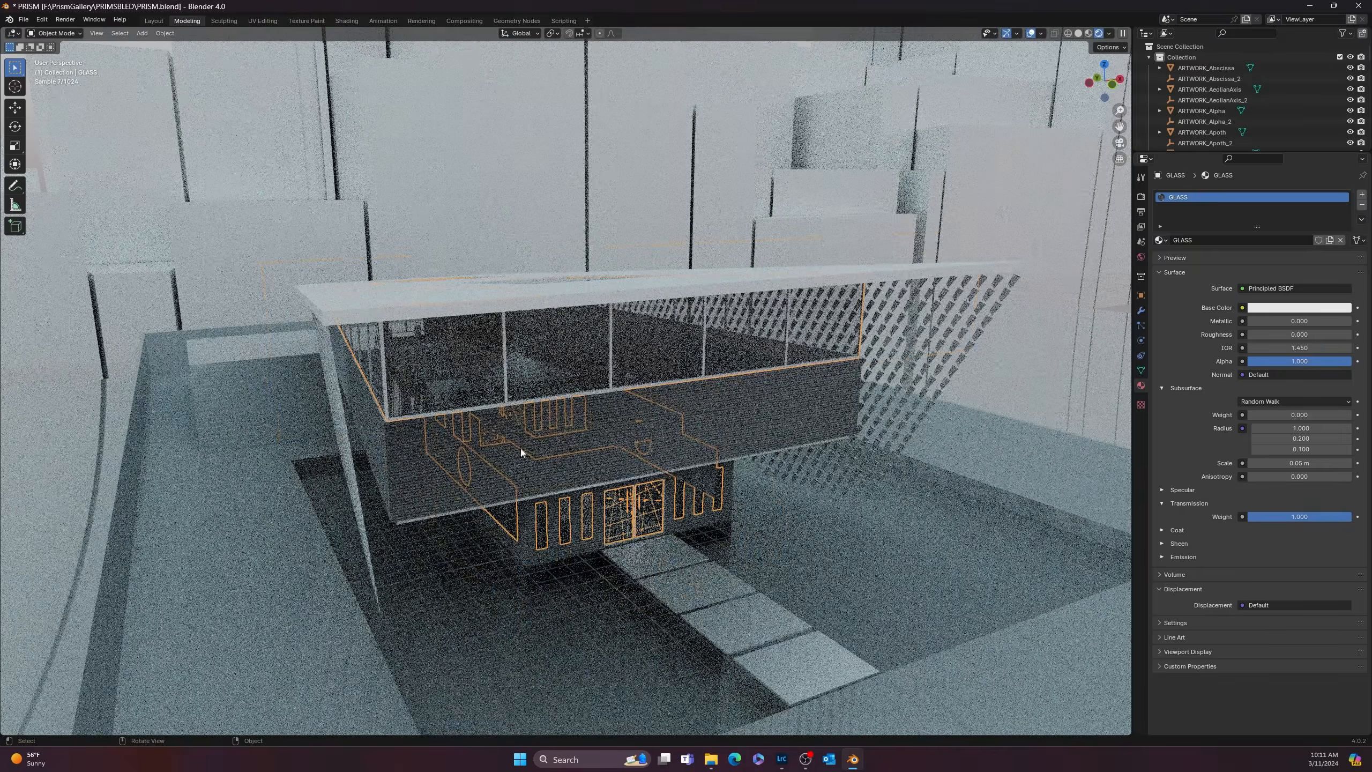
scroll(546, 463, up, 2)
middle_drag(778, 450, 505, 465)
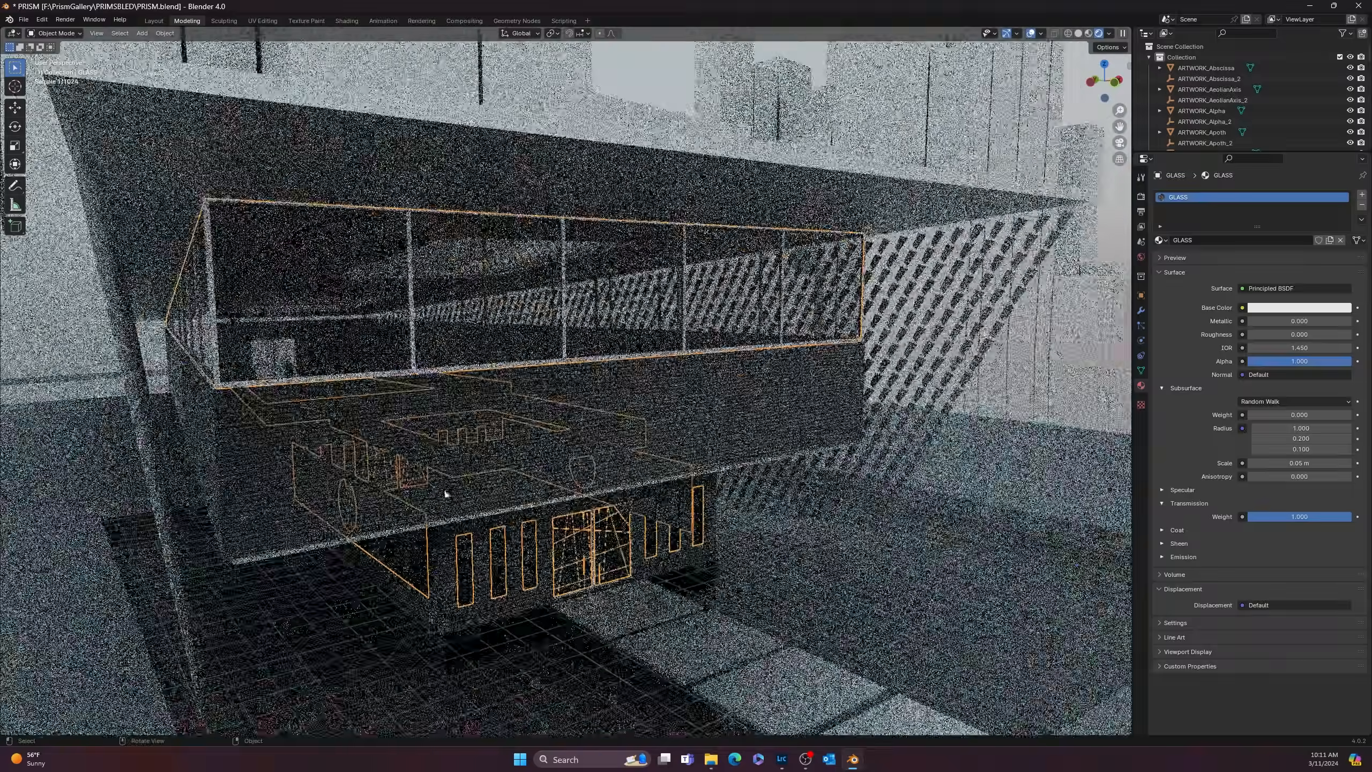
click(410, 297)
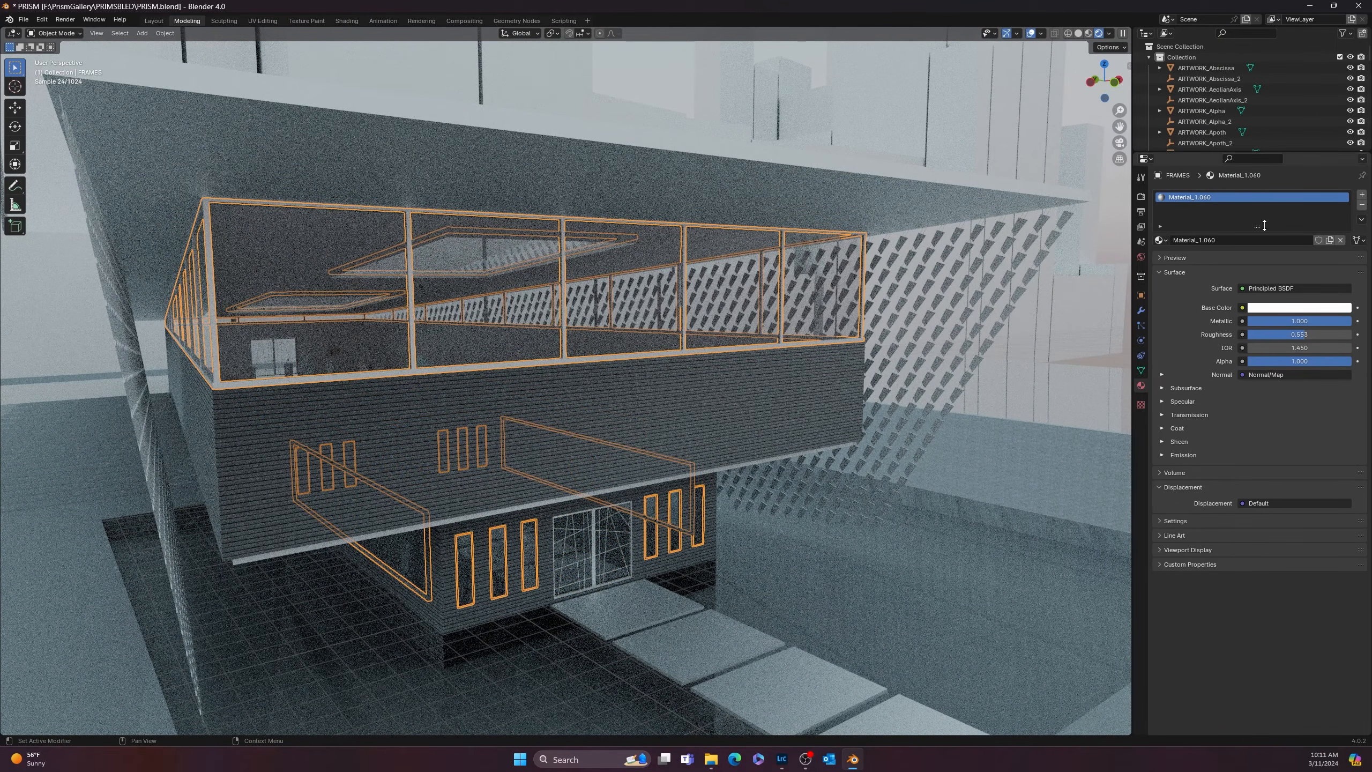
click(1362, 206)
click(1362, 195)
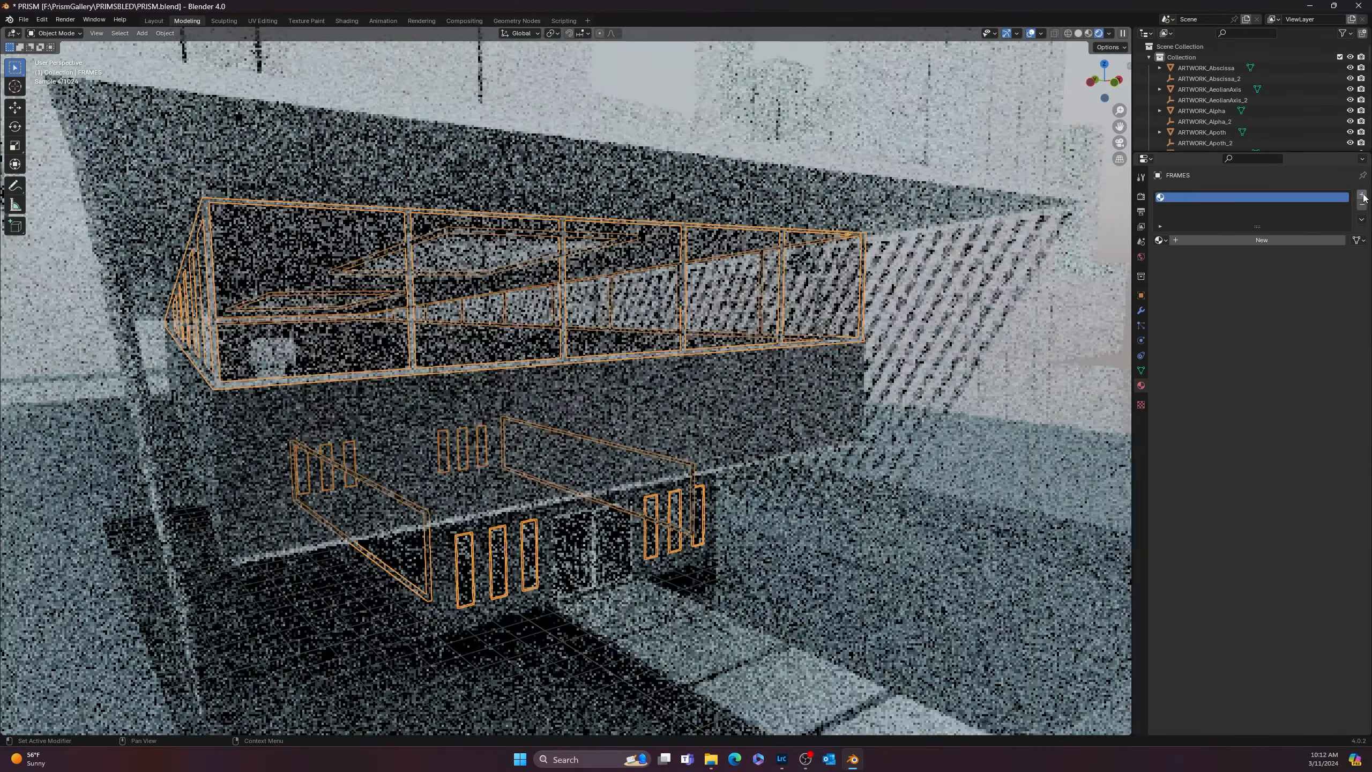
click(1278, 242)
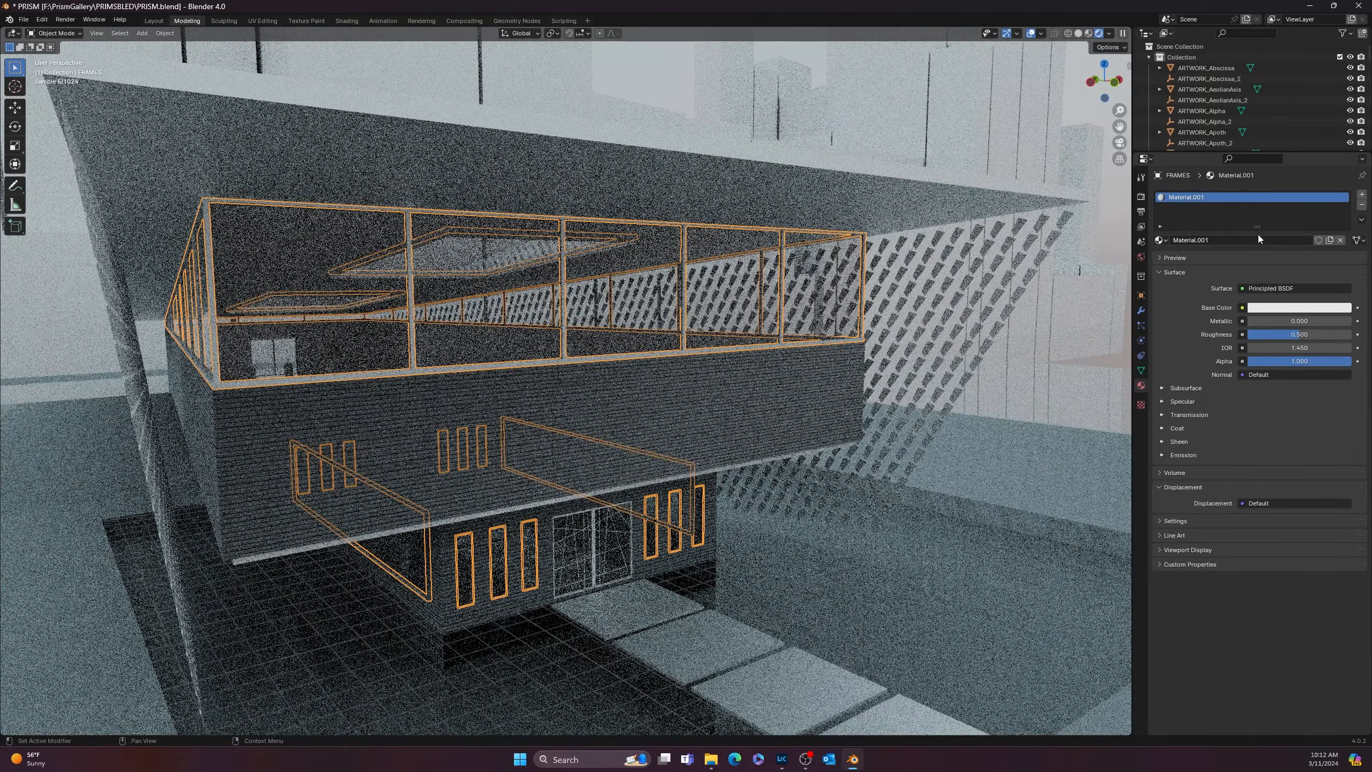
click(1259, 239)
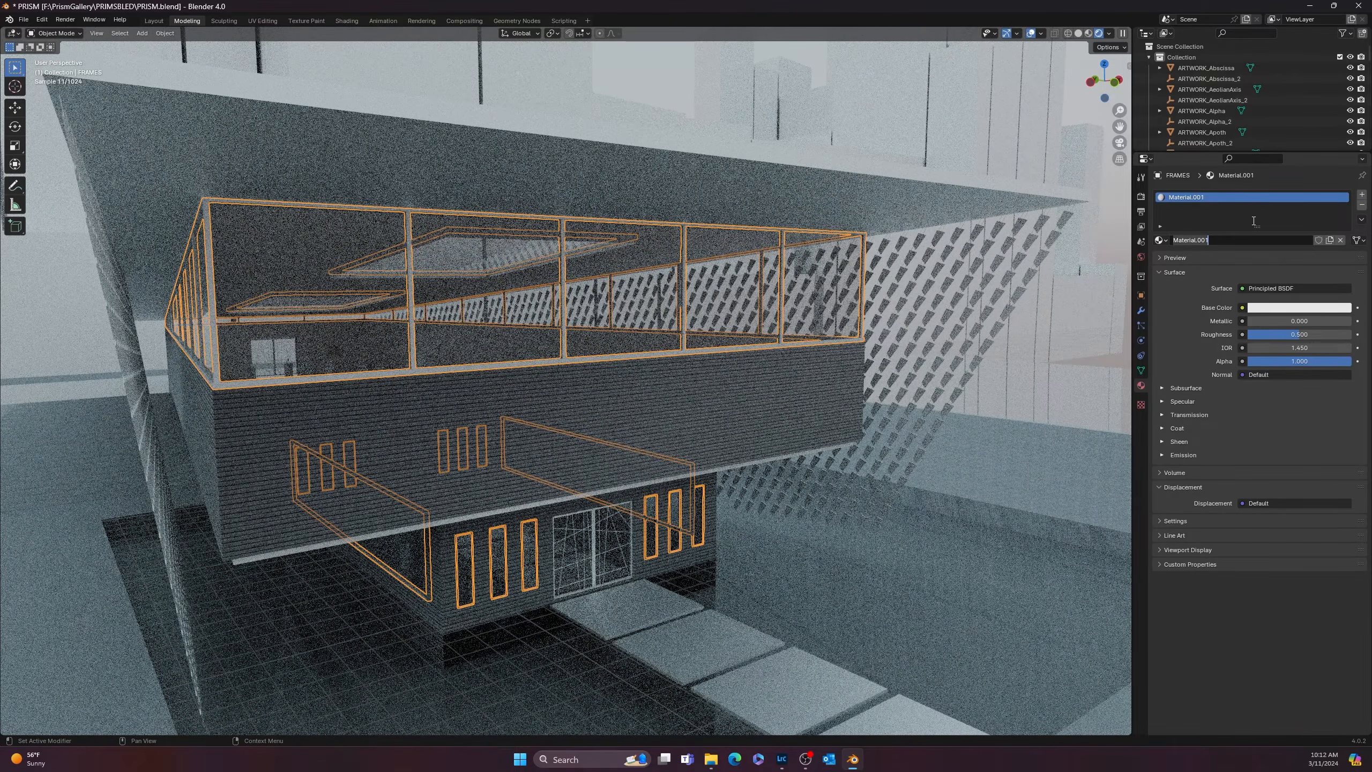
text(ALUMINUMFRAMES)
key(Return)
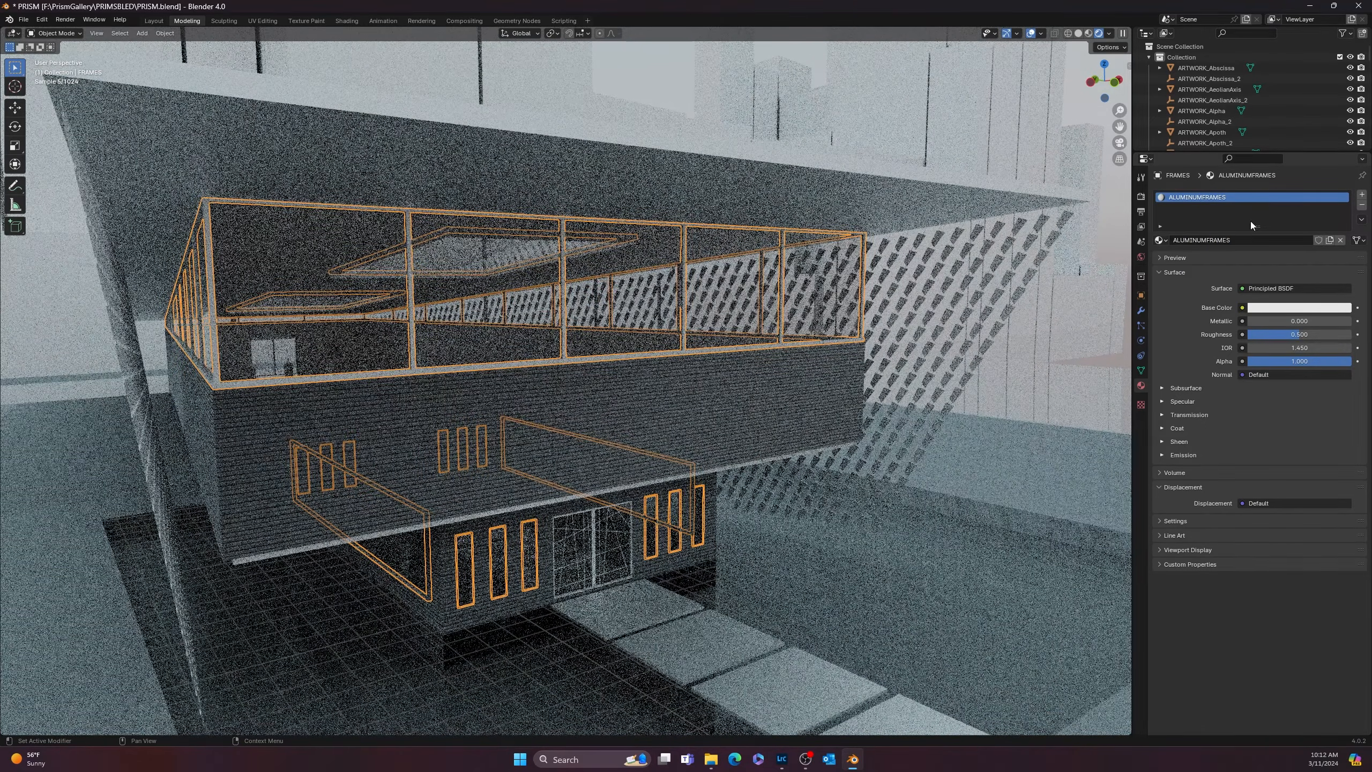
- Give the ALUMINUMFRAMES material a black base color, metallic 1.000 and roughness 0.997
click(1266, 307)
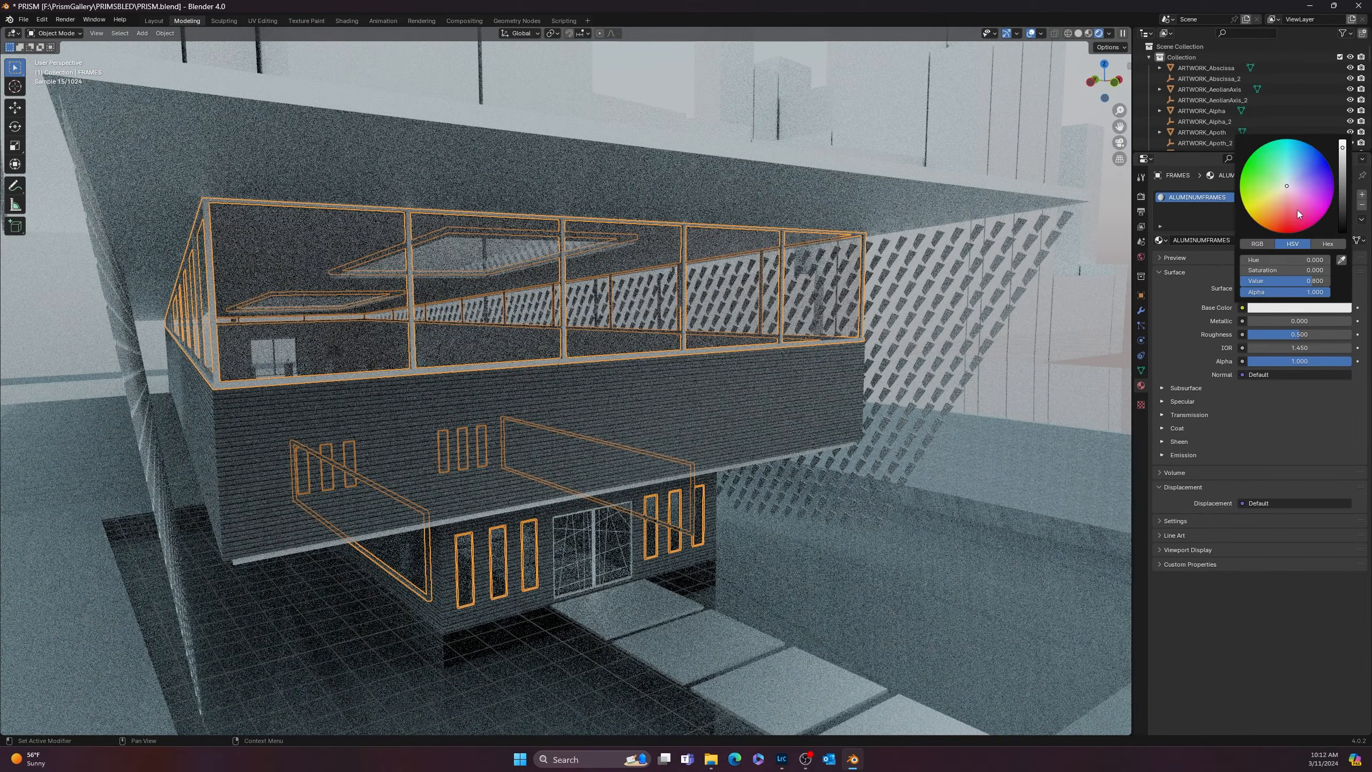
drag(1346, 177, 1344, 232)
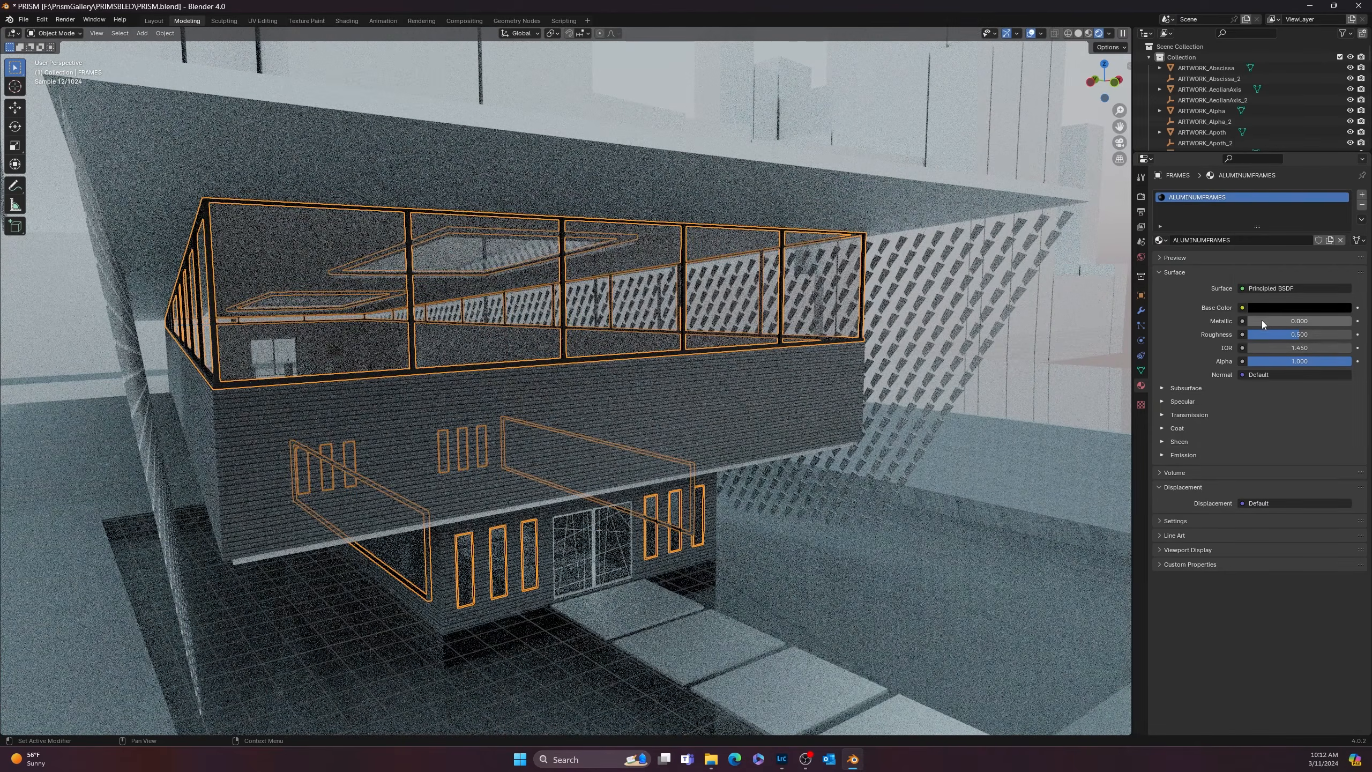
drag(1262, 320, 1351, 320)
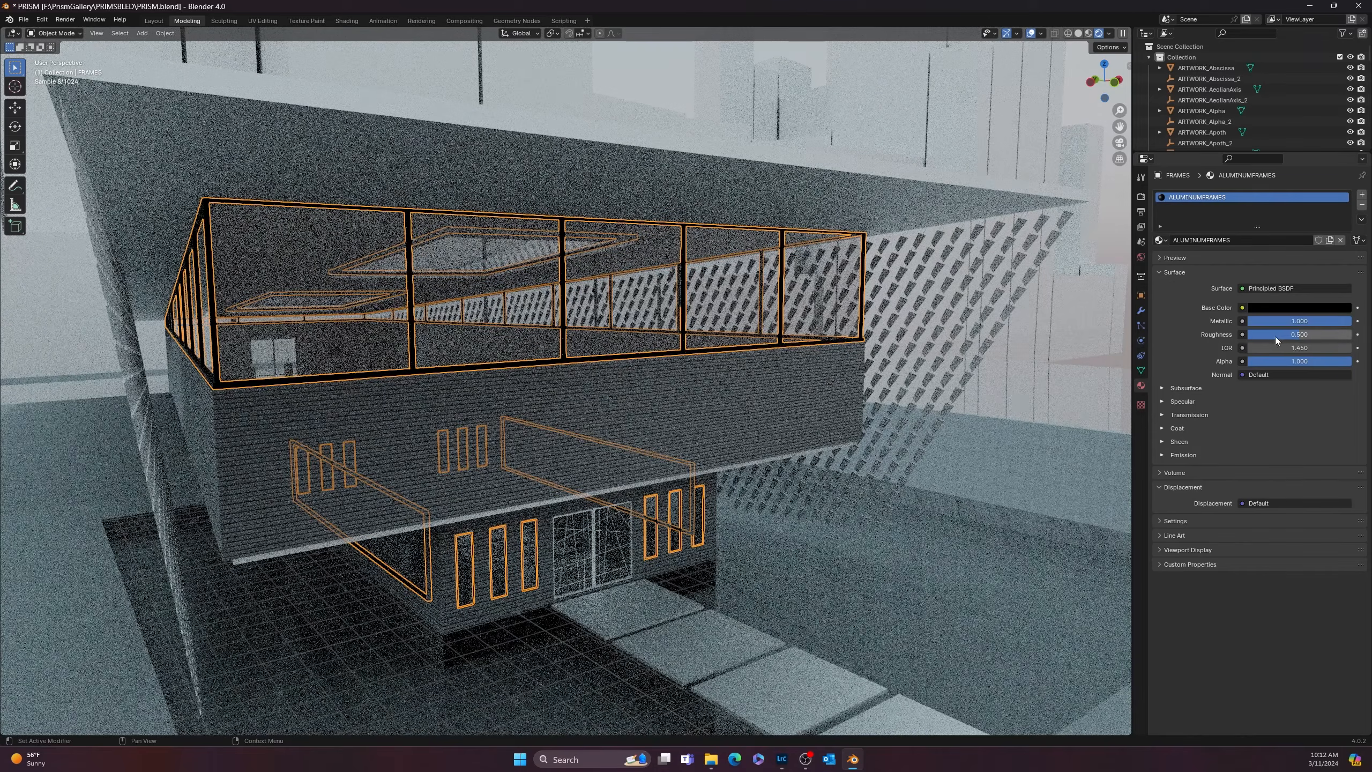
drag(1303, 335, 1312, 333)
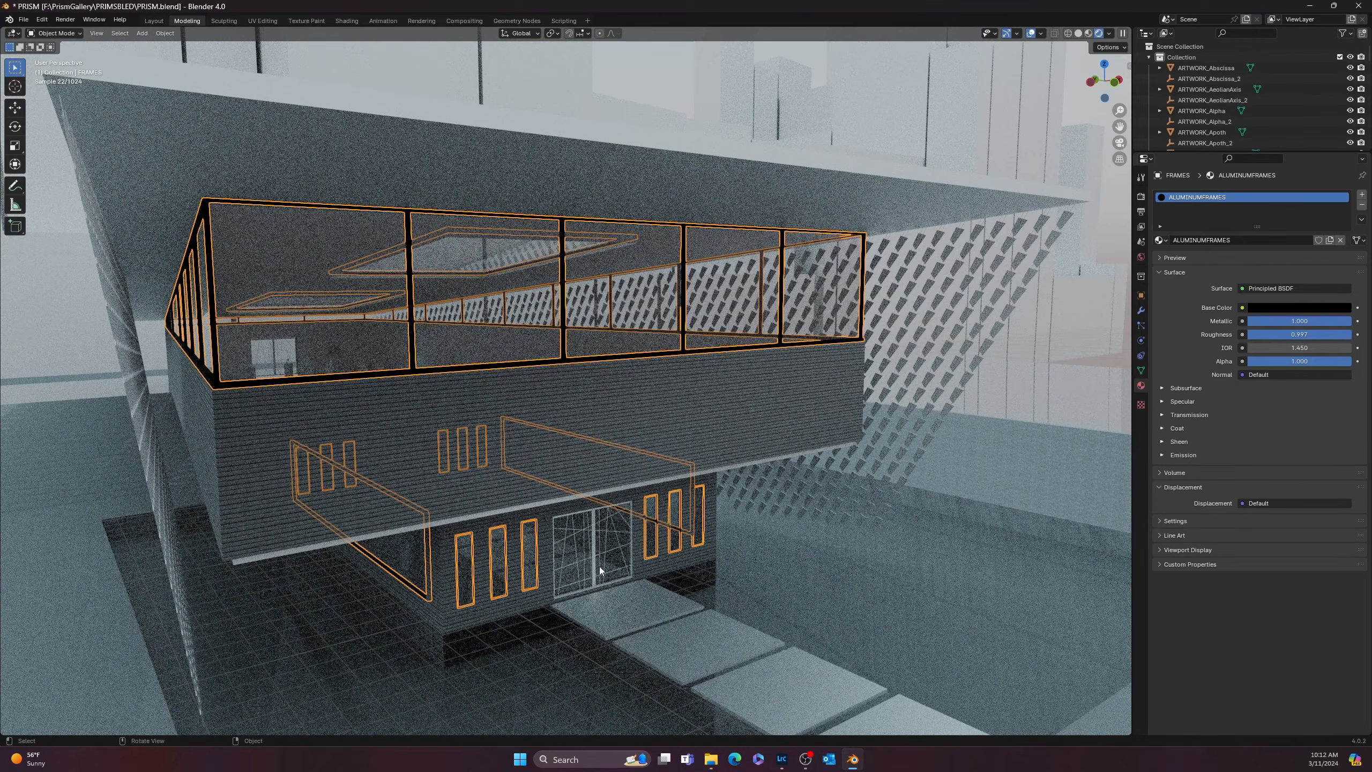
- Replace the imported material on the outside ceiling with a new material named EXTERIORPAINT_bLACK
click(500, 412)
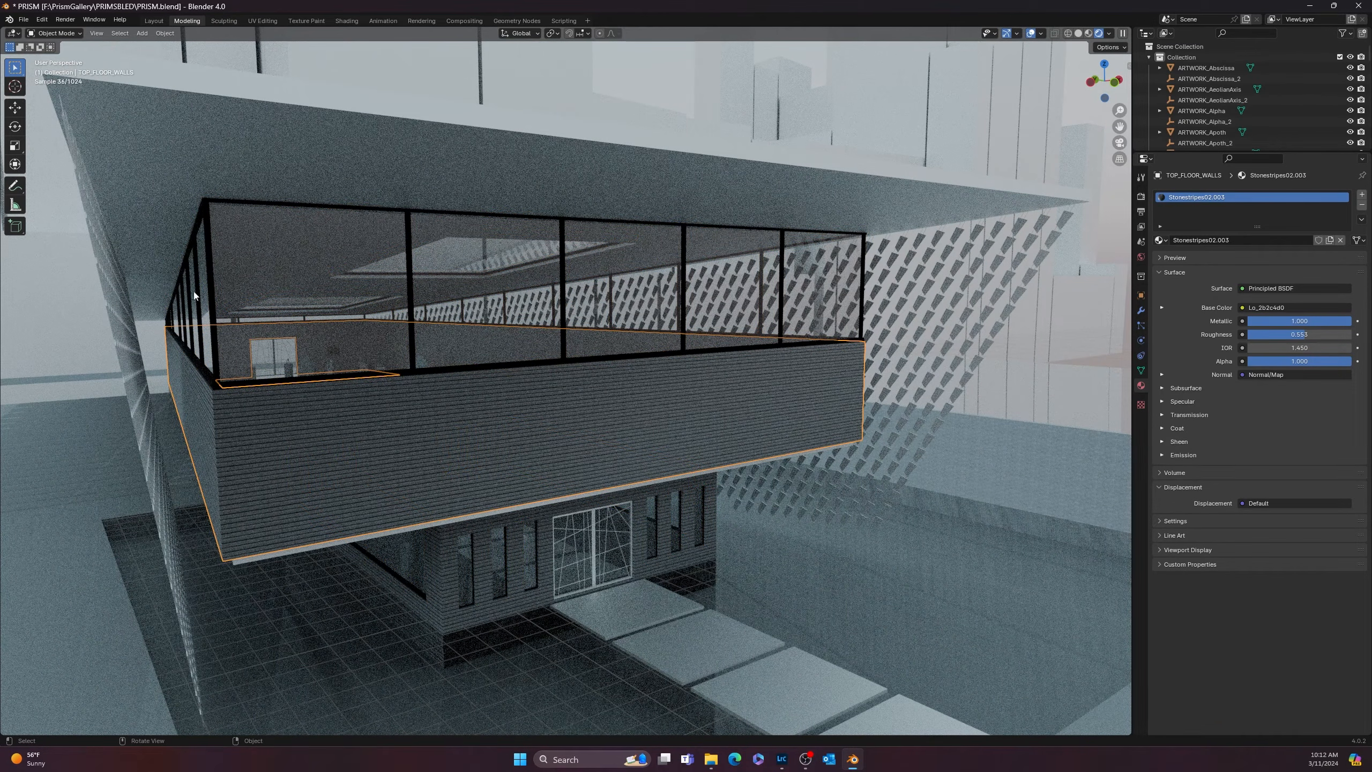
click(277, 166)
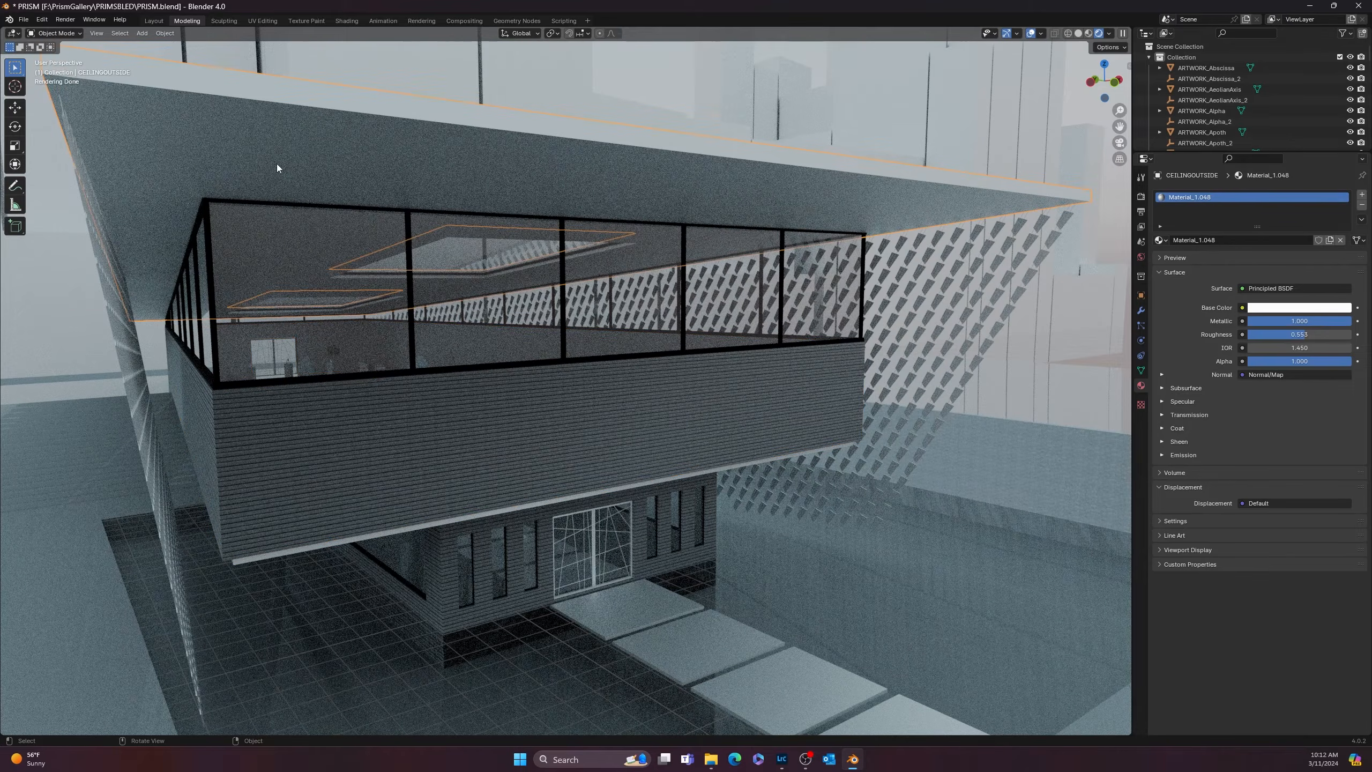
middle_drag(489, 280, 685, 363)
scroll(685, 363, down, 5)
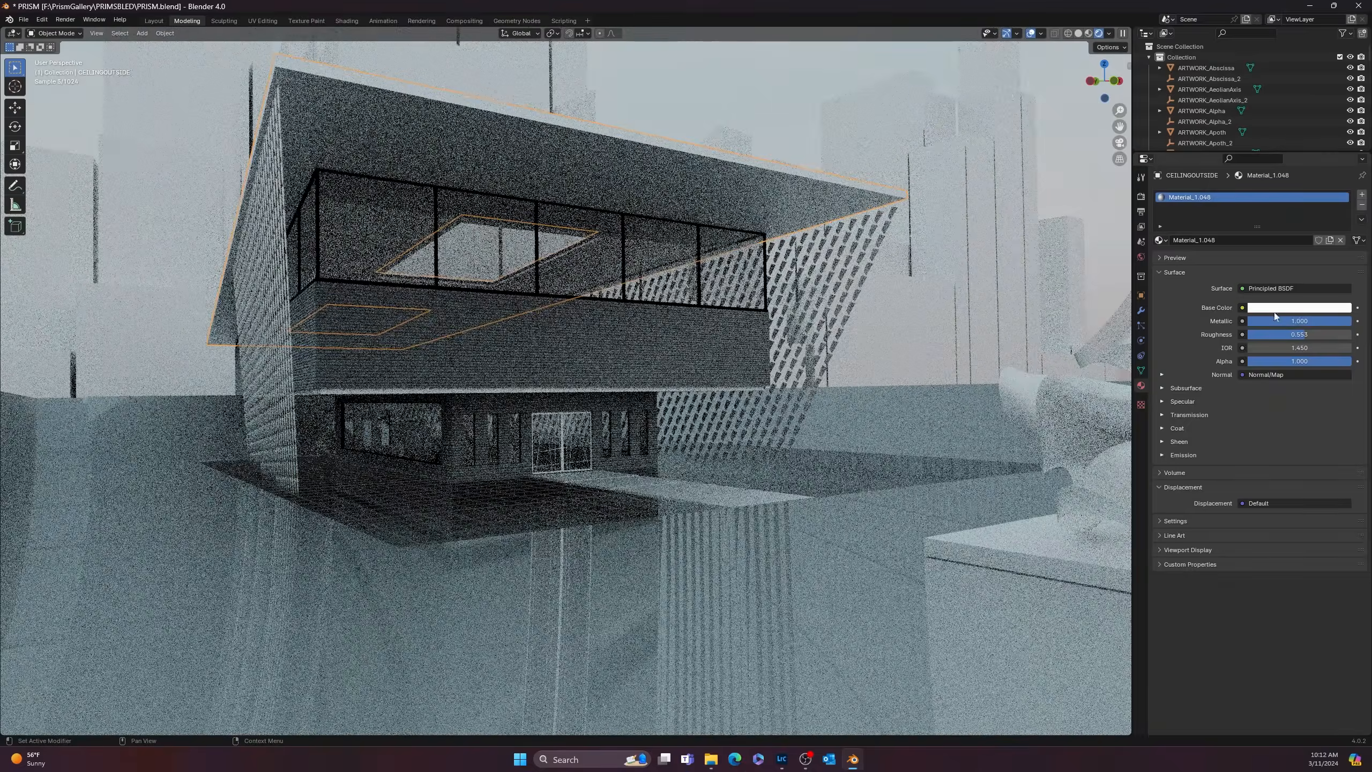
click(1362, 205)
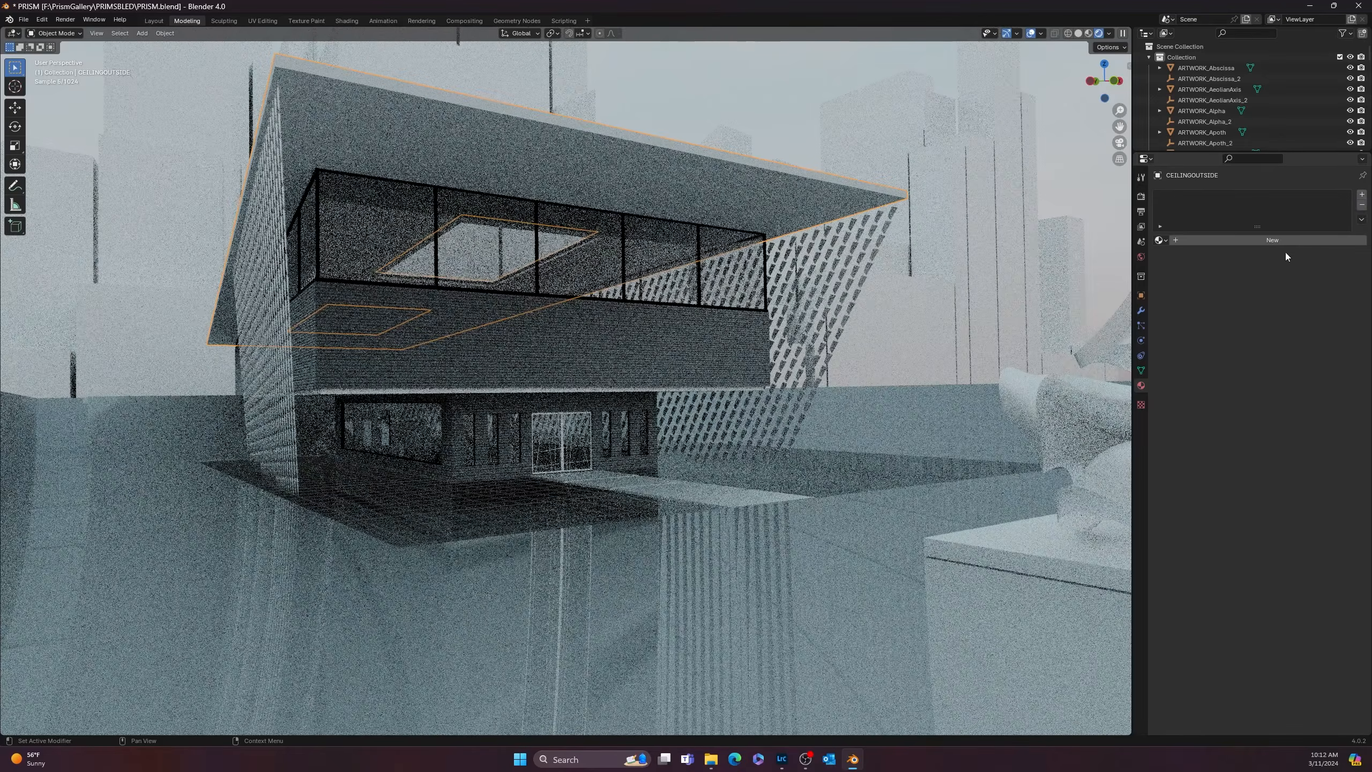
click(1284, 244)
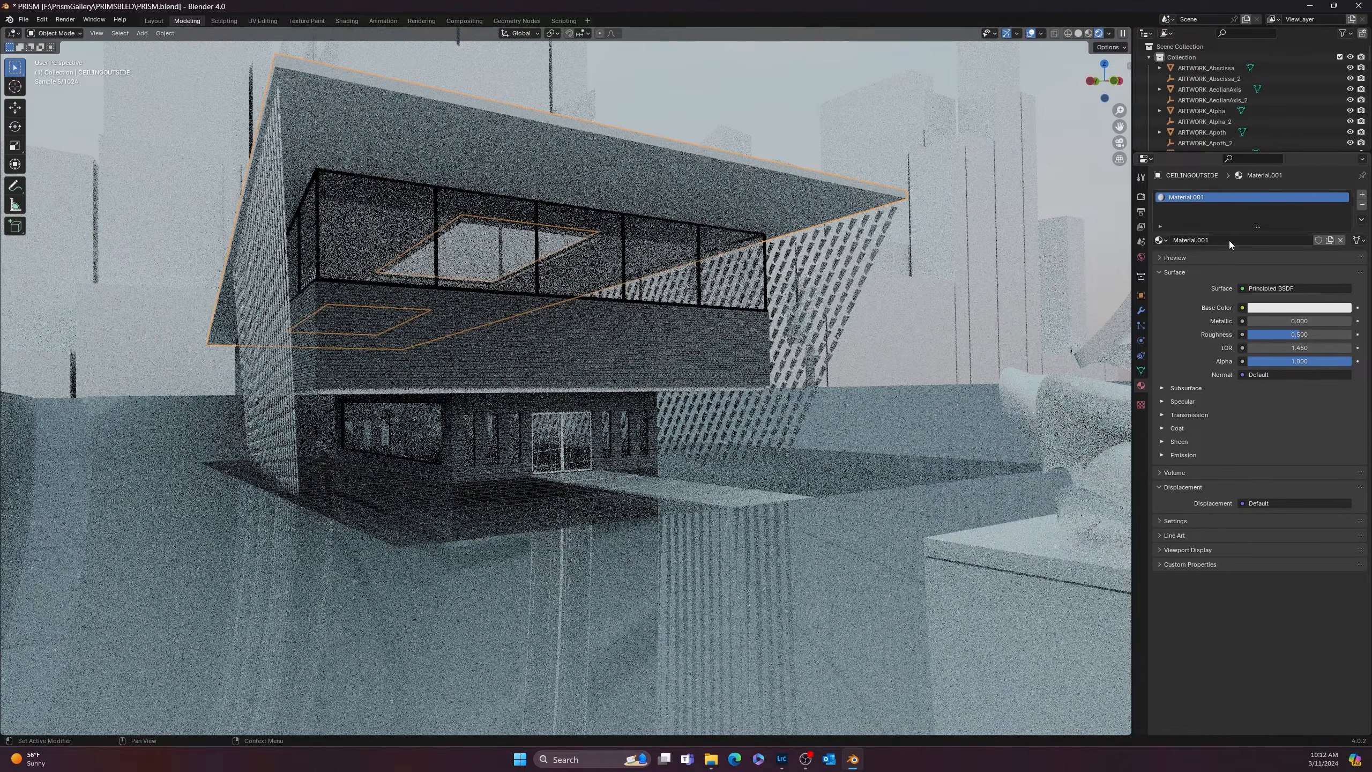
click(1229, 240)
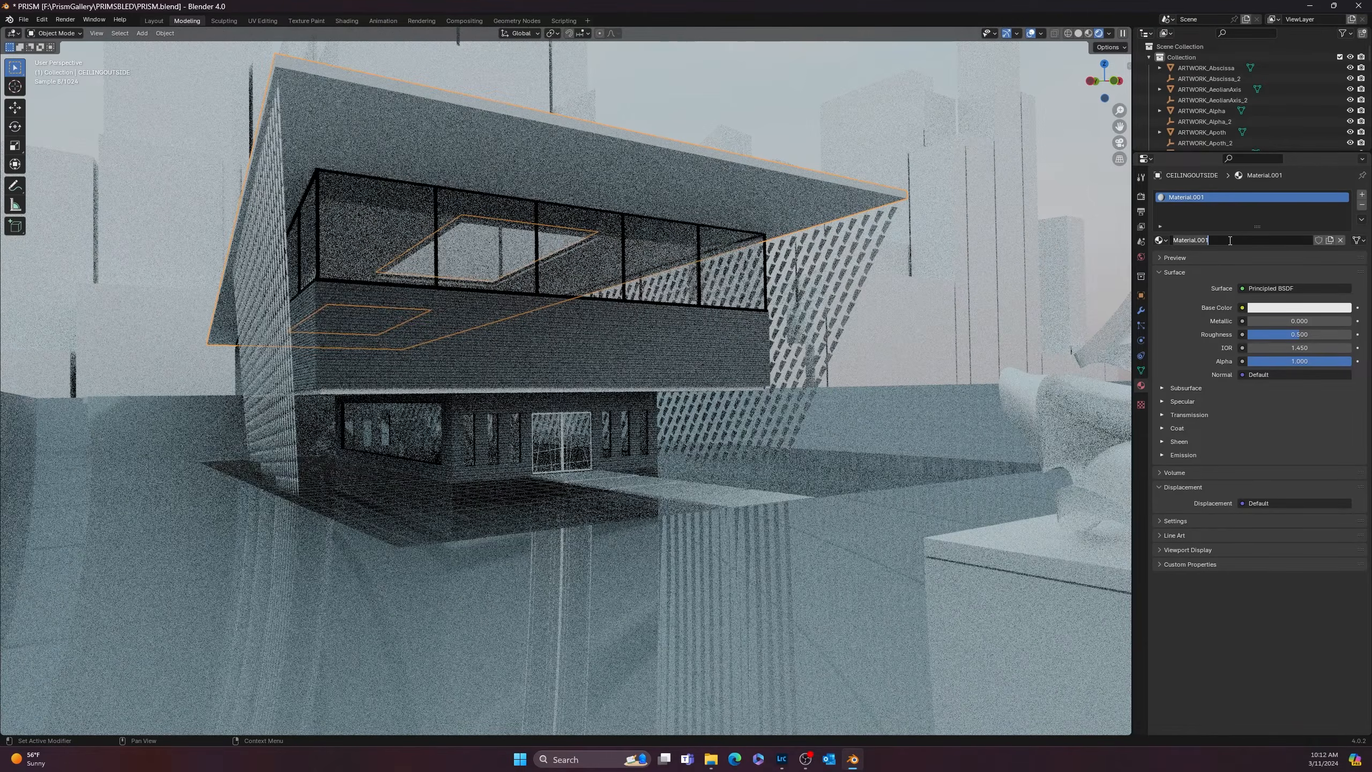
text(EX)
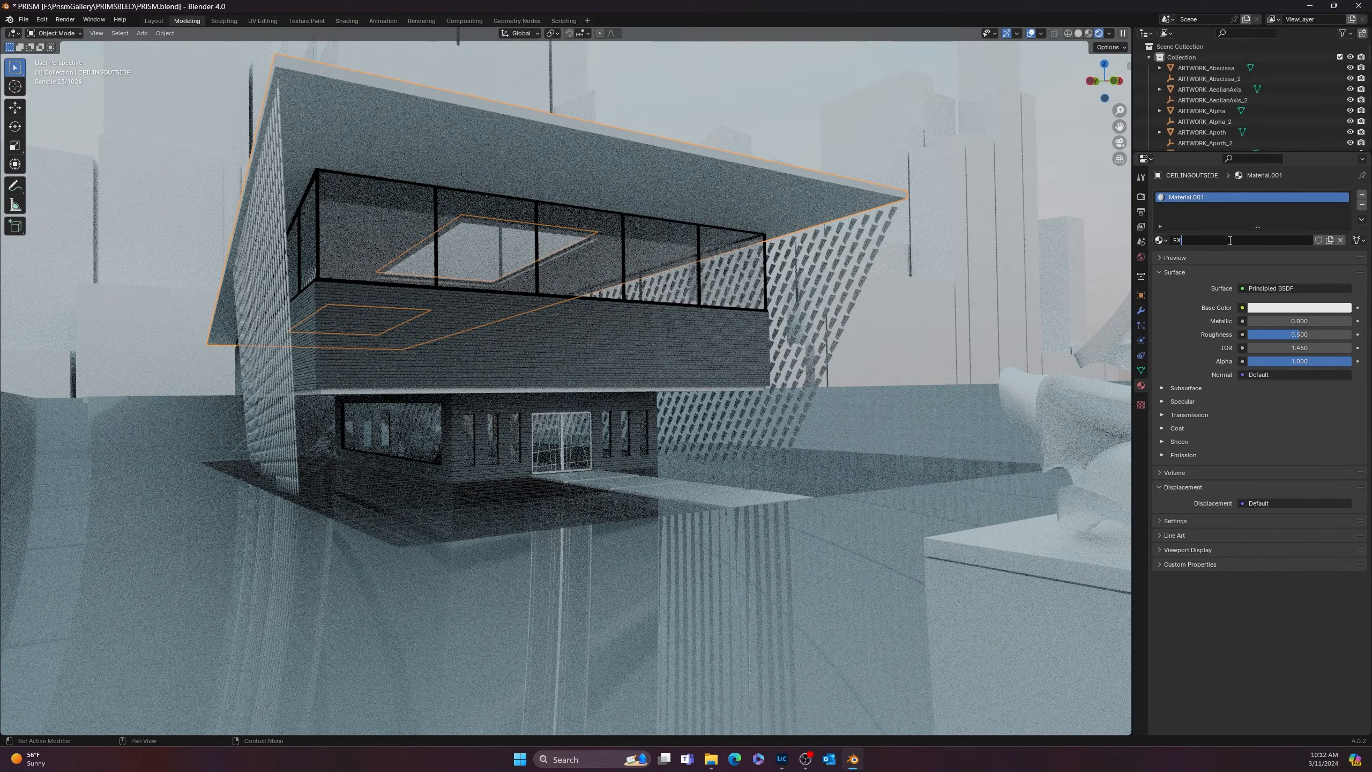
text(TERIORPAING_bLACK)
key(Return)
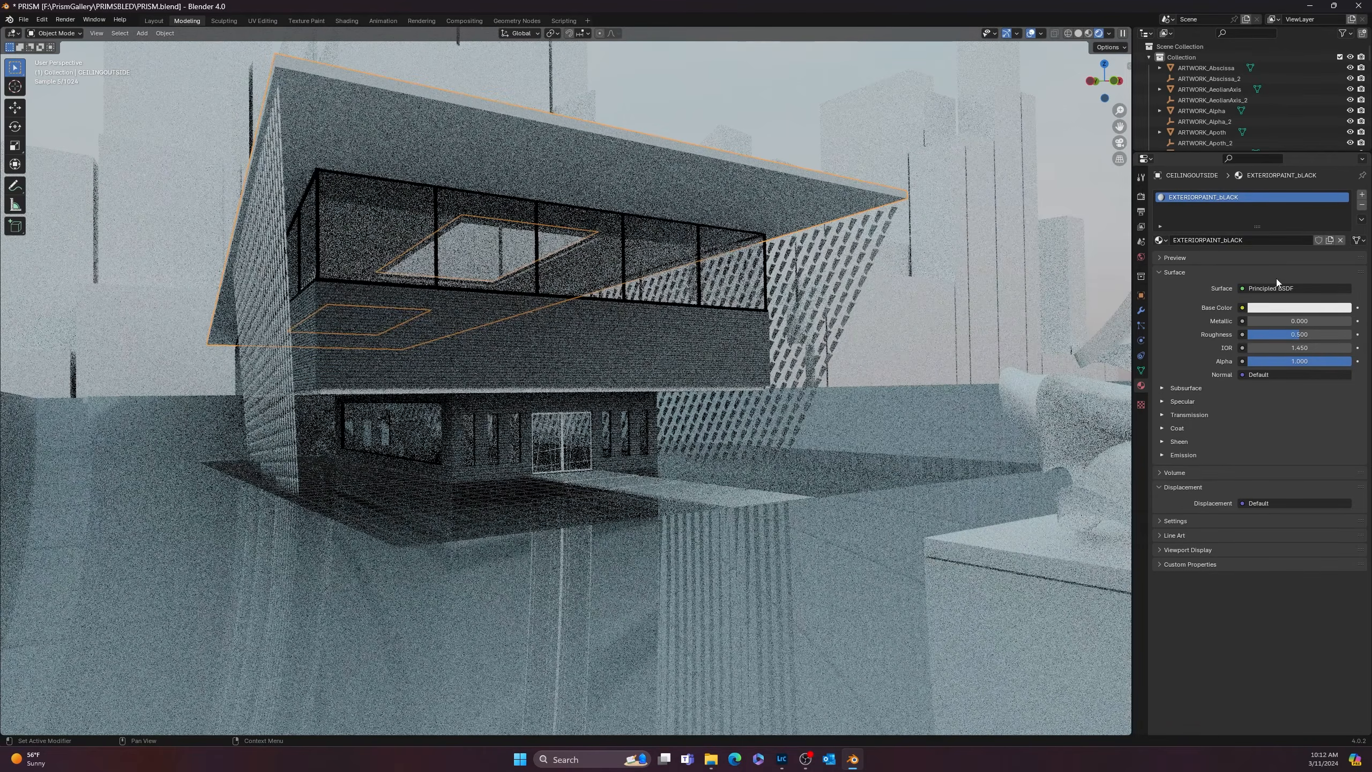
- Darken the base color of the EXTERIORPAINT_bLACK material to near black
click(1296, 307)
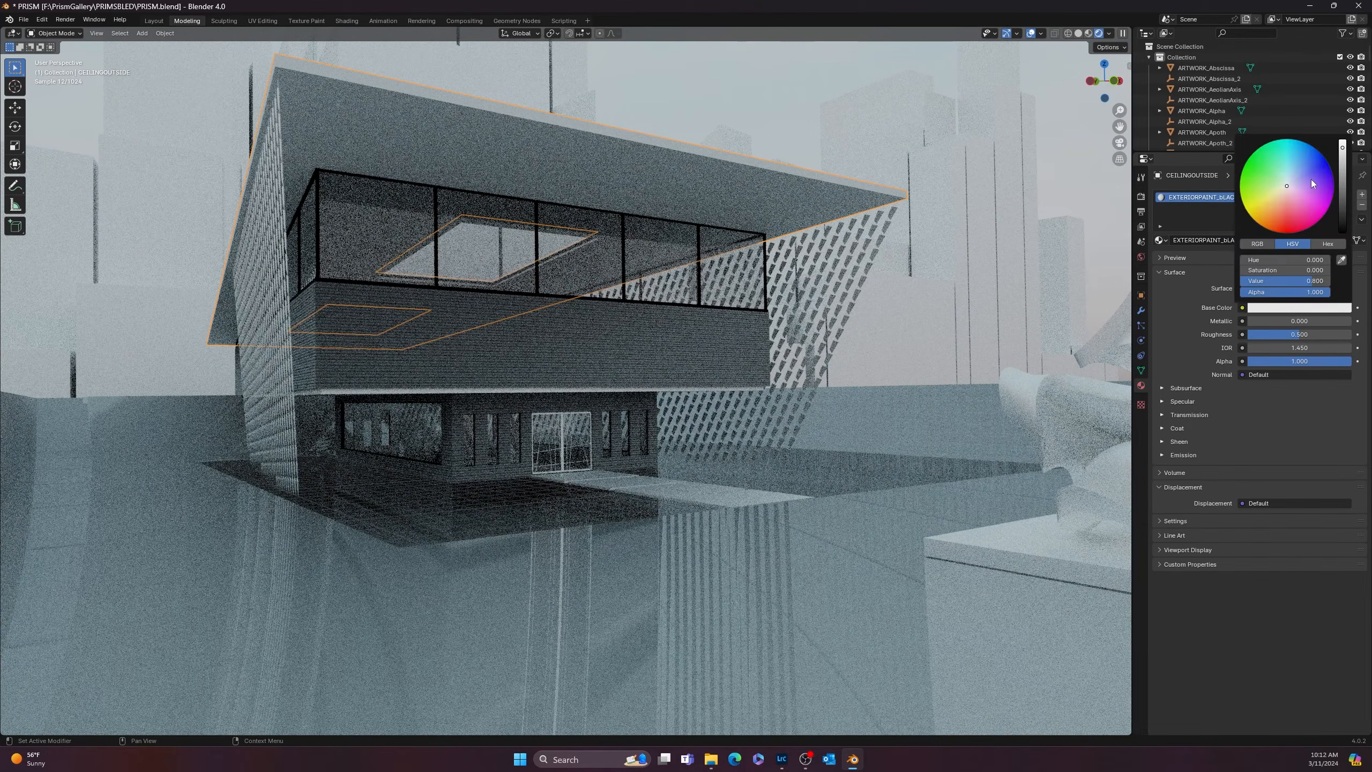
drag(1343, 194, 1342, 217)
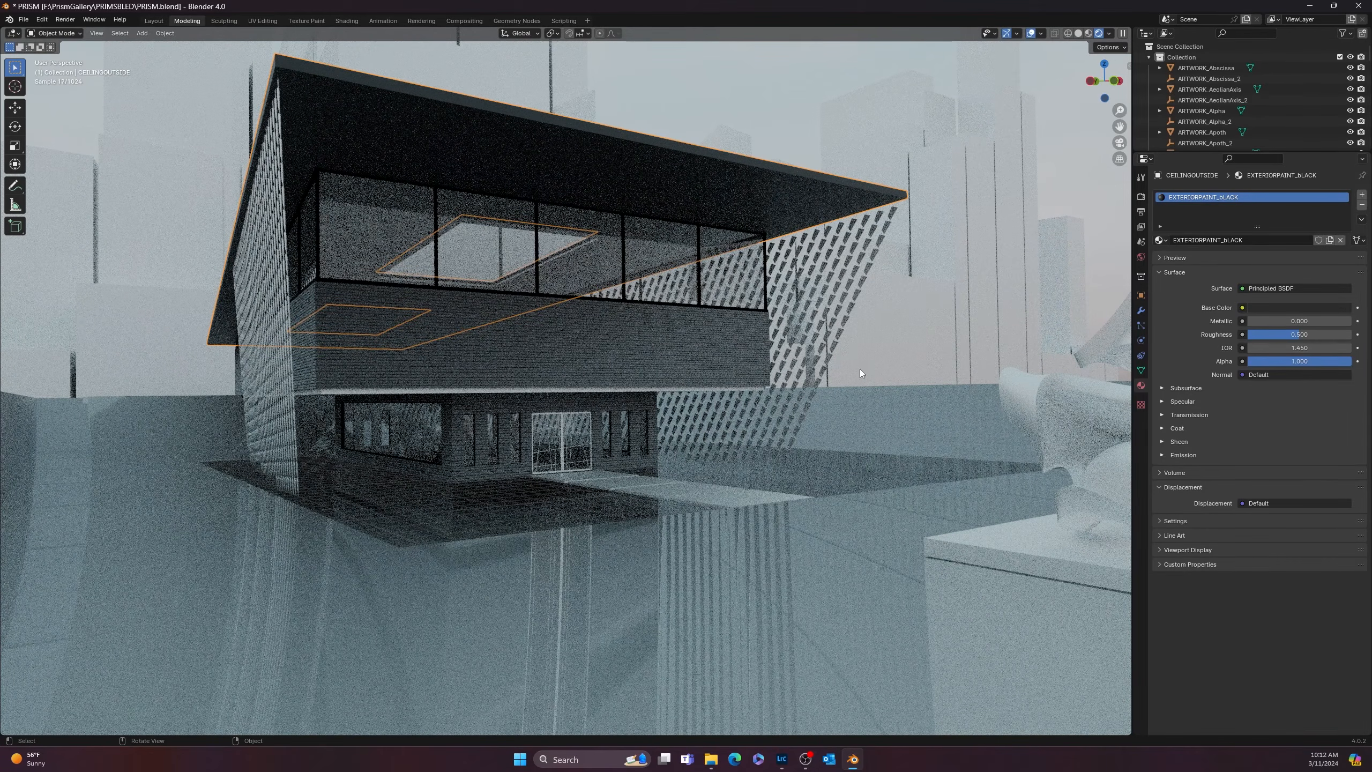
- Link the EXTERIORPAINT_bLACK material from the upper outside ceiling to the lower outside ceiling slab
click(347, 390)
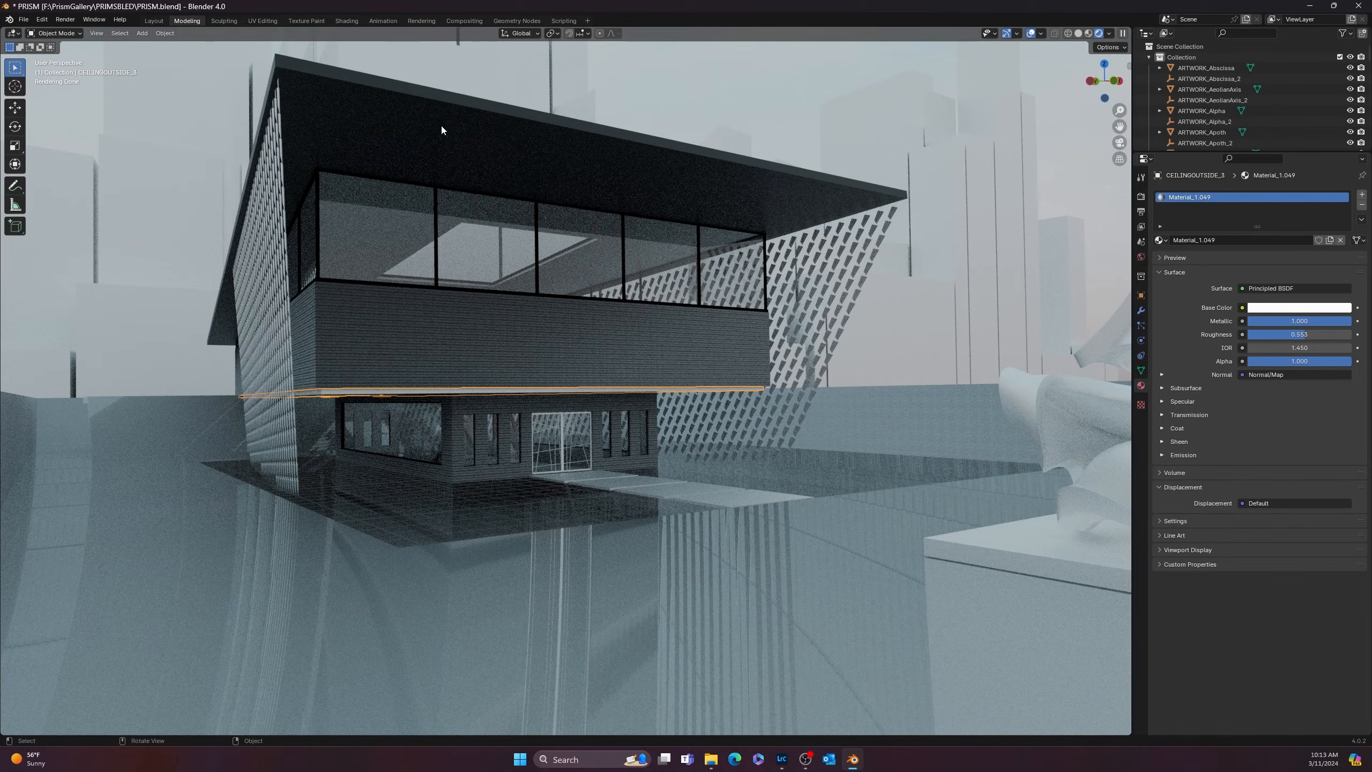
click(399, 133)
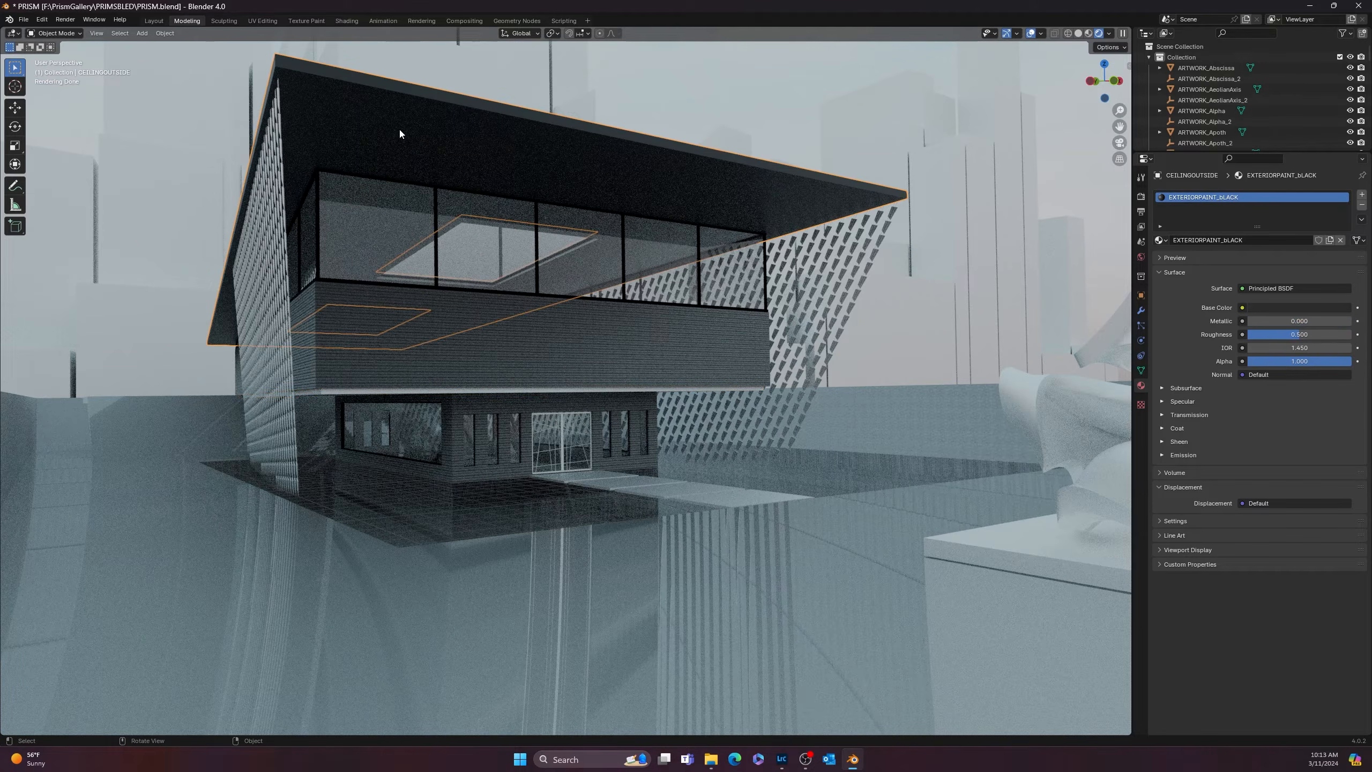
shift+click(350, 392)
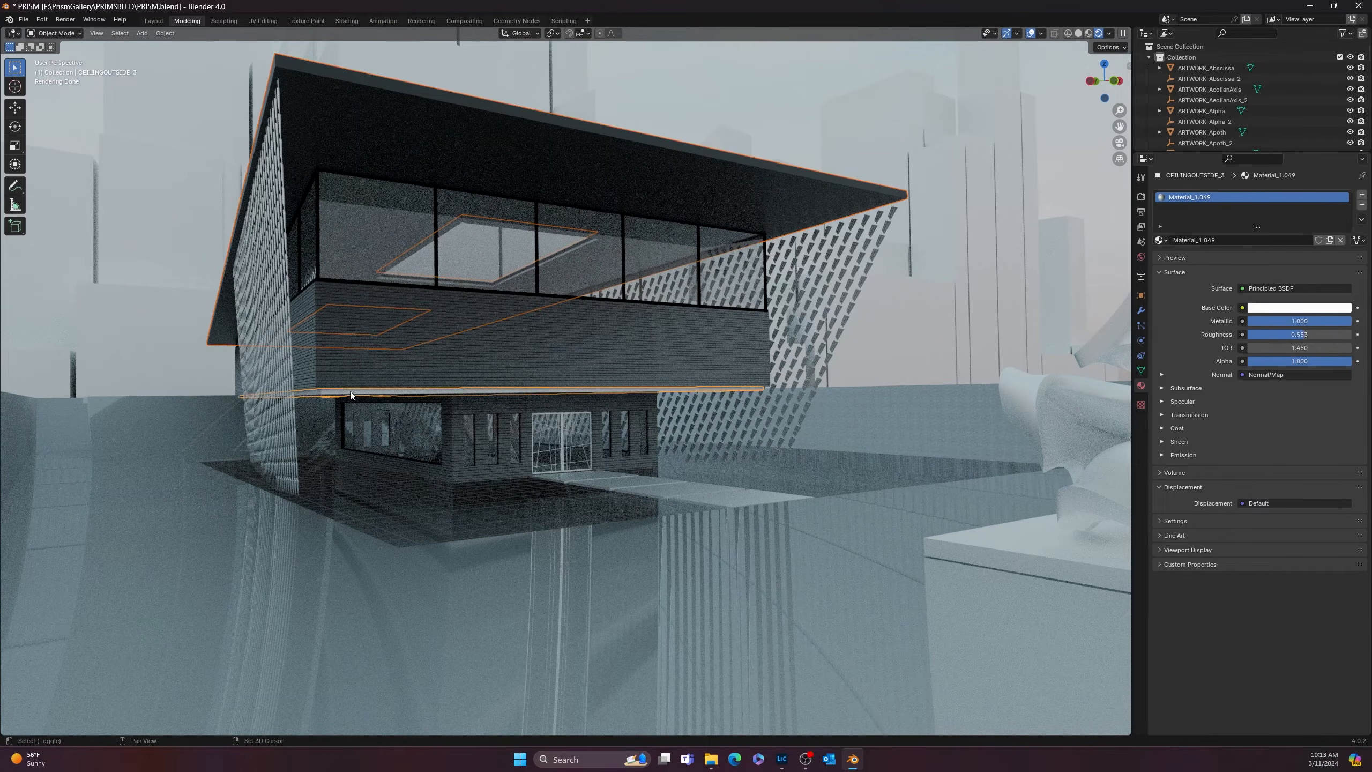
click(442, 126)
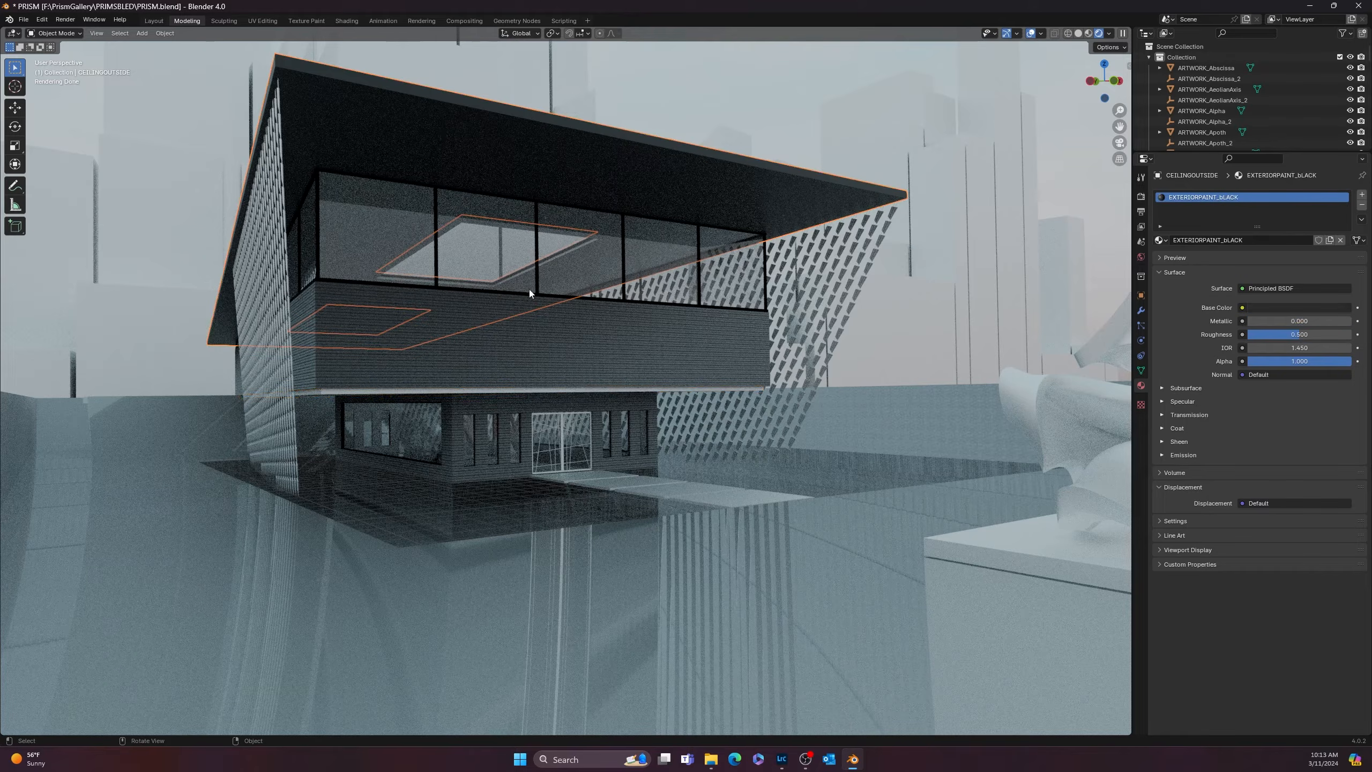
shift+click(405, 395)
shift+click(468, 159)
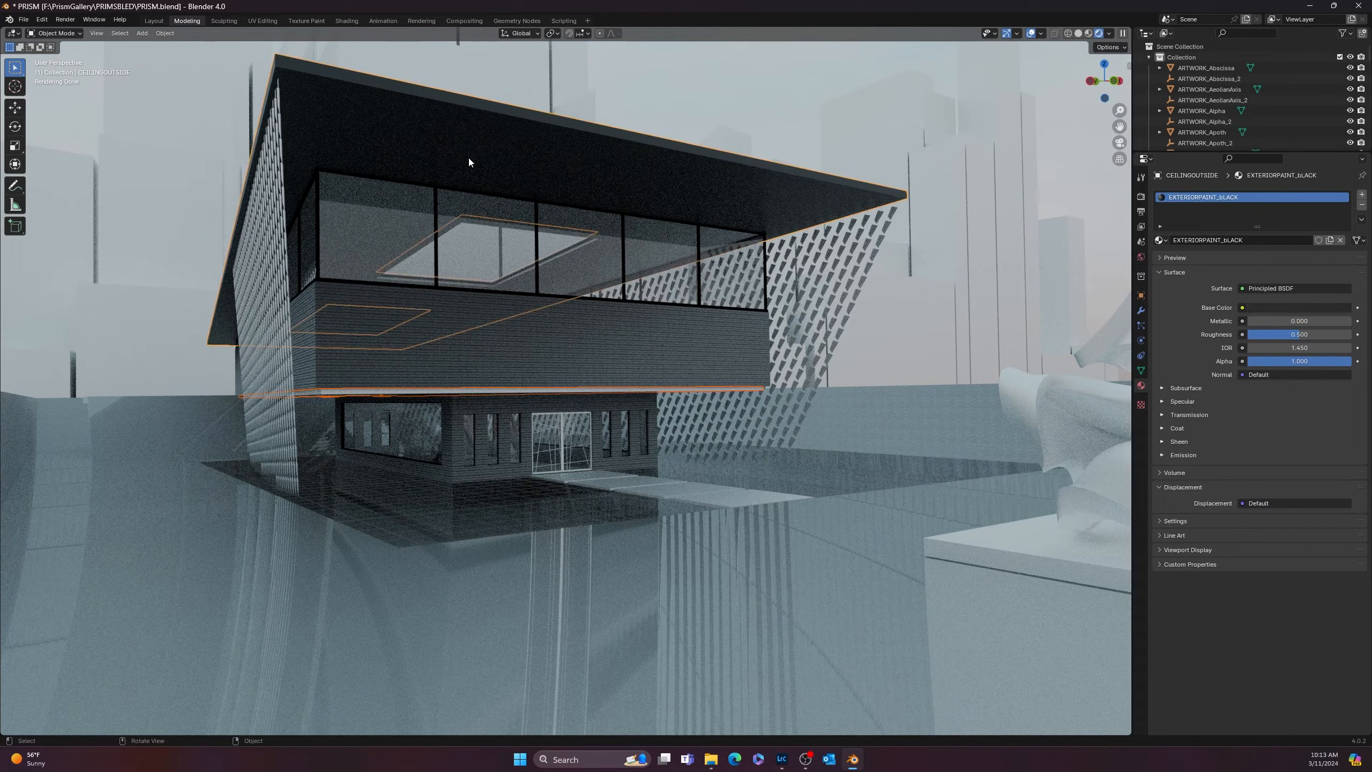
key(ctrl+l)
mouse_move(469, 157)
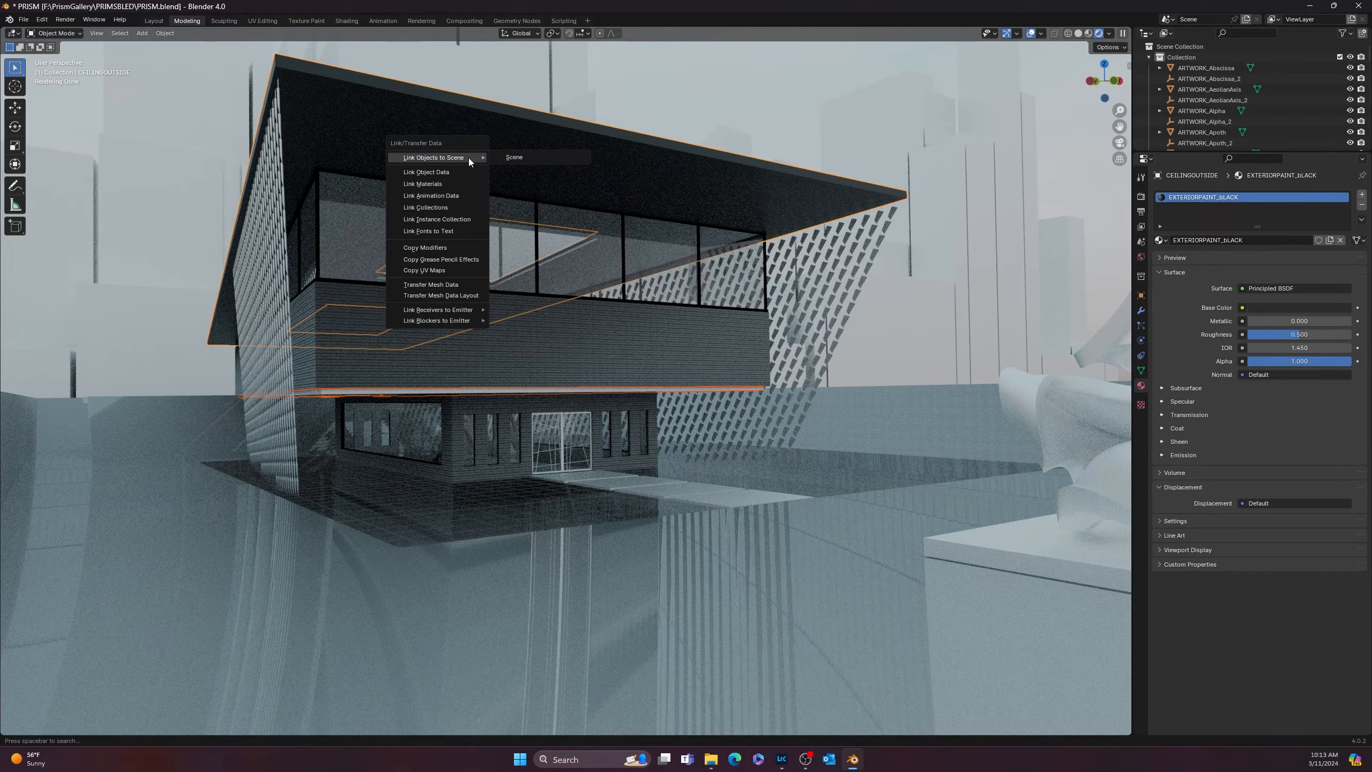
click(463, 184)
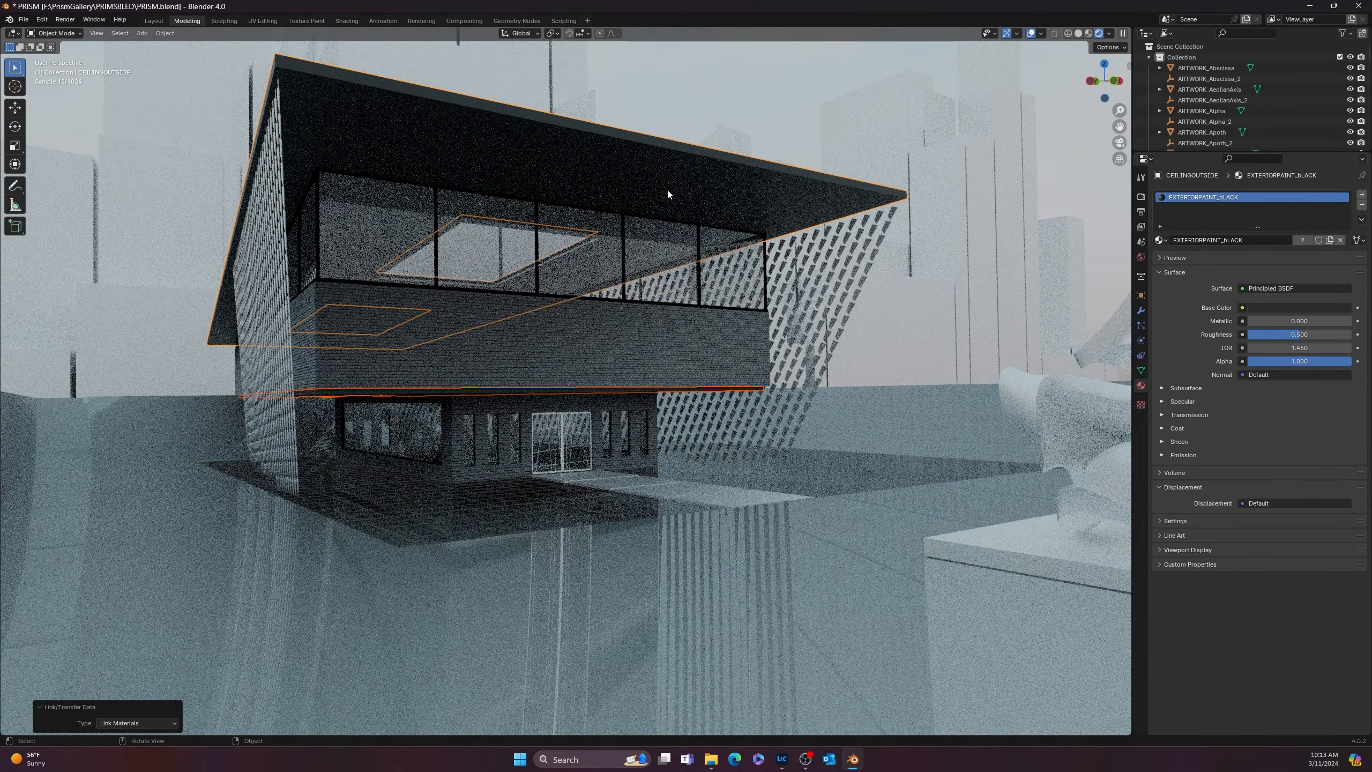
click(667, 190)
- Assign the existing EXTERIORPAINT_bLACK material to the perforated facade in place of its imported material
mouse_move(514, 355)
middle_down()
mouse_move(489, 363)
mouse_move(495, 421)
mouse_move(466, 415)
mouse_move(576, 454)
middle_up()
middle_drag(684, 465, 587, 469)
middle_drag(296, 550, 186, 362)
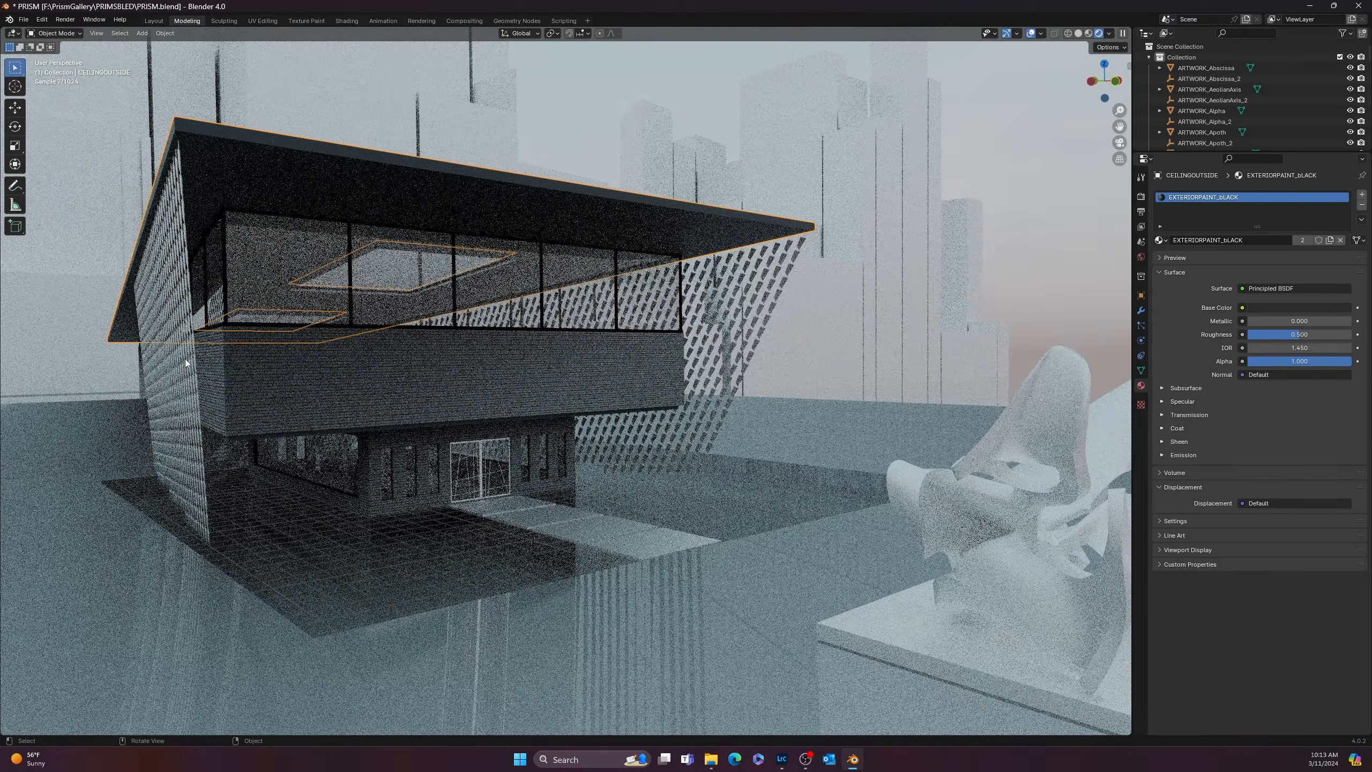
click(191, 341)
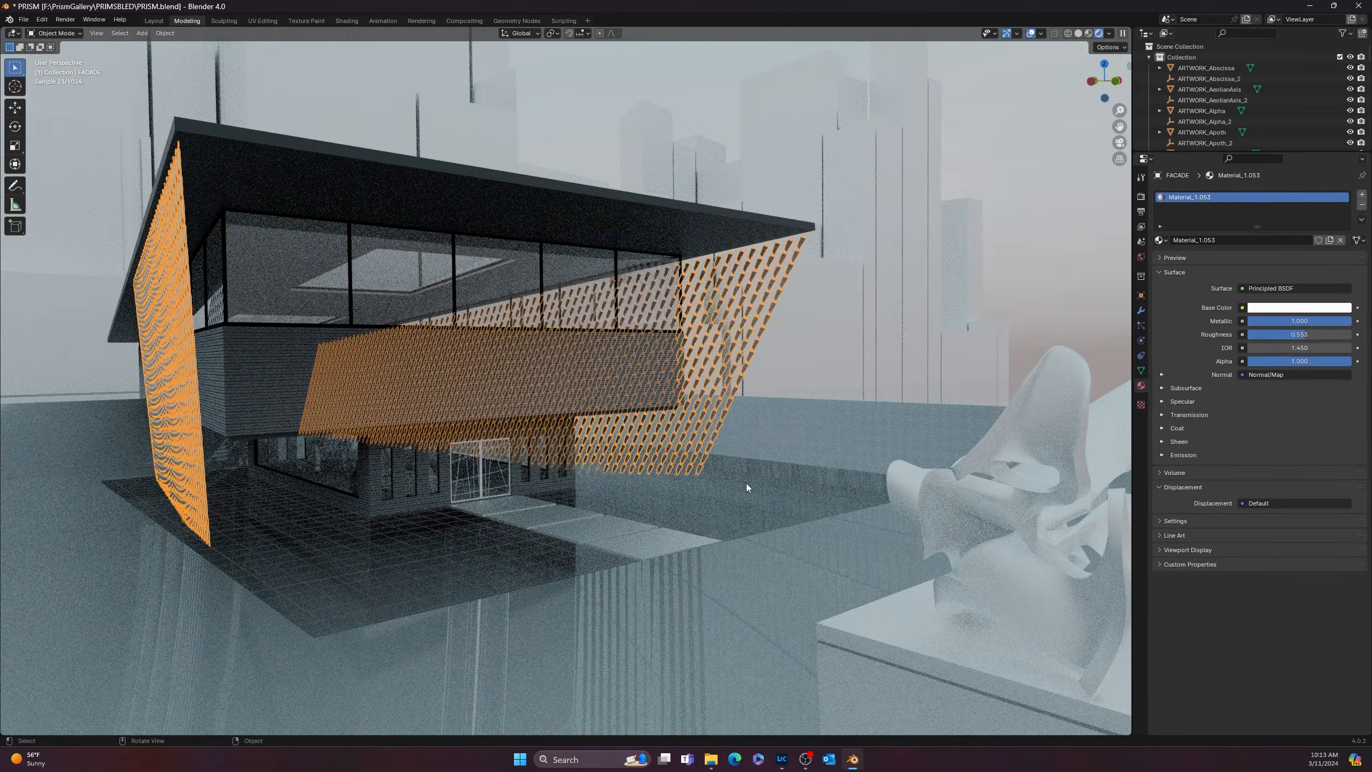
click(1161, 241)
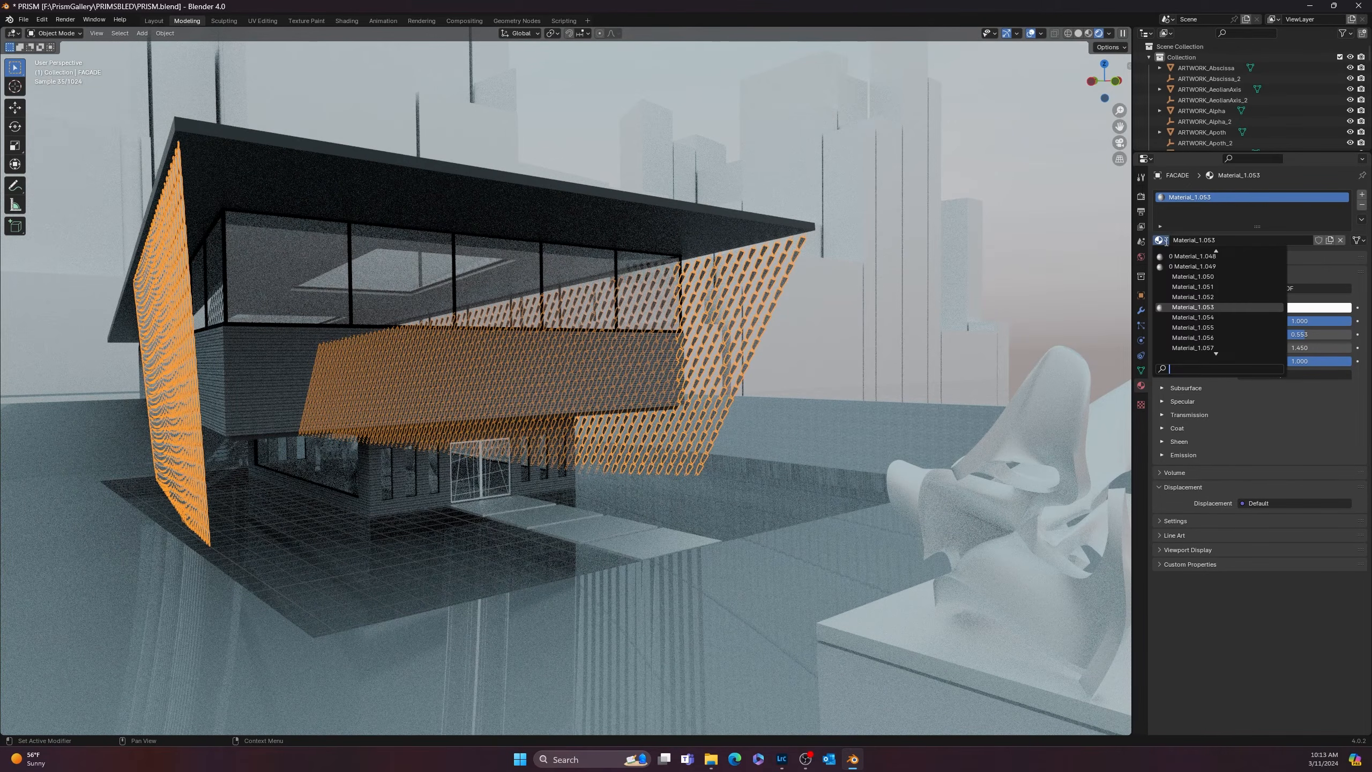
scroll(1163, 294, up, 6)
scroll(1163, 294, up, 6)
scroll(1191, 291, up, 12)
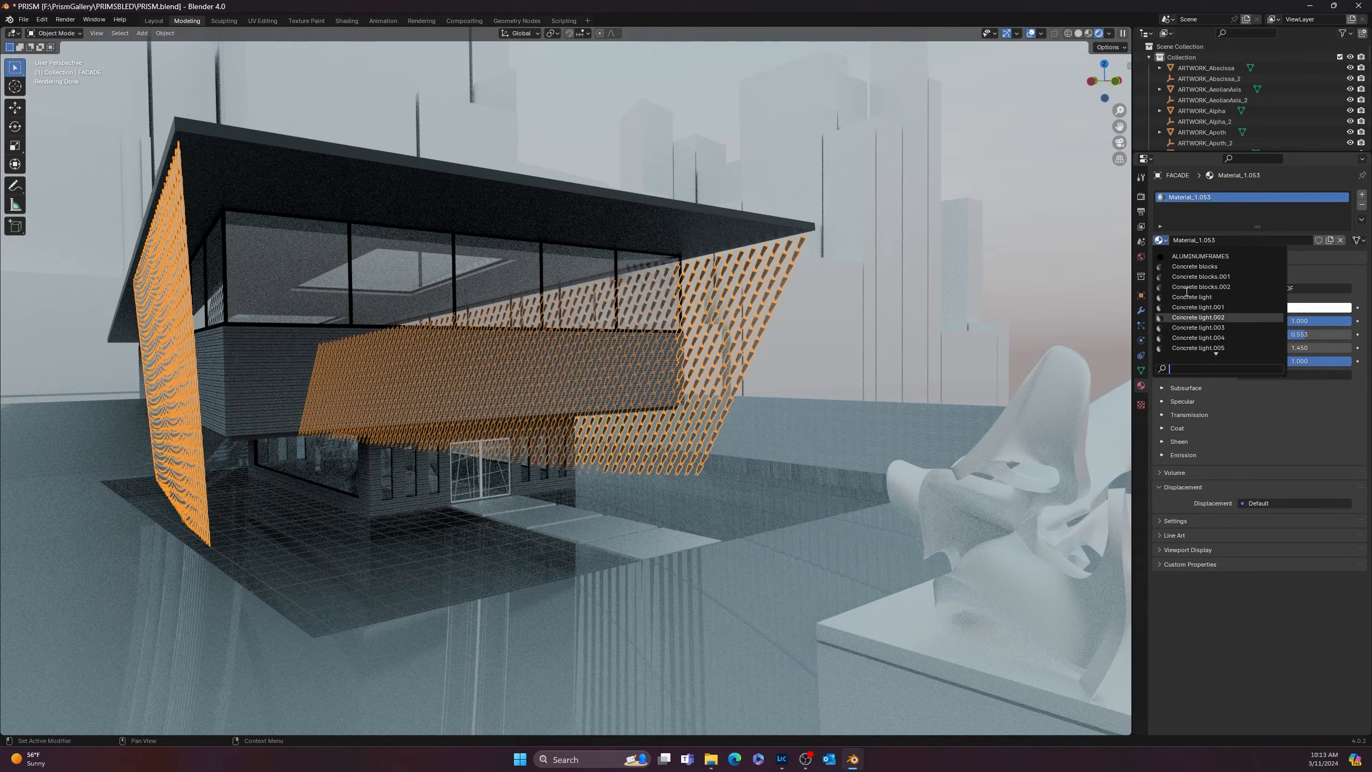
scroll(1192, 344, down, 2)
click(1192, 347)
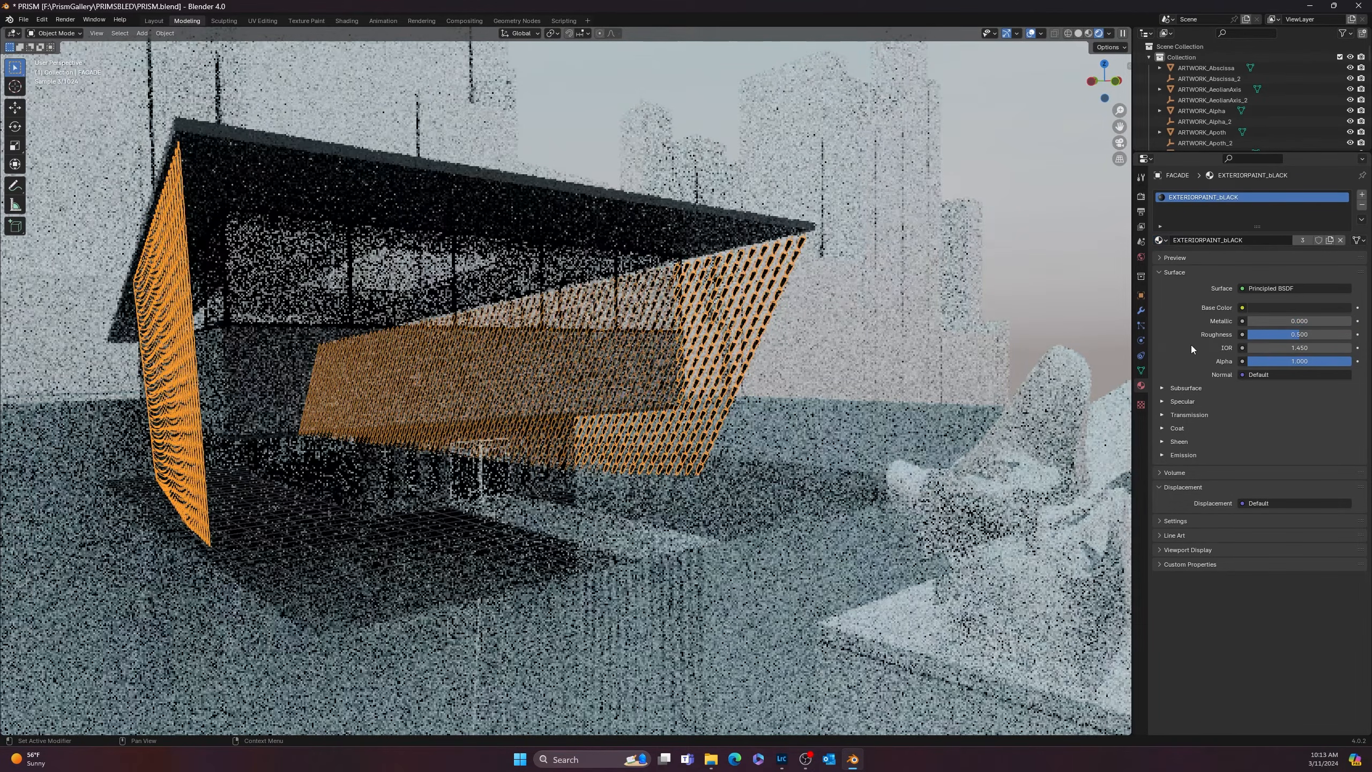
click(808, 393)
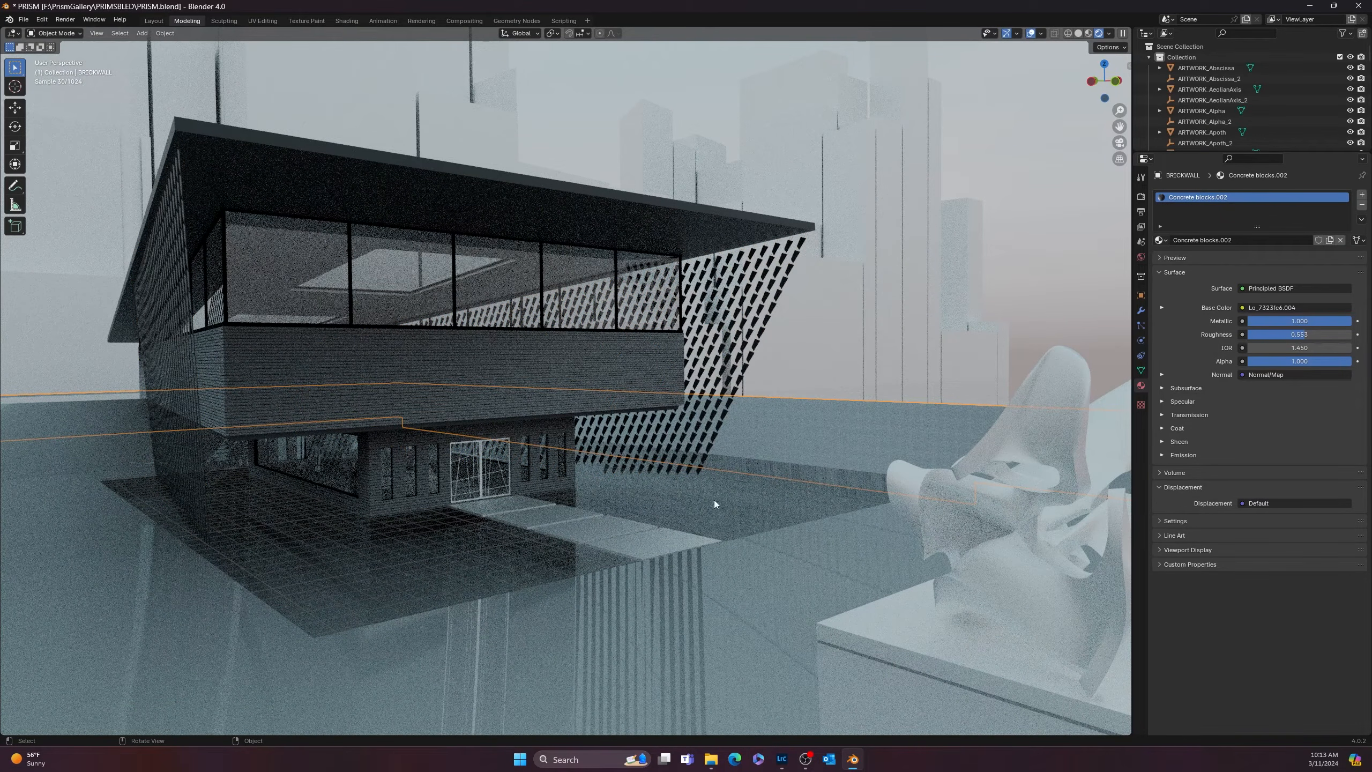
- Select the right leaf of the front entrance's double door and frame it closely in the view
click(481, 453)
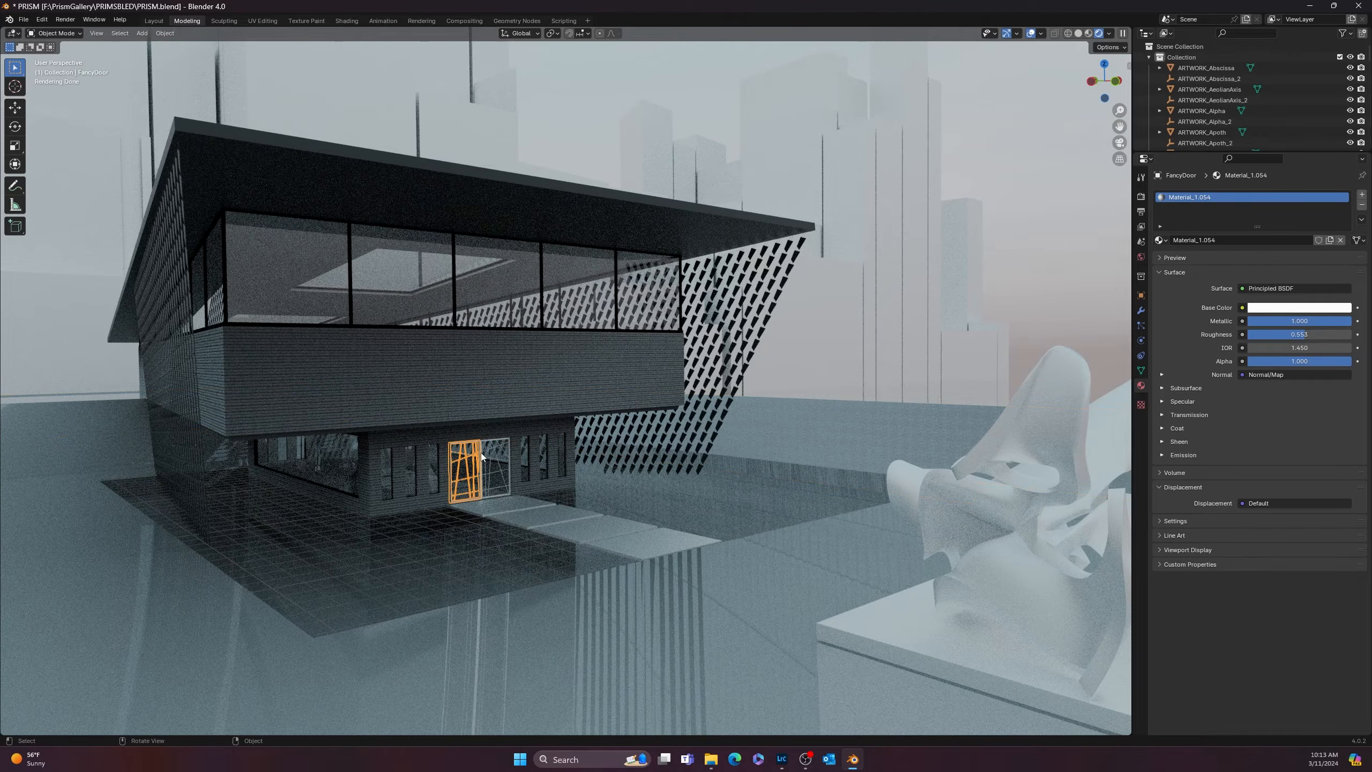
key(KP_Decimal)
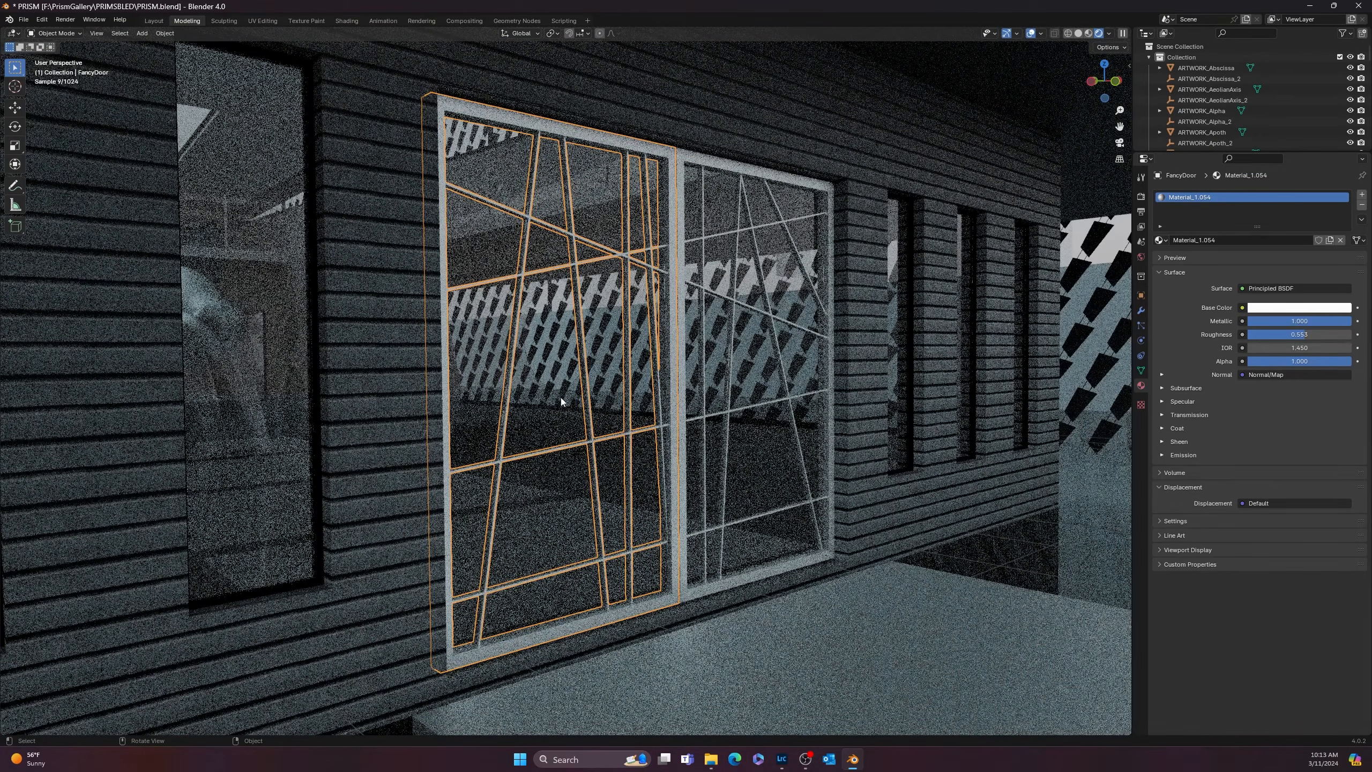
scroll(559, 397, down, 6)
middle_drag(695, 426, 558, 454)
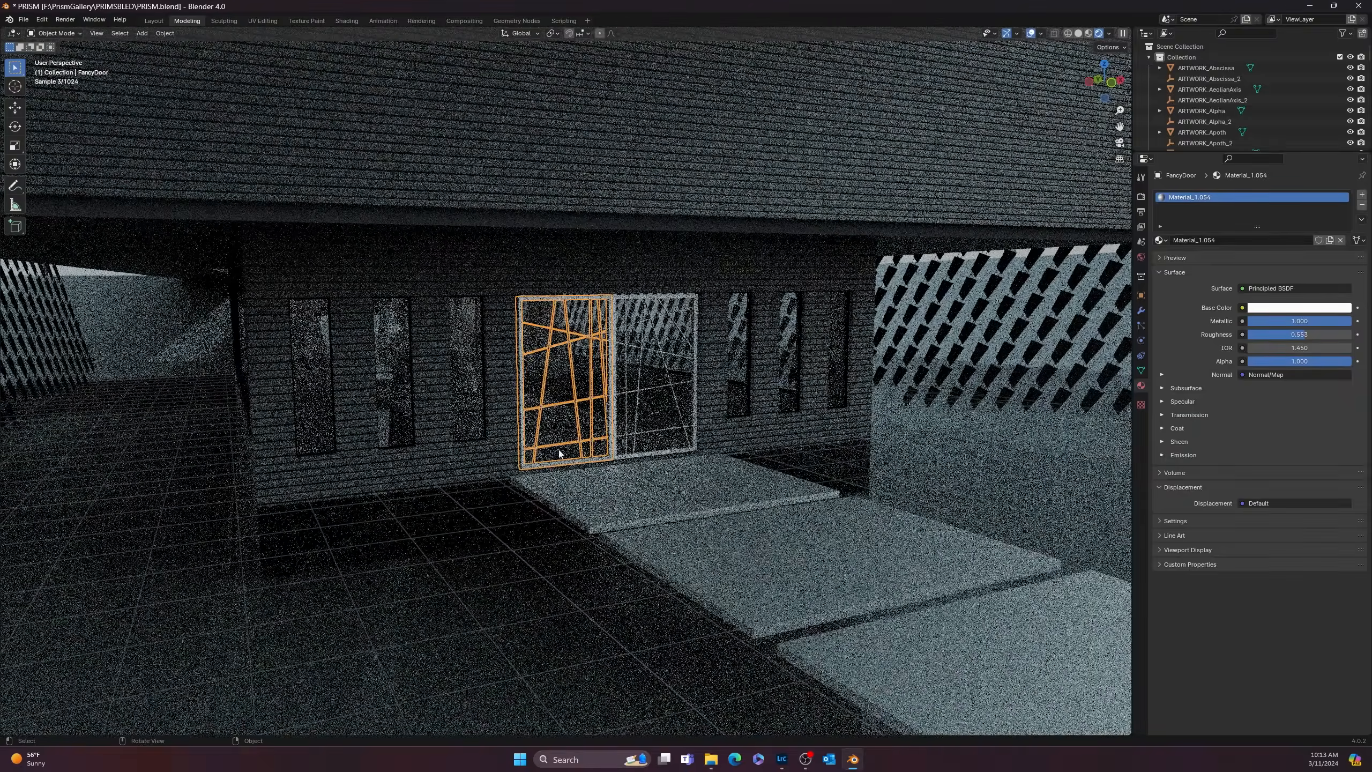
scroll(624, 405, up, 6)
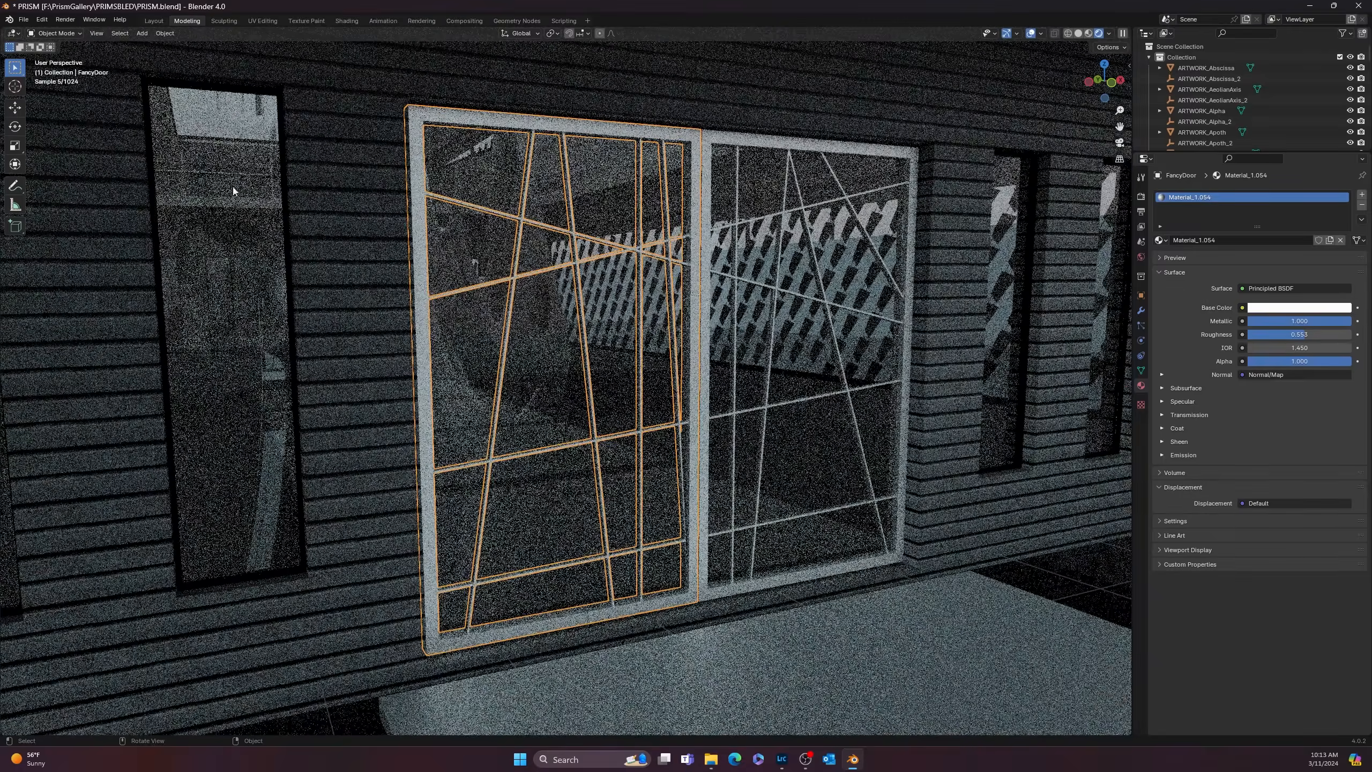
click(832, 321)
scroll(832, 321, down, 15)
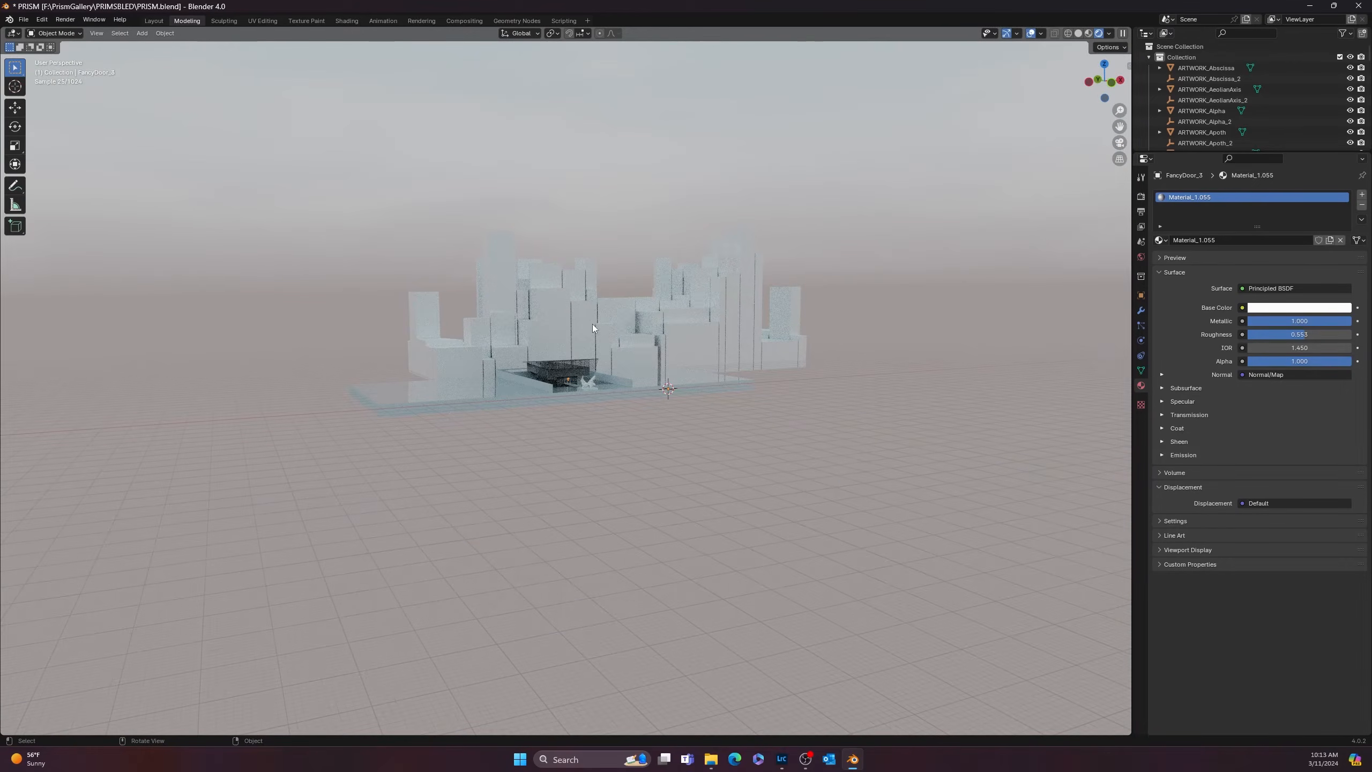
scroll(582, 374, up, 8)
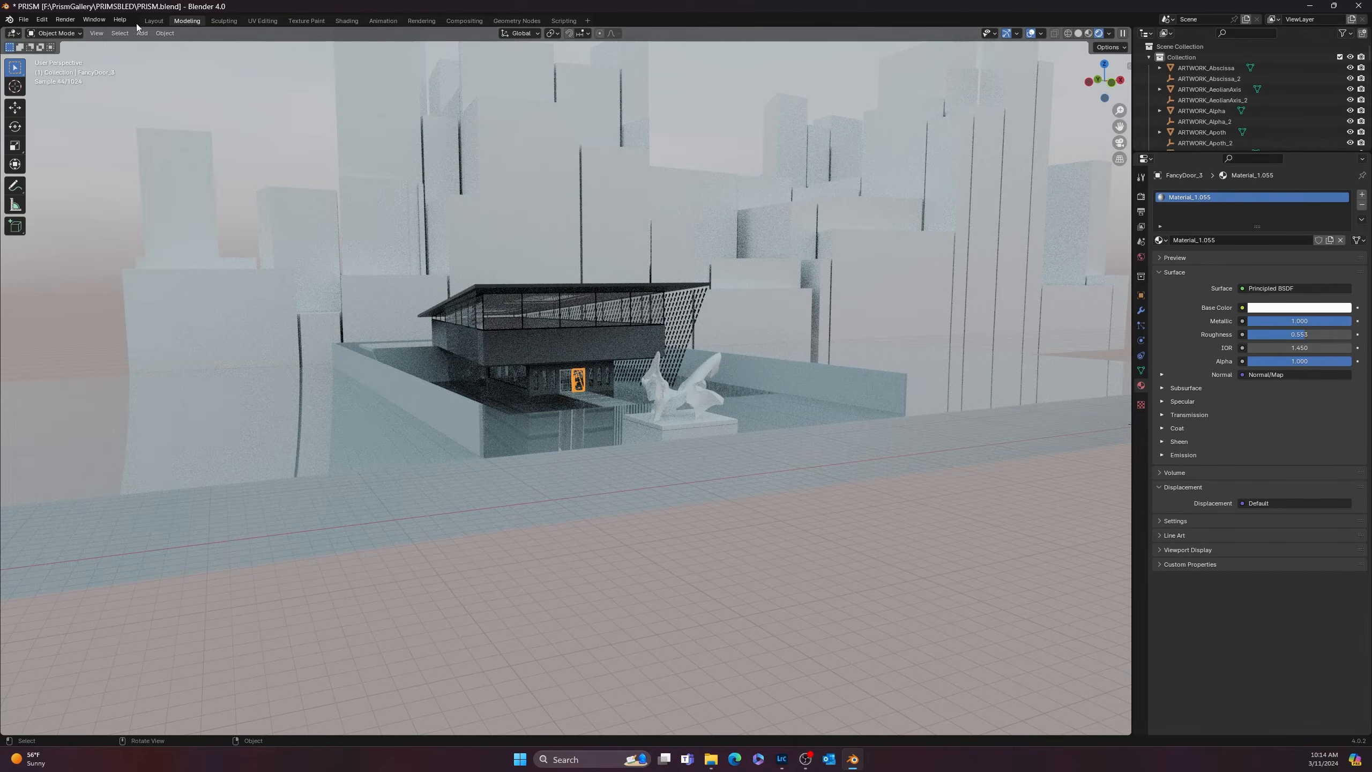
click(98, 34)
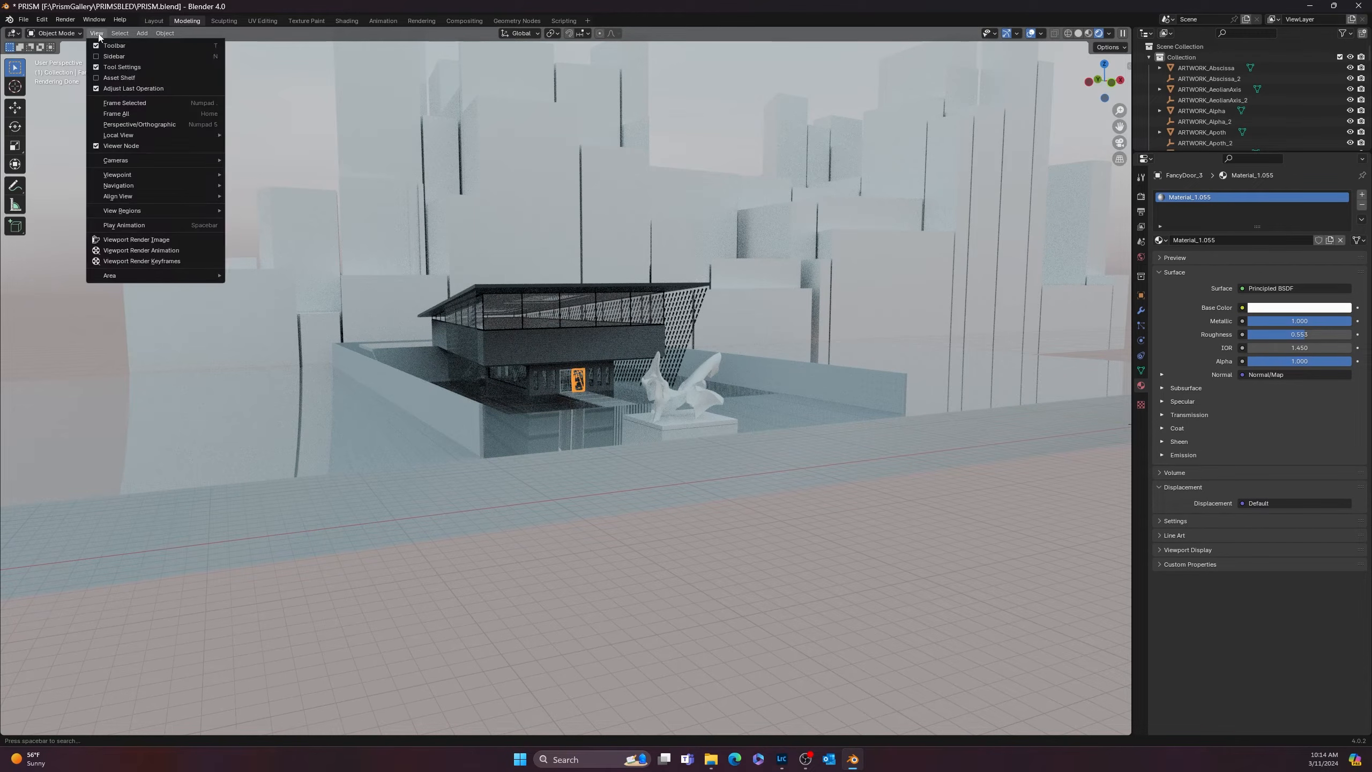
click(123, 104)
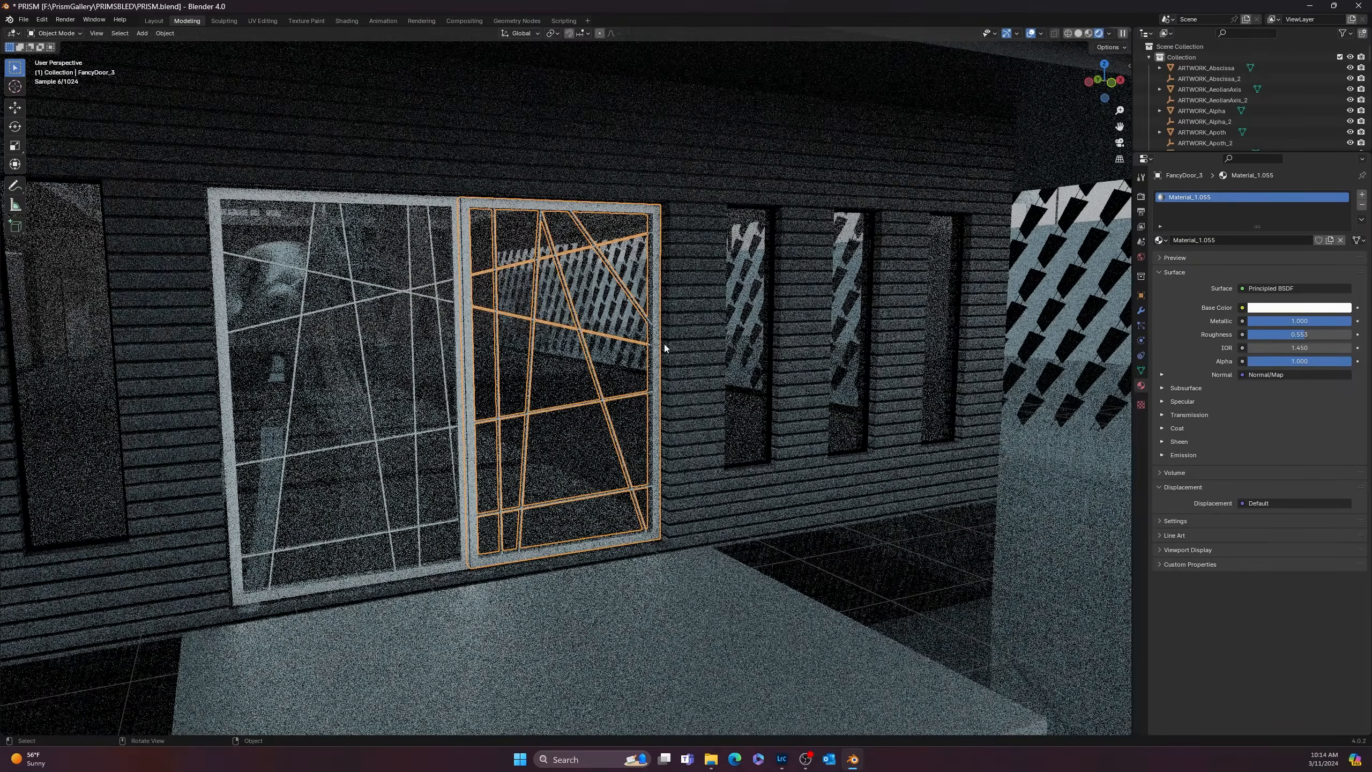
middle_drag(660, 375, 656, 459)
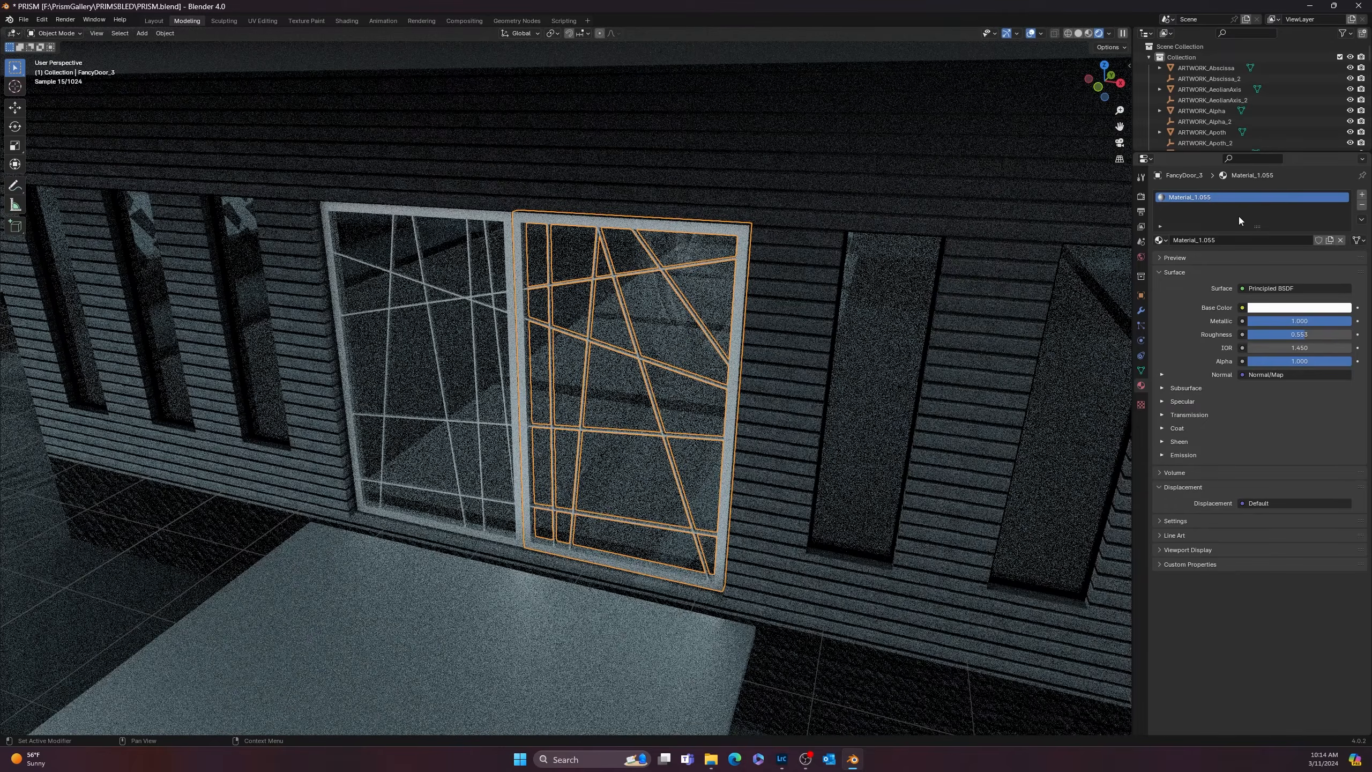
- Replace the imported material on the front entrance's right door leaf with the existing ALUMINUMFRAMES material
click(1362, 206)
click(1270, 240)
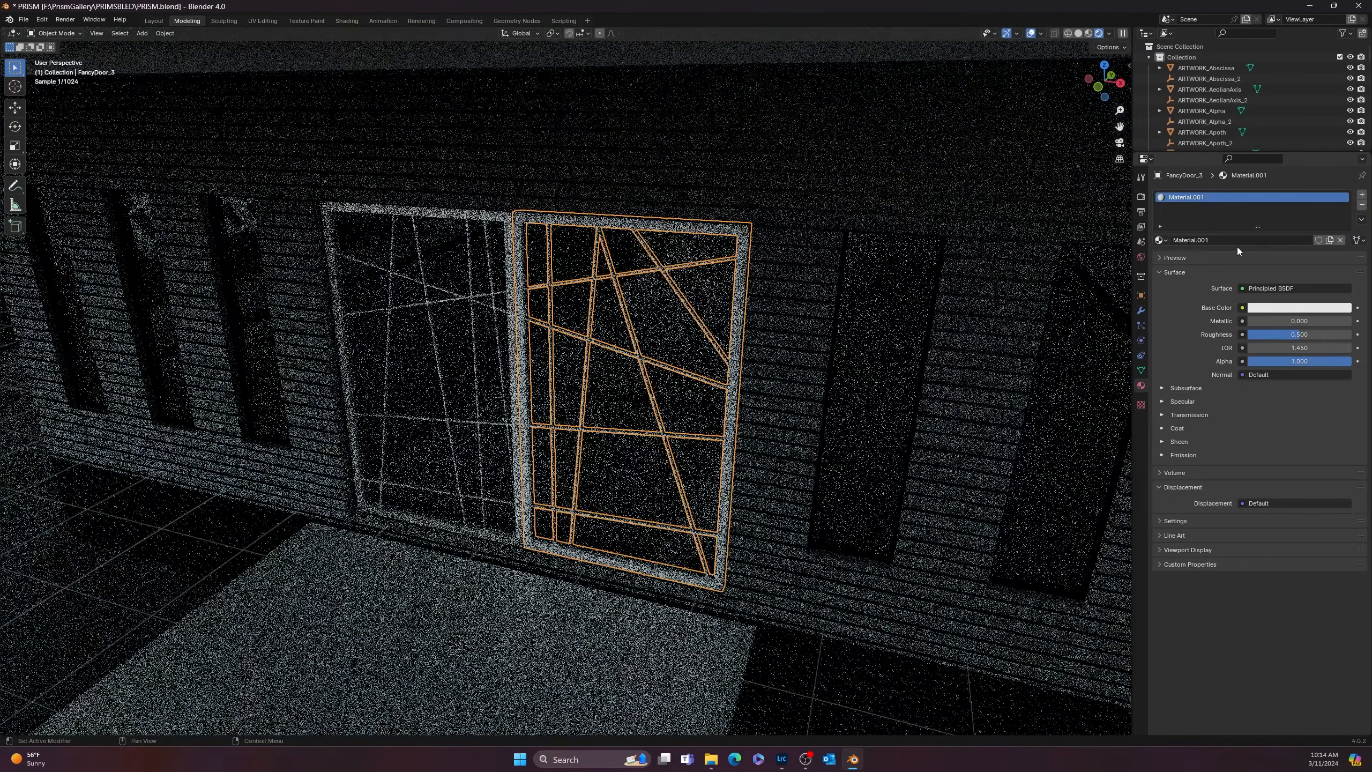
click(1167, 241)
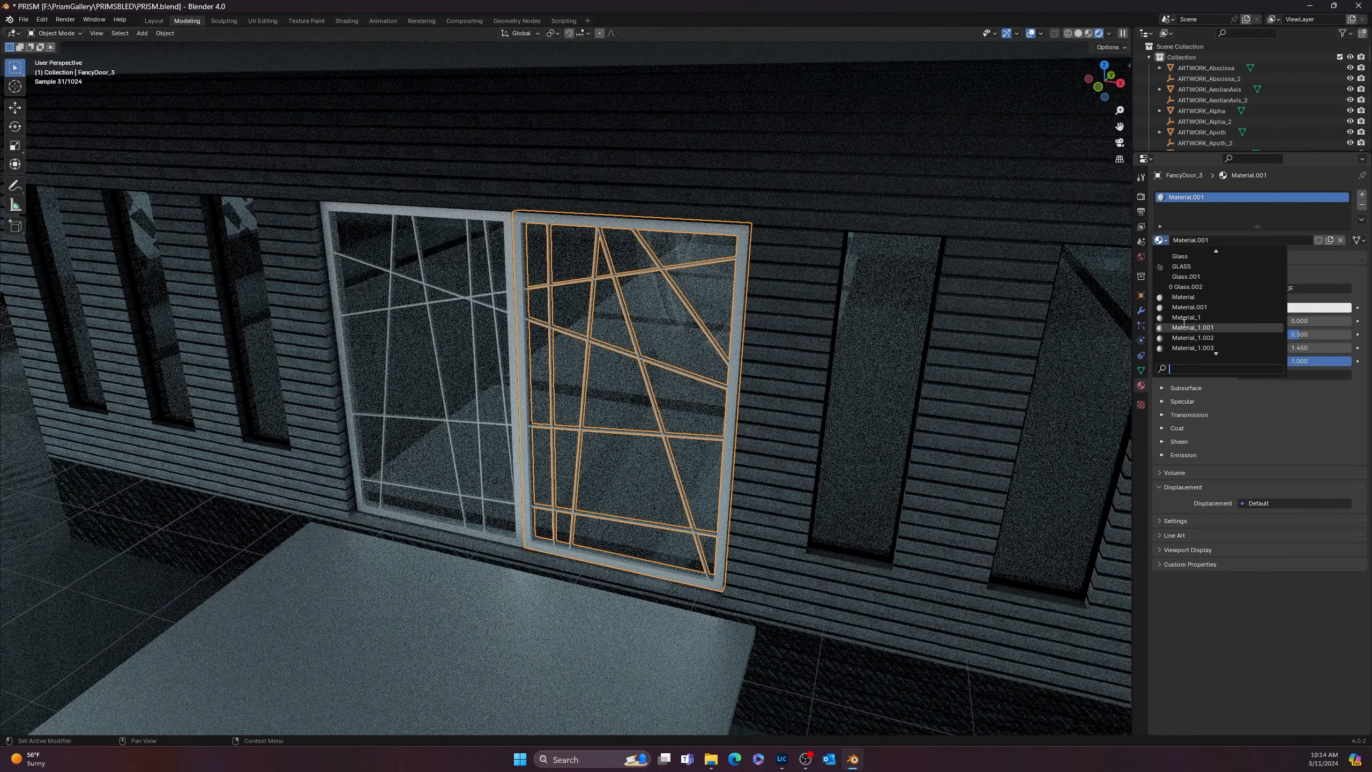
scroll(1185, 301, up, 4)
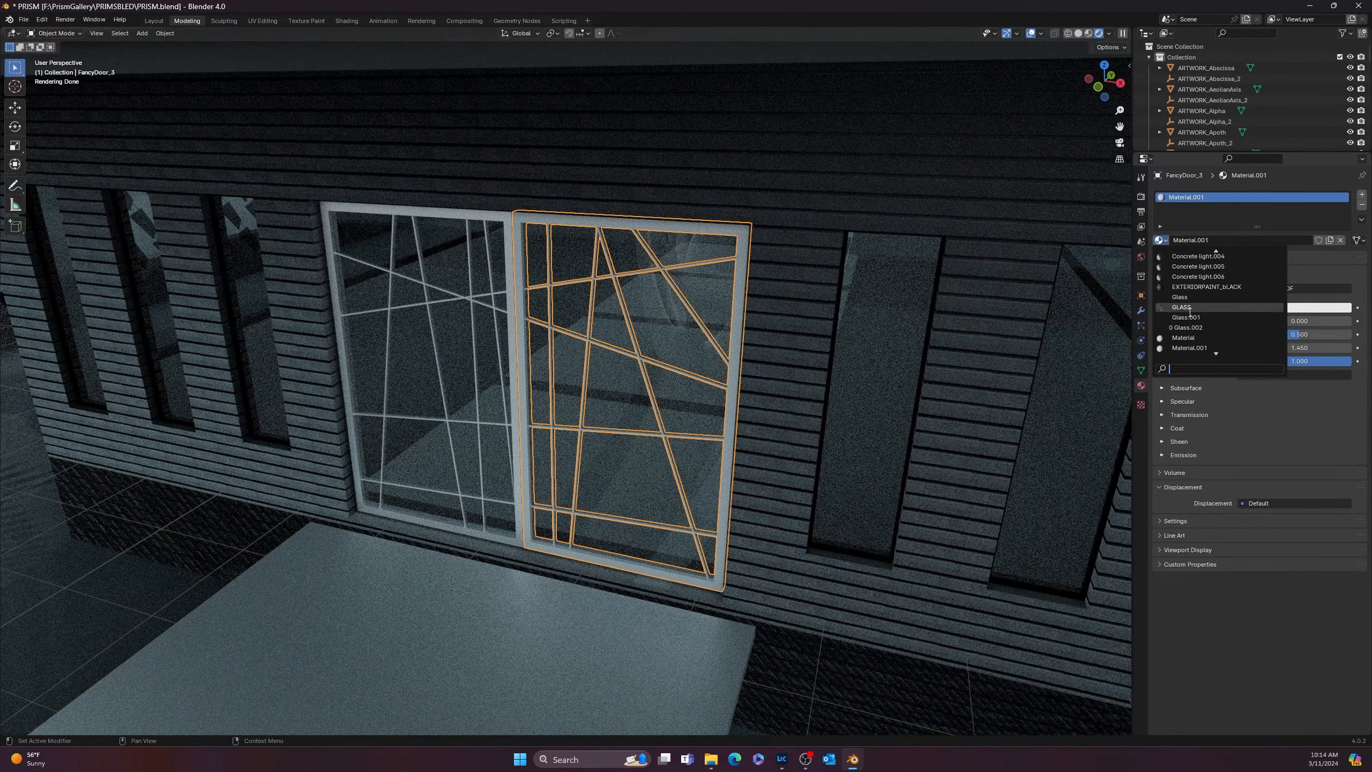
scroll(1193, 324, down, 5)
scroll(1192, 330, up, 9)
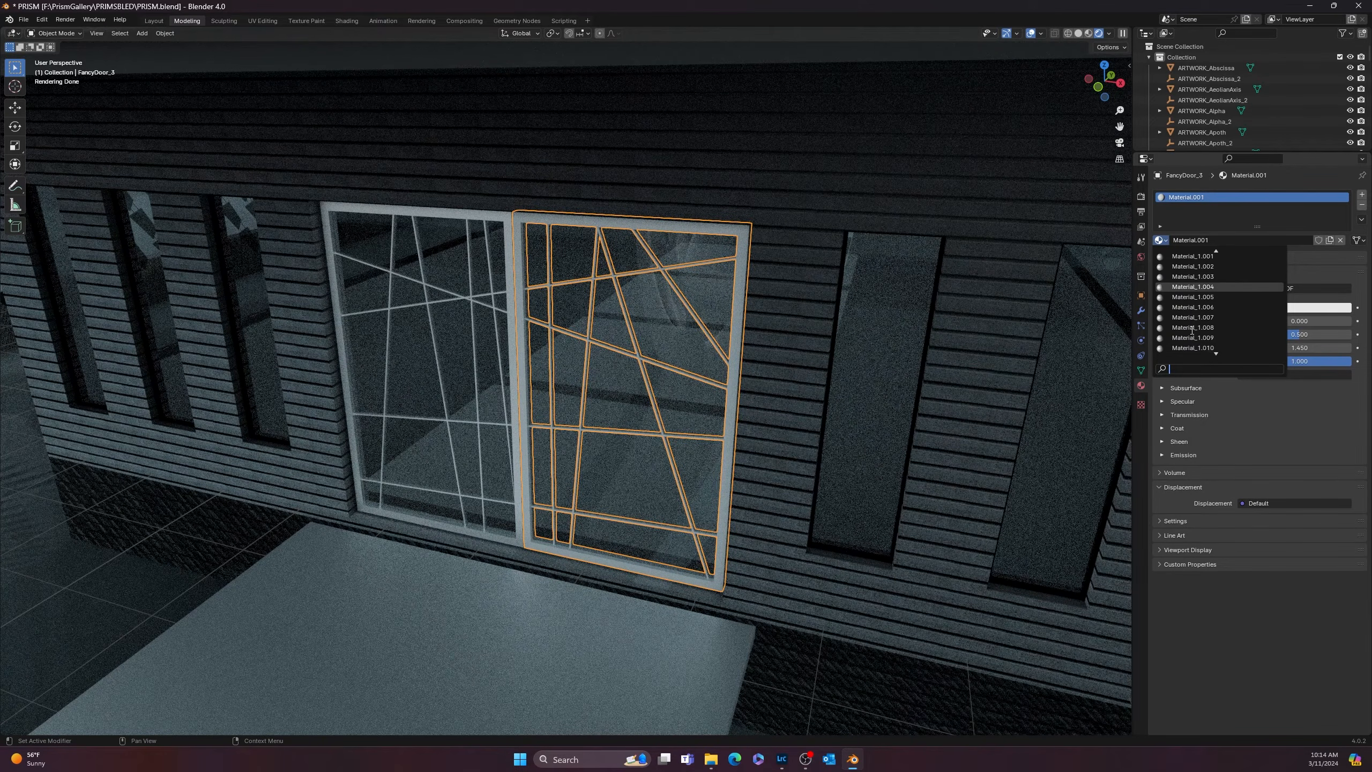
scroll(1219, 308, up, 10)
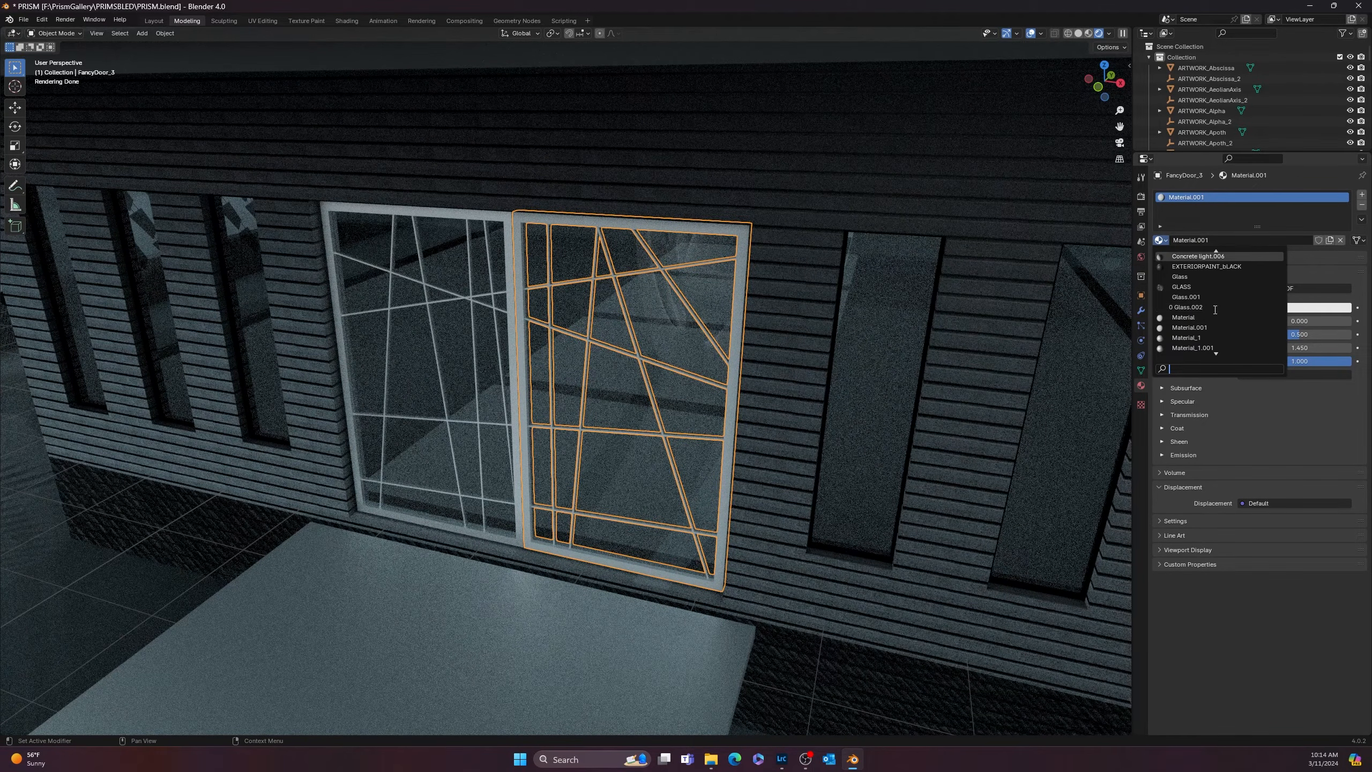
click(1220, 255)
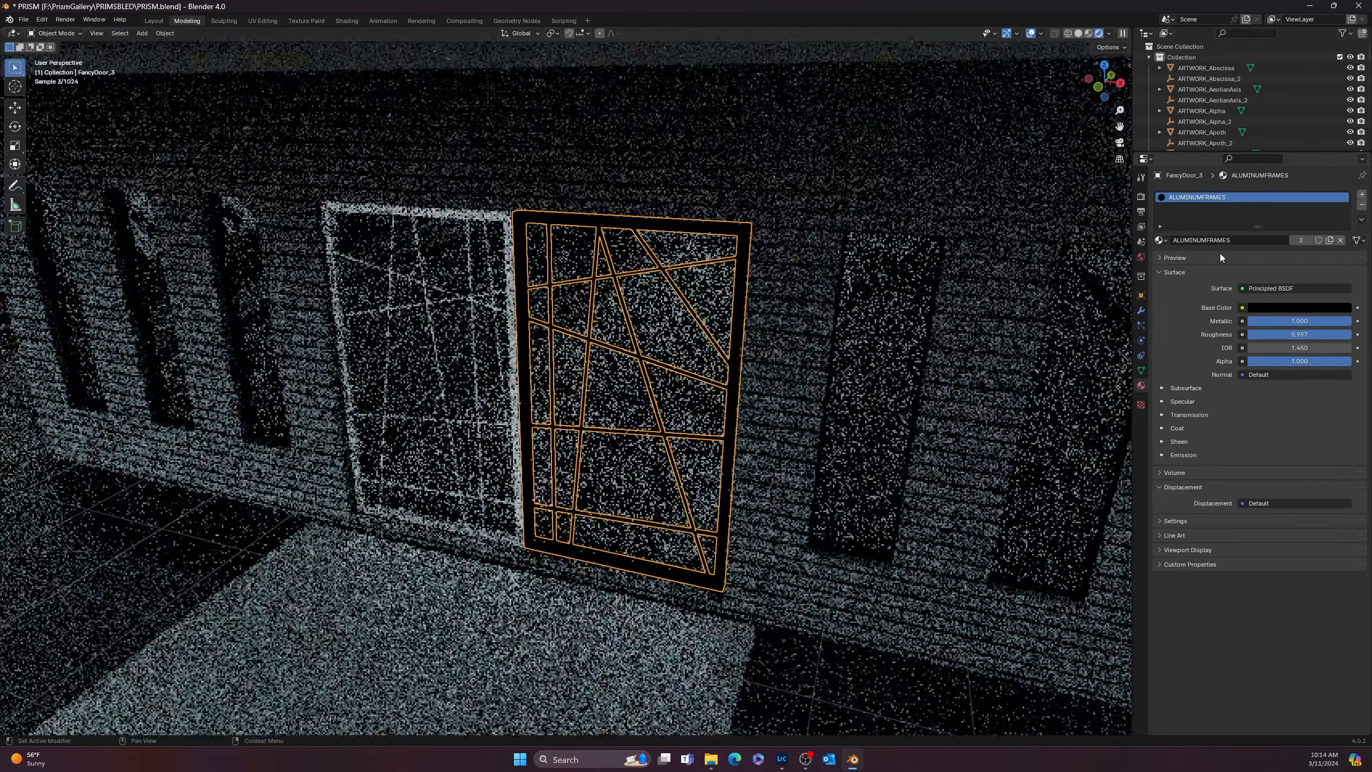
- Add the front entrance's left door leaf and both leaves of the double door on the building's opposite side to the selection
shift+click(470, 217)
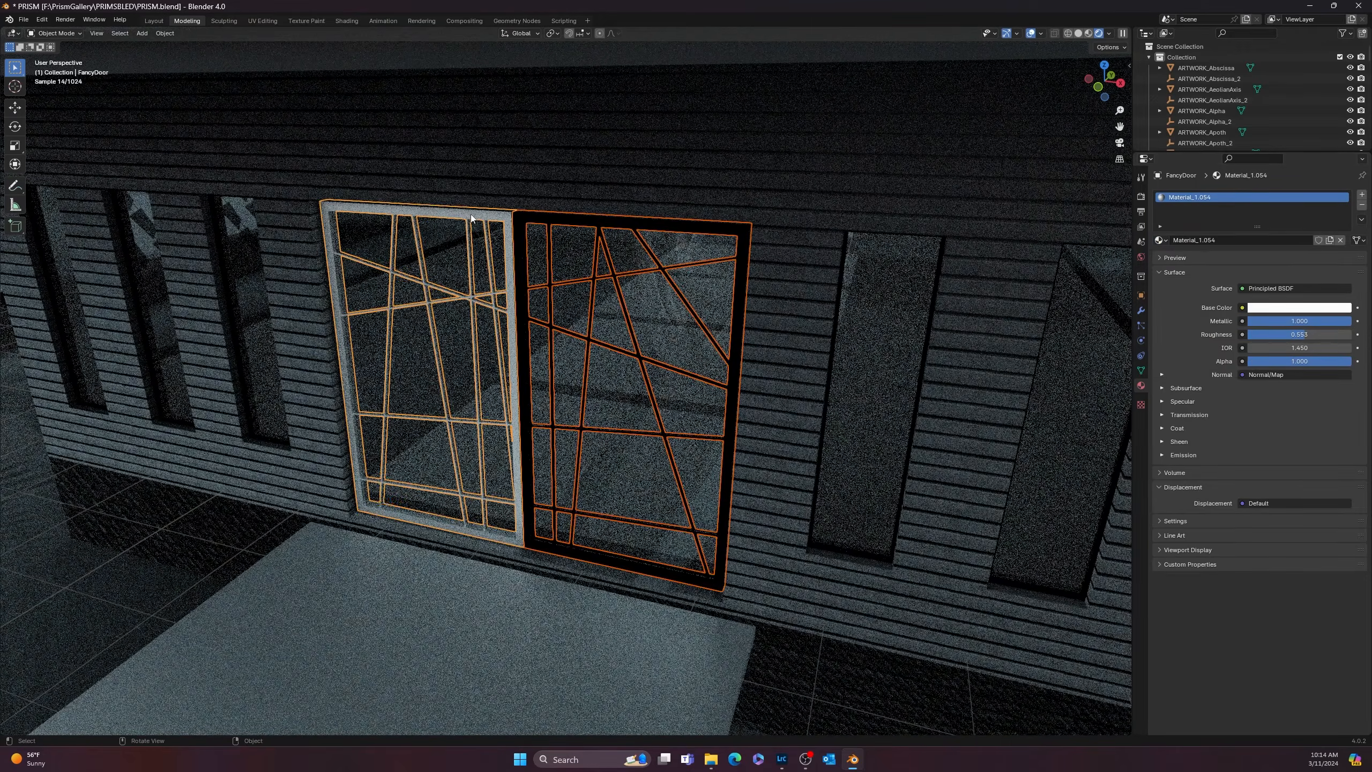
scroll(490, 247, down, 8)
middle_drag(631, 383, 574, 371)
scroll(573, 371, up, 3)
scroll(530, 337, down, 2)
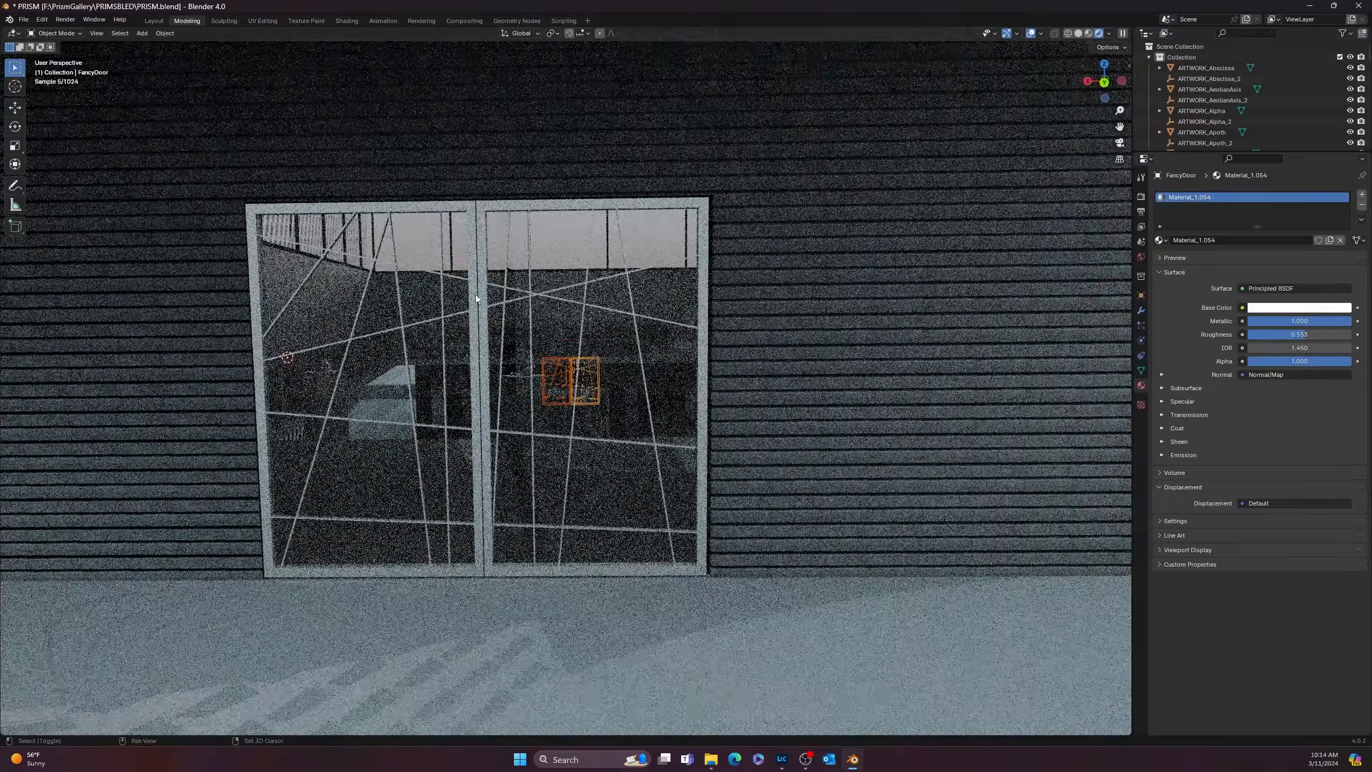
shift+click(475, 296)
shift+click(481, 298)
- Extend the selection with both leaves of the remaining double door farther inside the building
scroll(492, 374, down, 8)
scroll(476, 455, up, 4)
middle_drag(506, 459, 512, 450)
scroll(511, 450, up, 4)
scroll(610, 455, up, 2)
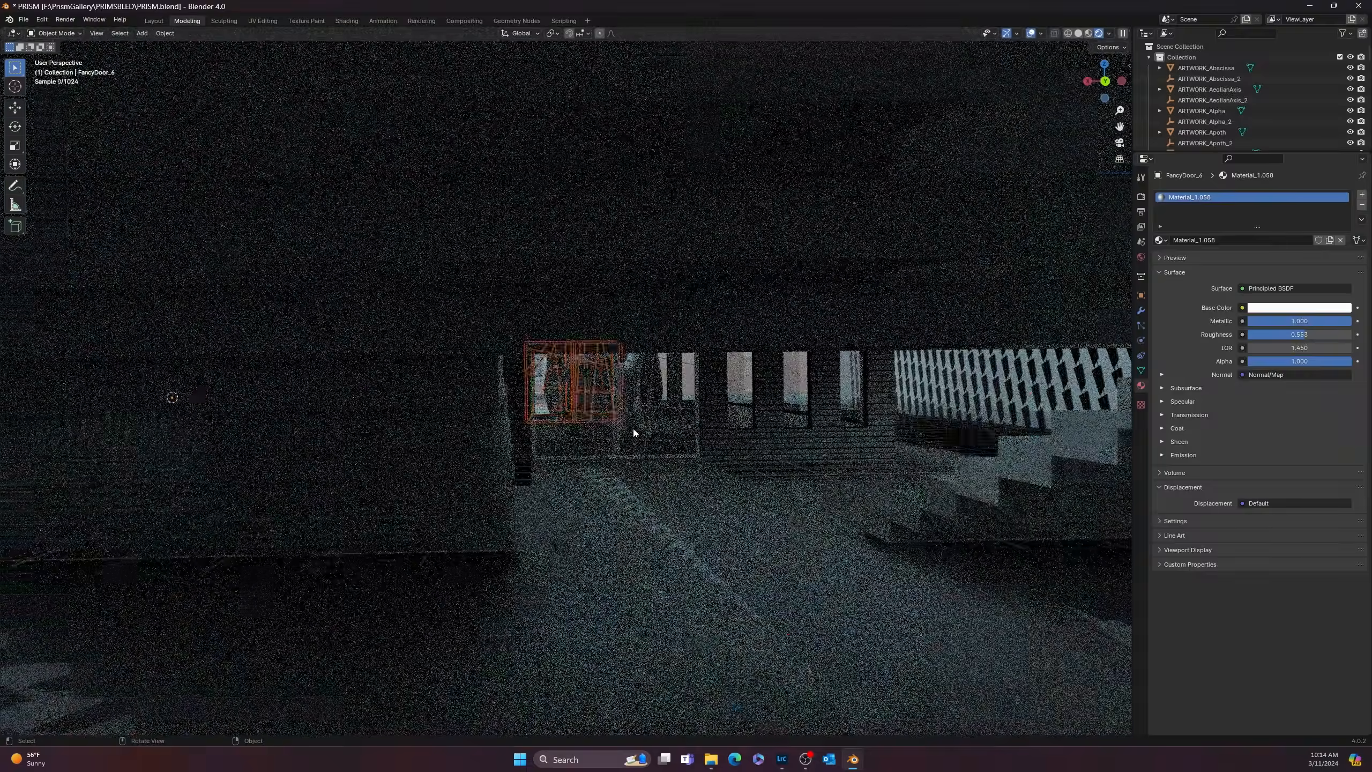
shift+click(697, 452)
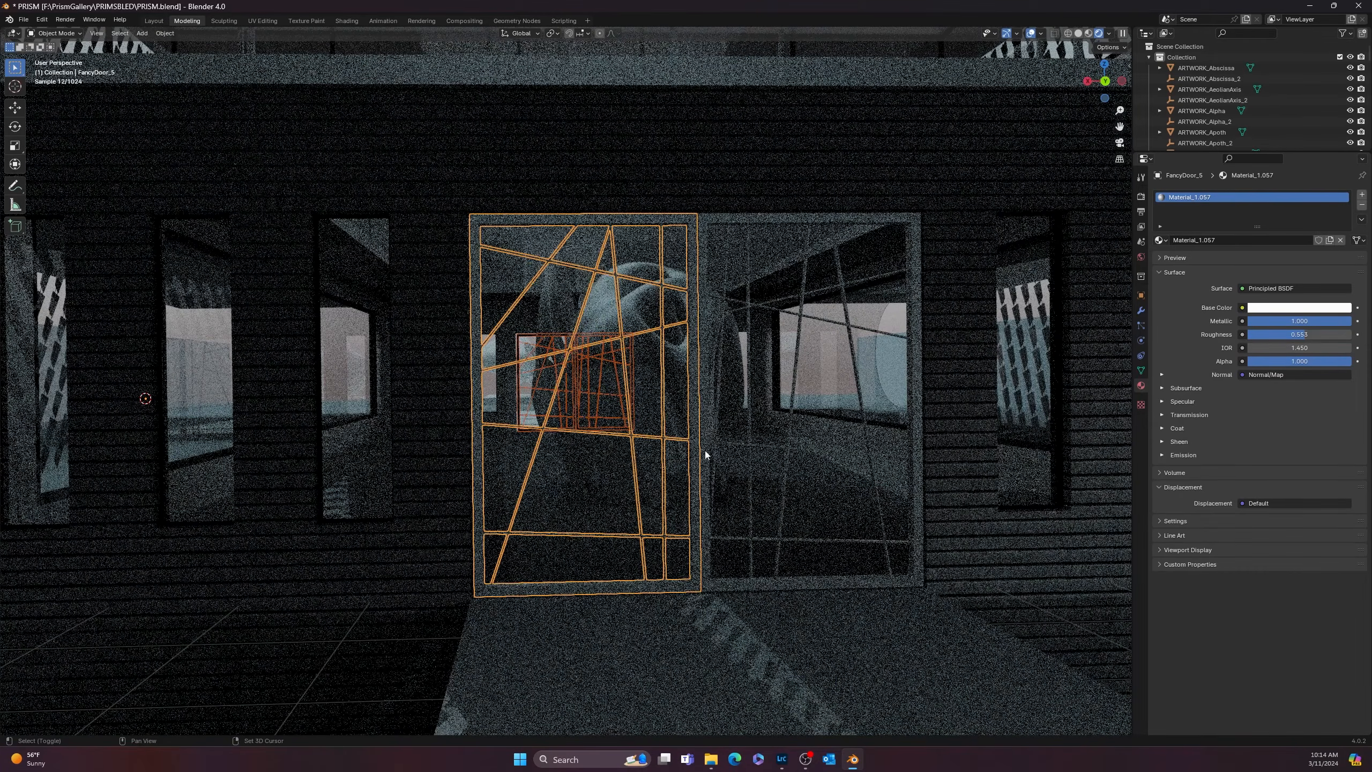
shift+click(722, 445)
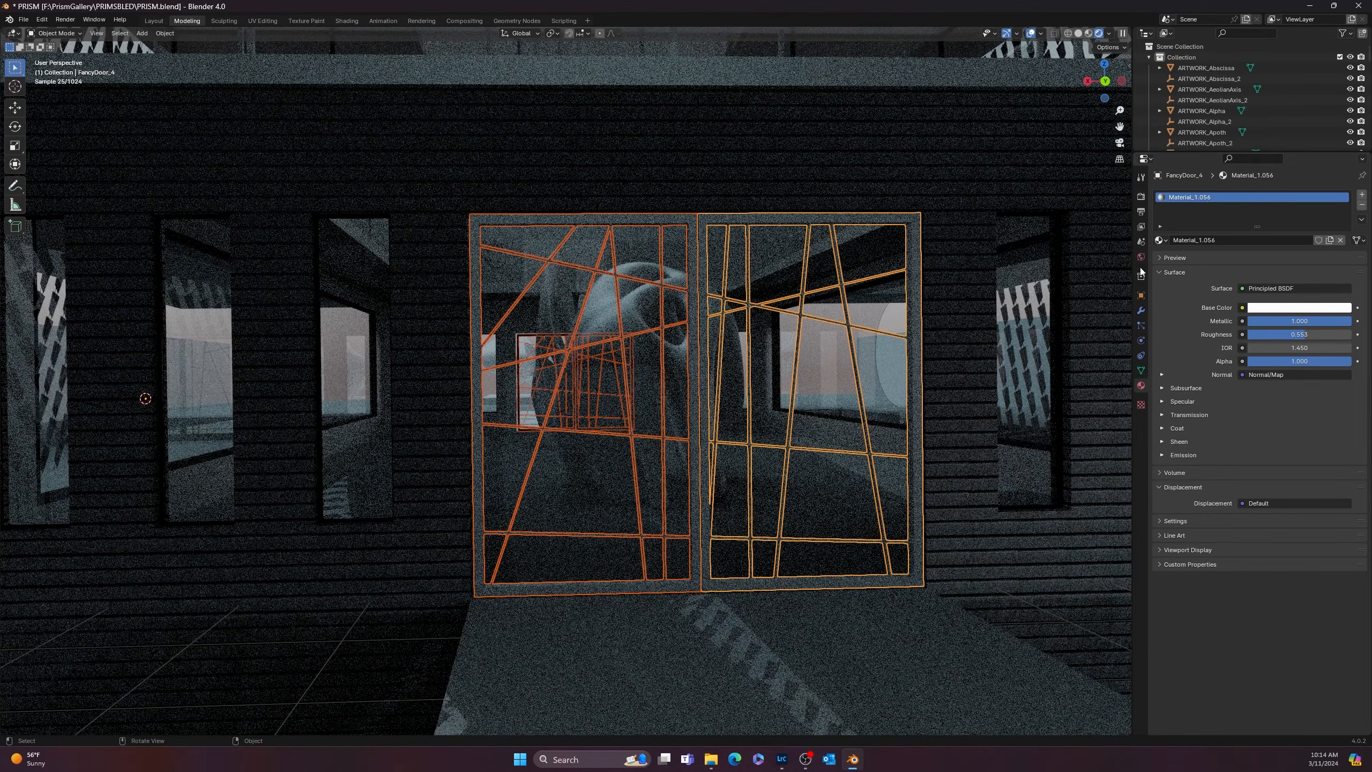
- Replace the active door leaf's imported material with the existing ALUMINUMFRAMES material and link it to all other selected door leaves
click(1162, 240)
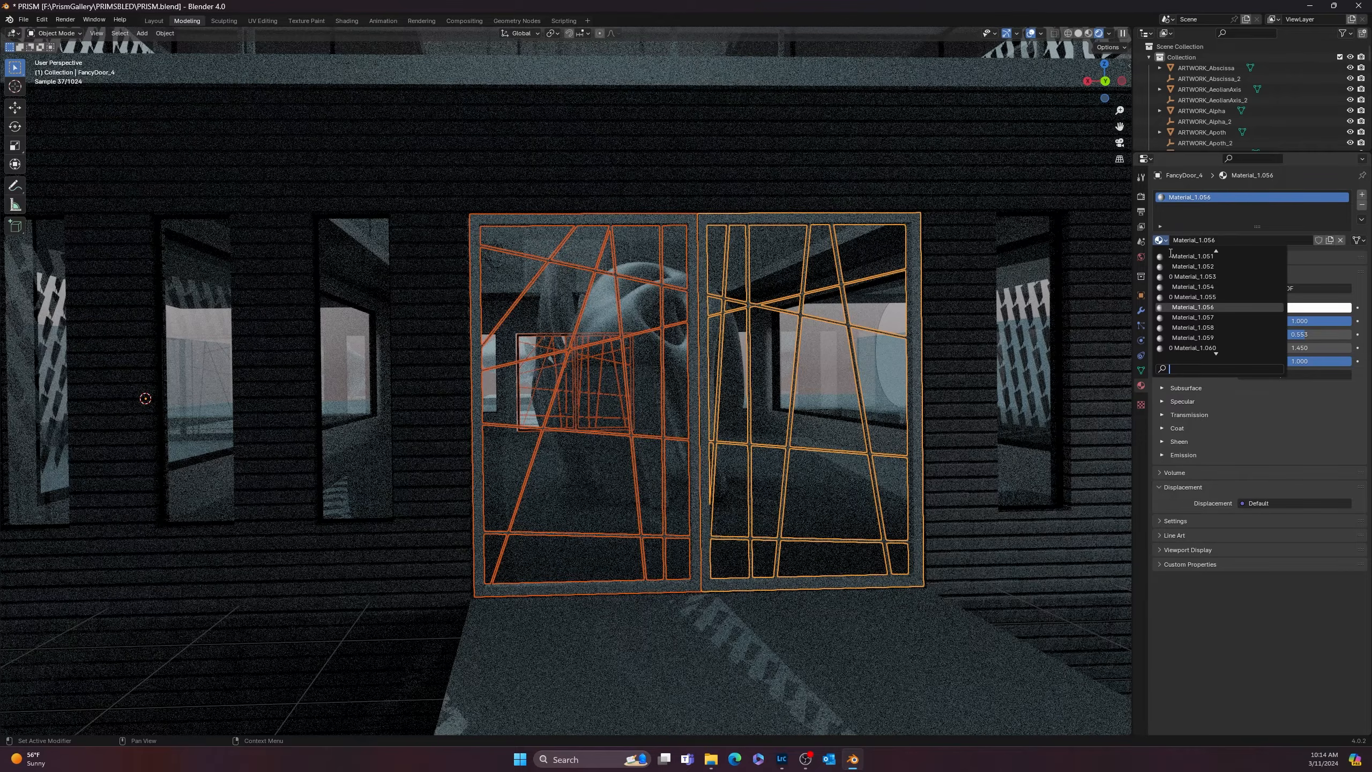
scroll(1177, 273, up, 5)
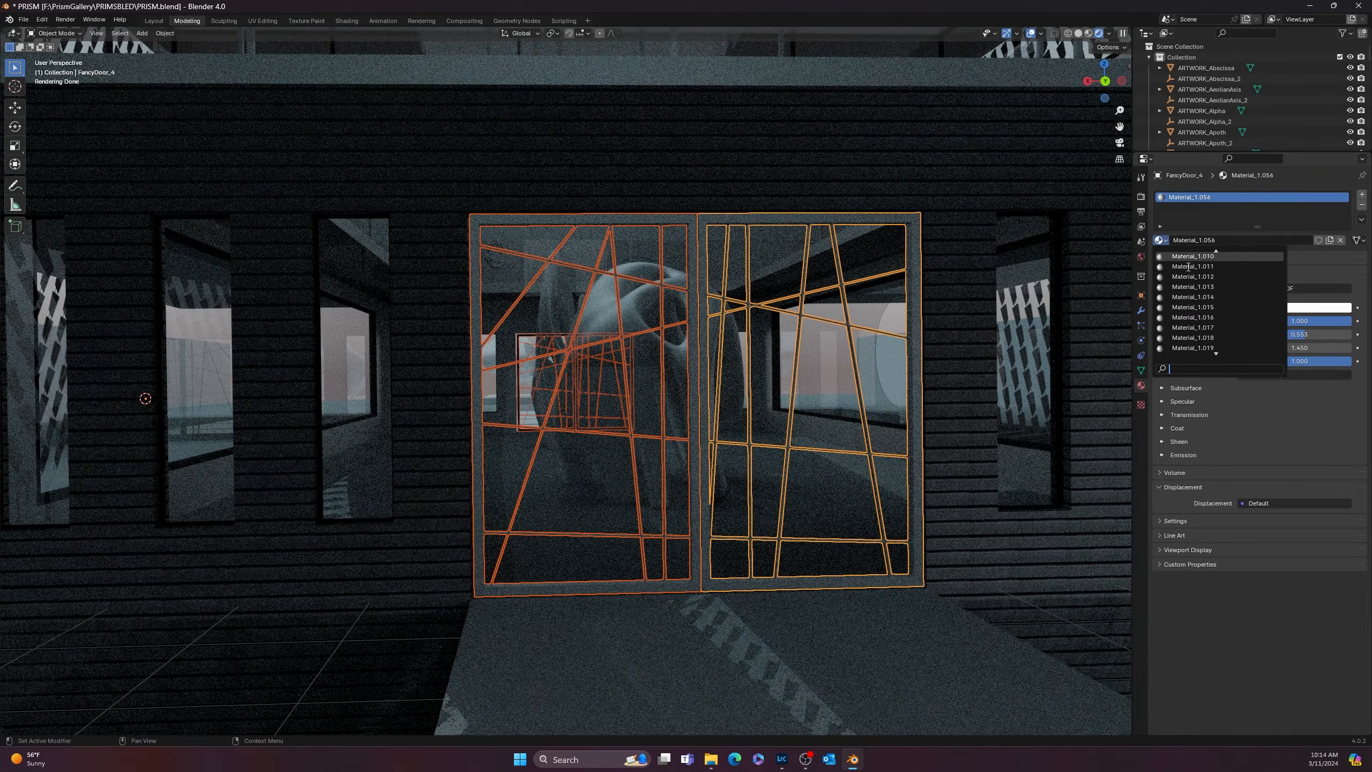
scroll(1190, 277, up, 10)
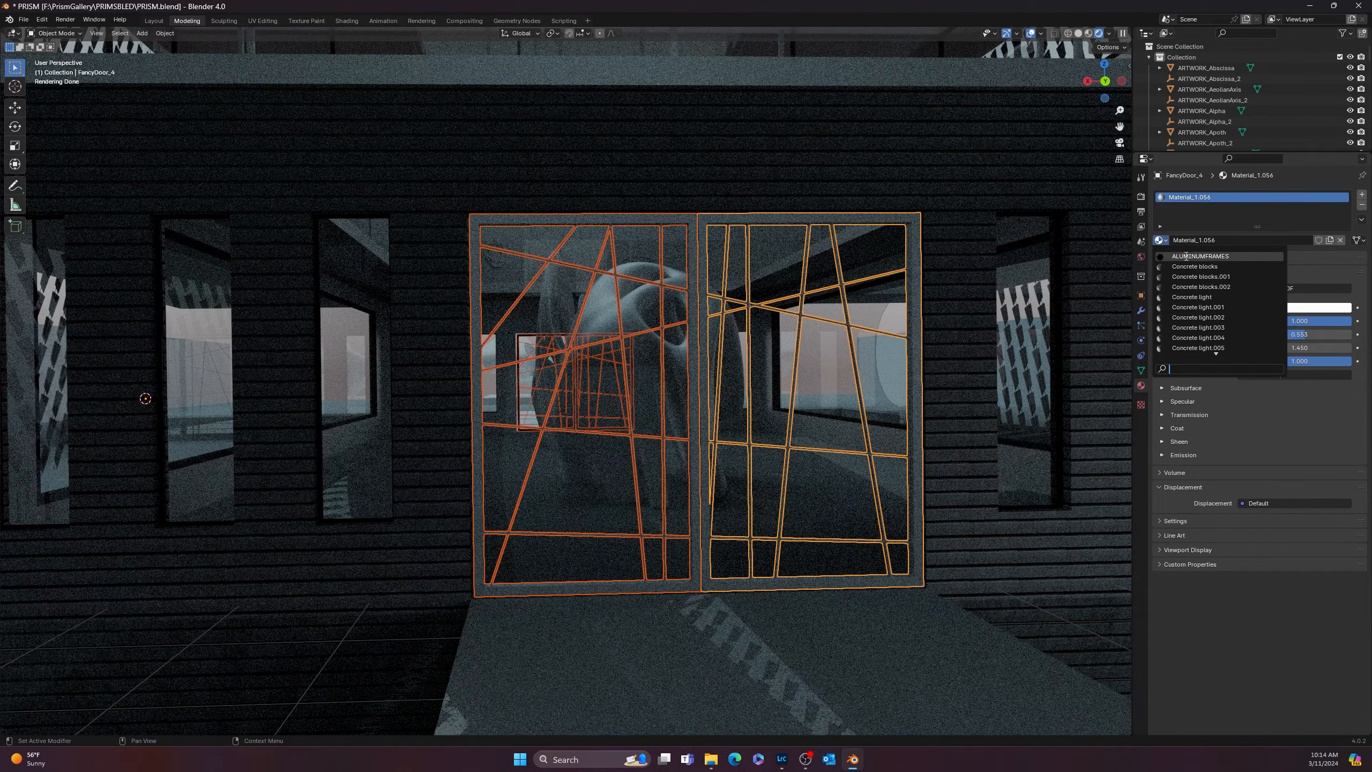
click(1188, 256)
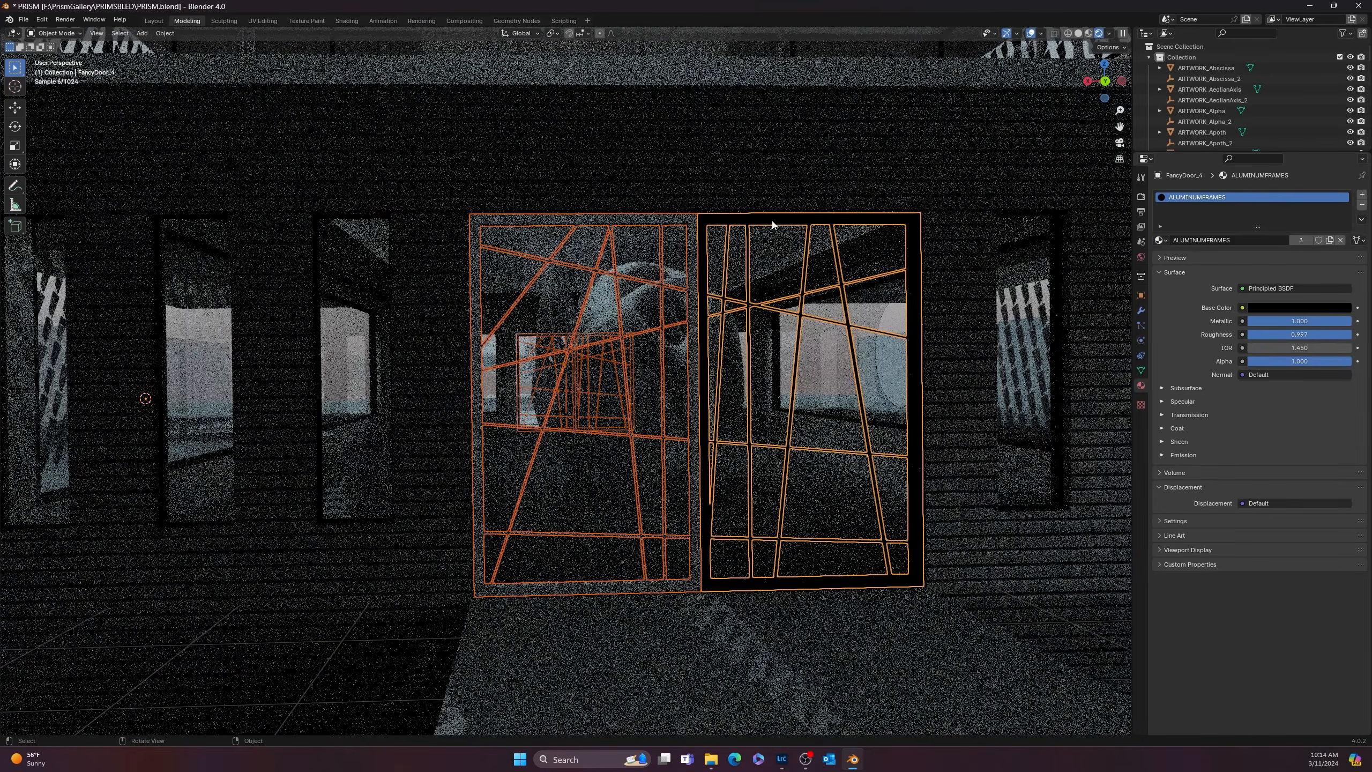
key(ctrl+l)
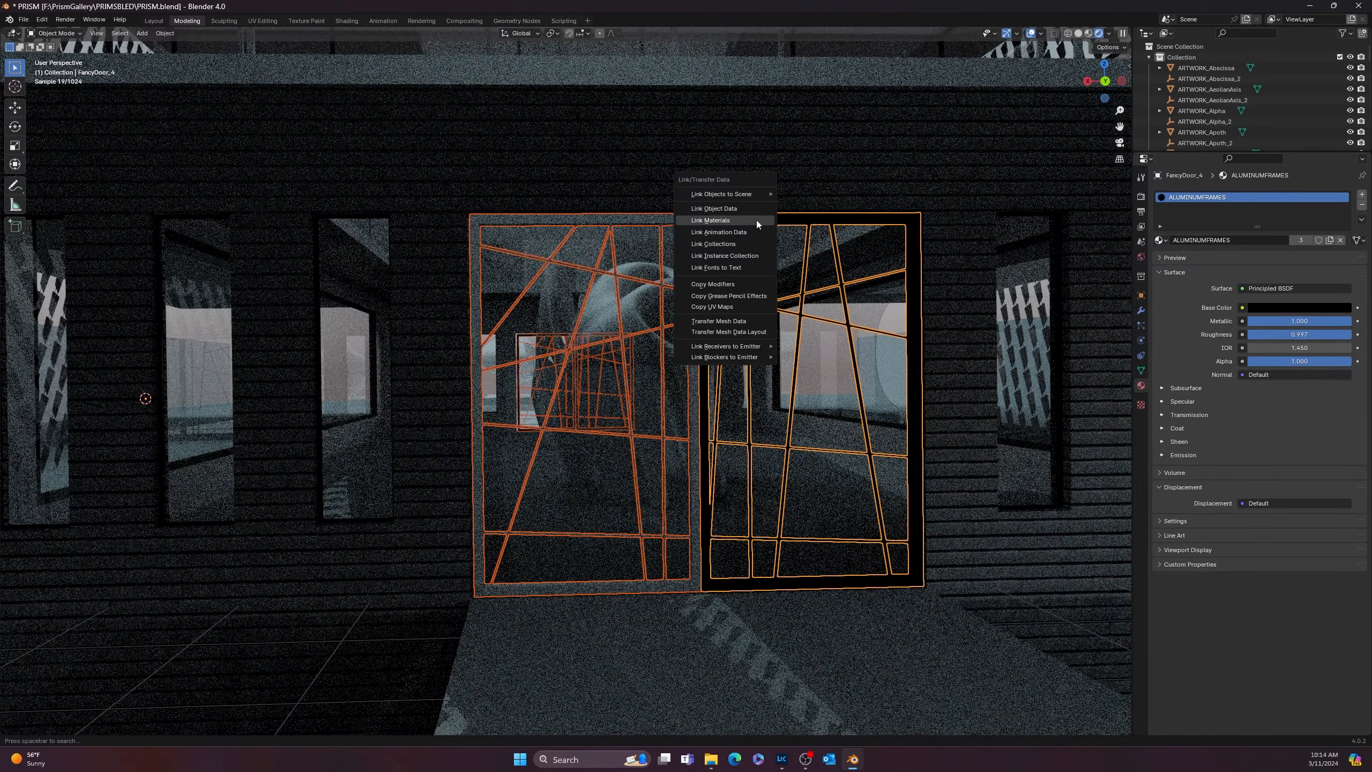
click(710, 220)
- Replace the imported material on the base slab of the outdoor sculpture with the existing Concrete light.003 material
middle_drag(756, 218, 524, 390)
scroll(489, 301, up, 1)
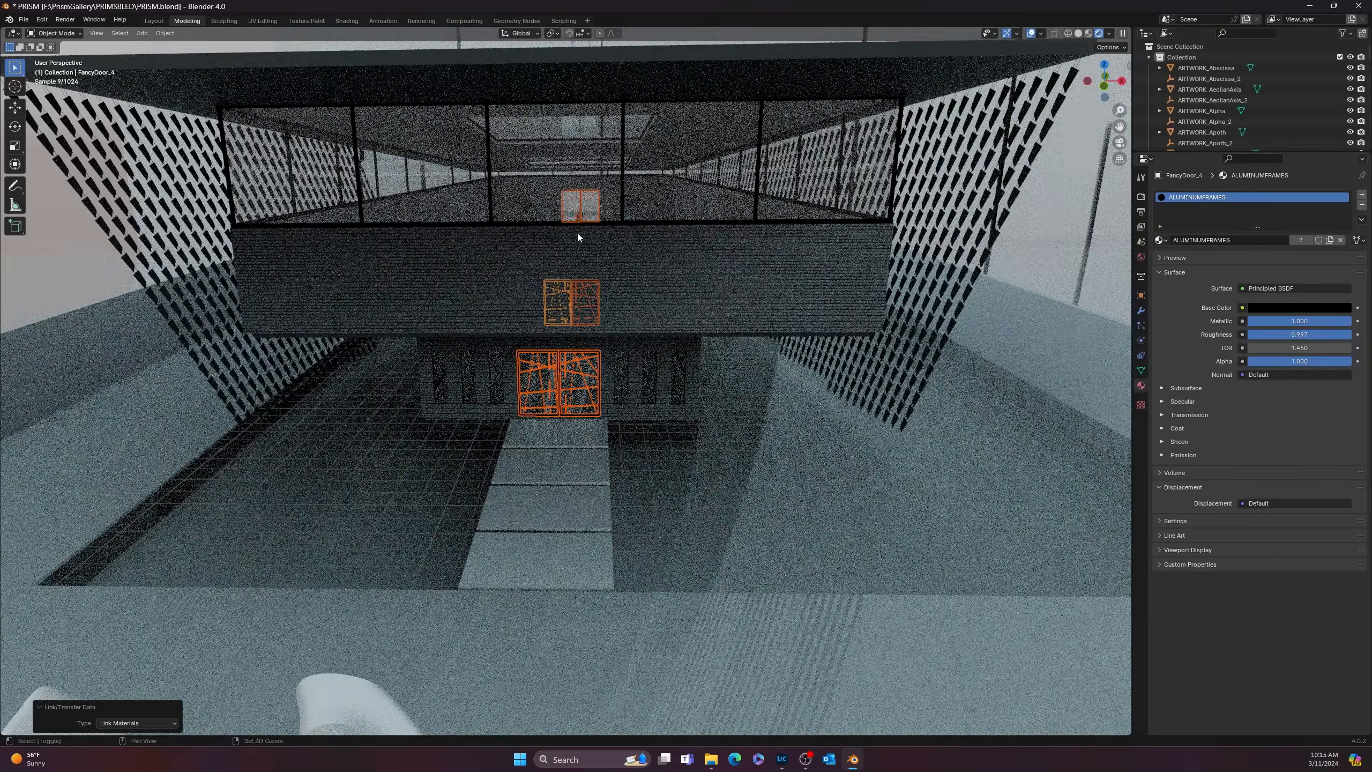
shift+middle_drag(577, 233, 587, 287)
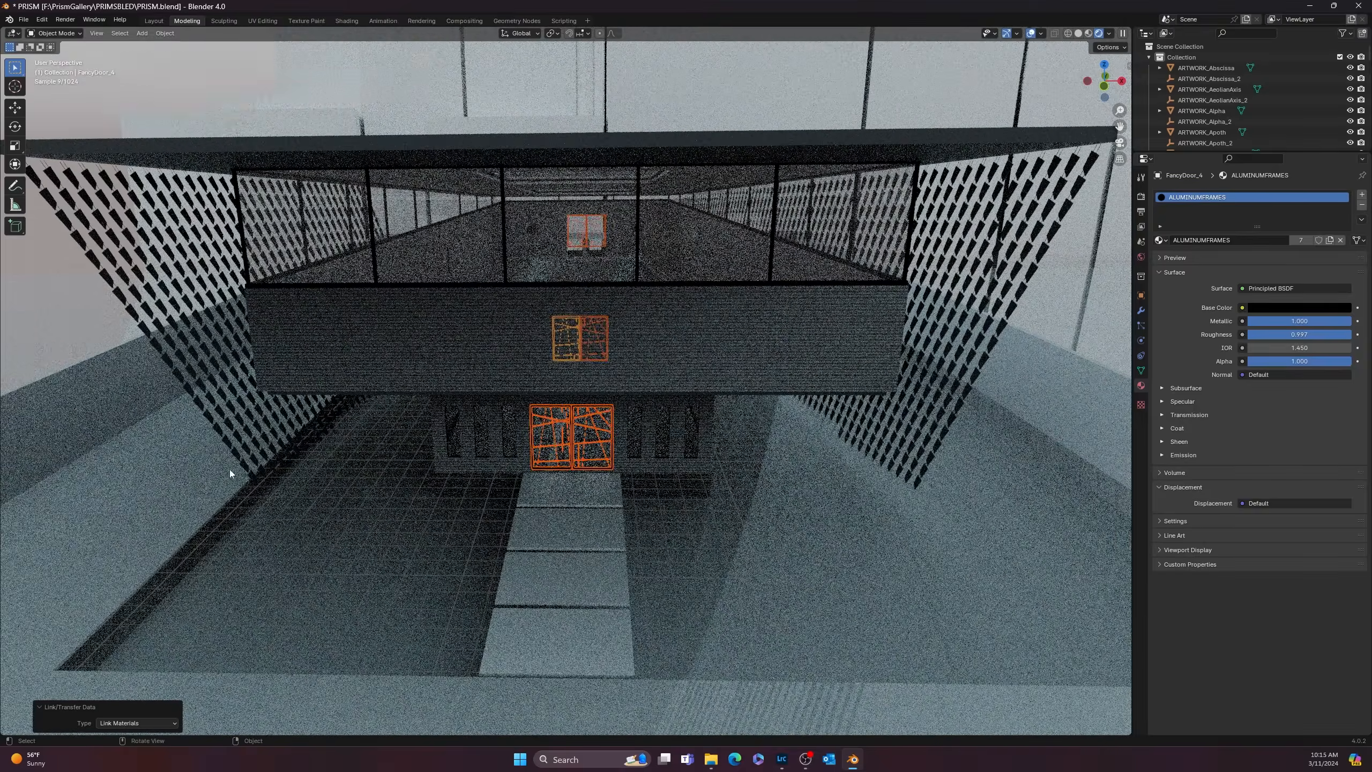
scroll(507, 455, down, 3)
middle_drag(542, 475, 475, 500)
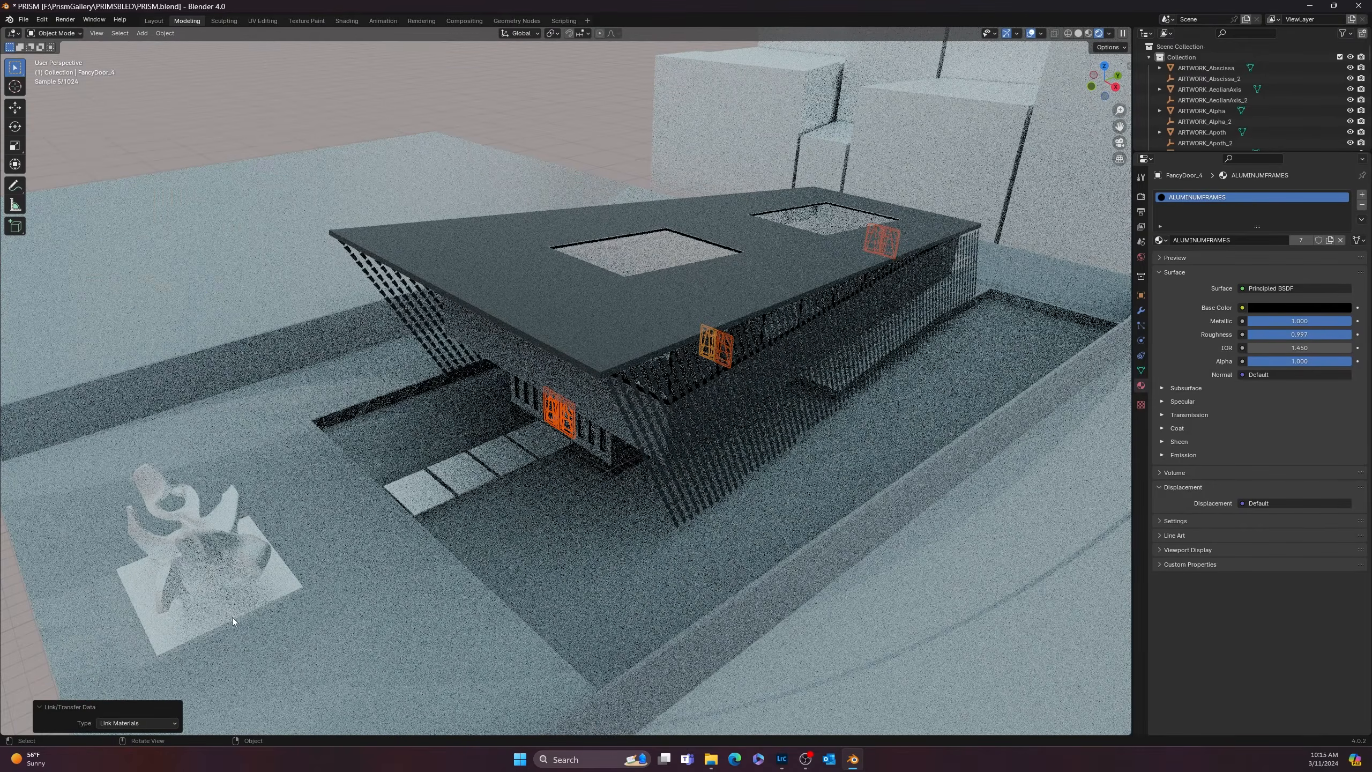
click(237, 620)
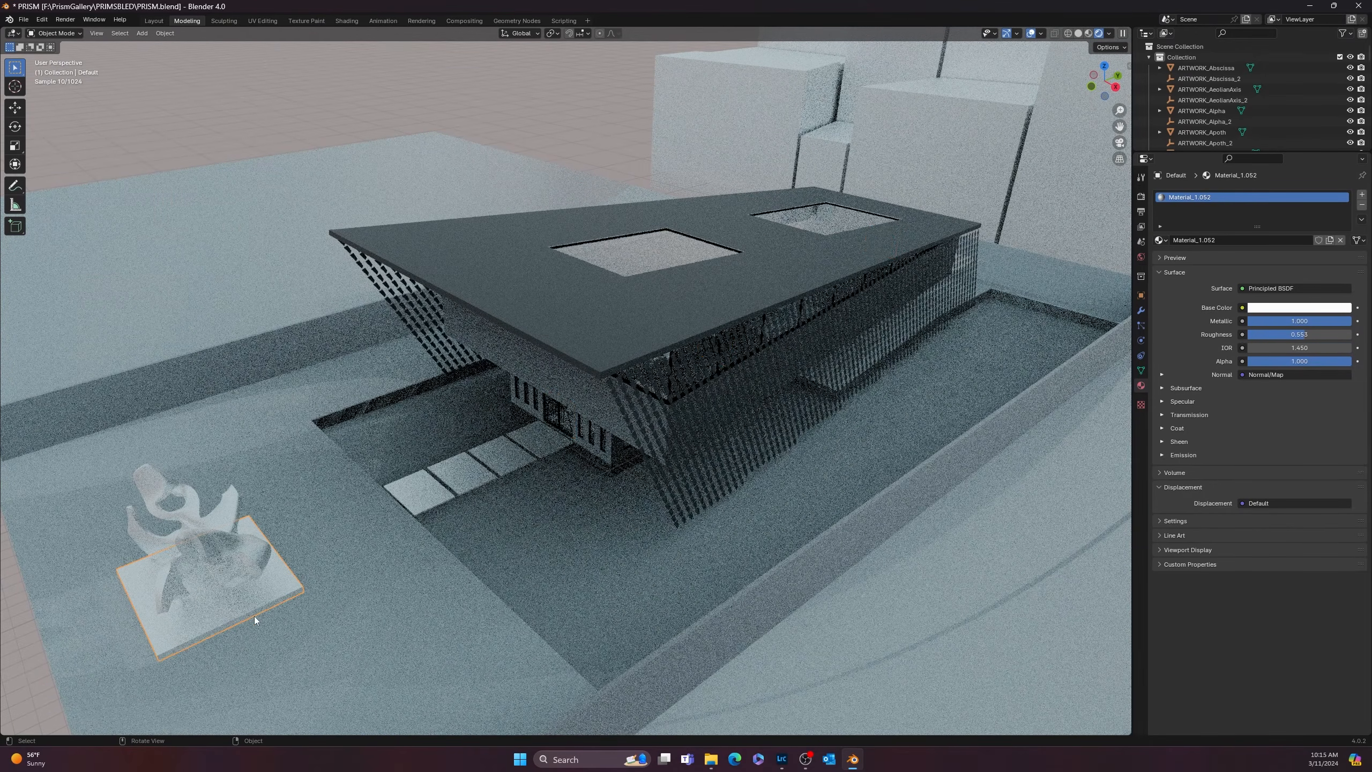
click(1162, 241)
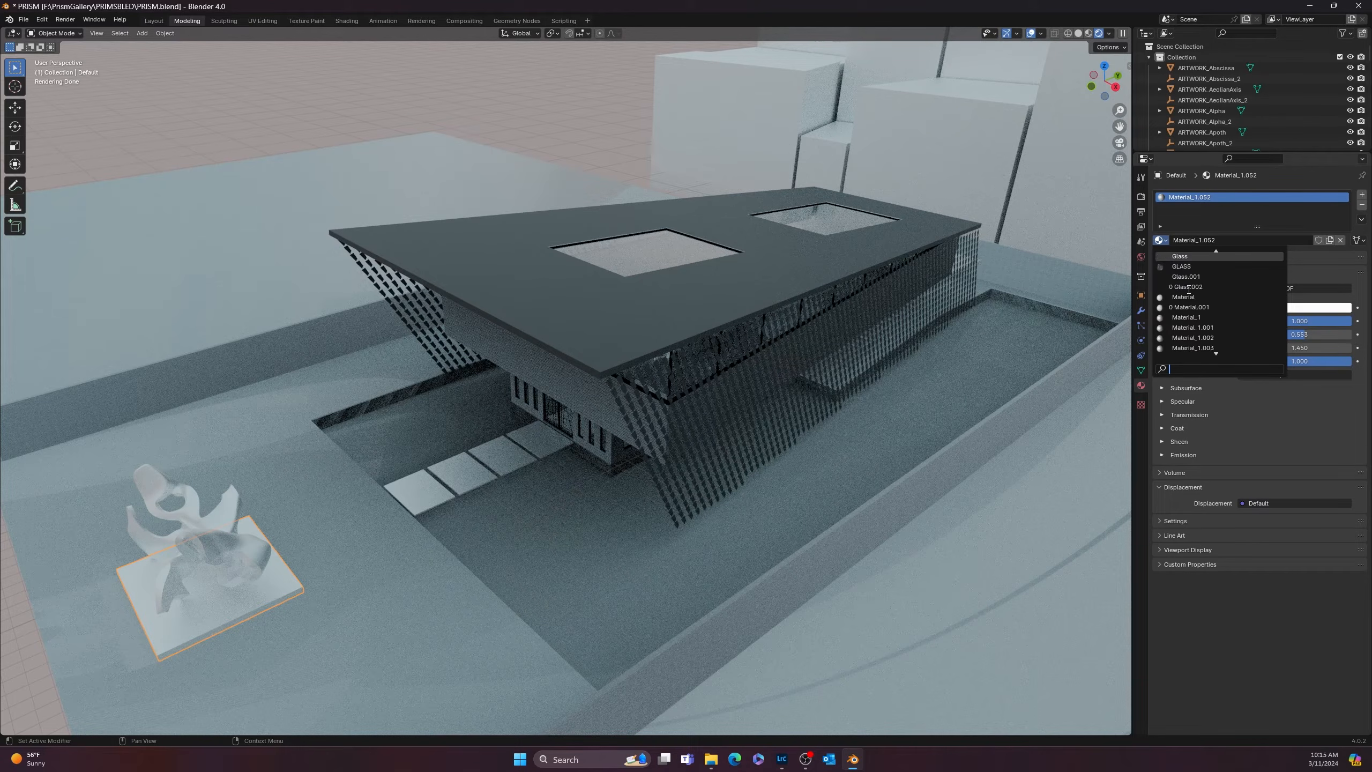
scroll(1192, 276, up, 5)
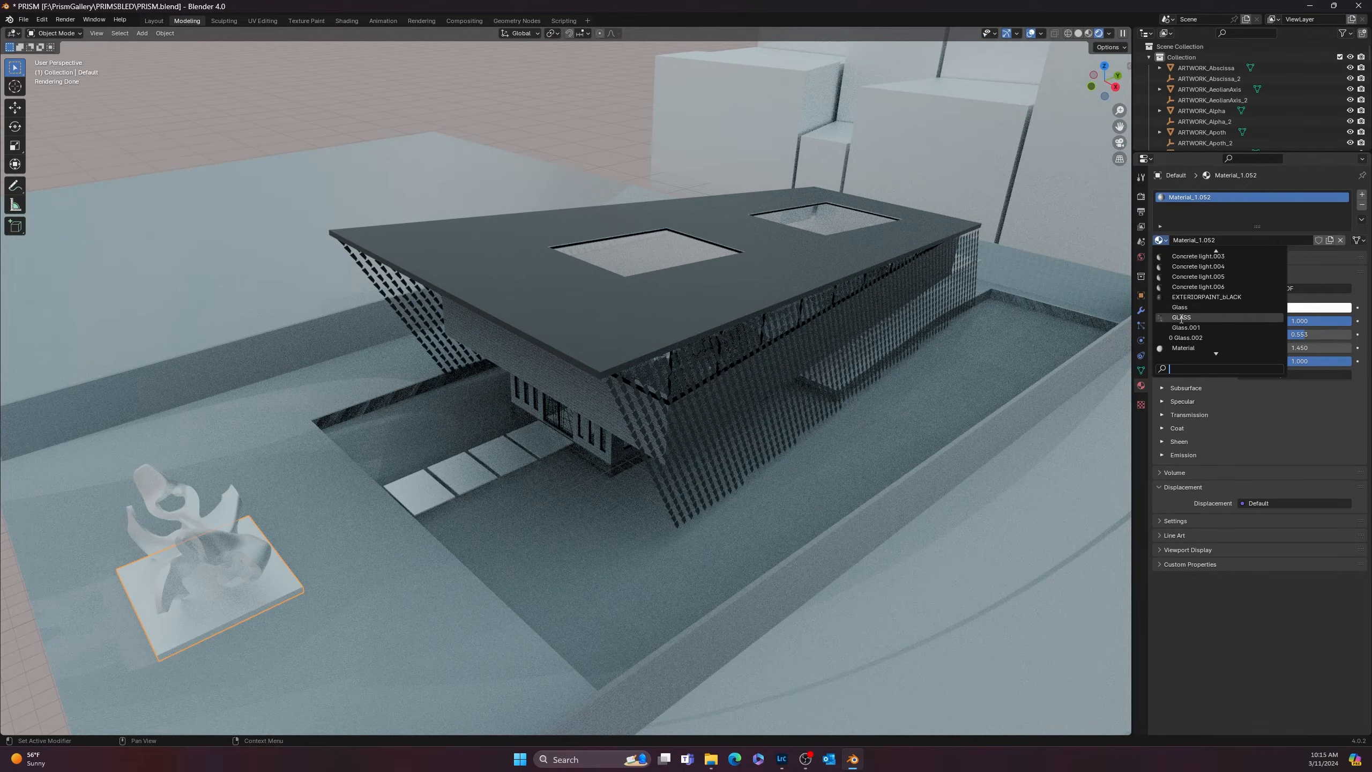
click(1194, 258)
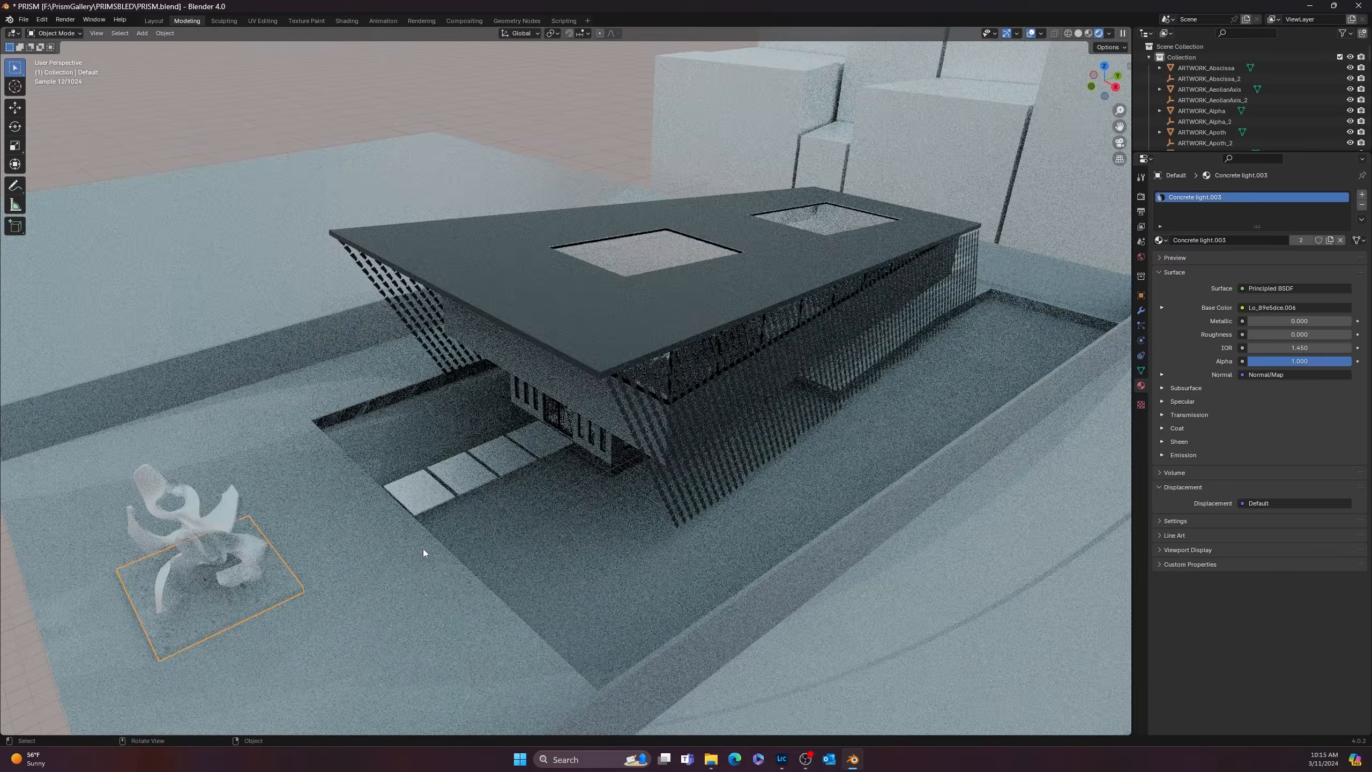
- Remove the imported material from the outdoor sculpture and give it a new material named BLUE_METAL
middle_drag(424, 550, 440, 533)
click(217, 525)
middle_drag(220, 506, 621, 567)
middle_drag(637, 456, 660, 454)
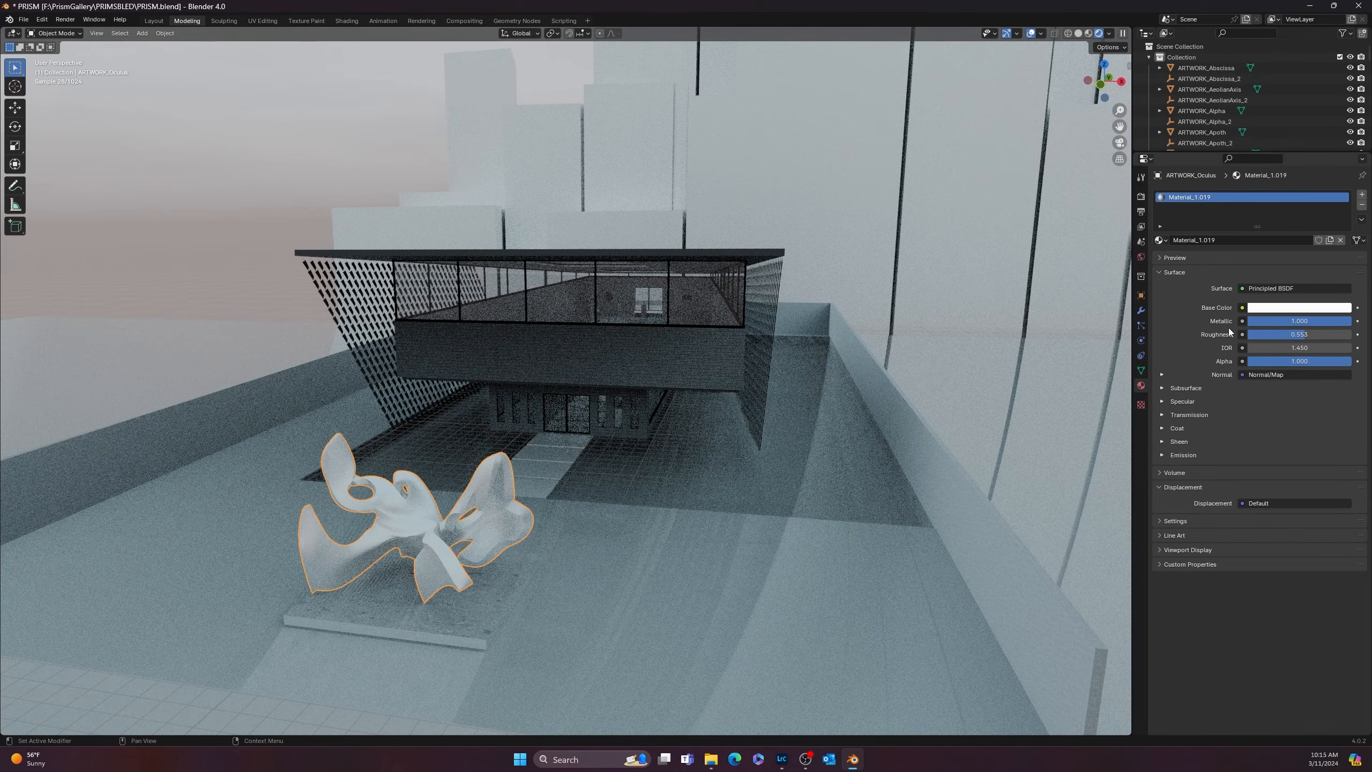
click(1364, 205)
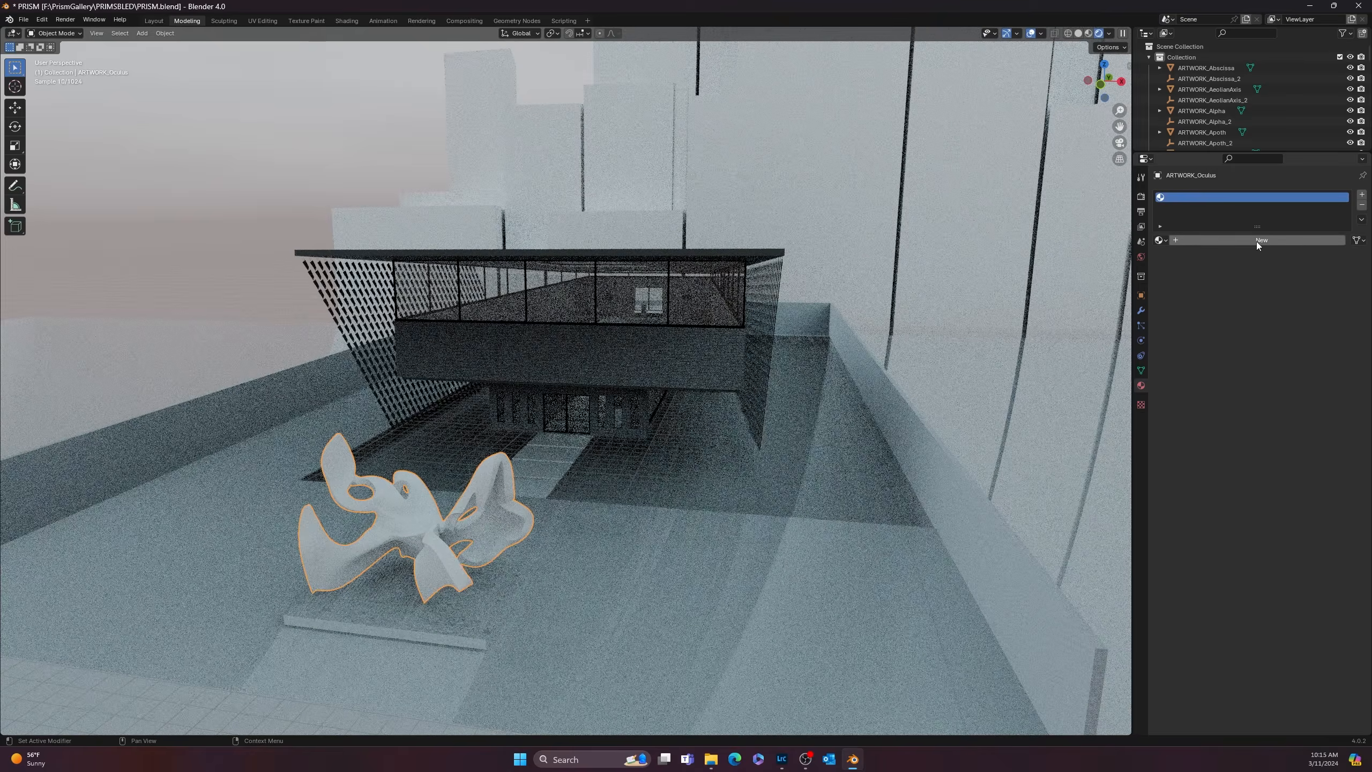
click(1258, 240)
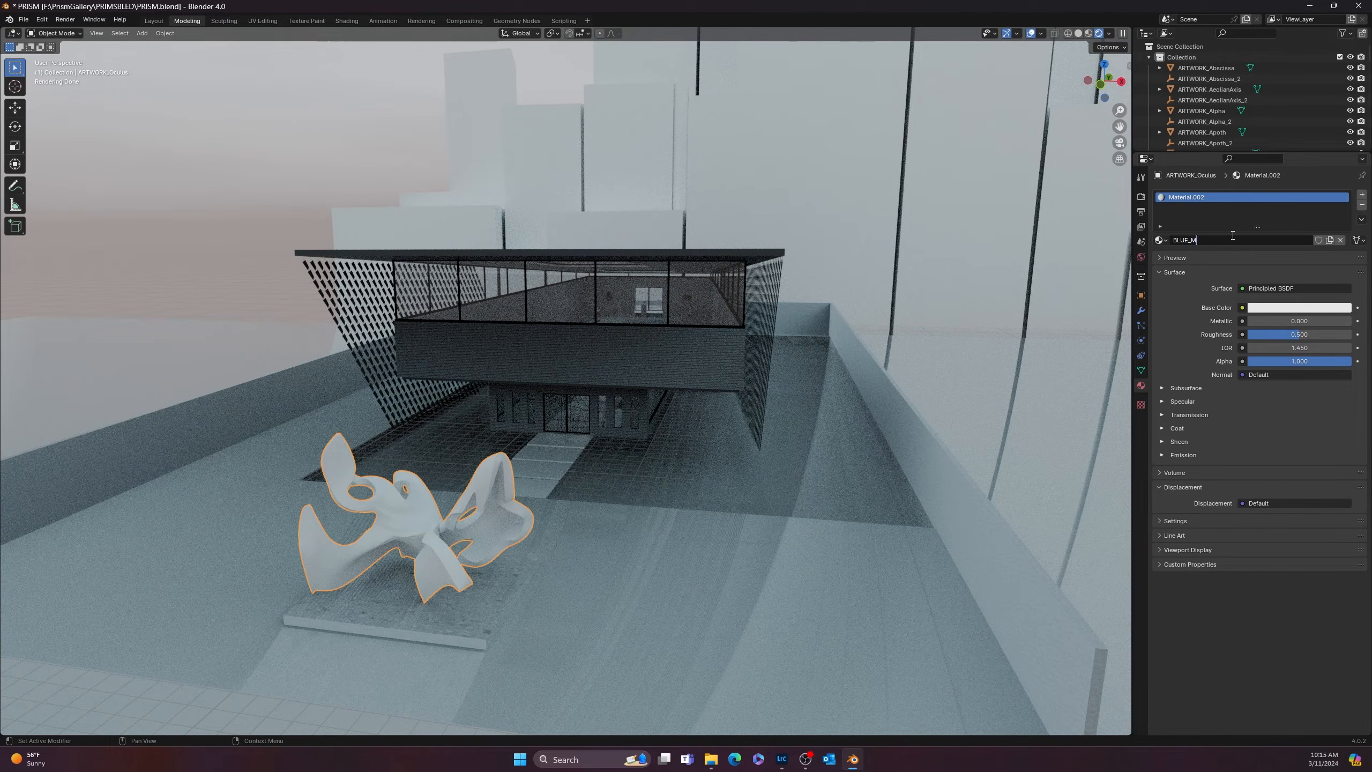
key(Return)
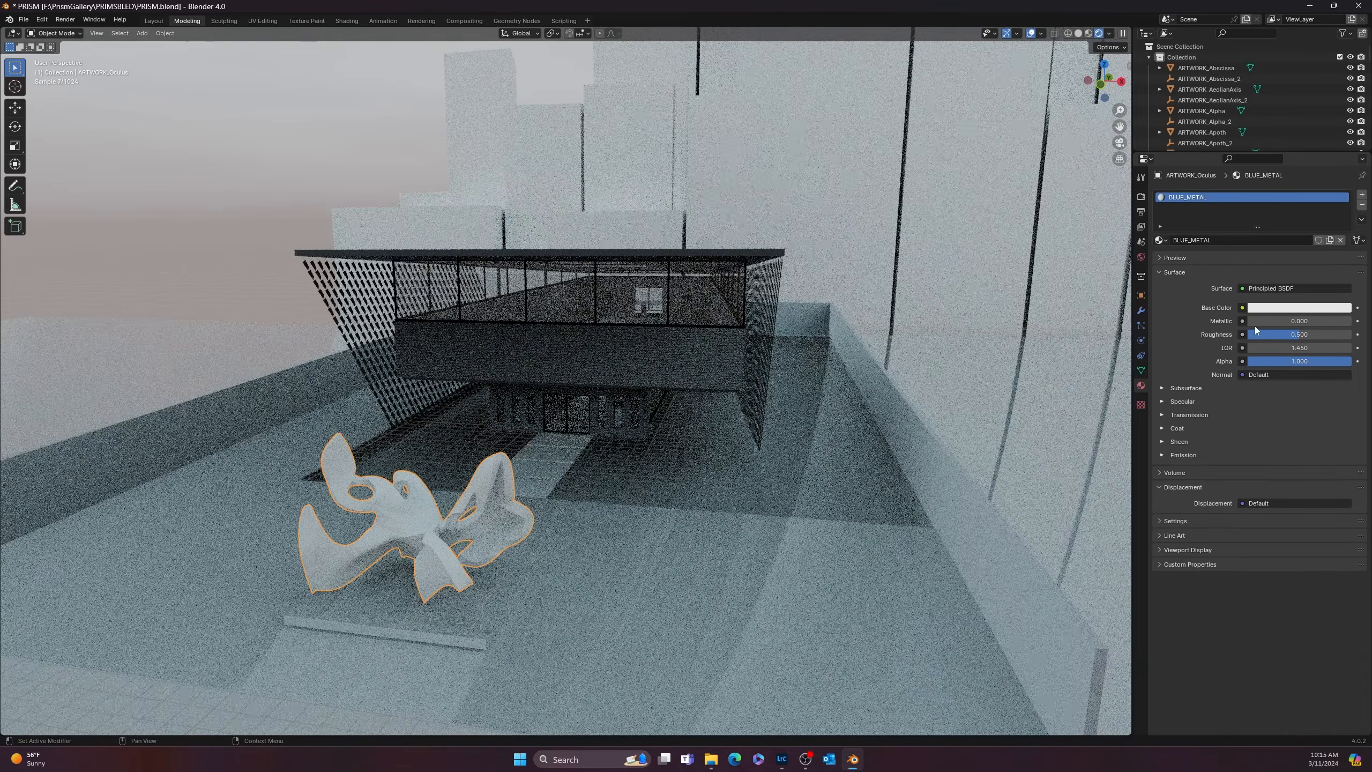
- Set the base color of BLUE_METAL to a dark, slightly desaturated blue
click(1302, 308)
click(1323, 160)
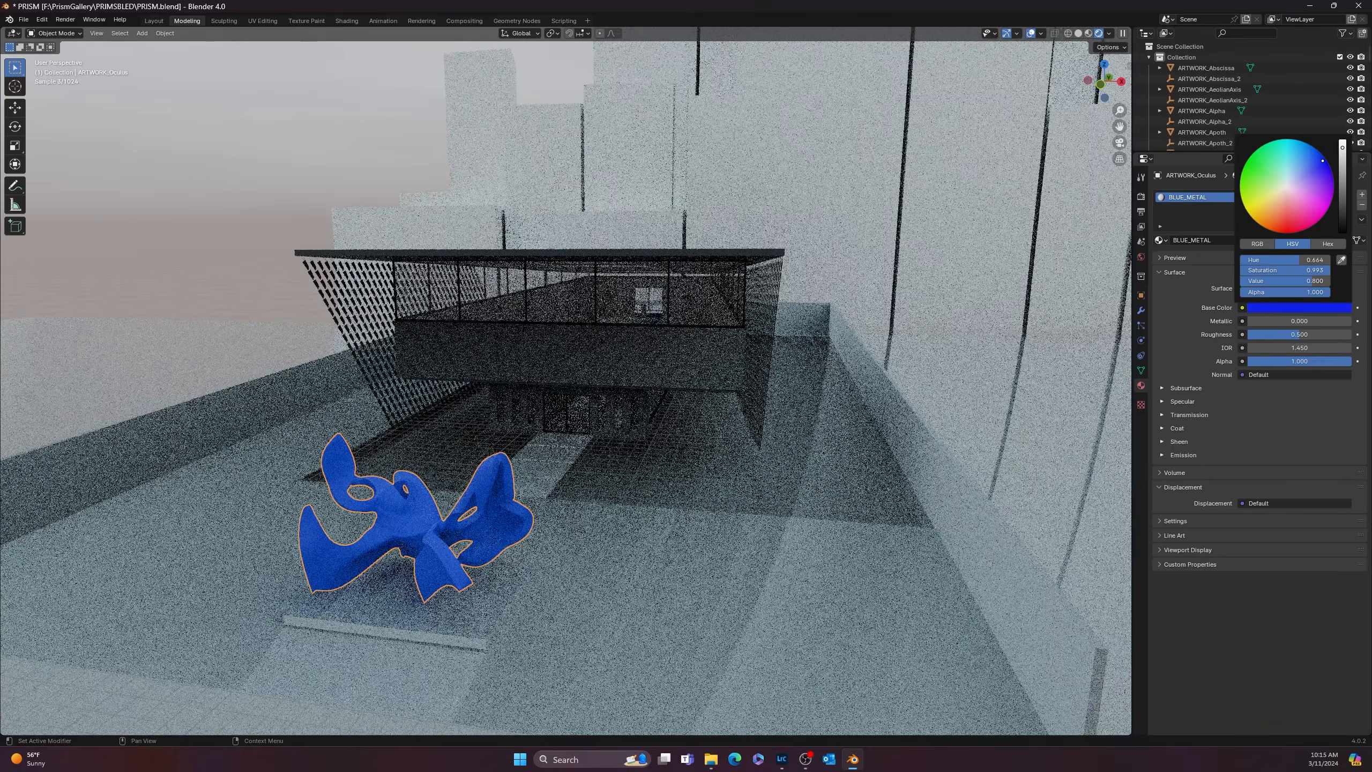
drag(1344, 156, 1343, 183)
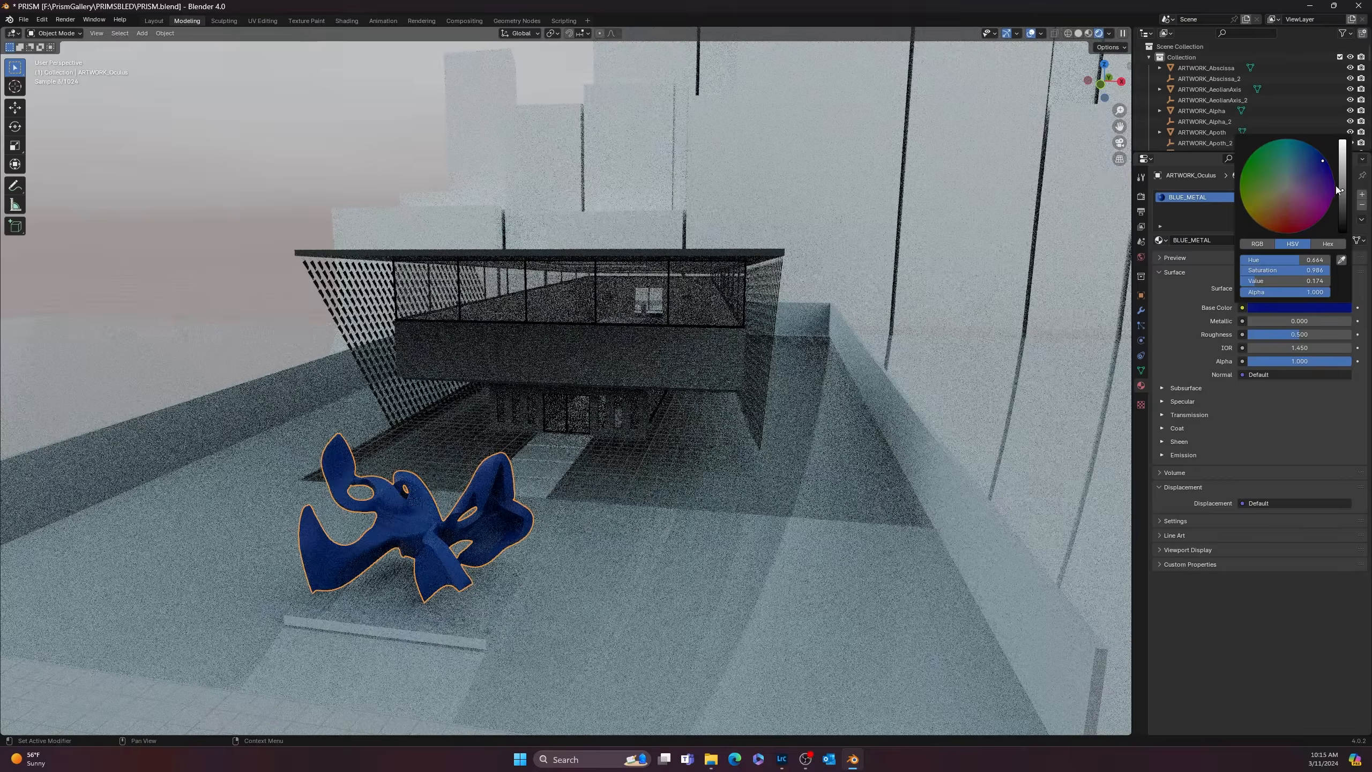
click(1310, 174)
mouse_move(1310, 174)
mouse_down()
mouse_move(1301, 167)
mouse_move(1310, 174)
mouse_up()
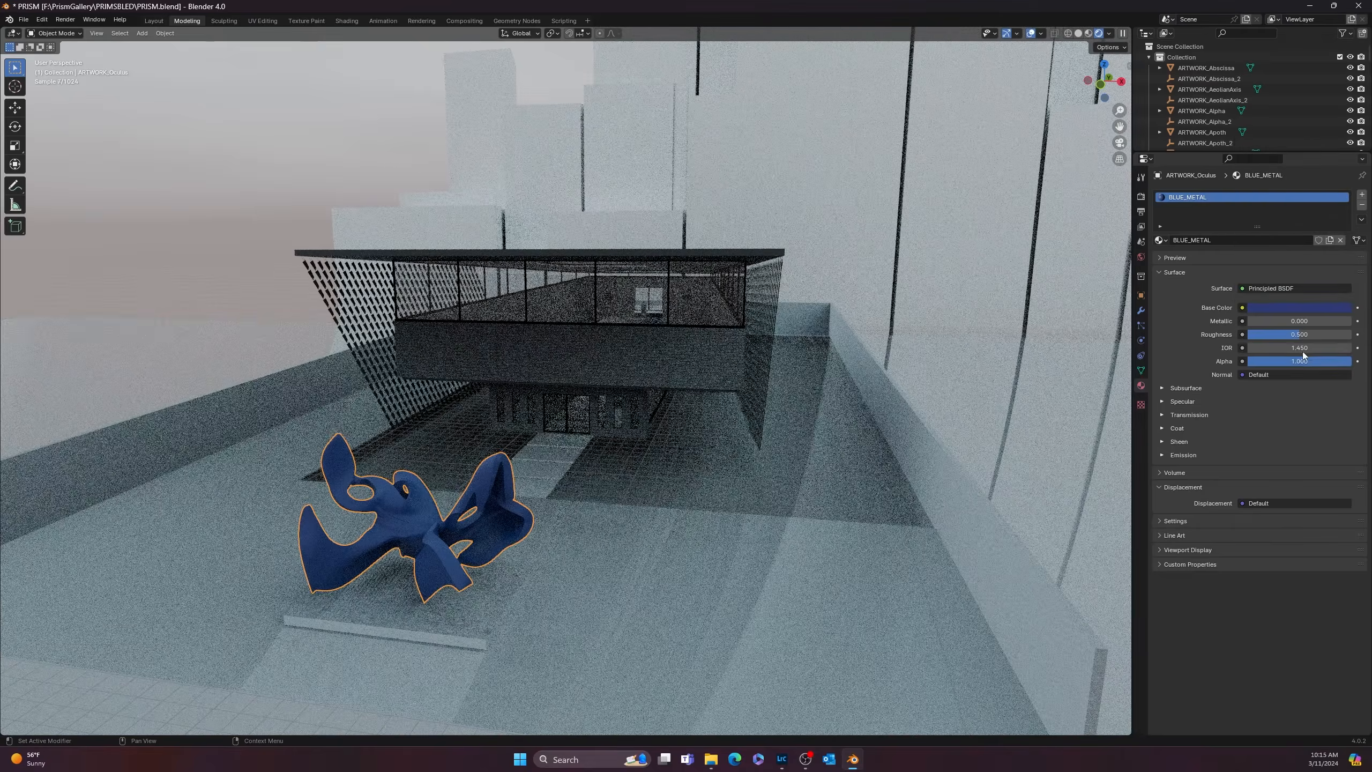
- Make BLUE_METAL a glossy metal by setting its metallic value to 1.000 and its roughness to 0.000
drag(1299, 335, 1352, 323)
scroll(503, 561, up, 4)
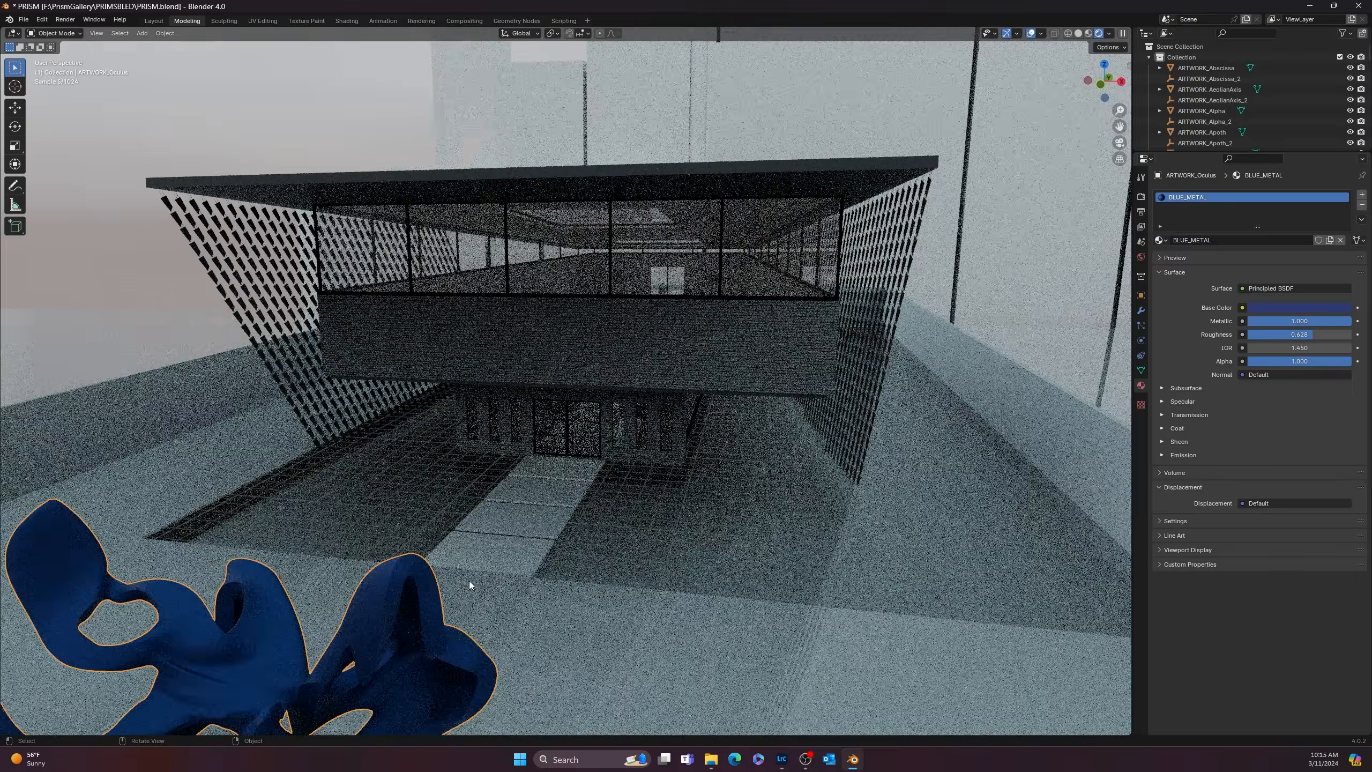
middle_drag(469, 581, 493, 573)
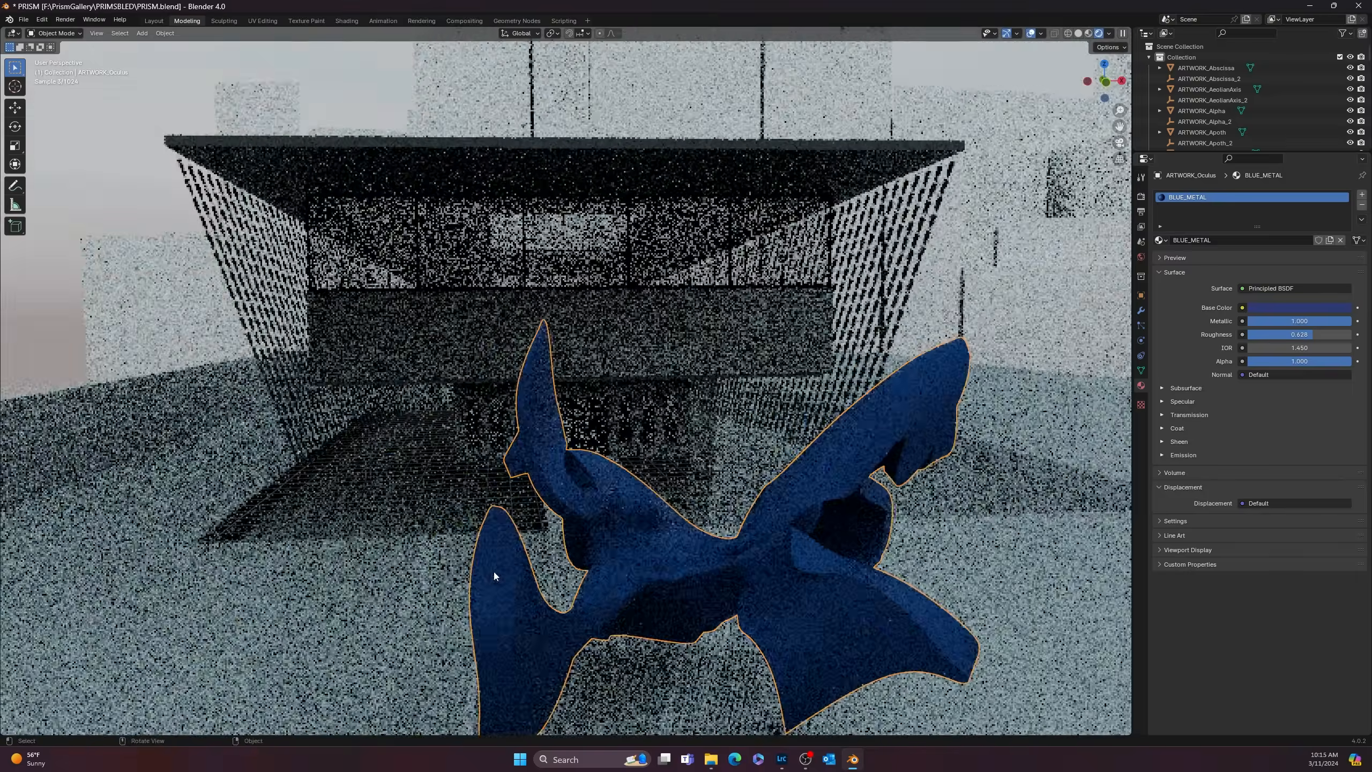
drag(1310, 334, 1247, 334)
middle_drag(663, 439, 350, 483)
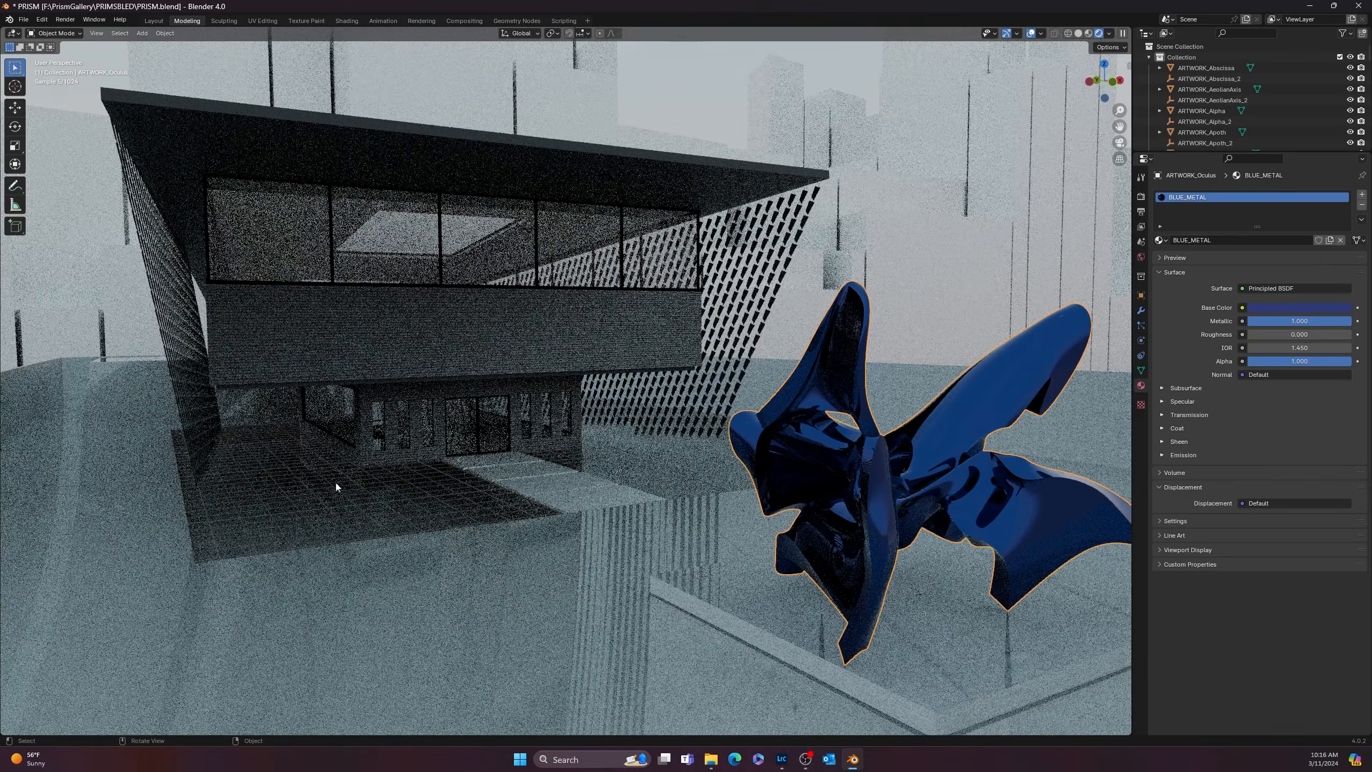
- Display the gallery interior in material preview shading, then select and closely frame the nearest wide artwork panel on the upper-floor side wall
middle_drag(314, 381, 505, 337)
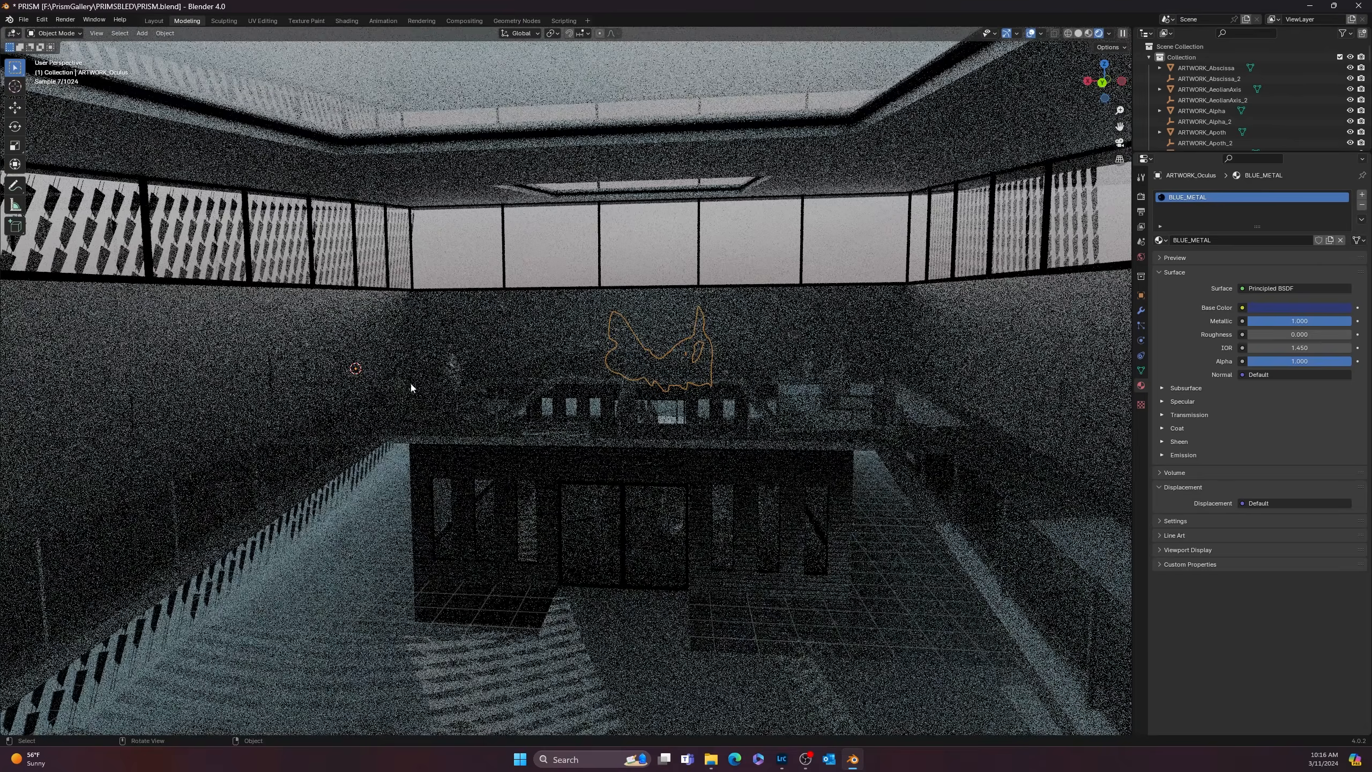
shift+middle_drag(410, 386, 535, 402)
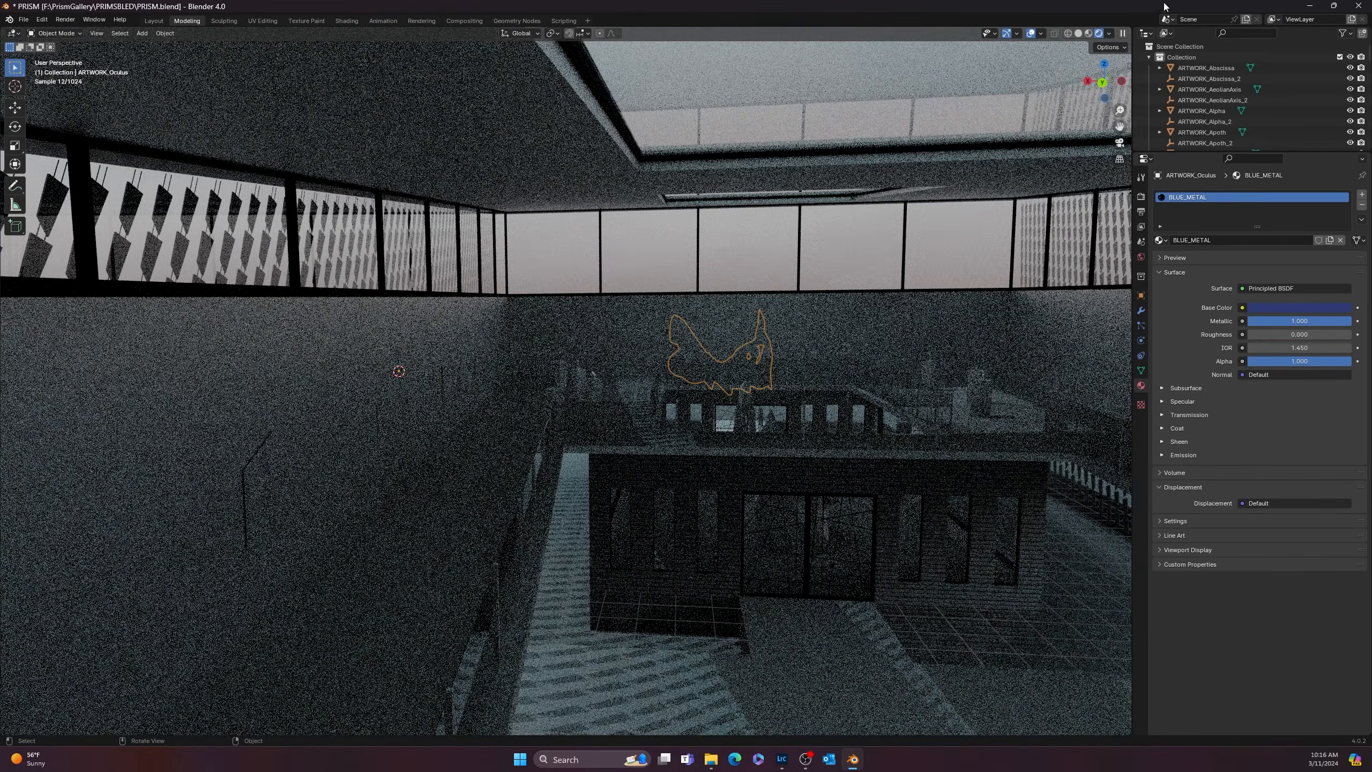
key(z)
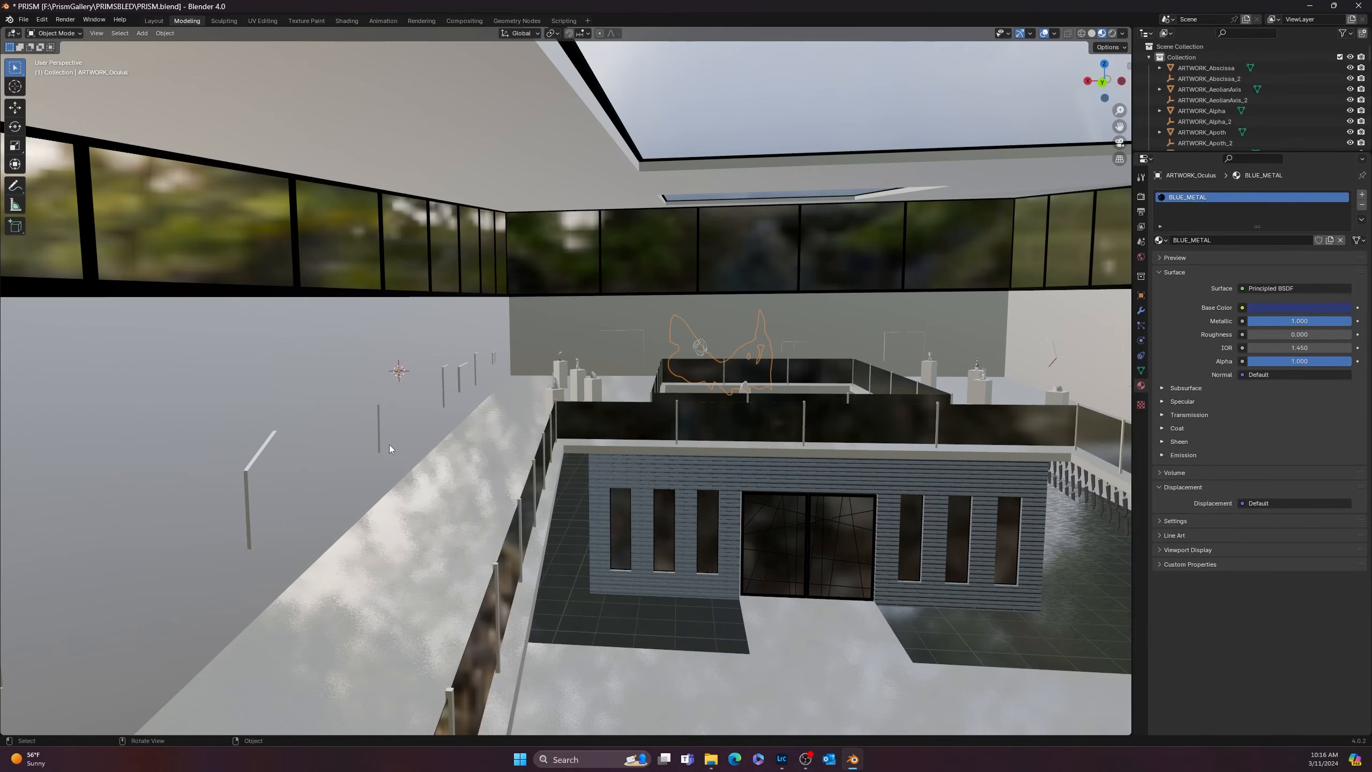
middle_drag(399, 427, 377, 423)
shift+middle_drag(269, 334, 305, 399)
scroll(304, 399, up, 4)
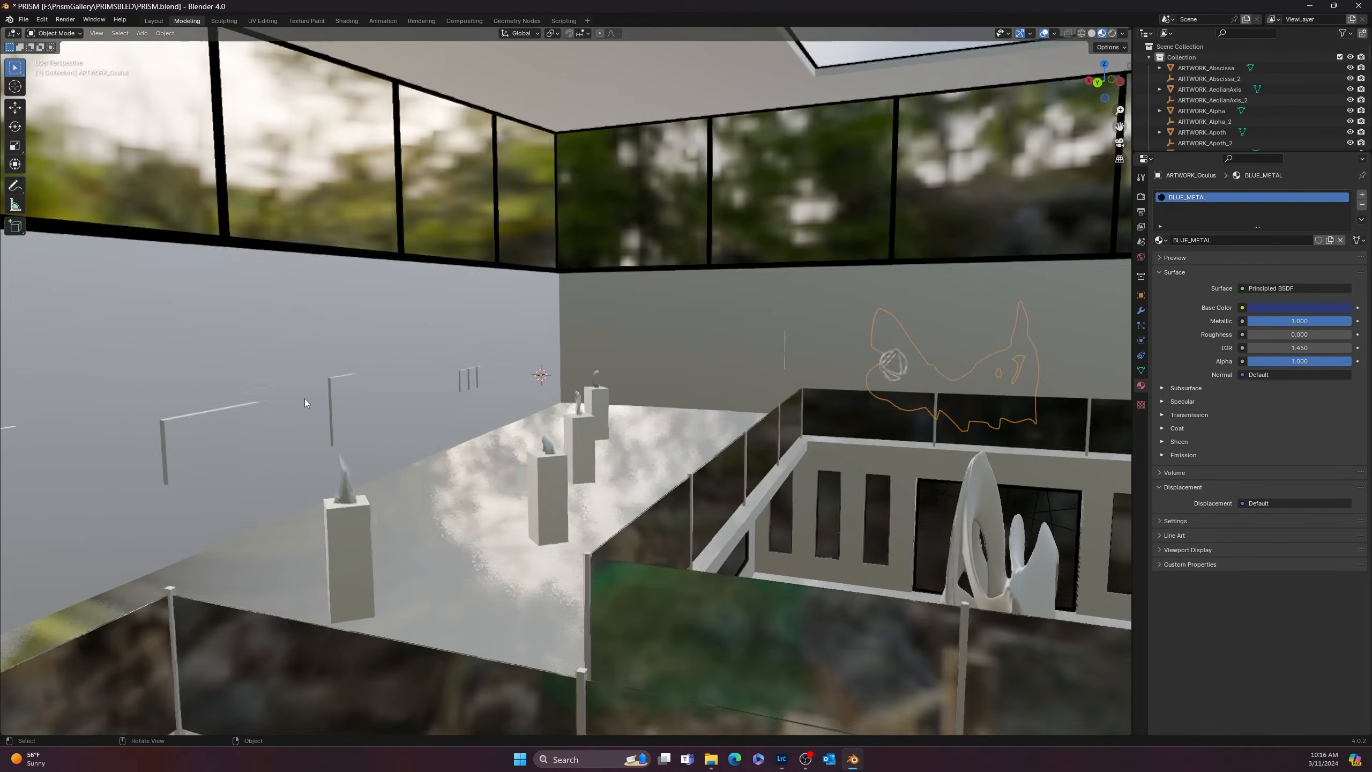
scroll(292, 443, up, 2)
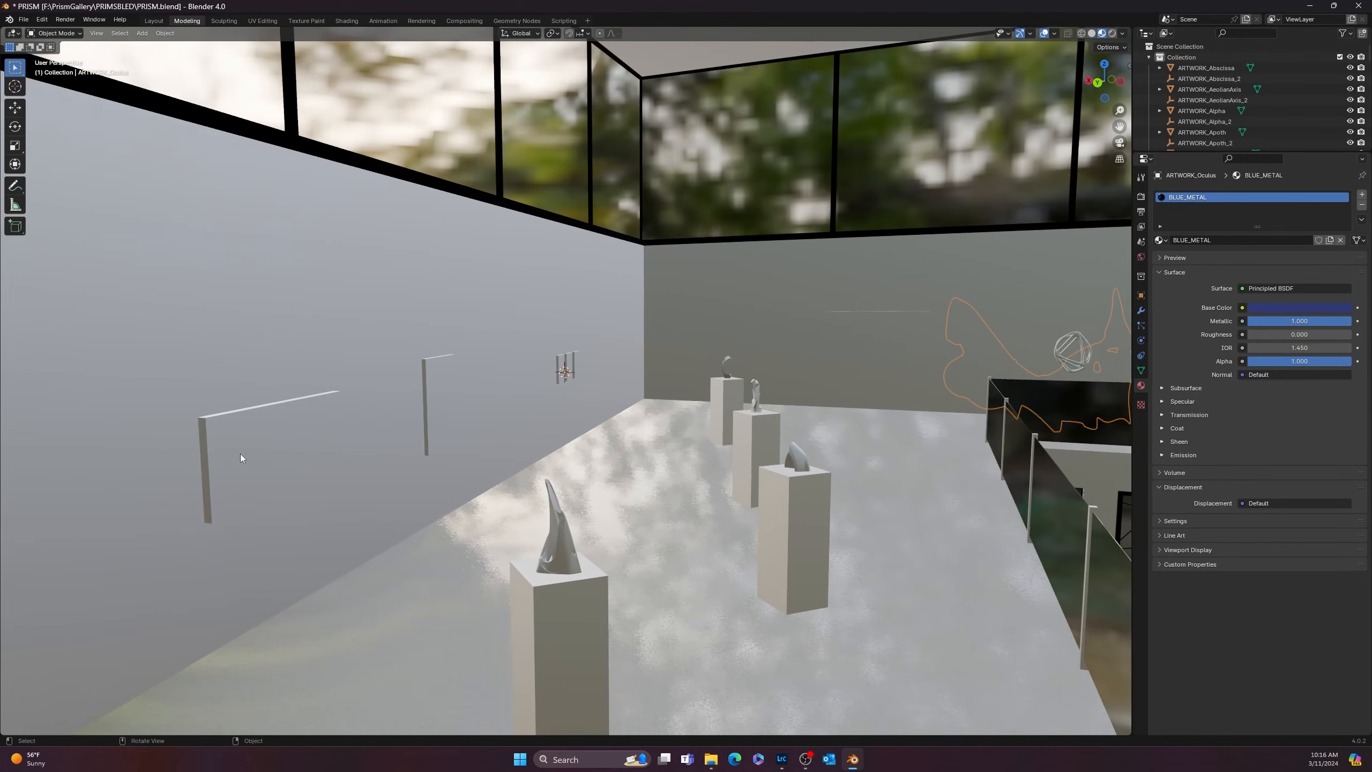
click(265, 460)
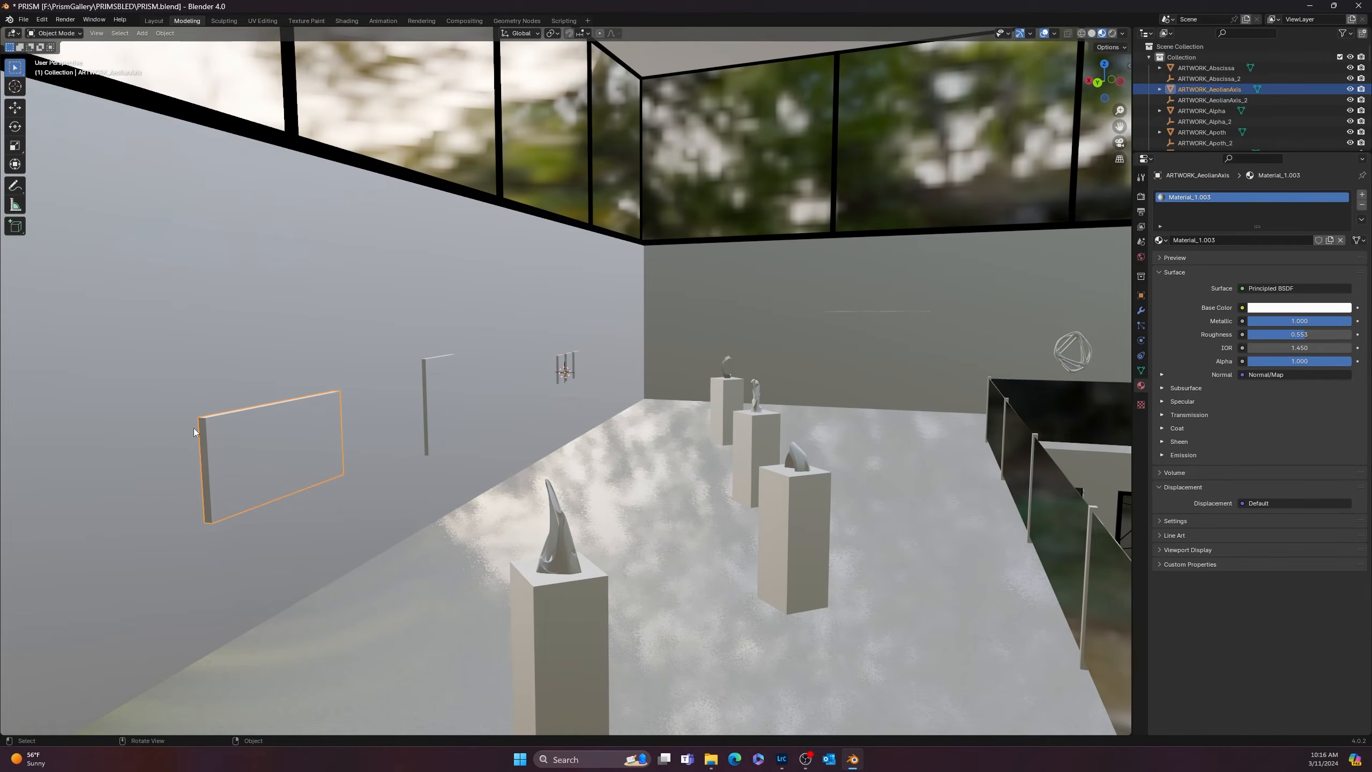
key(KP_Decimal)
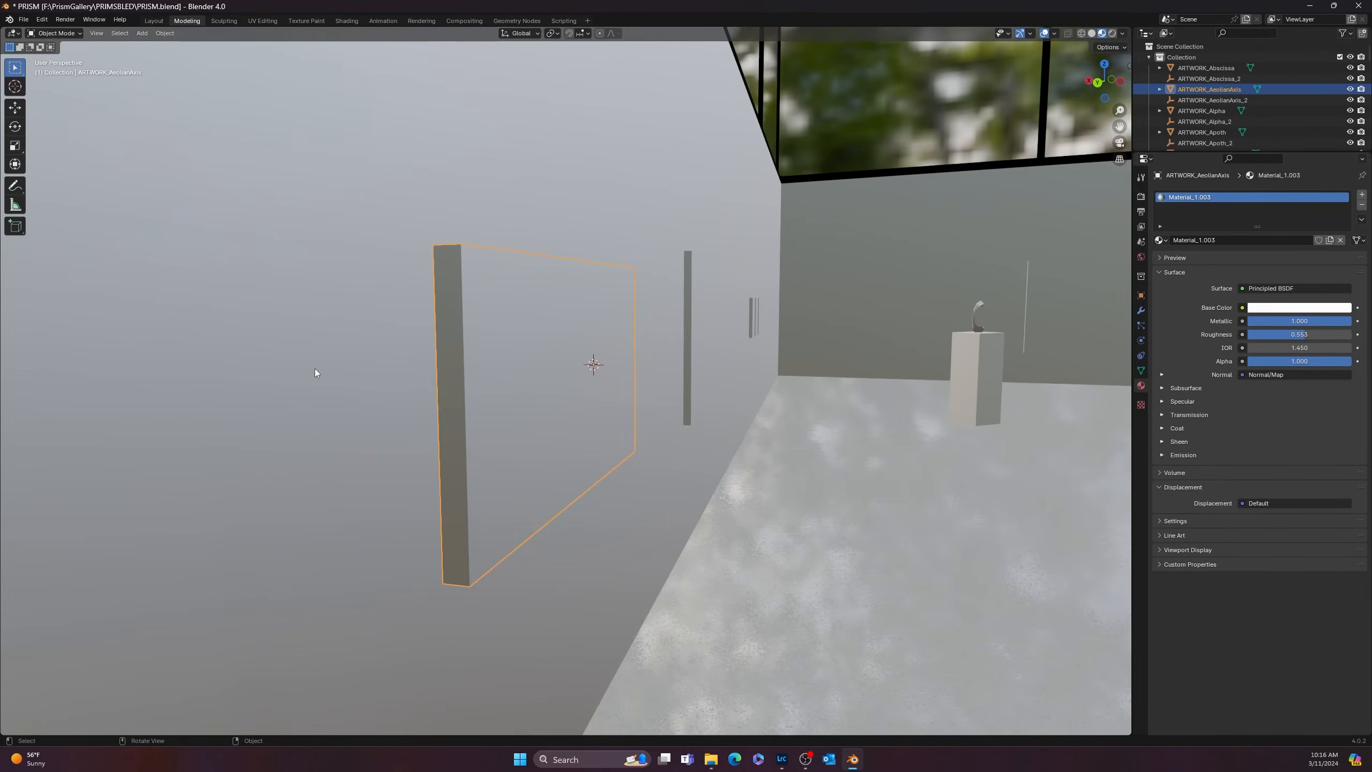
middle_drag(385, 355, 101, 46)
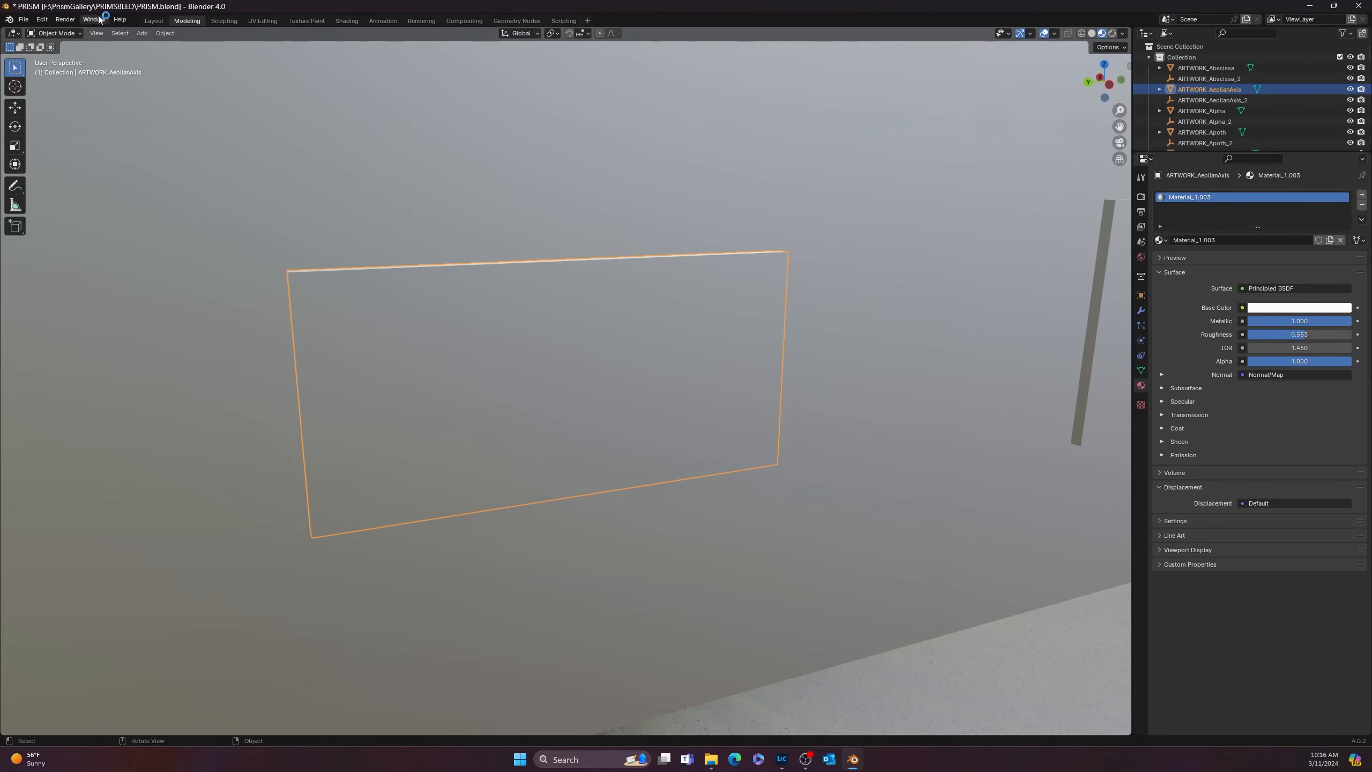
- Show the wall artwork panel's UV layout in the UV Editing workspace by editing its mesh with all faces selected
click(91, 34)
click(262, 21)
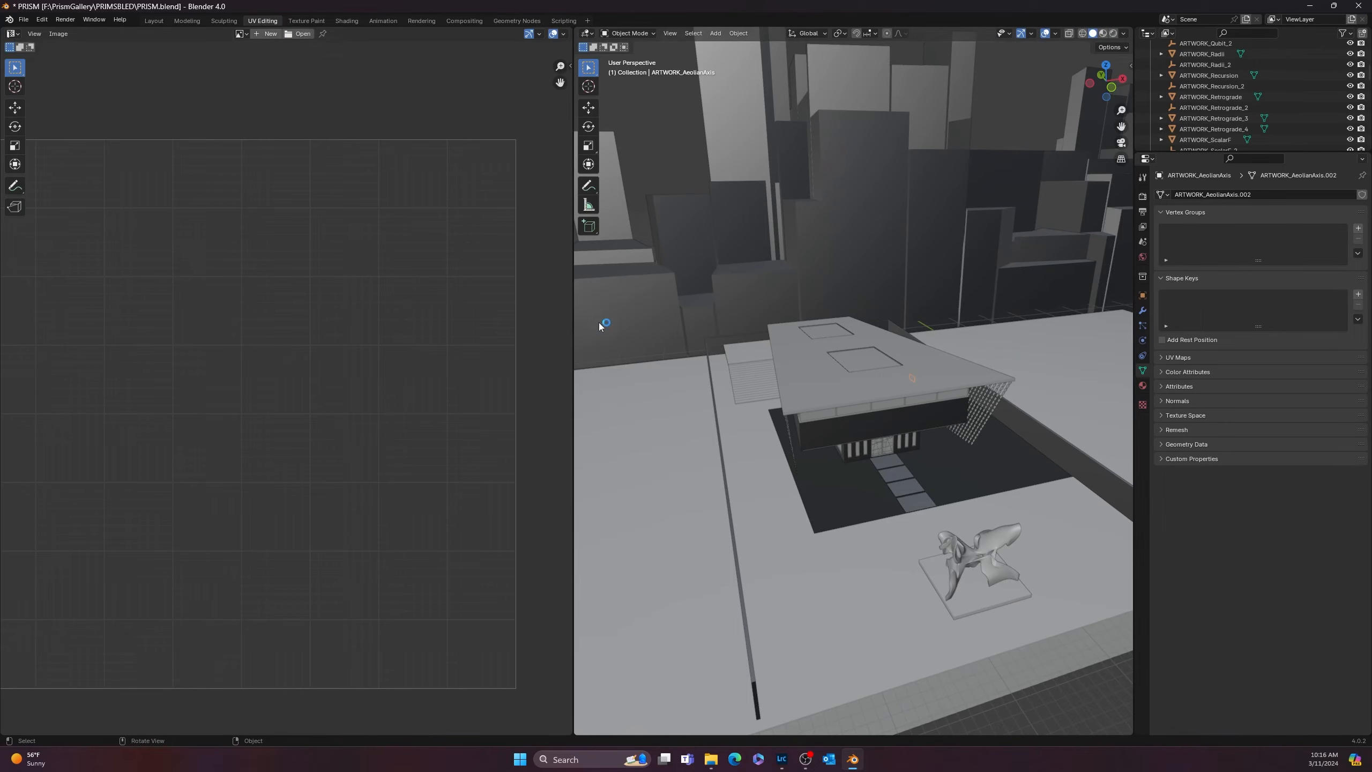
scroll(953, 381, up, 12)
middle_drag(782, 370, 799, 366)
key(Tab)
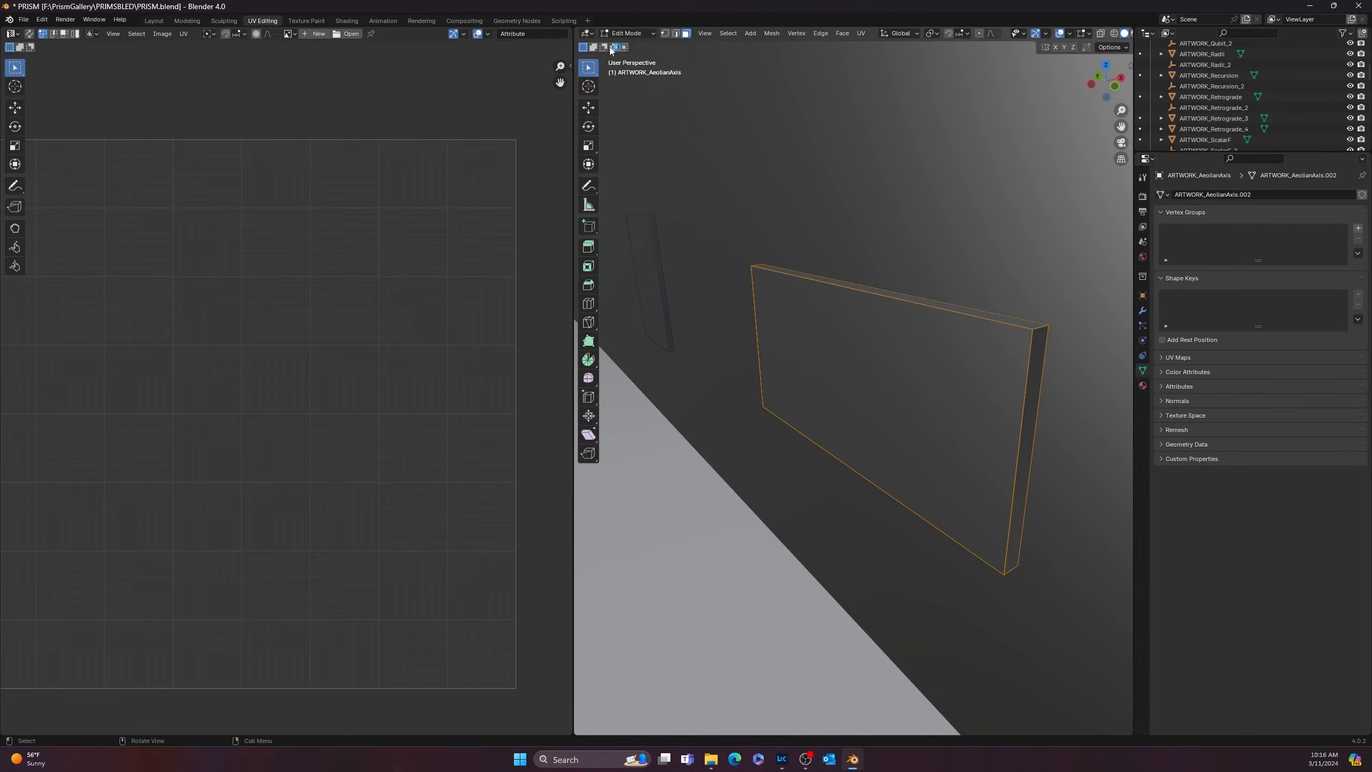
key(a)
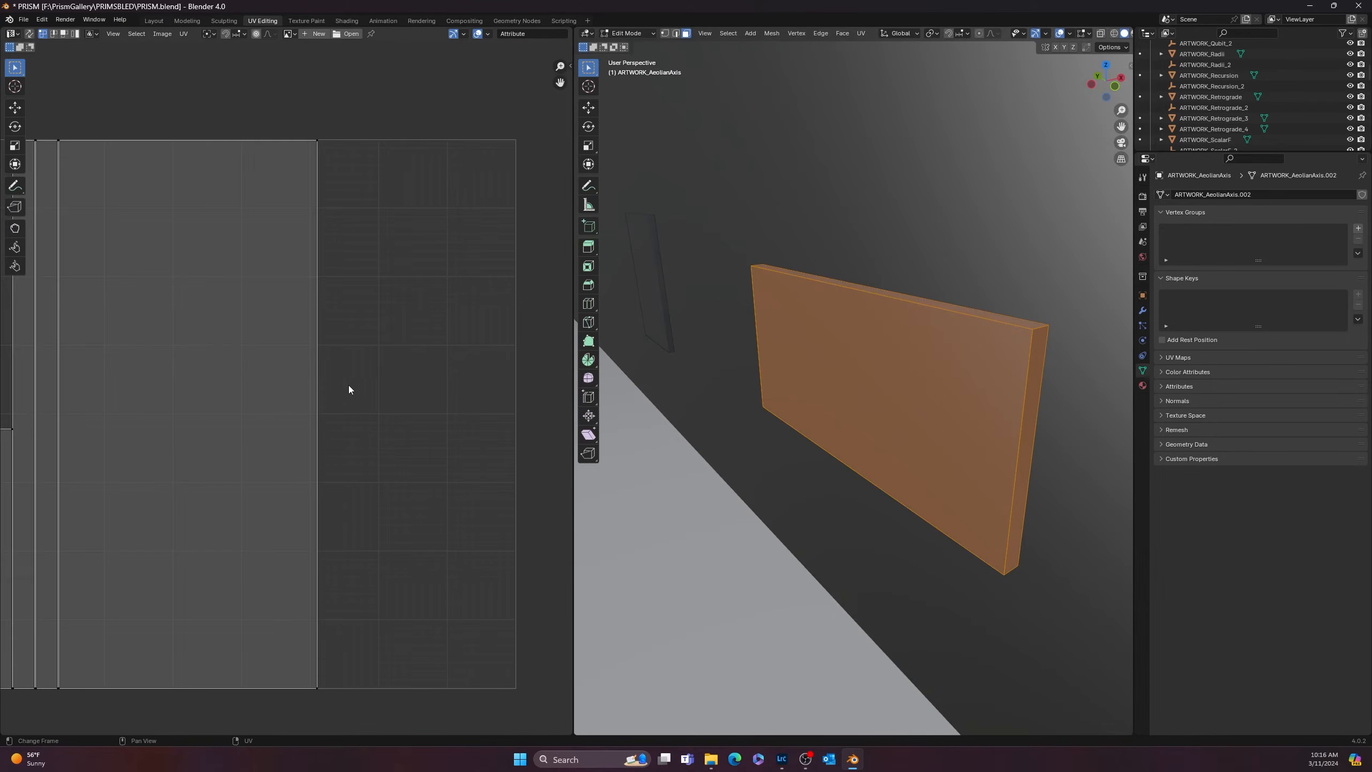
- Start a new image in the UV editor for the artwork panel and name it AEOLIAN
scroll(349, 386, down, 4)
scroll(260, 400, up, 1)
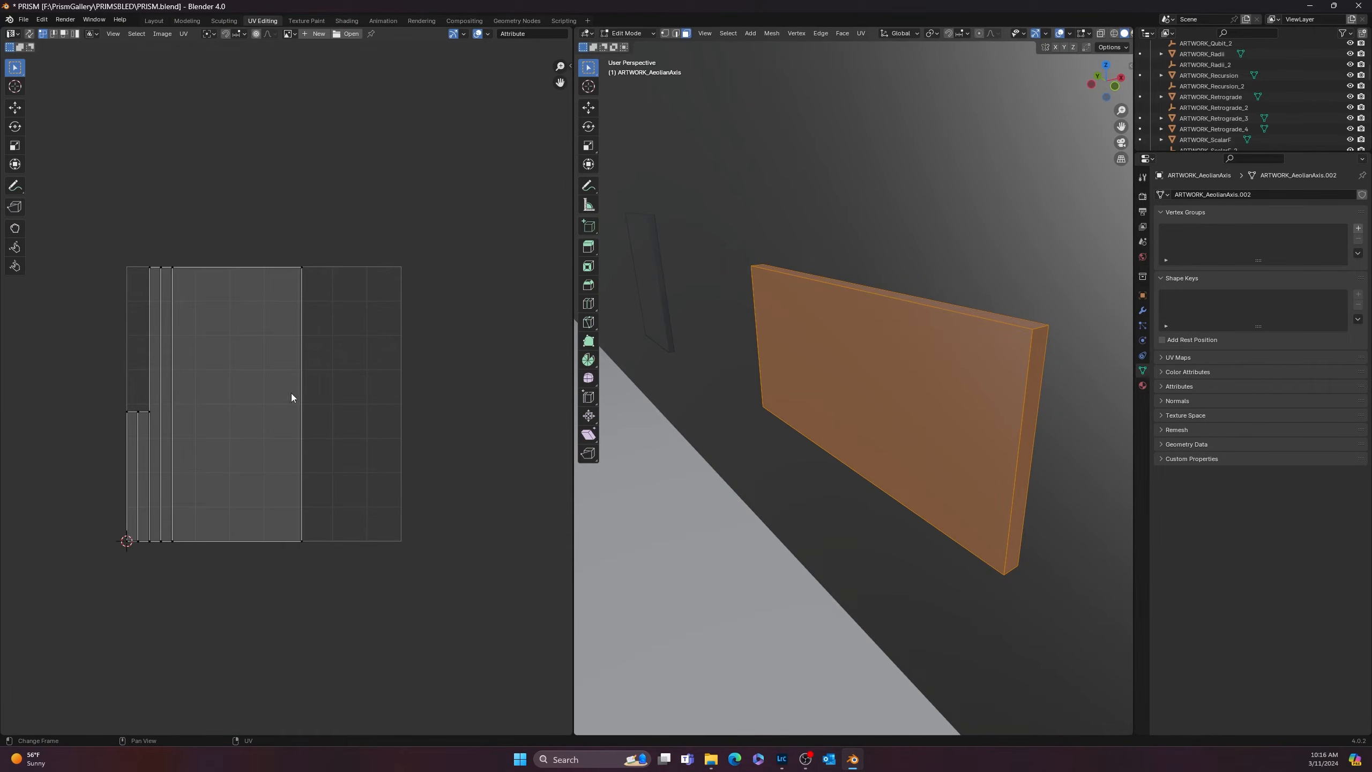
click(318, 36)
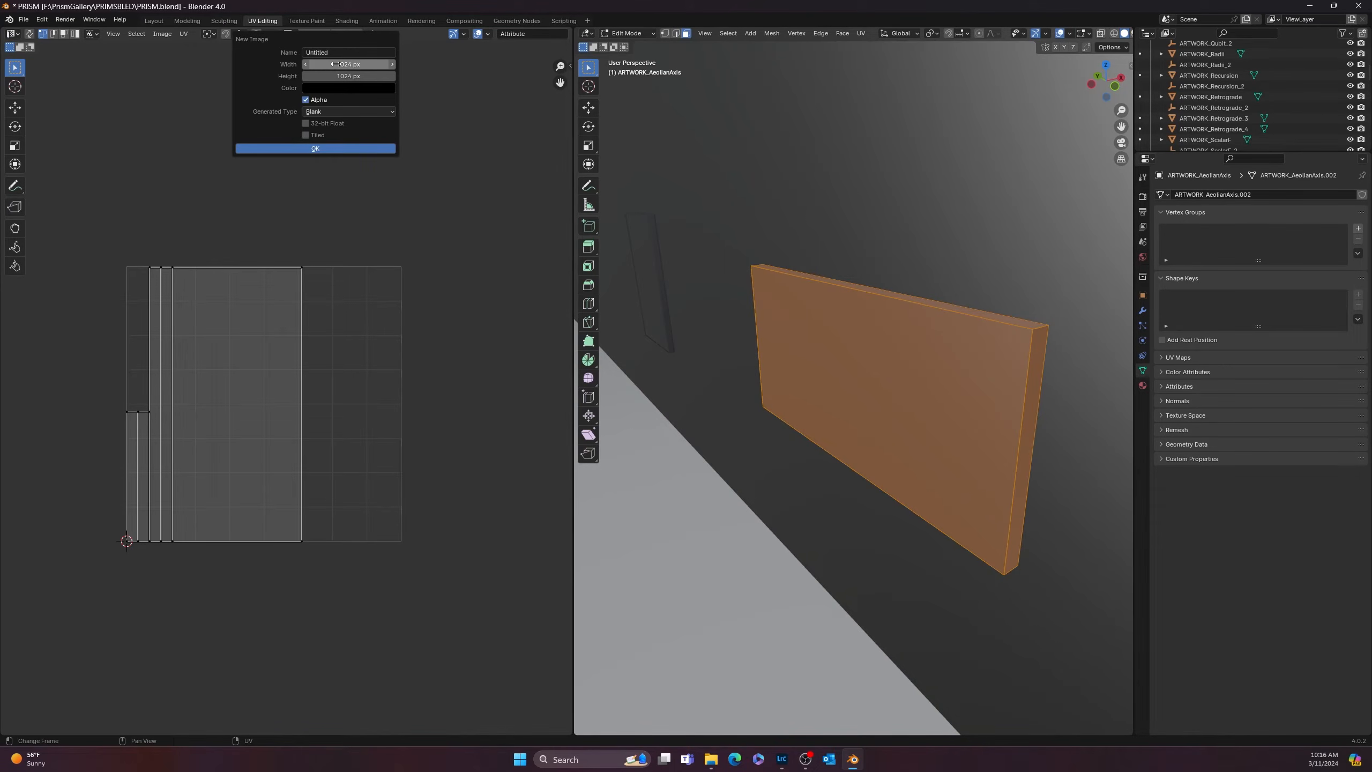
click(335, 51)
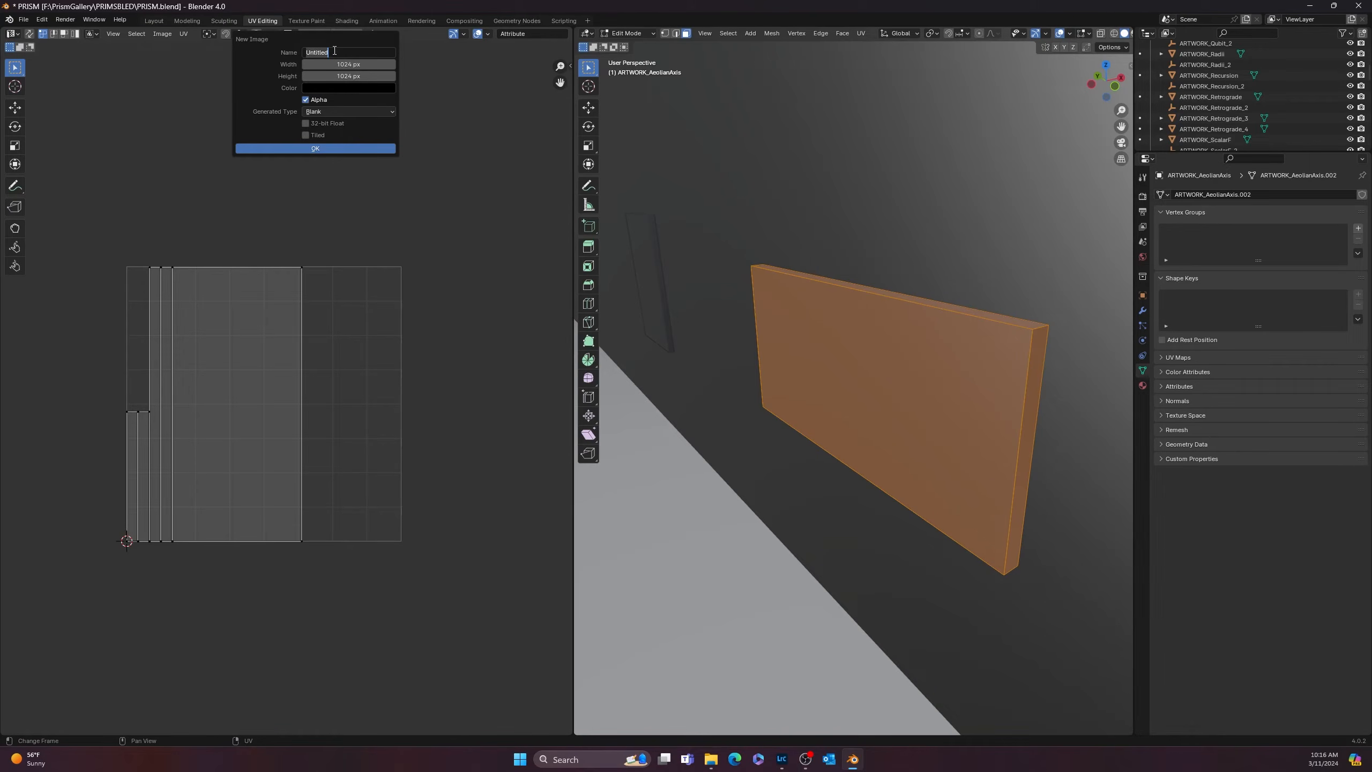
text(A)
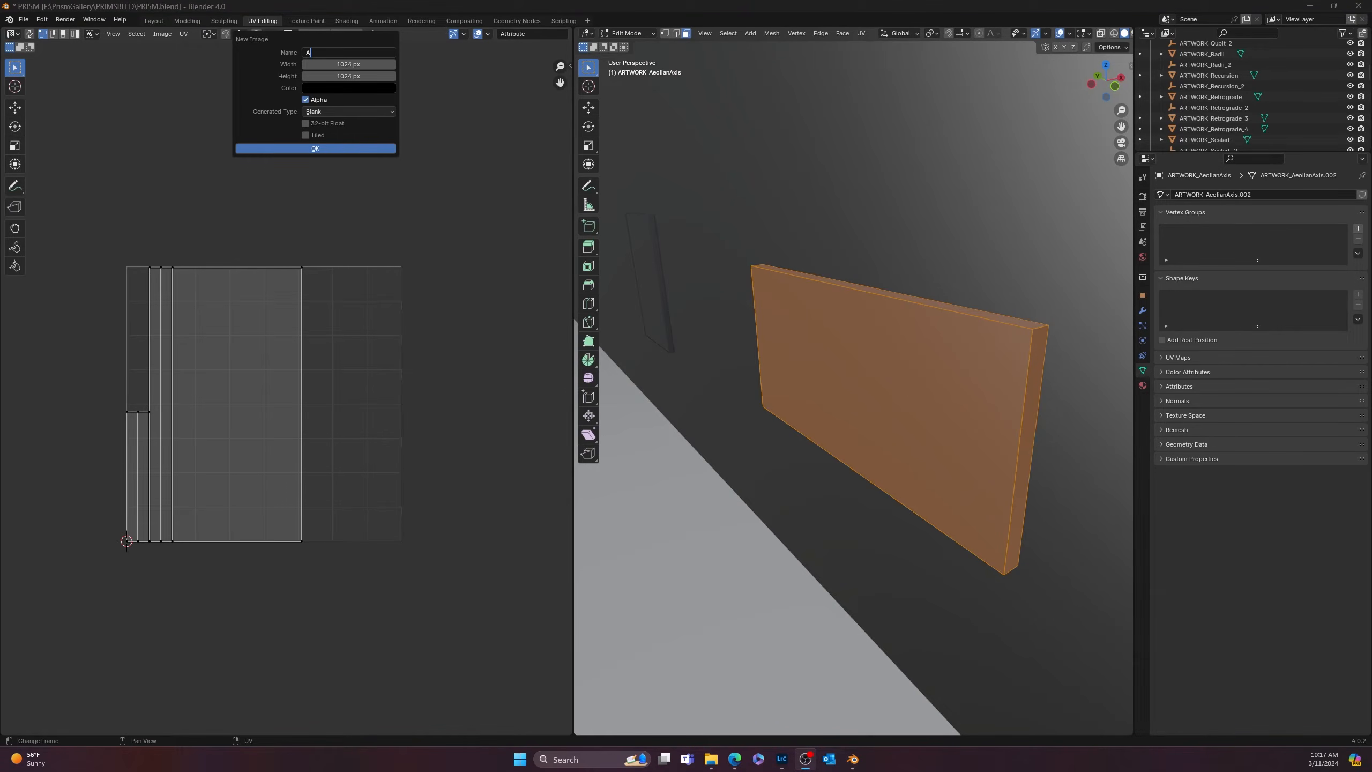
click(356, 52)
text(A)
key(BackSpace)
text(EOL)
key(BackSpace)
key(BackSpace)
text(AEOLIAN)
key(Return)
- Set the new image's width and height to 2048 px and create it
click(339, 64)
text(2048)
key(Tab)
text(2048)
key(Tab)
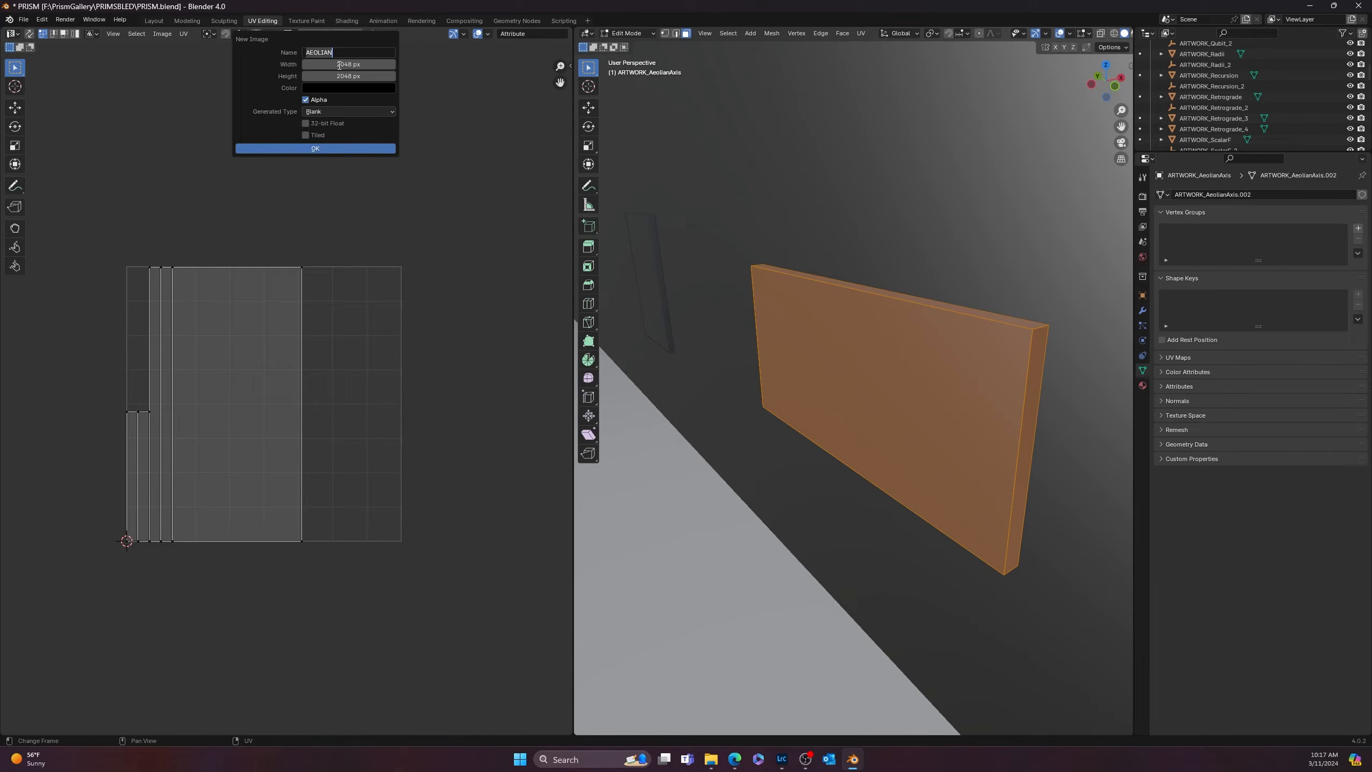
click(320, 148)
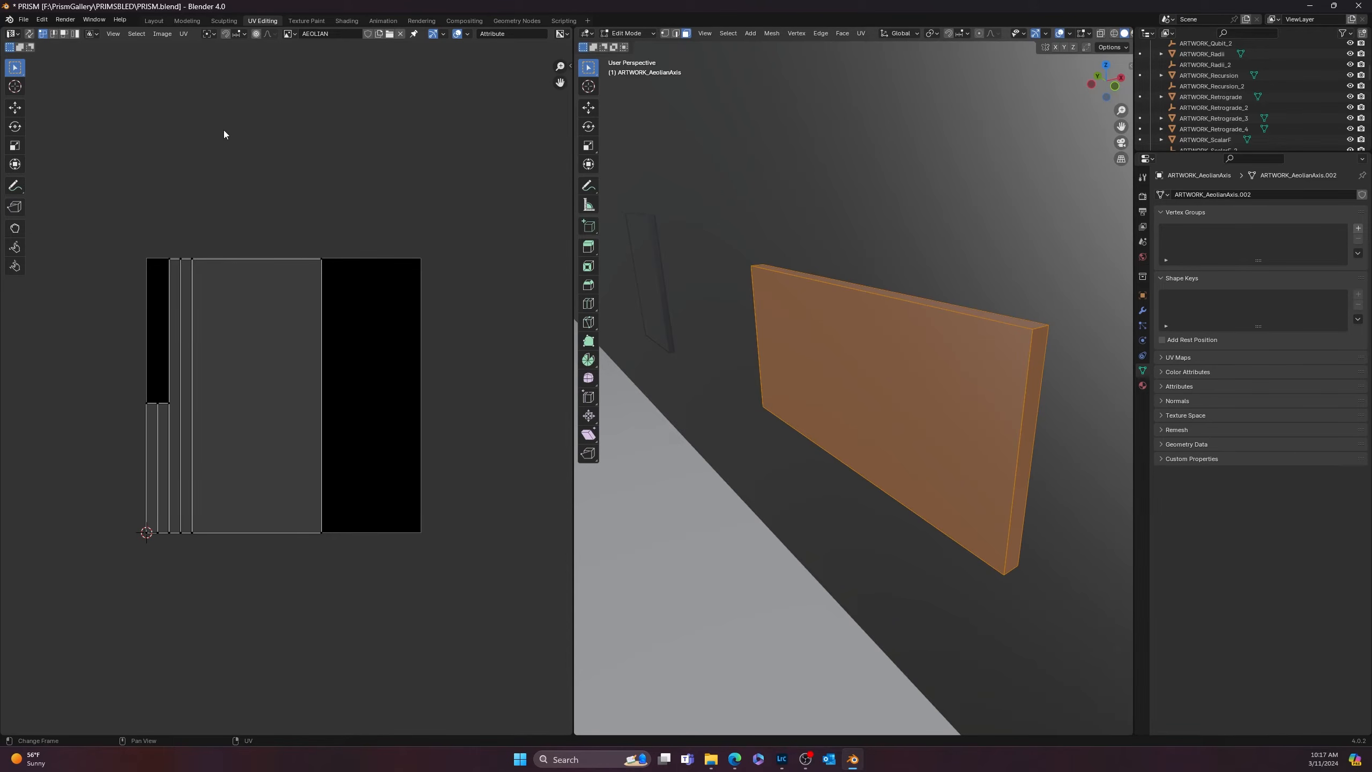
- Export the panel's UV layout as ARTWORK_AeolianAxis.png at 2048 × 2048 into the PrismGalleryRhino UVMaps folder
click(184, 34)
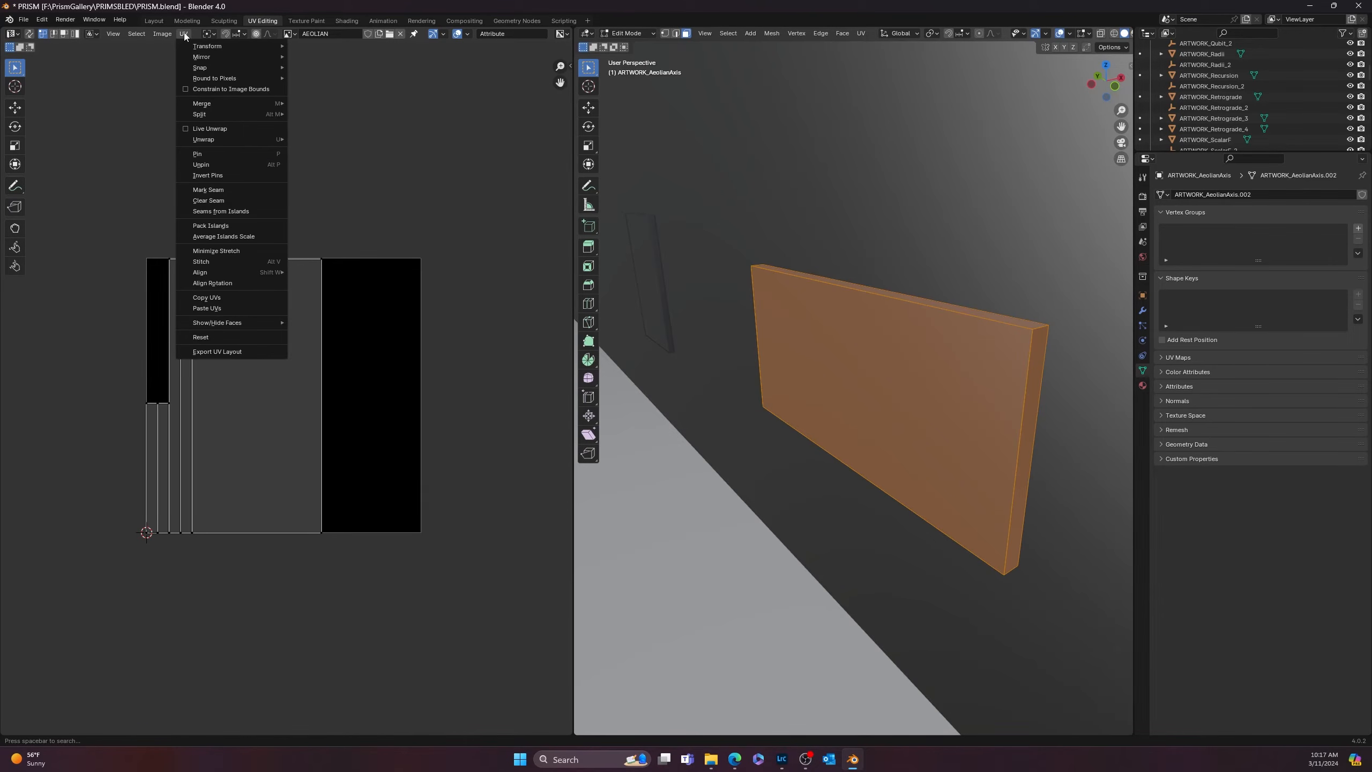
click(241, 351)
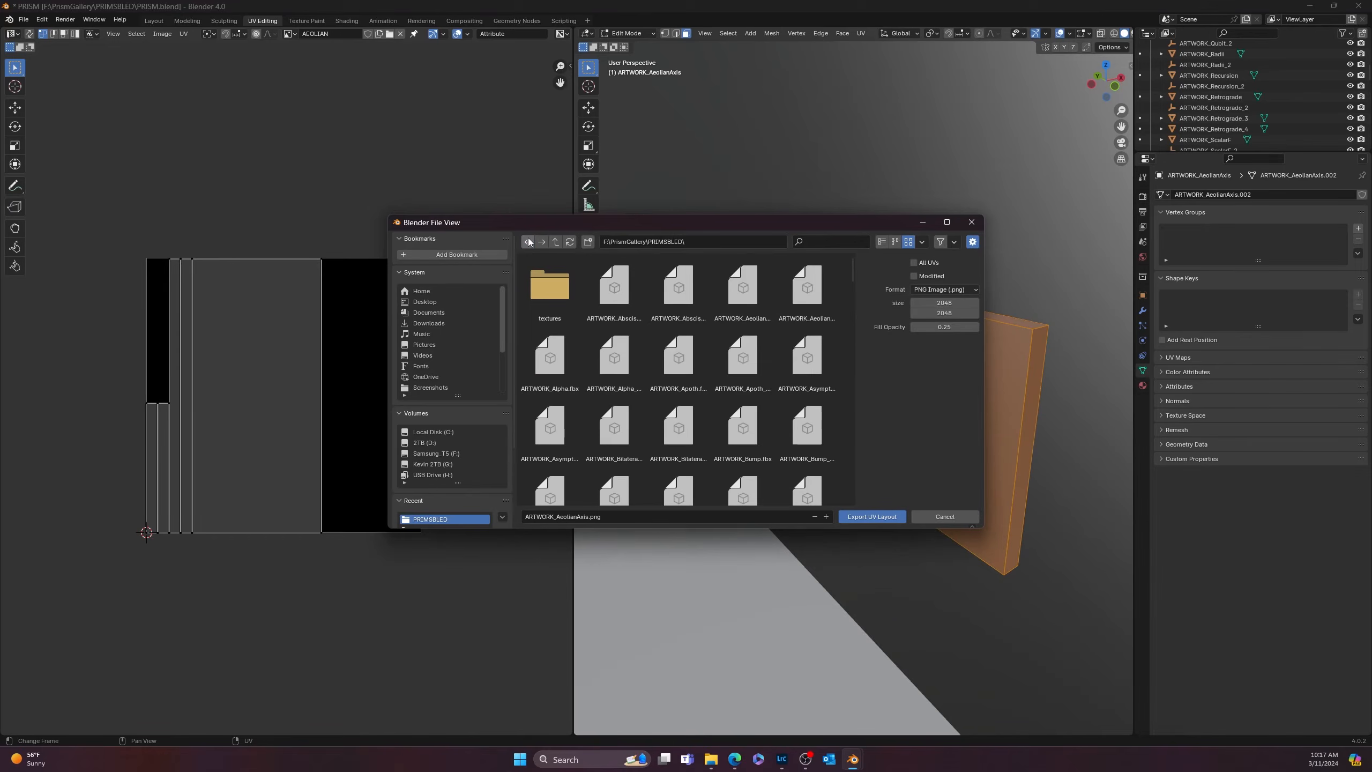
scroll(427, 476, down, 4)
click(428, 444)
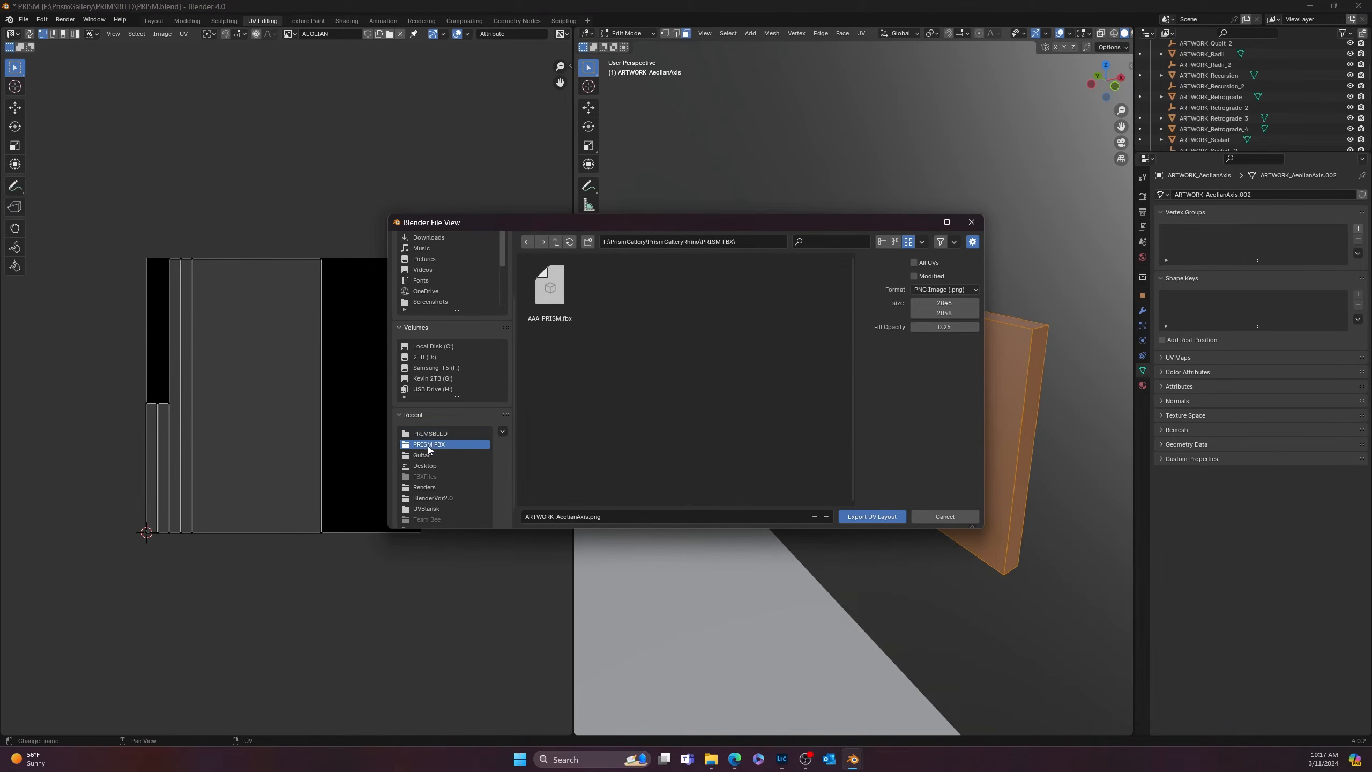
click(424, 455)
click(427, 444)
click(429, 434)
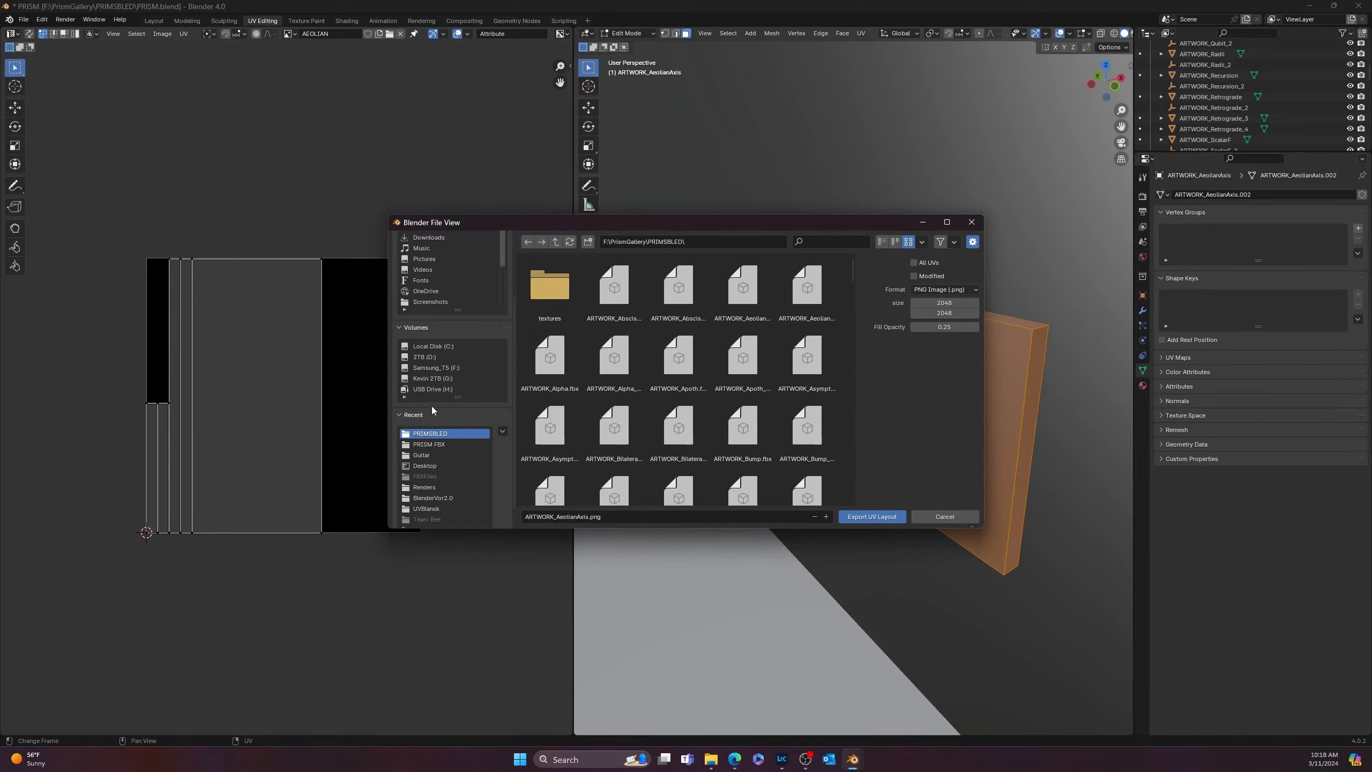
click(437, 368)
double_click(790, 368)
right_click(650, 466)
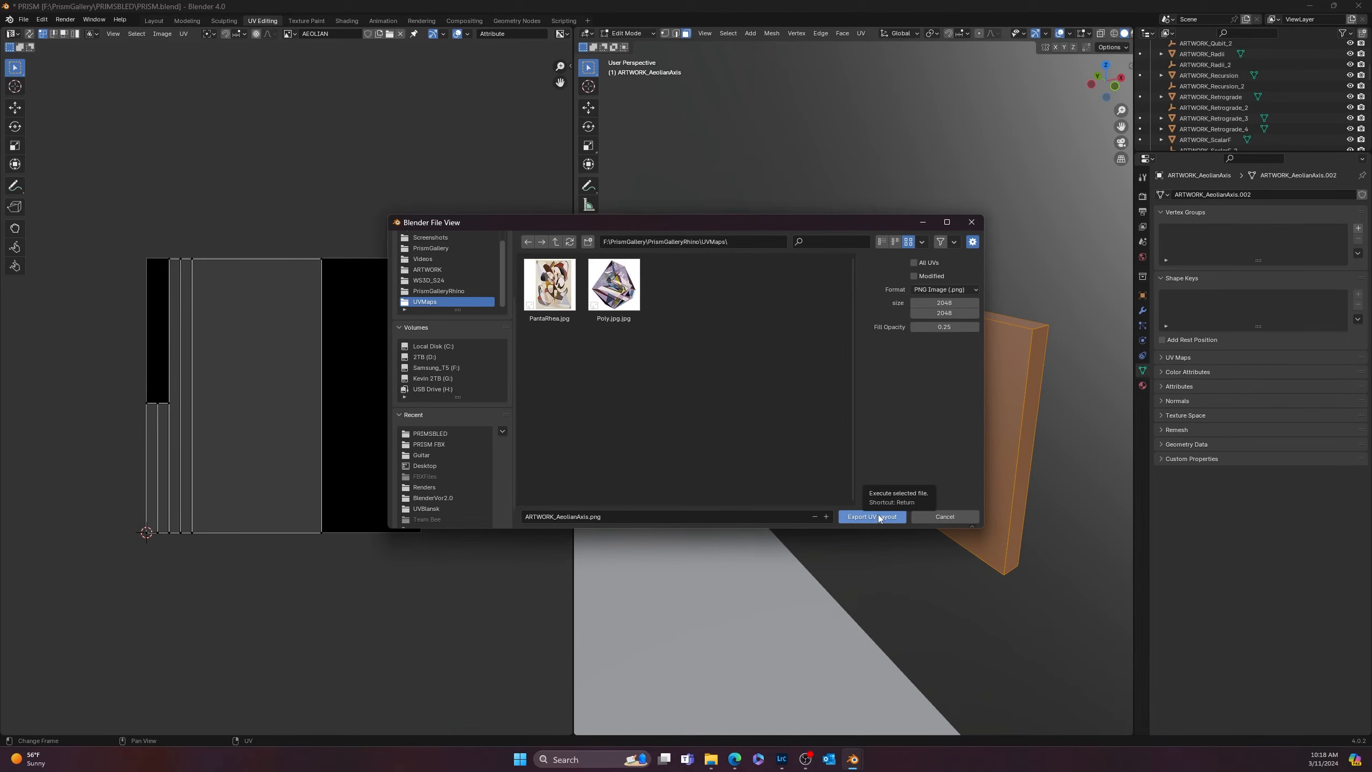
click(879, 516)
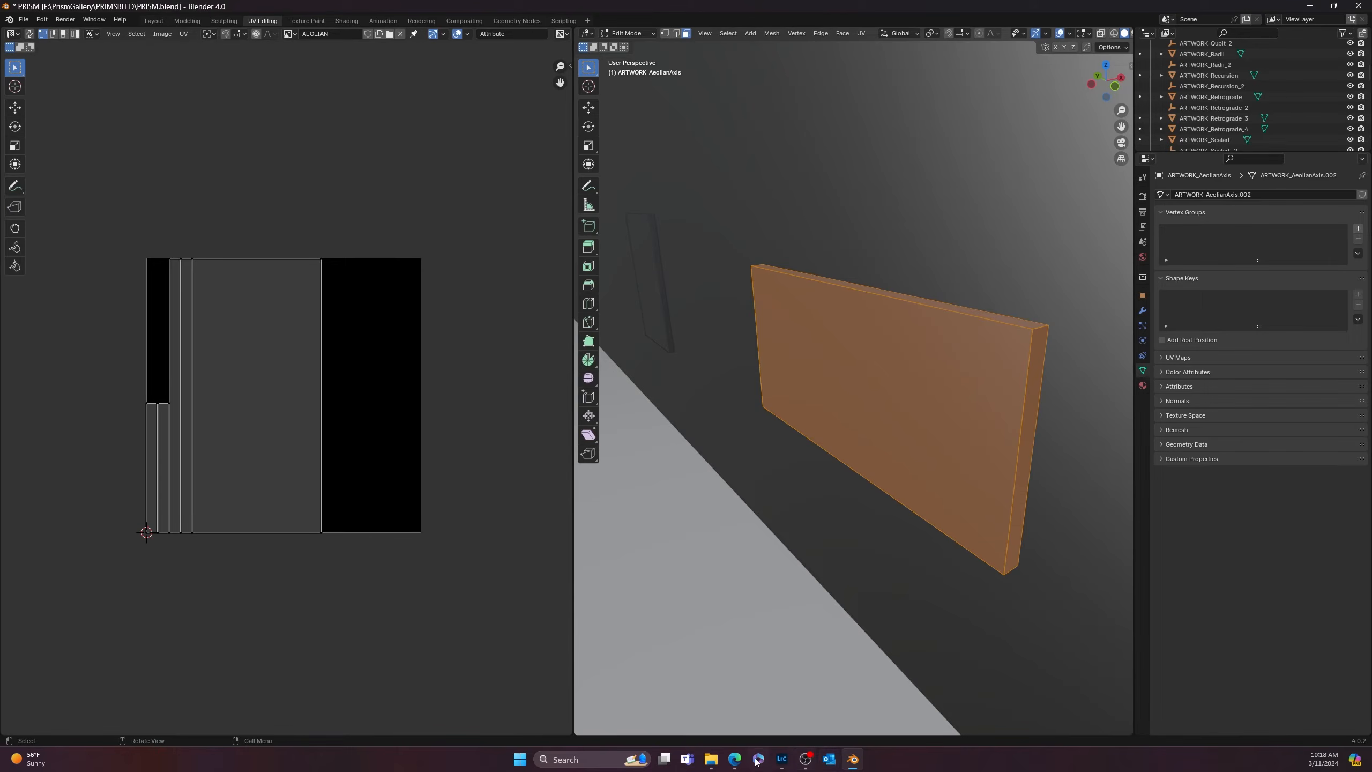
- Switch to File Explorer and locate the exported UV layout in PrismGallery's PrismGalleryRhino\UVMaps folder
click(711, 759)
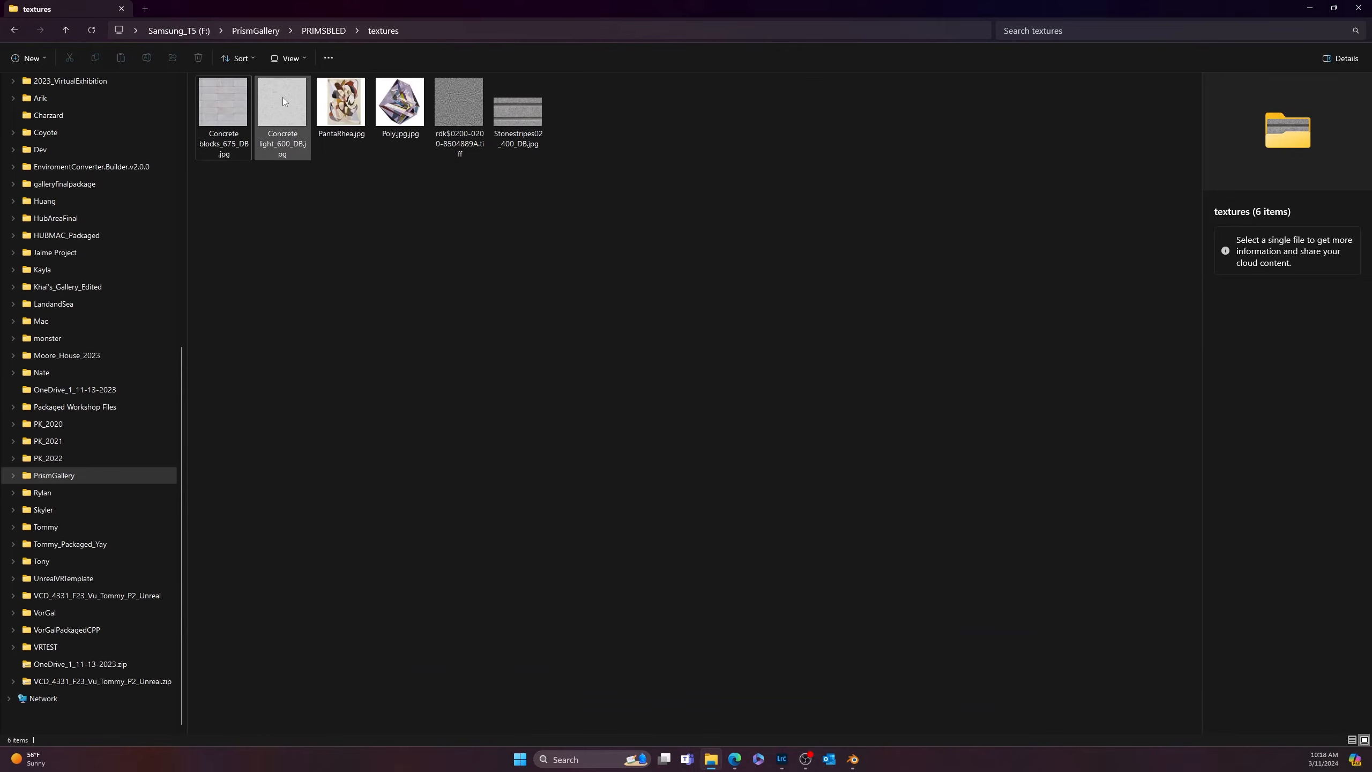
click(324, 30)
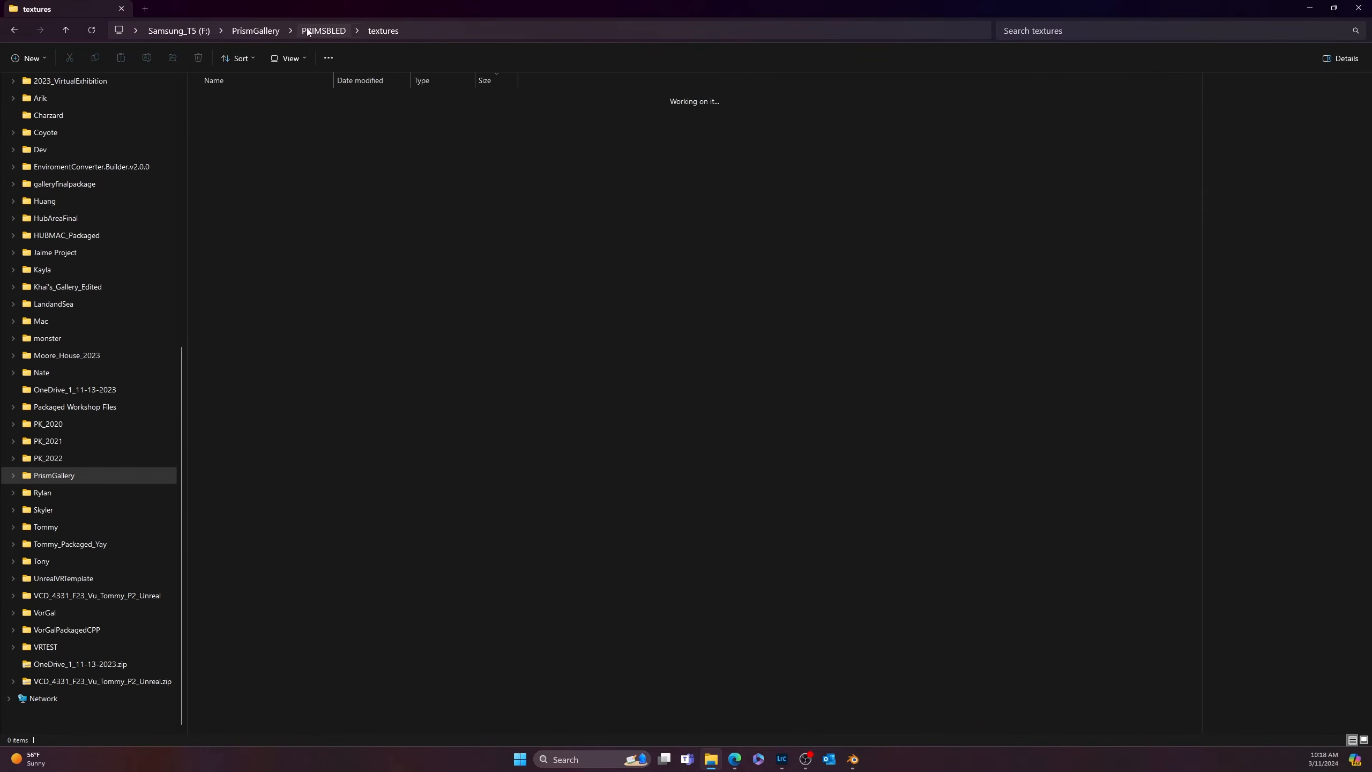
click(276, 28)
click(229, 133)
double_click(231, 133)
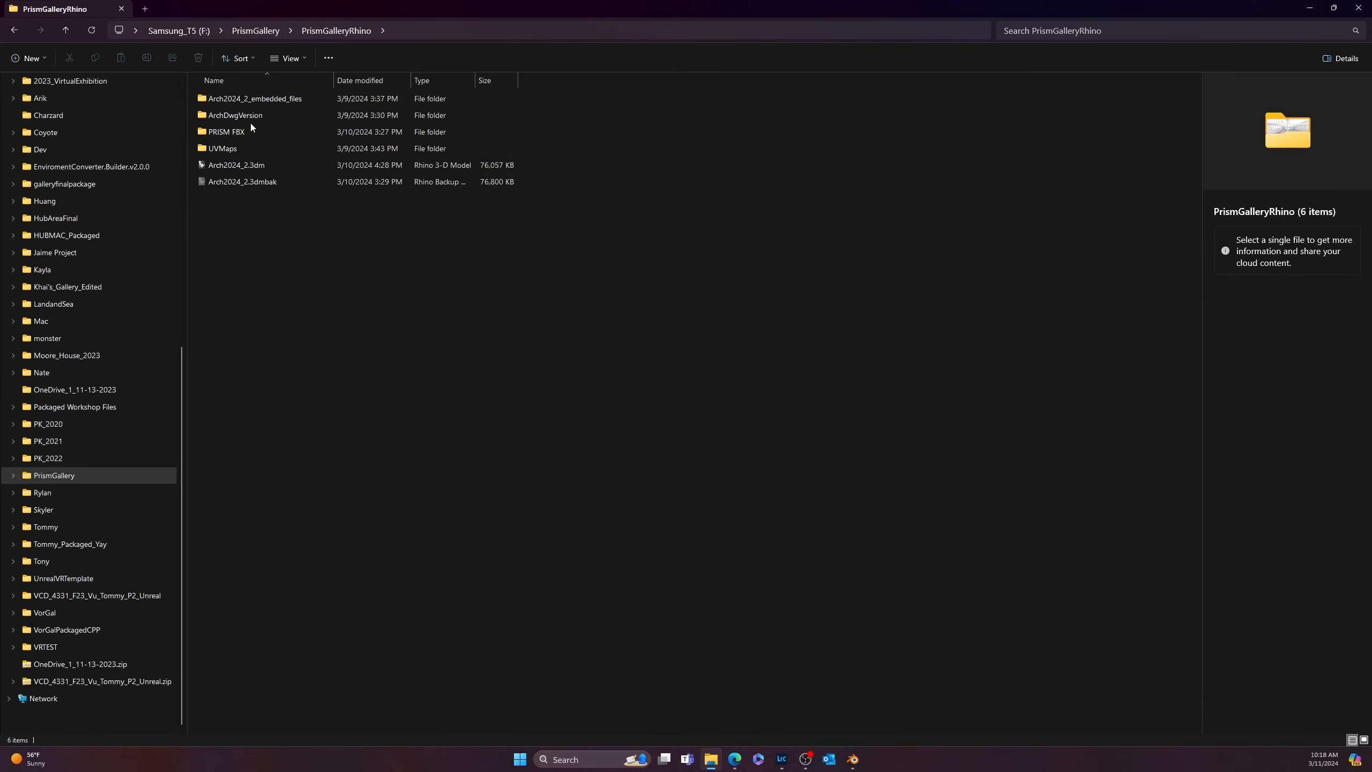
click(237, 146)
double_click(237, 146)
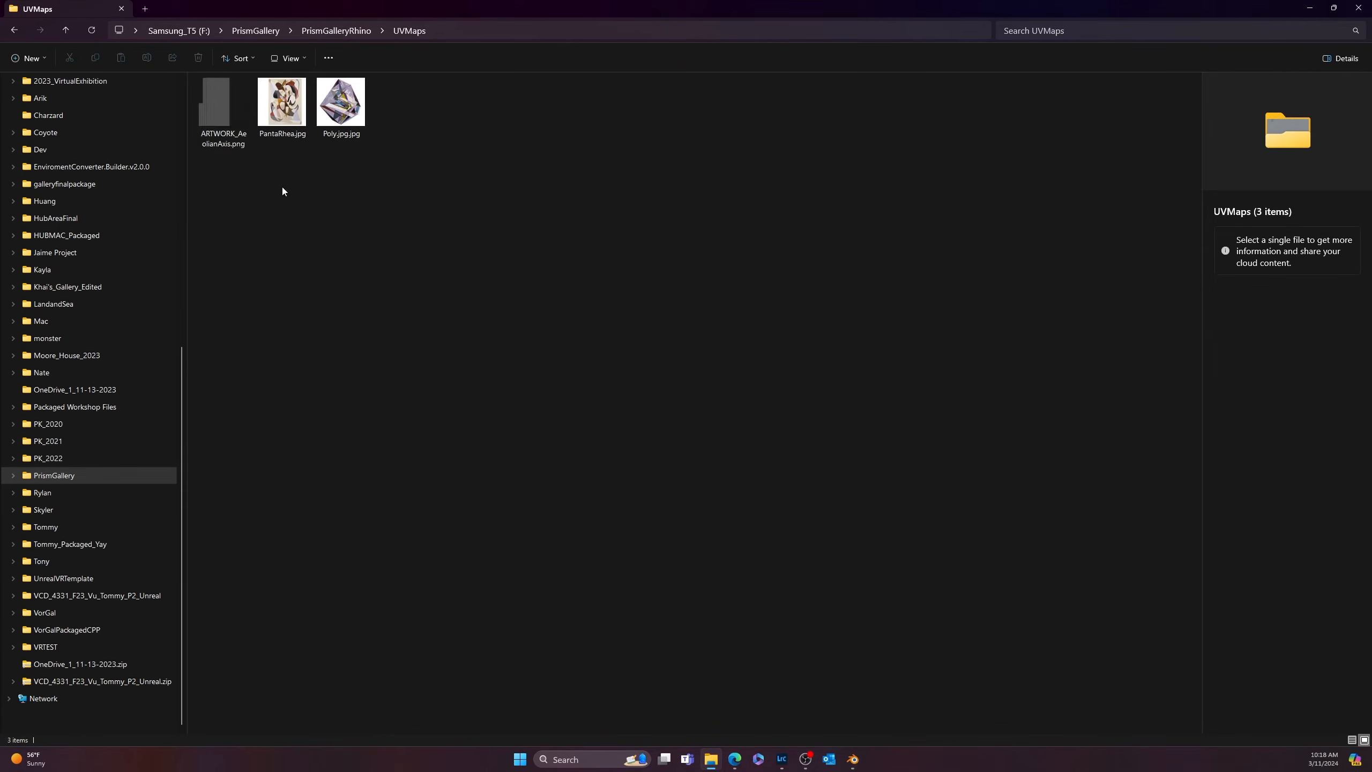
- Move the UVMaps folder from PrismGalleryRhino up into the PrismGallery folder
click(326, 33)
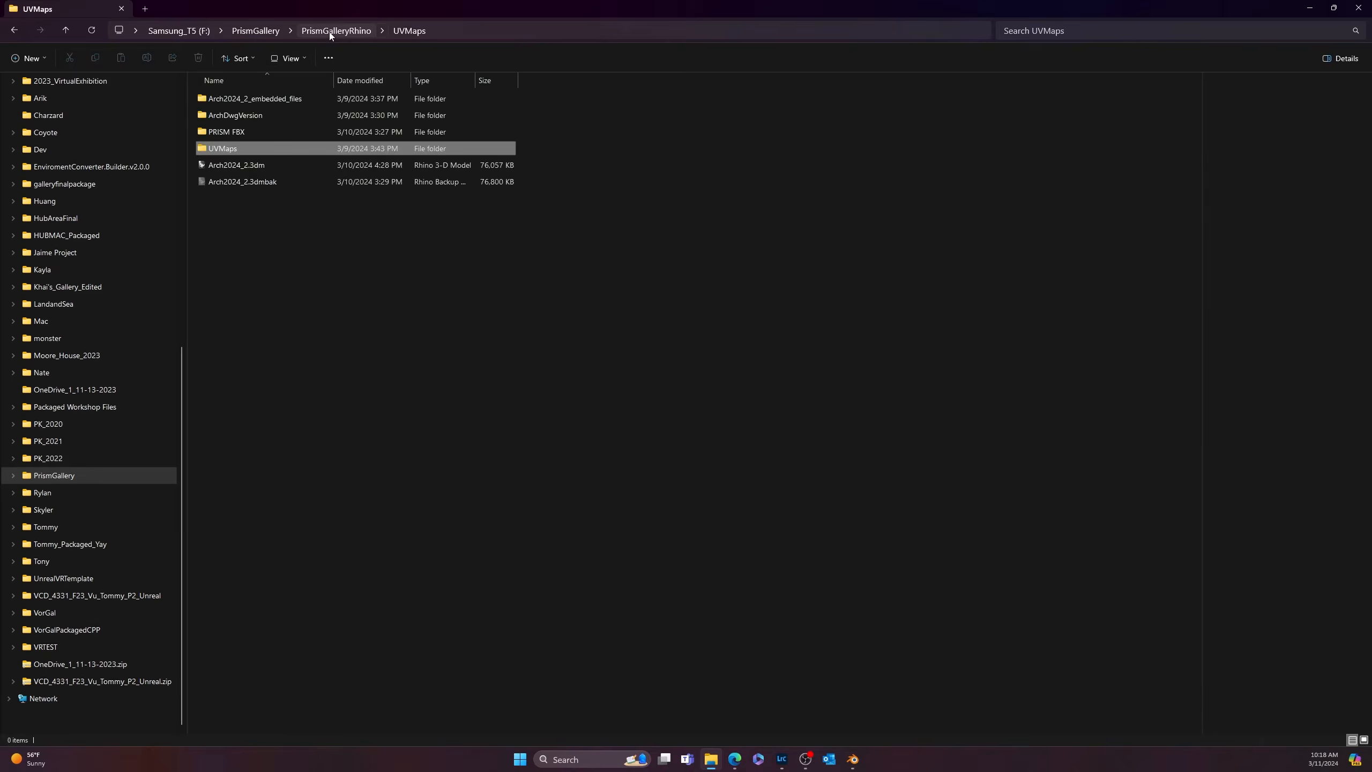
right_click(222, 153)
key(Escape)
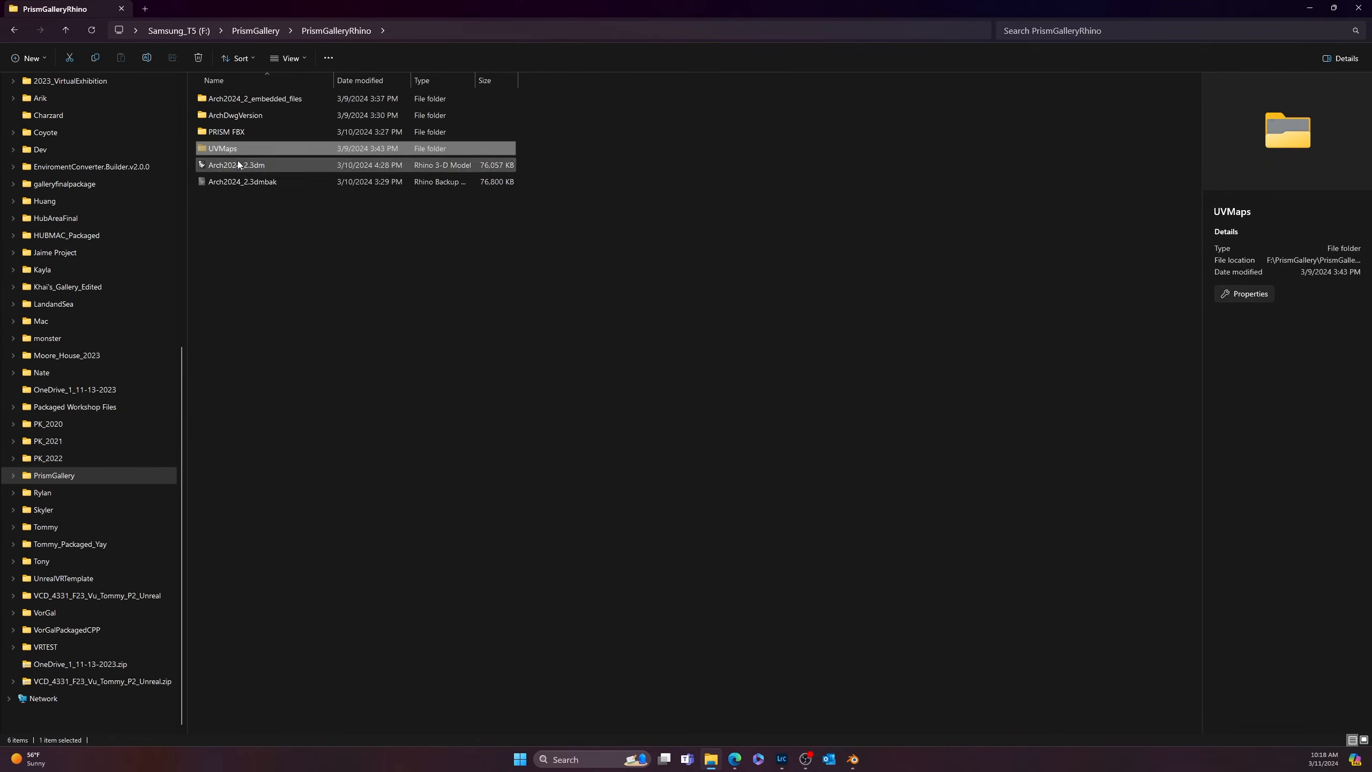
click(255, 33)
right_click(258, 220)
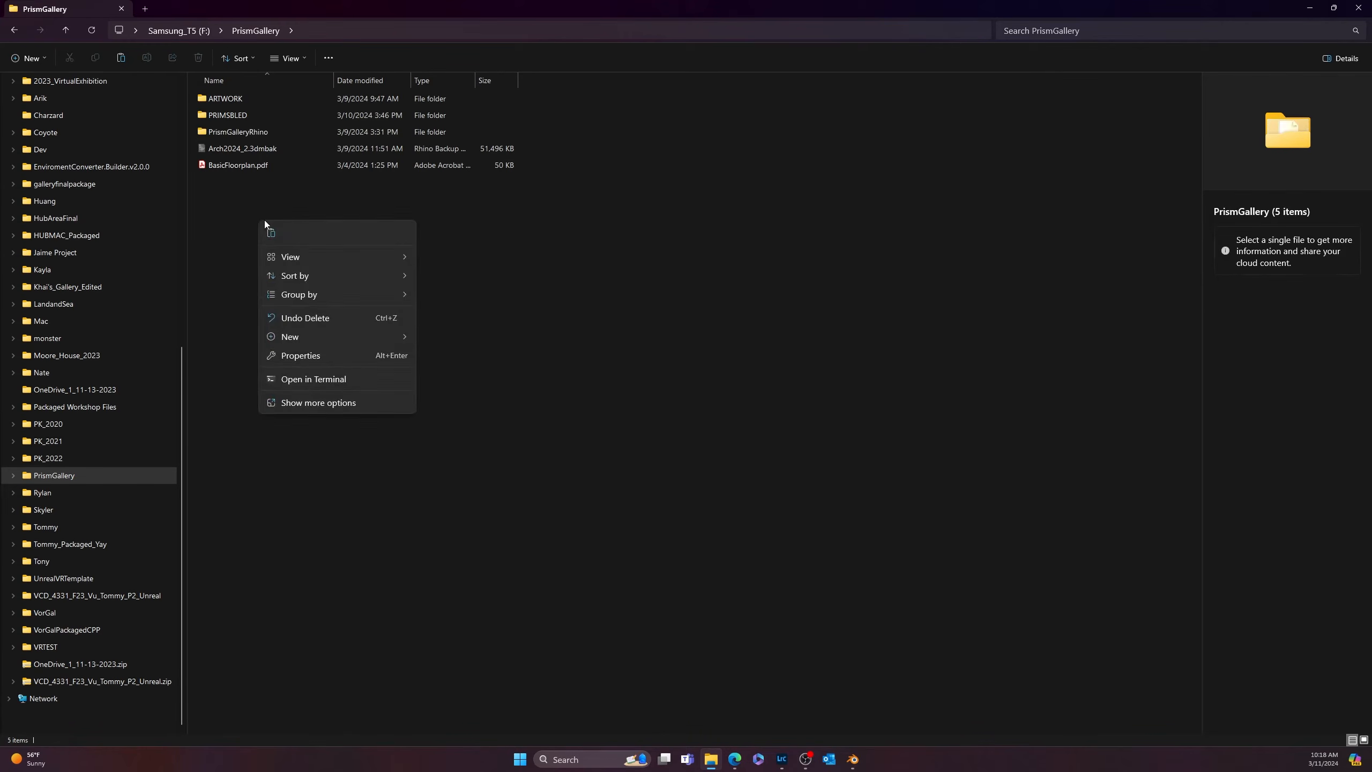
click(271, 233)
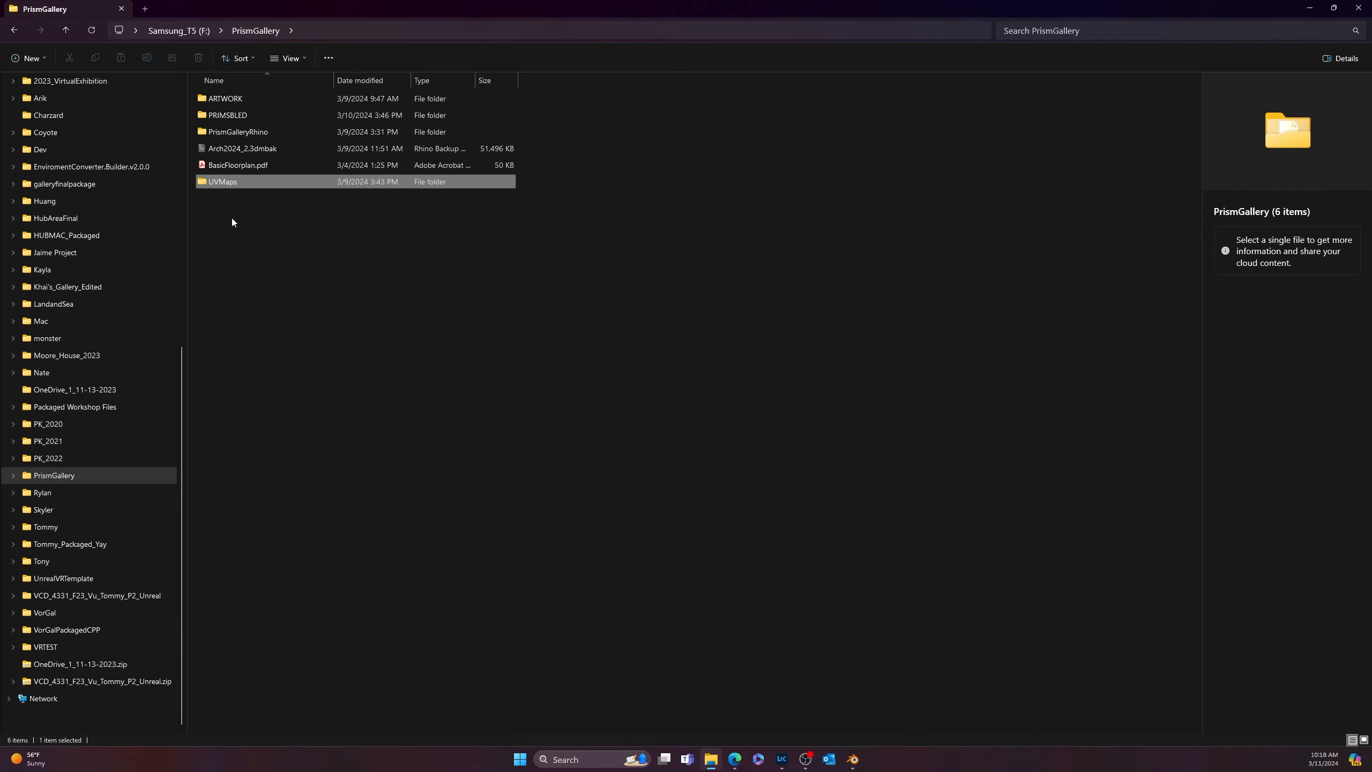
- Open ARTWORK_AeolianAxis.png from the moved UVMaps folder in Adobe Photoshop 2024
double_click(227, 180)
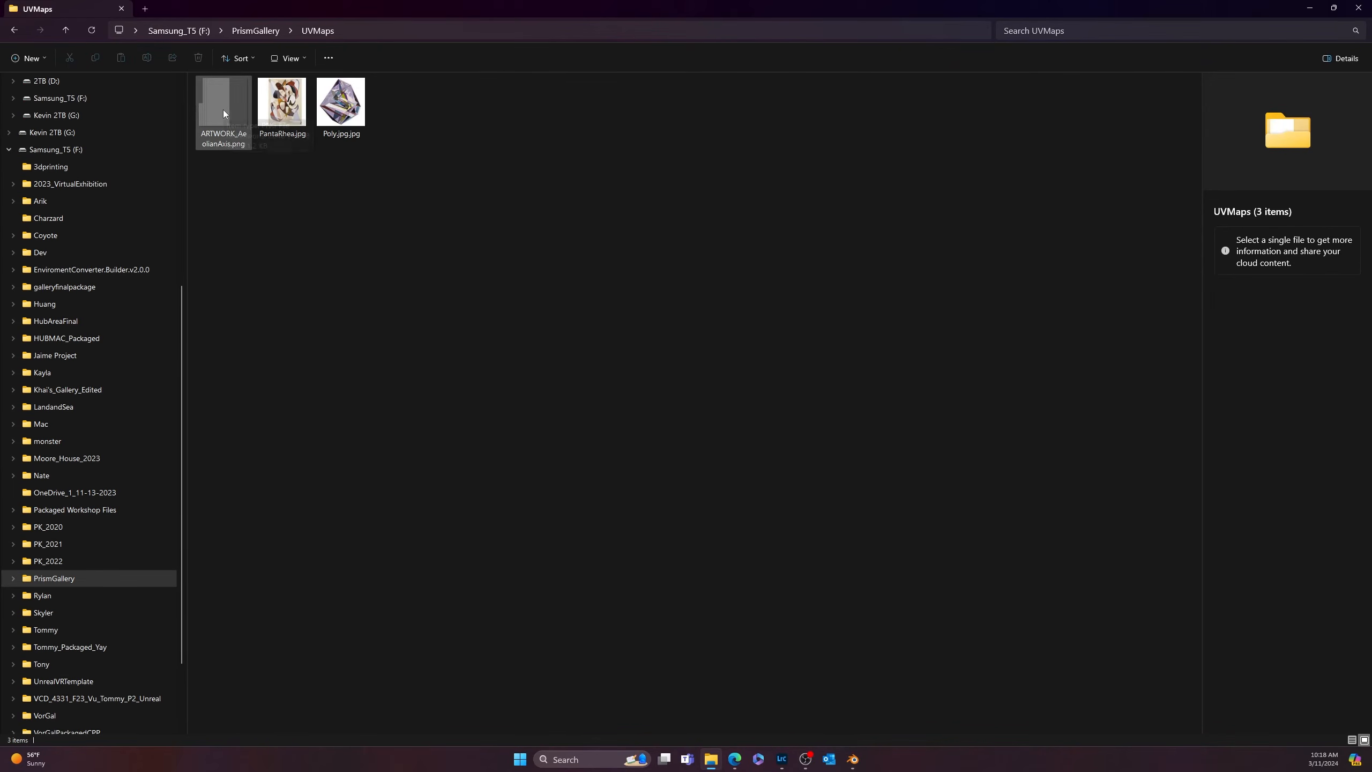
right_click(223, 109)
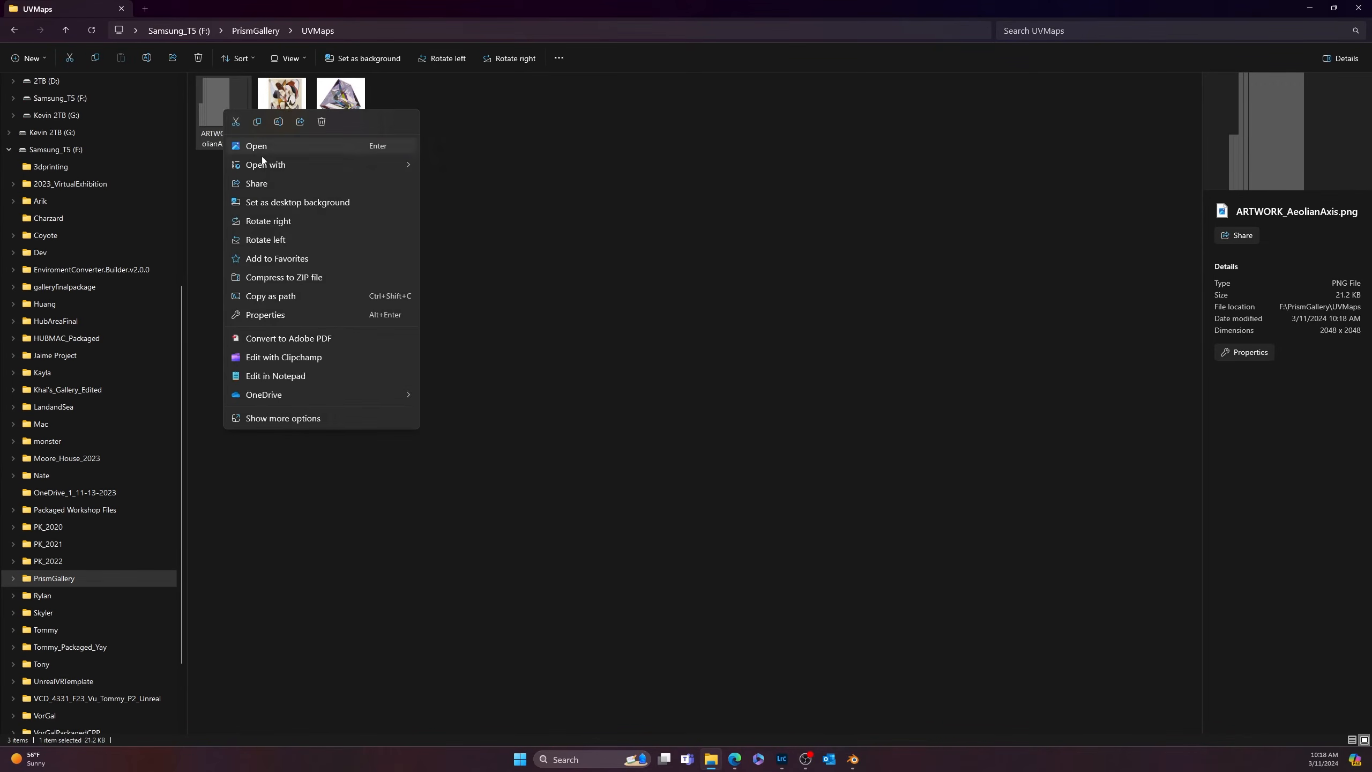
mouse_move(272, 168)
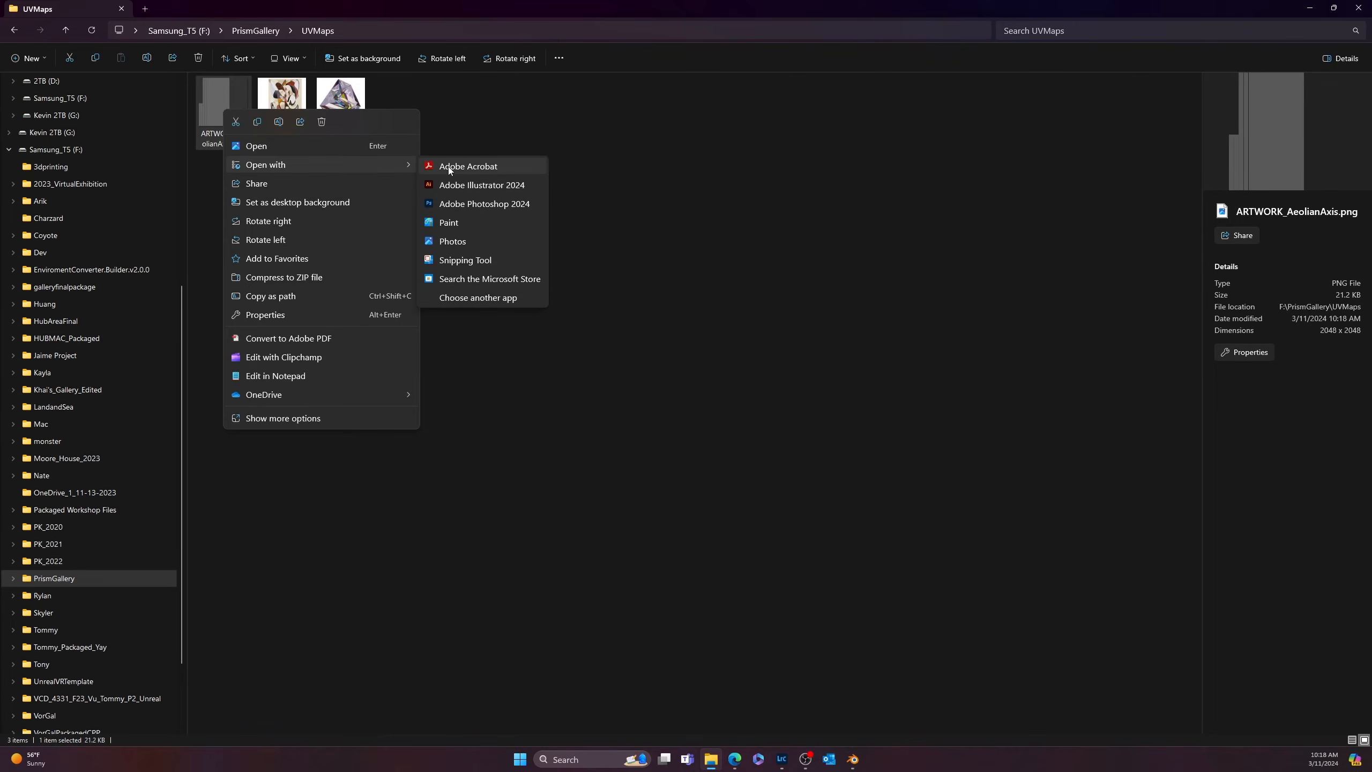
click(466, 204)
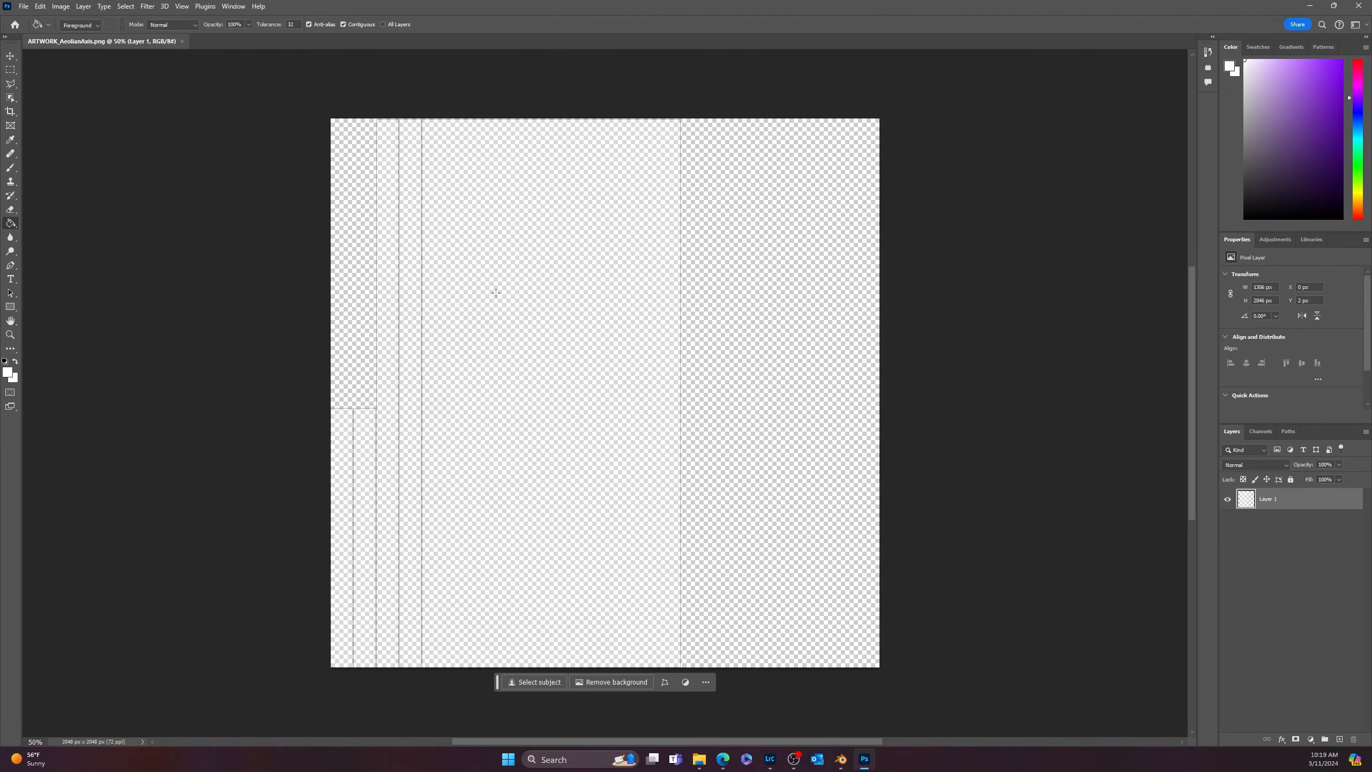
- Return to Blender and move the artwork's large front-face UV along X toward the middle of the empty image area
click(843, 761)
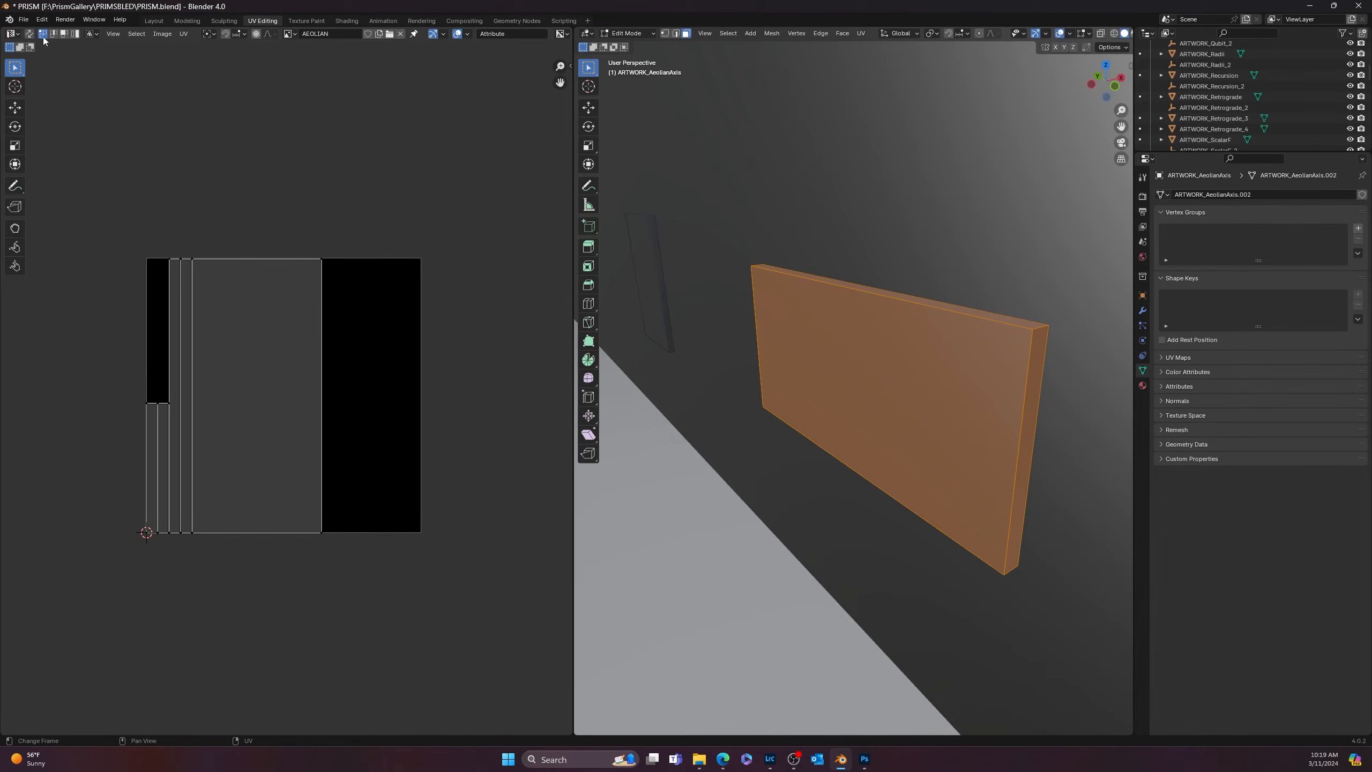
click(64, 34)
click(262, 399)
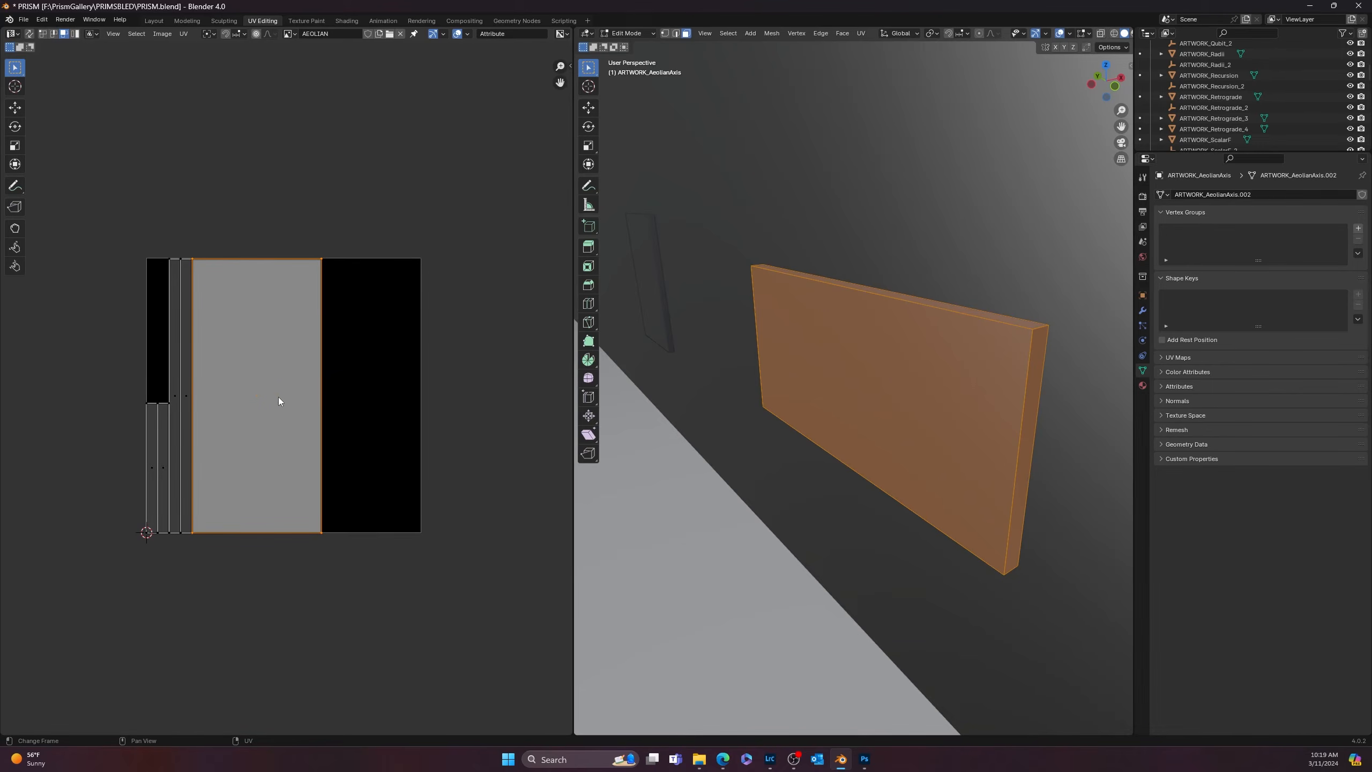
key(g)
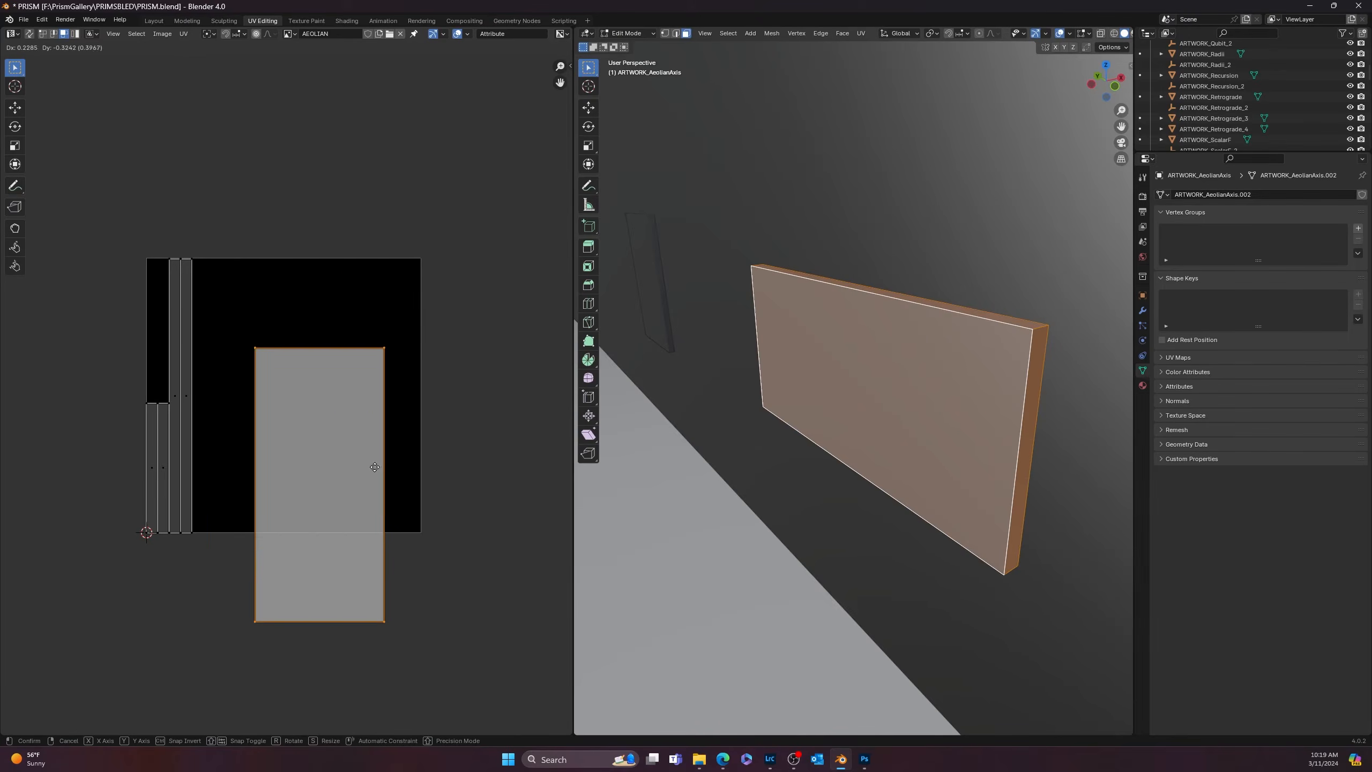
key(x)
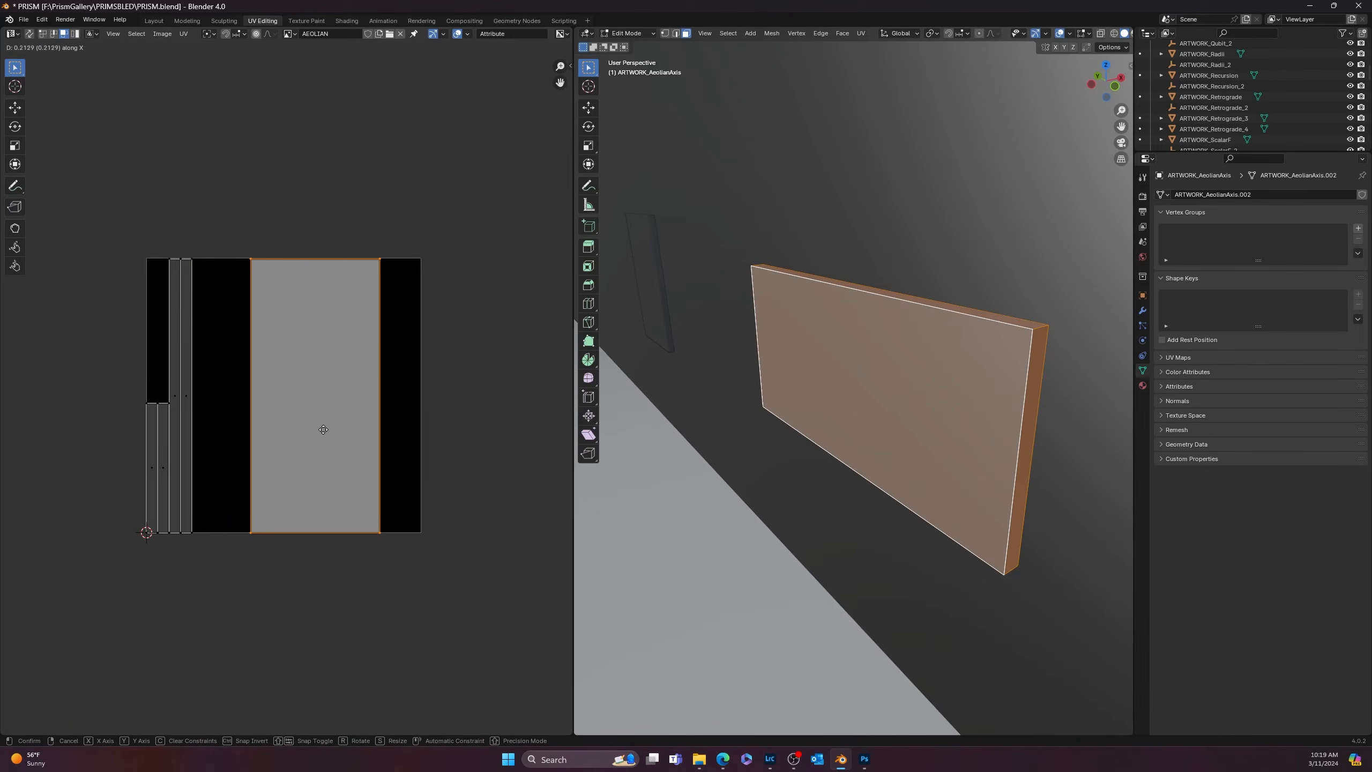
key(y)
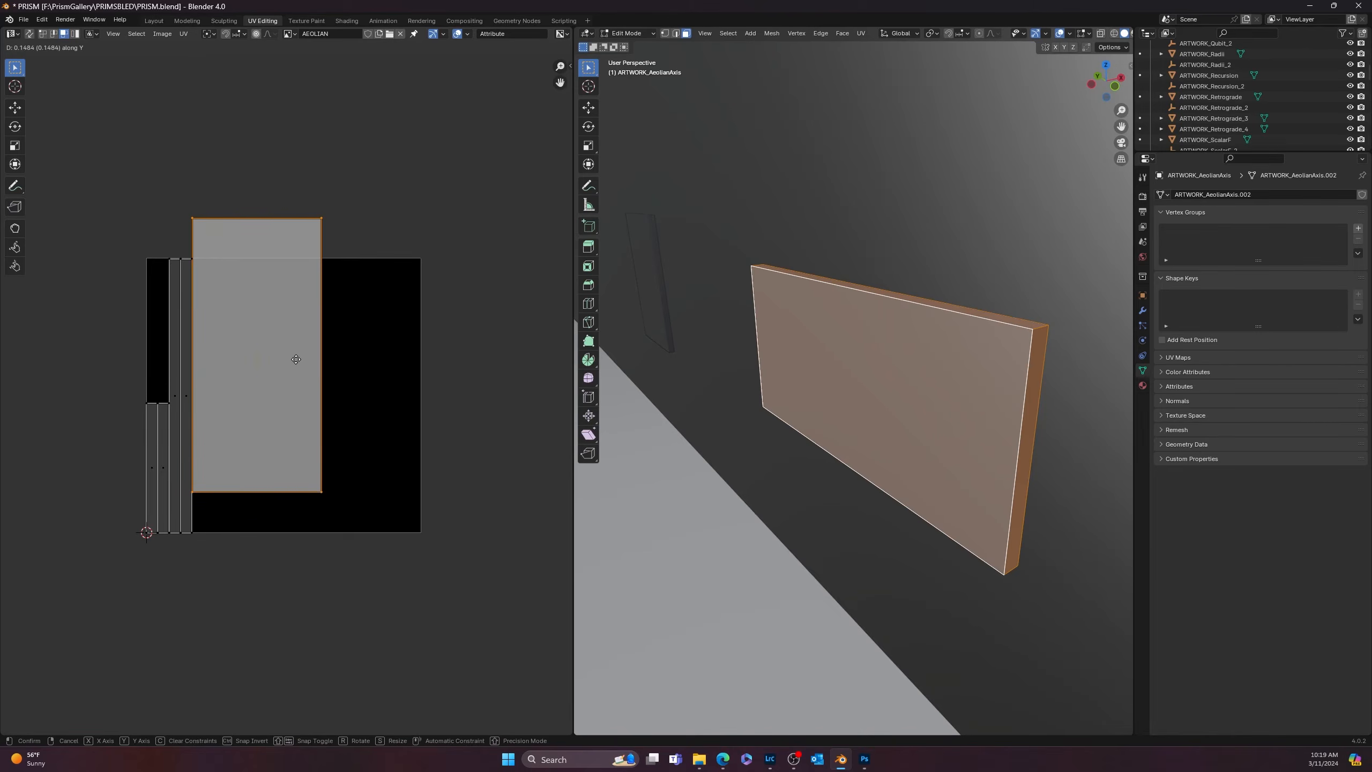
key(x)
click(315, 388)
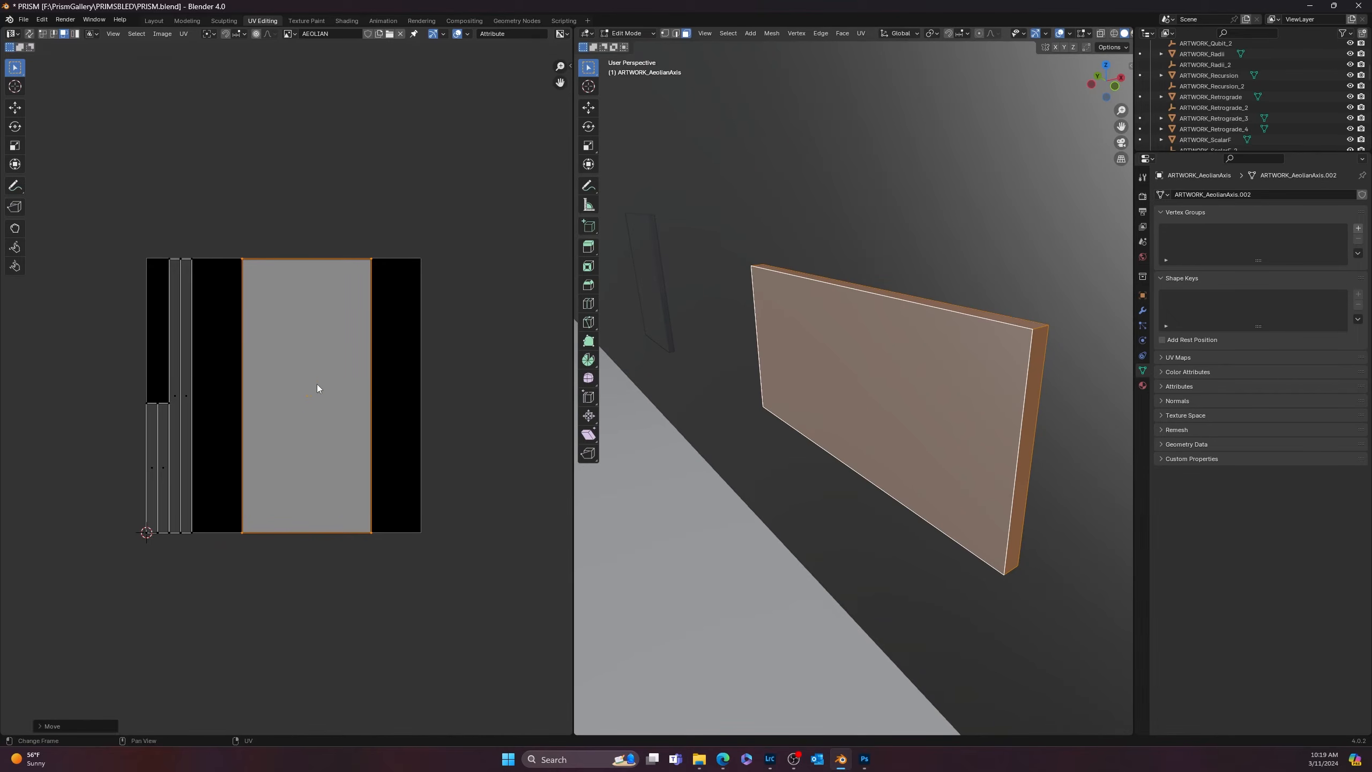
- Scale the front-face UV by about -1.71 along X to fill the image width beside the narrow side strips, and deselect it
key(s)
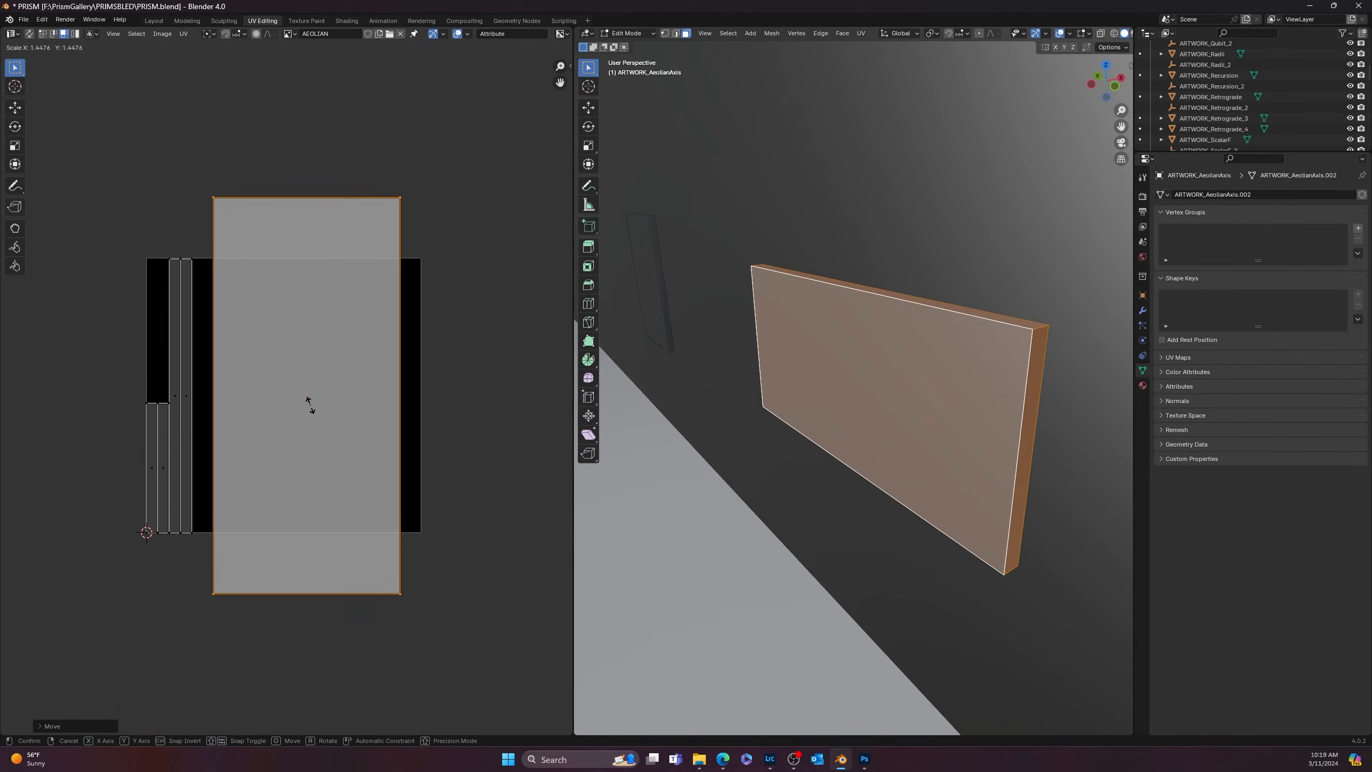
key(x)
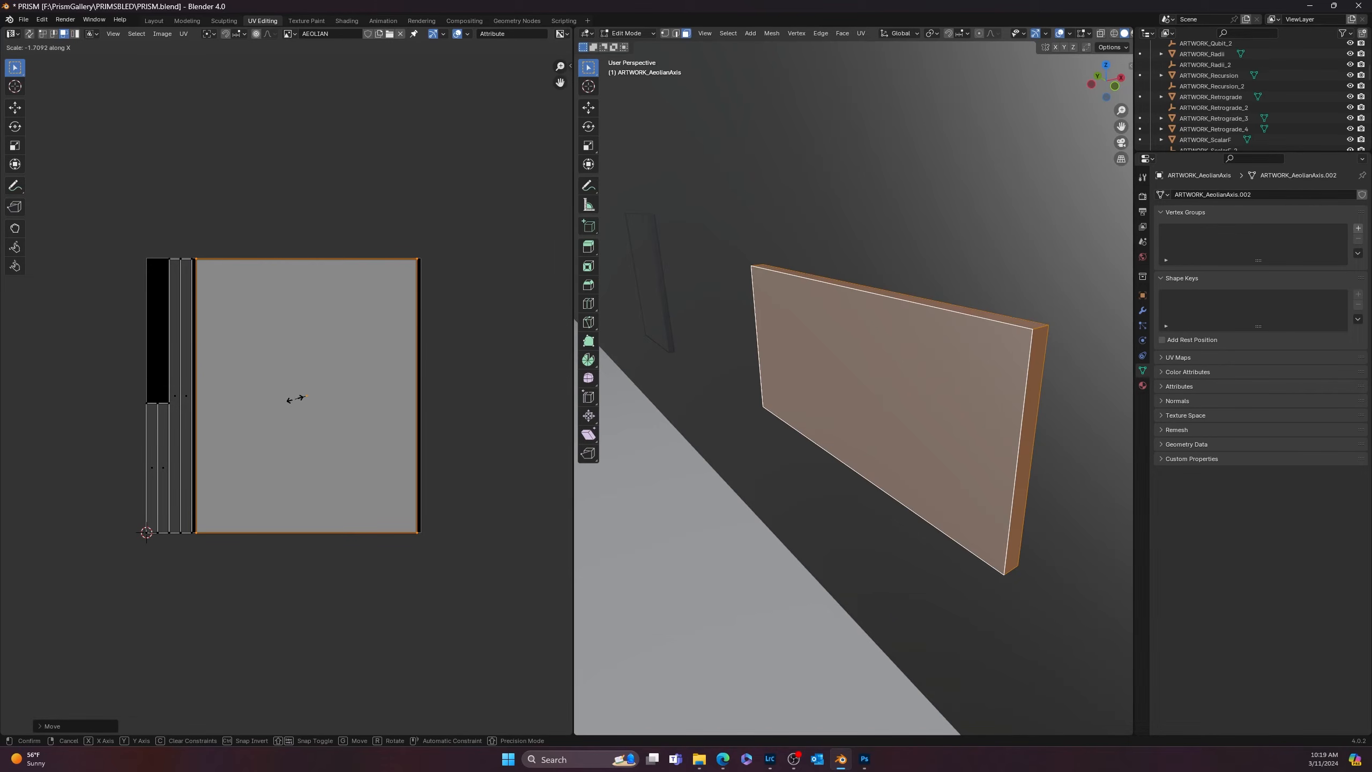
click(295, 398)
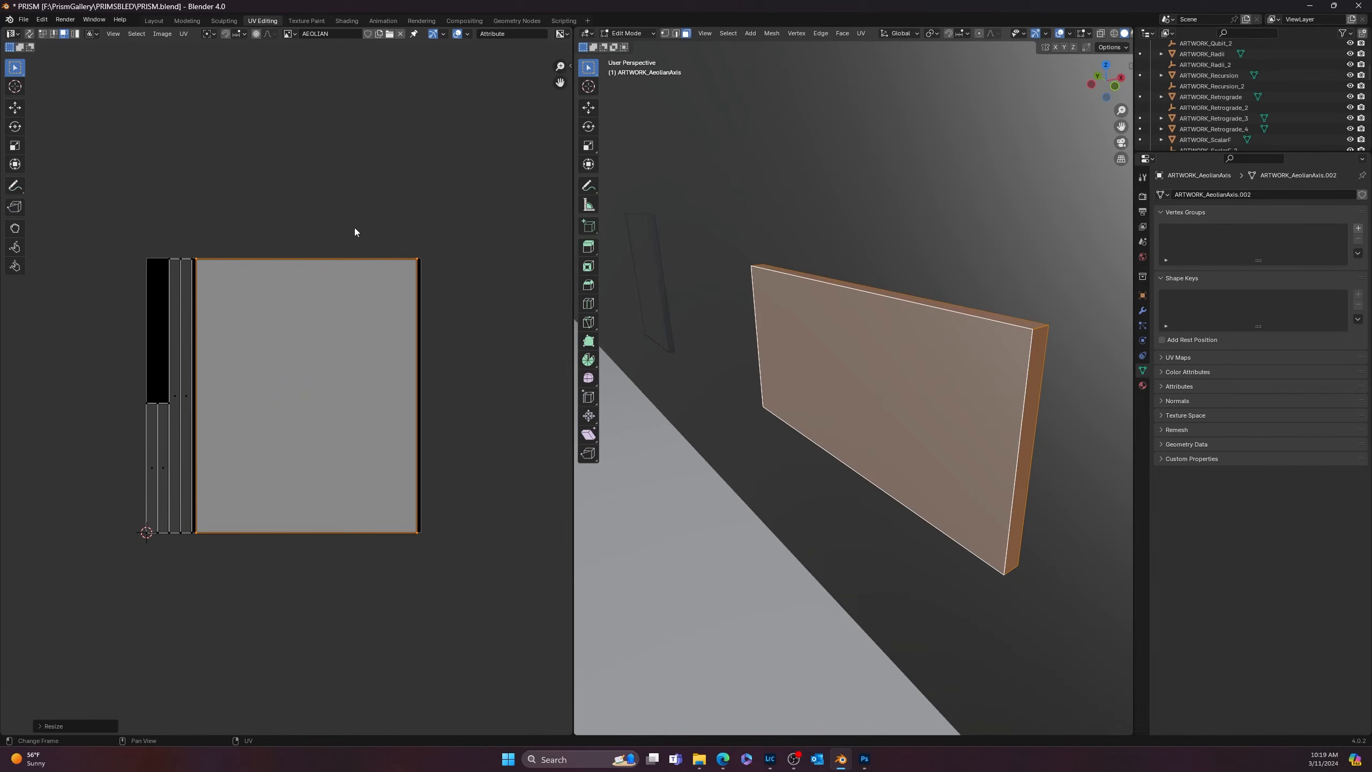
click(267, 547)
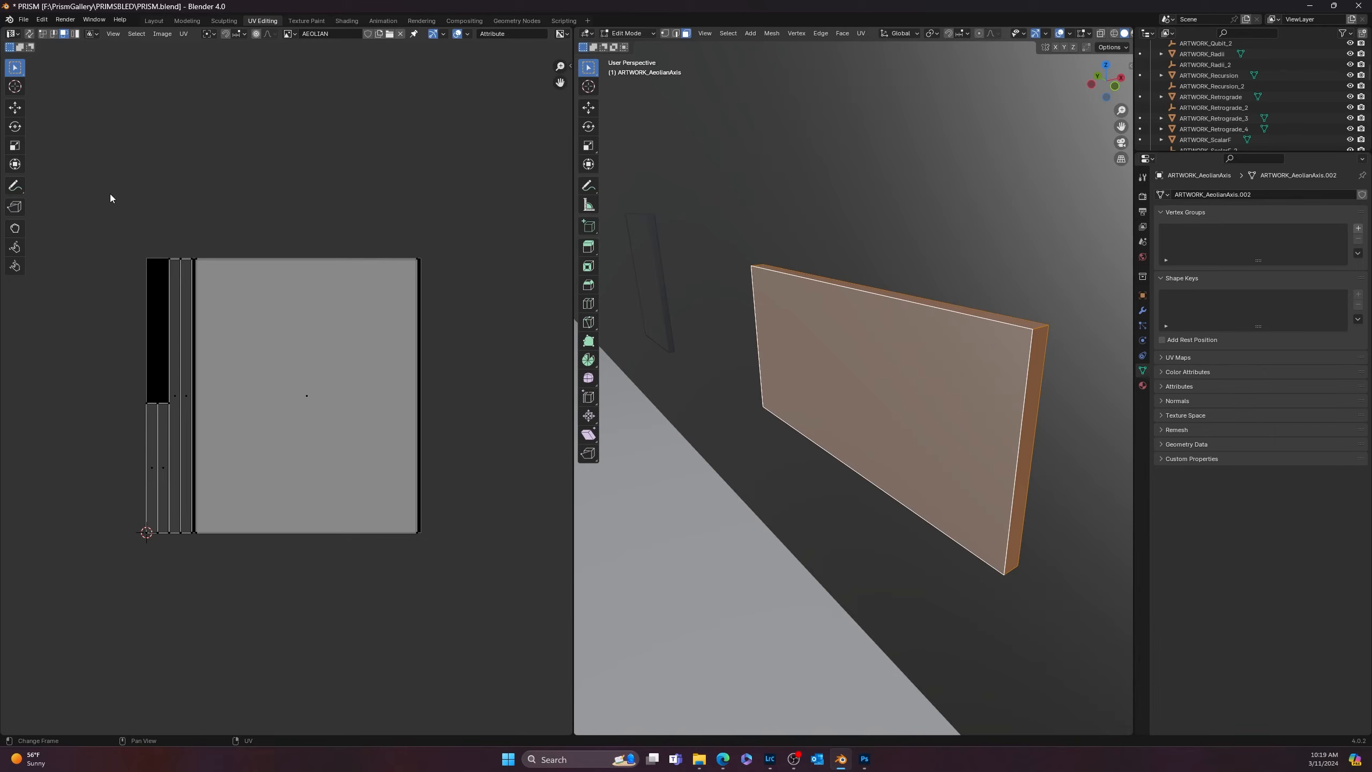
- Export the artwork's UV layout to F:\PrismGallery\UVMaps, overwriting the existing ARTWORK_AeolianAxis.png
click(184, 34)
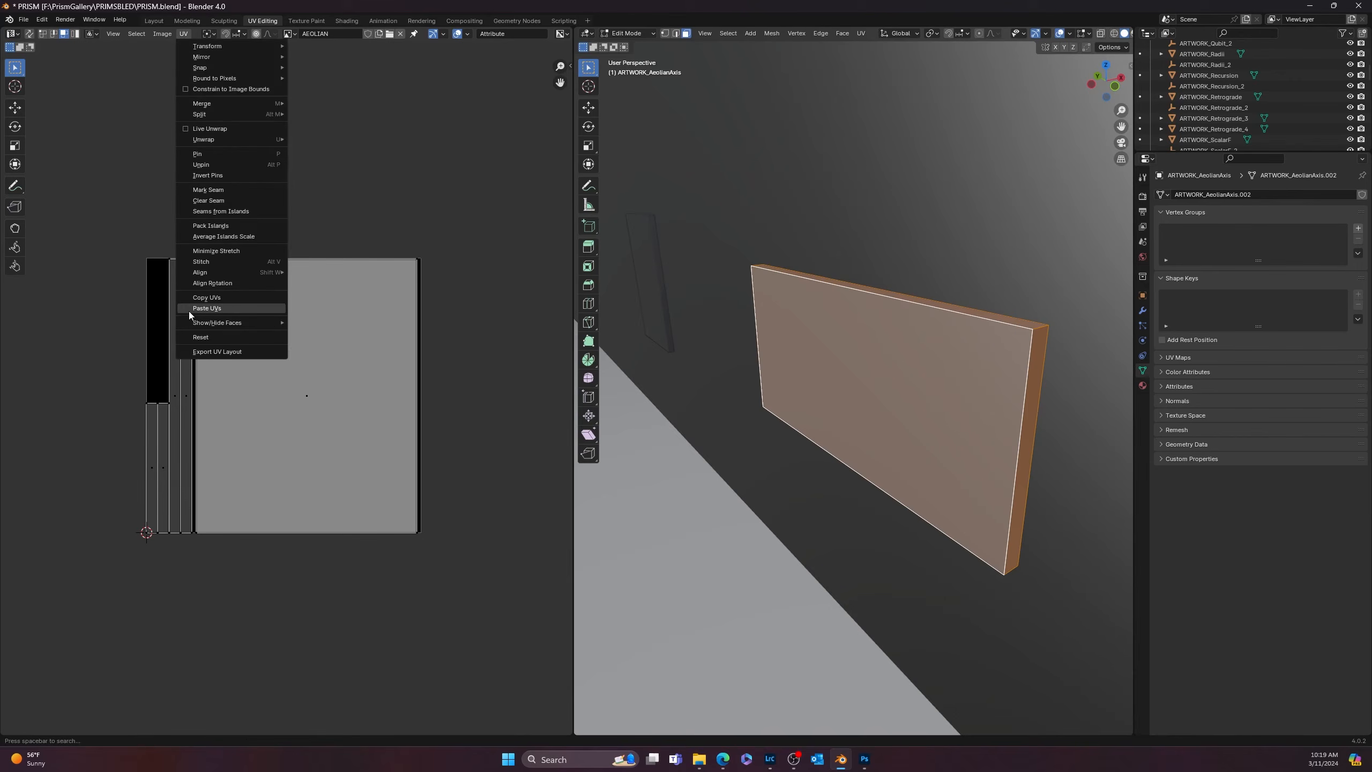
click(214, 351)
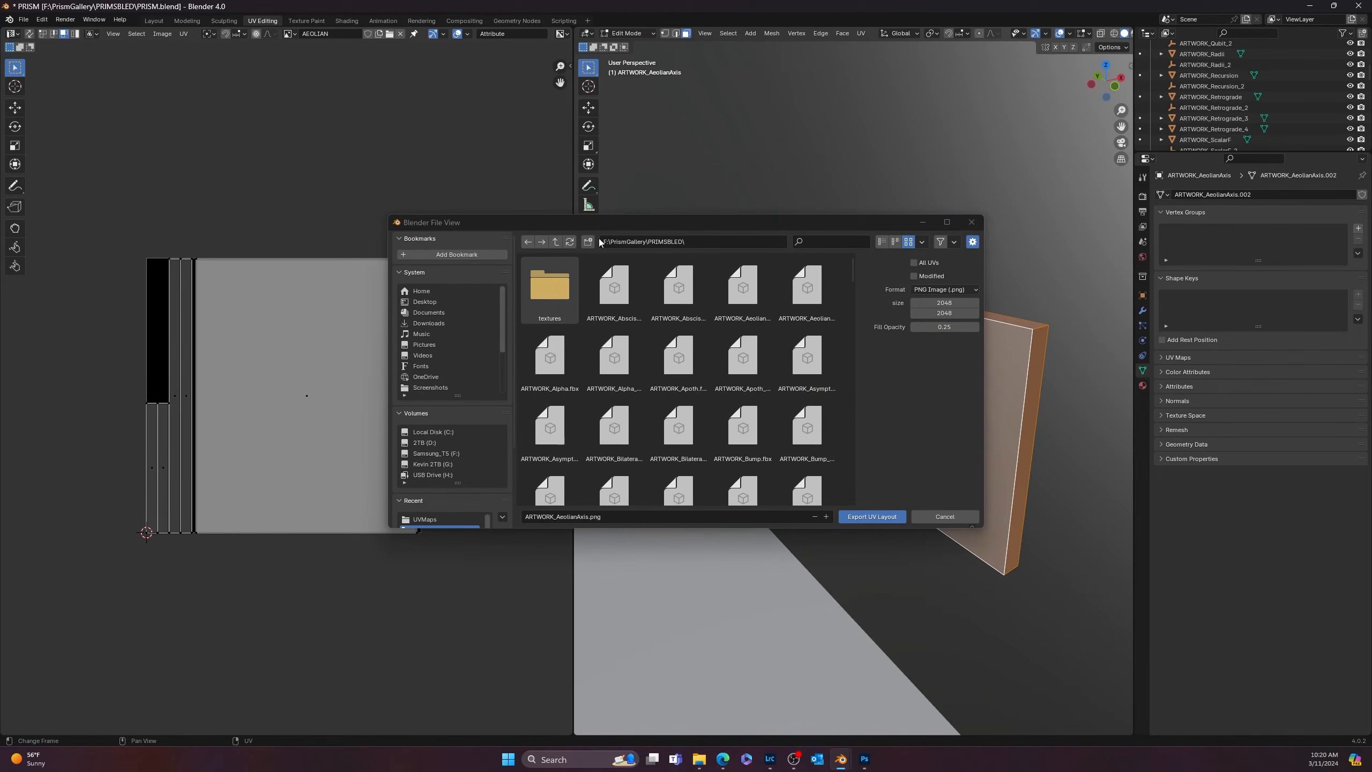
scroll(432, 476, down, 2)
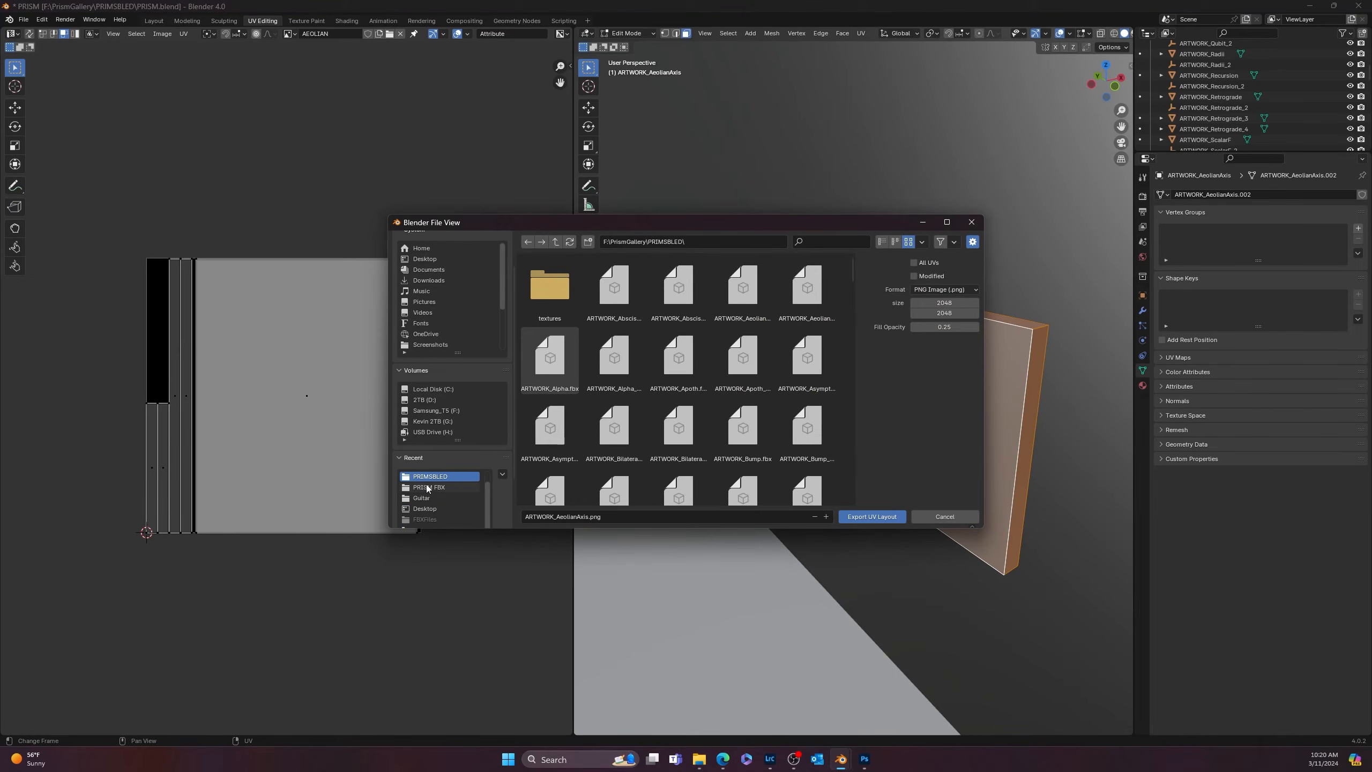
click(429, 488)
click(422, 498)
click(434, 487)
scroll(436, 357, up, 2)
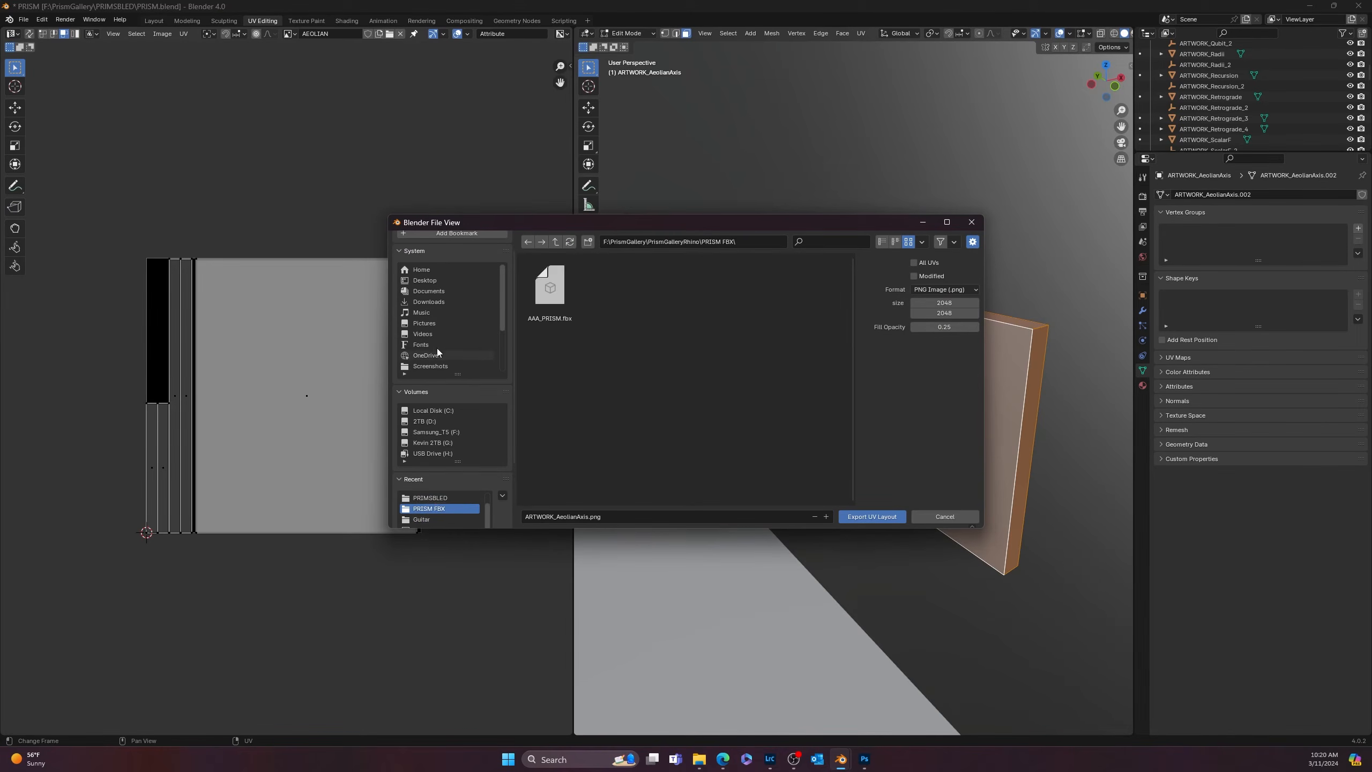
click(422, 431)
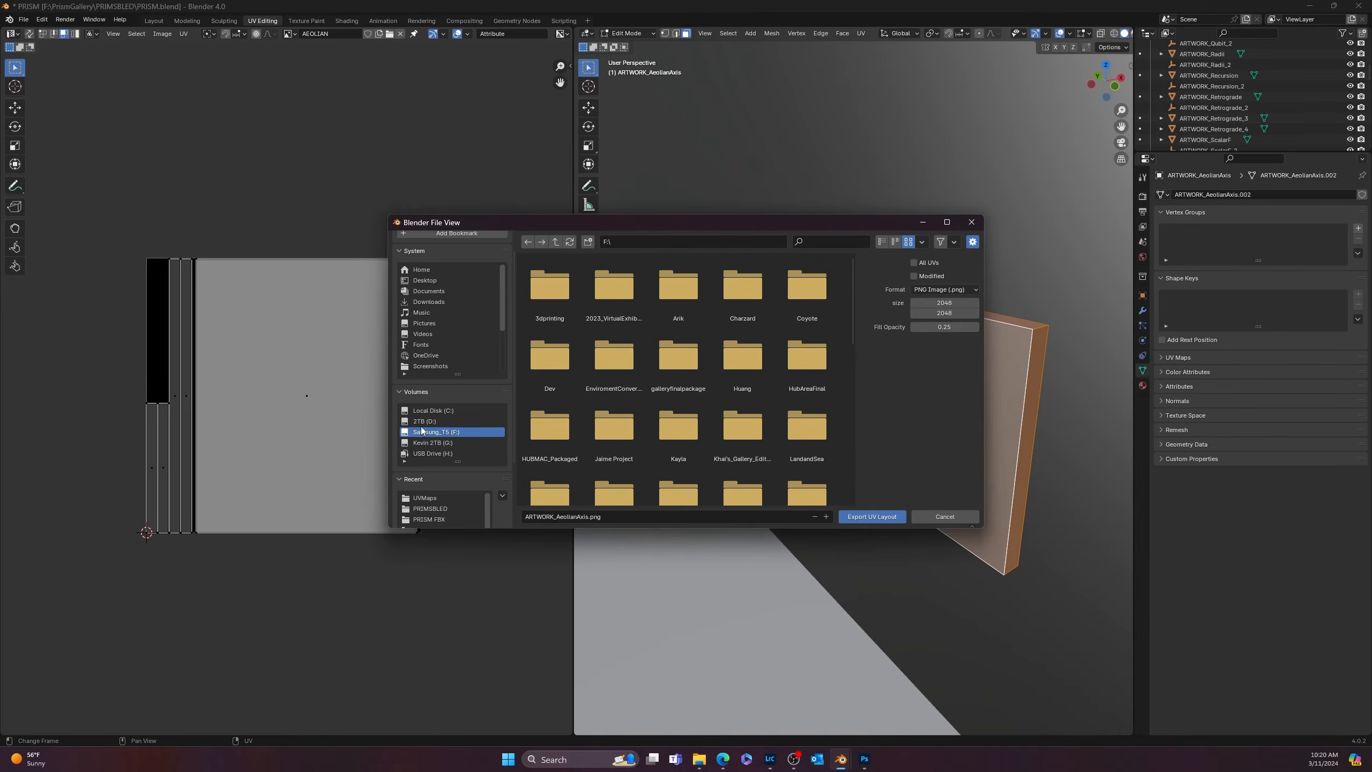
scroll(600, 405, down, 5)
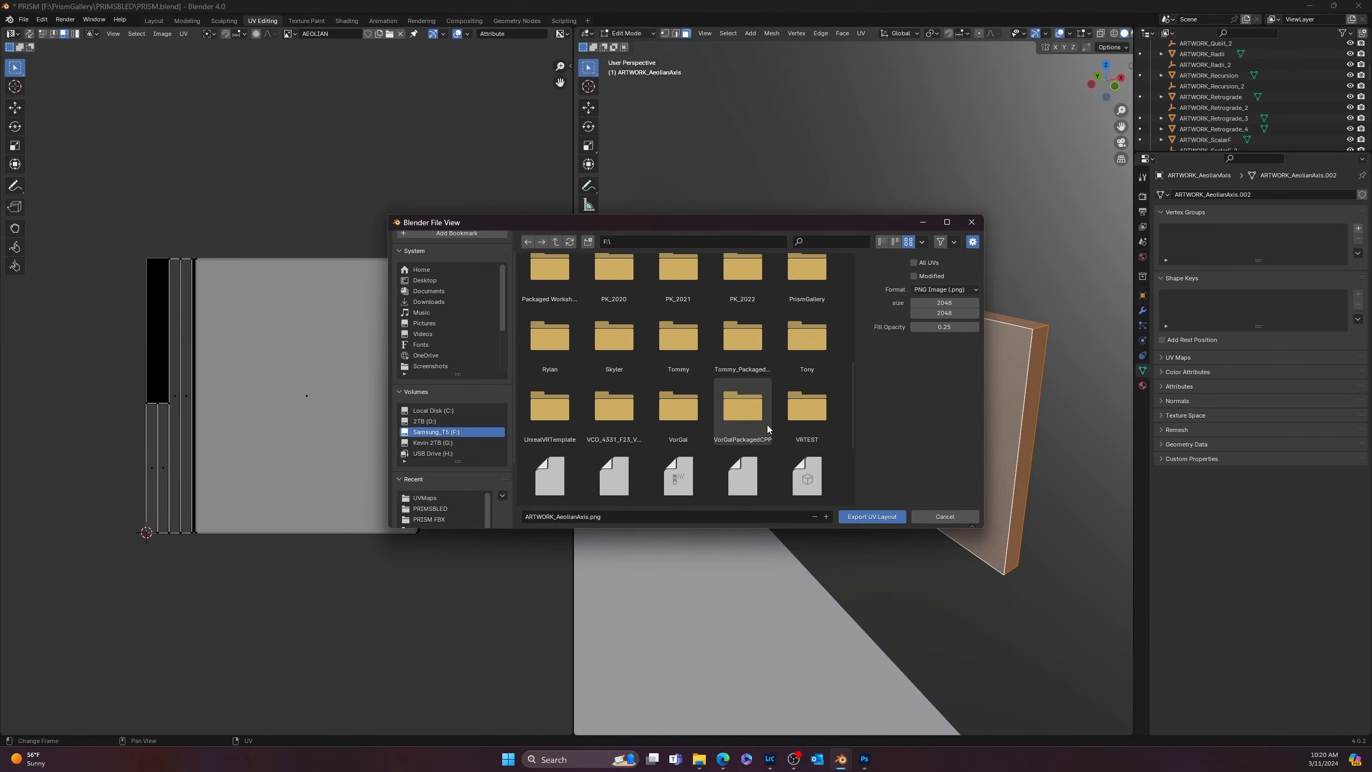
double_click(806, 329)
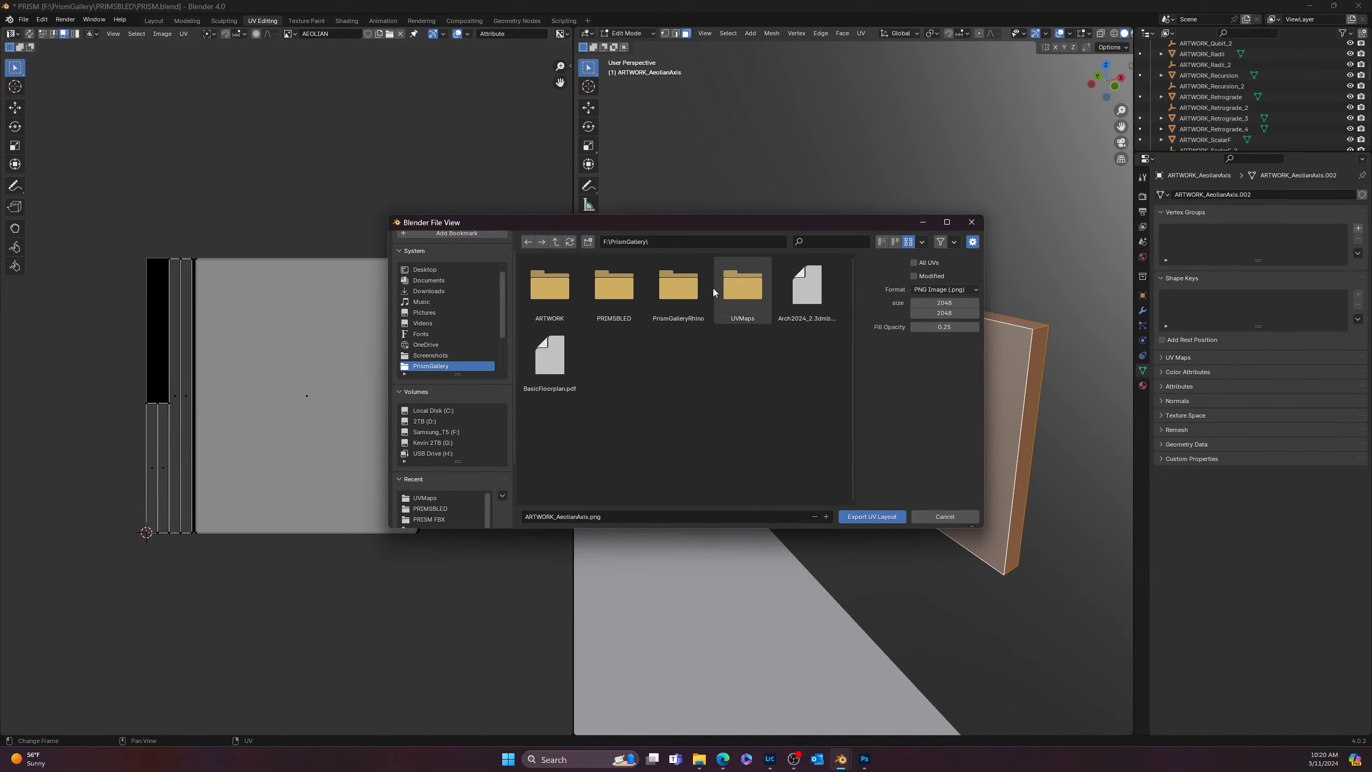
double_click(735, 279)
click(553, 292)
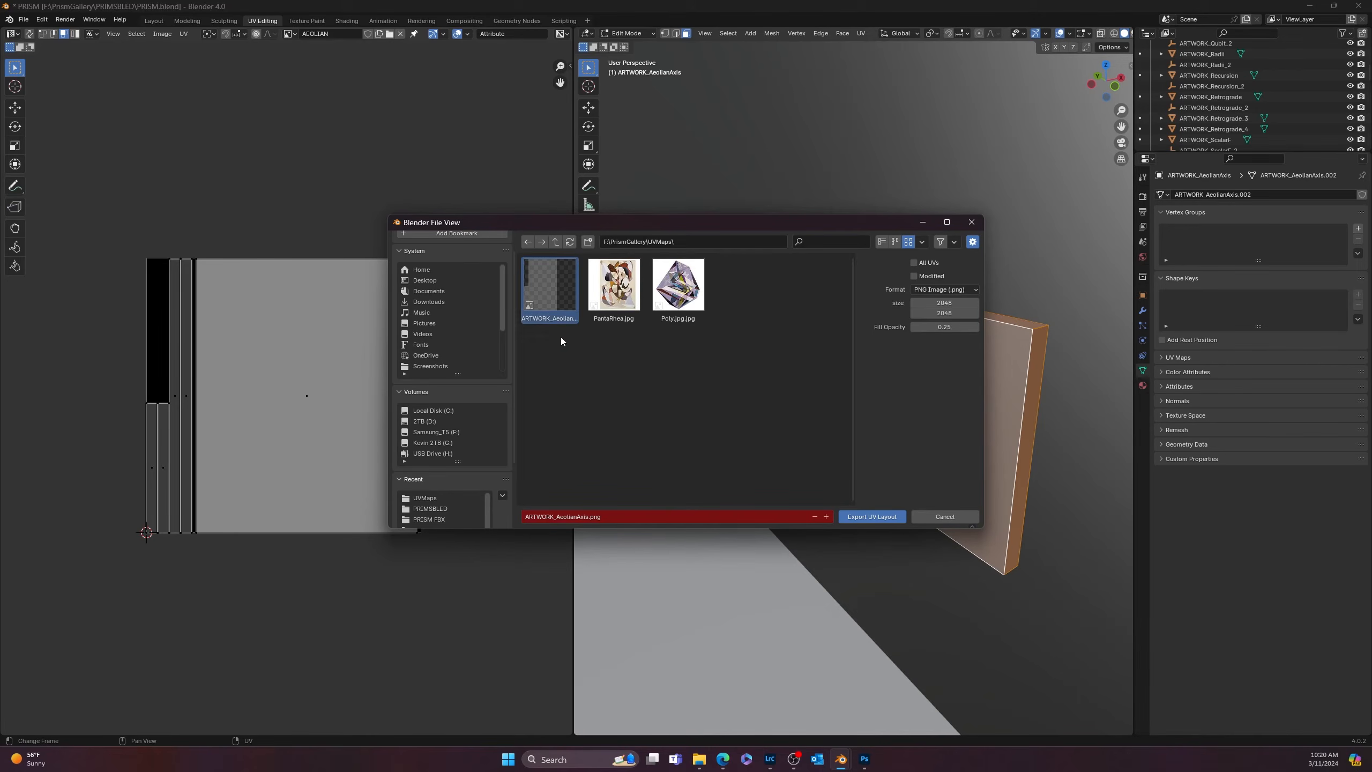
click(872, 516)
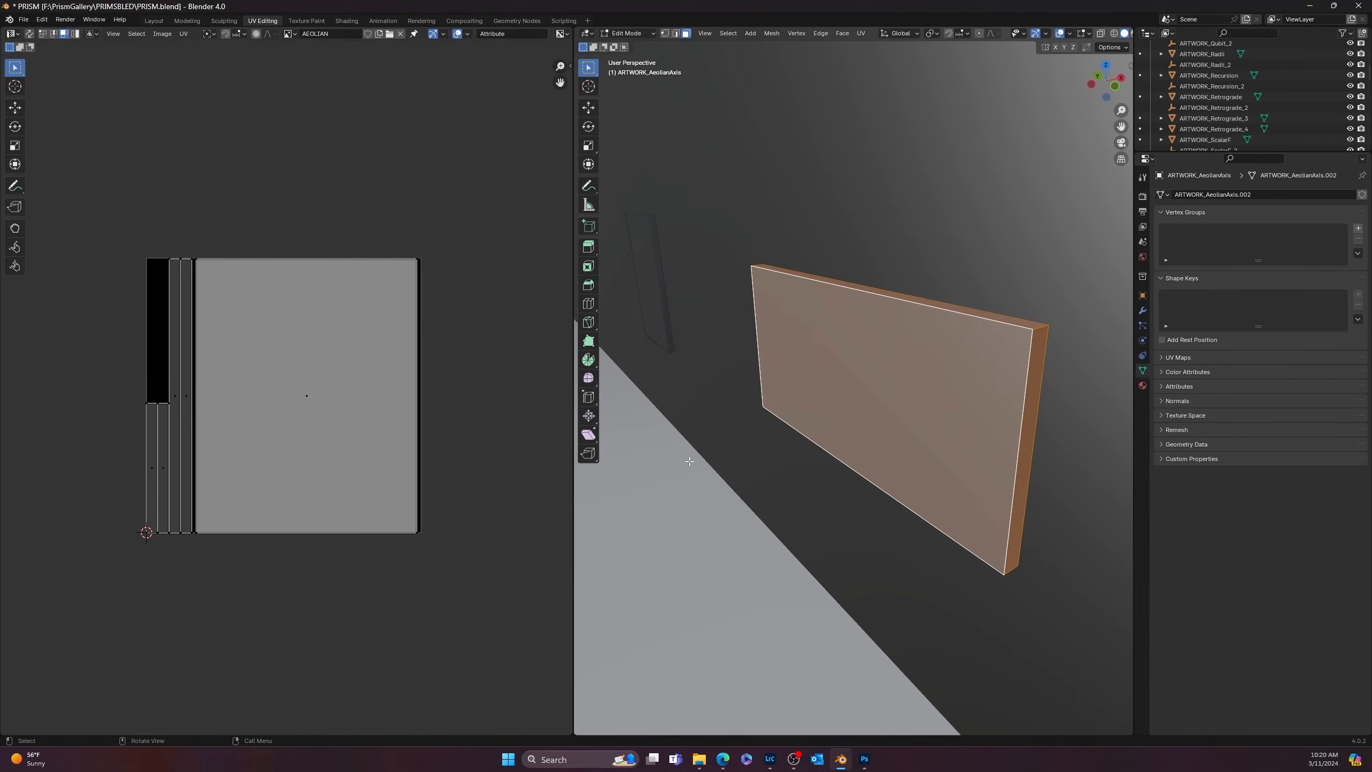
- Switch to Photoshop, close the outdated ARTWORK_AeolianAxis.png document, and reopen the newly exported file from the UVMaps folder
click(1309, 6)
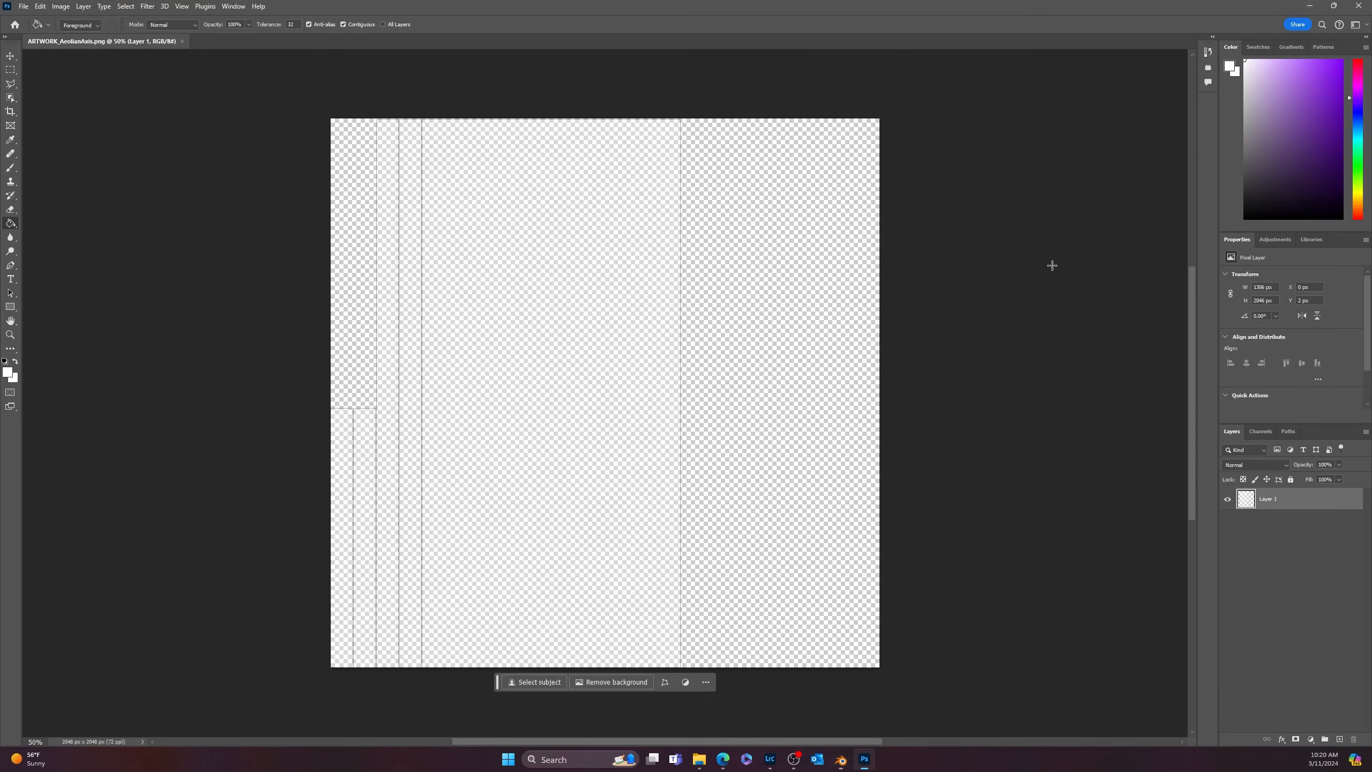
click(183, 42)
click(699, 760)
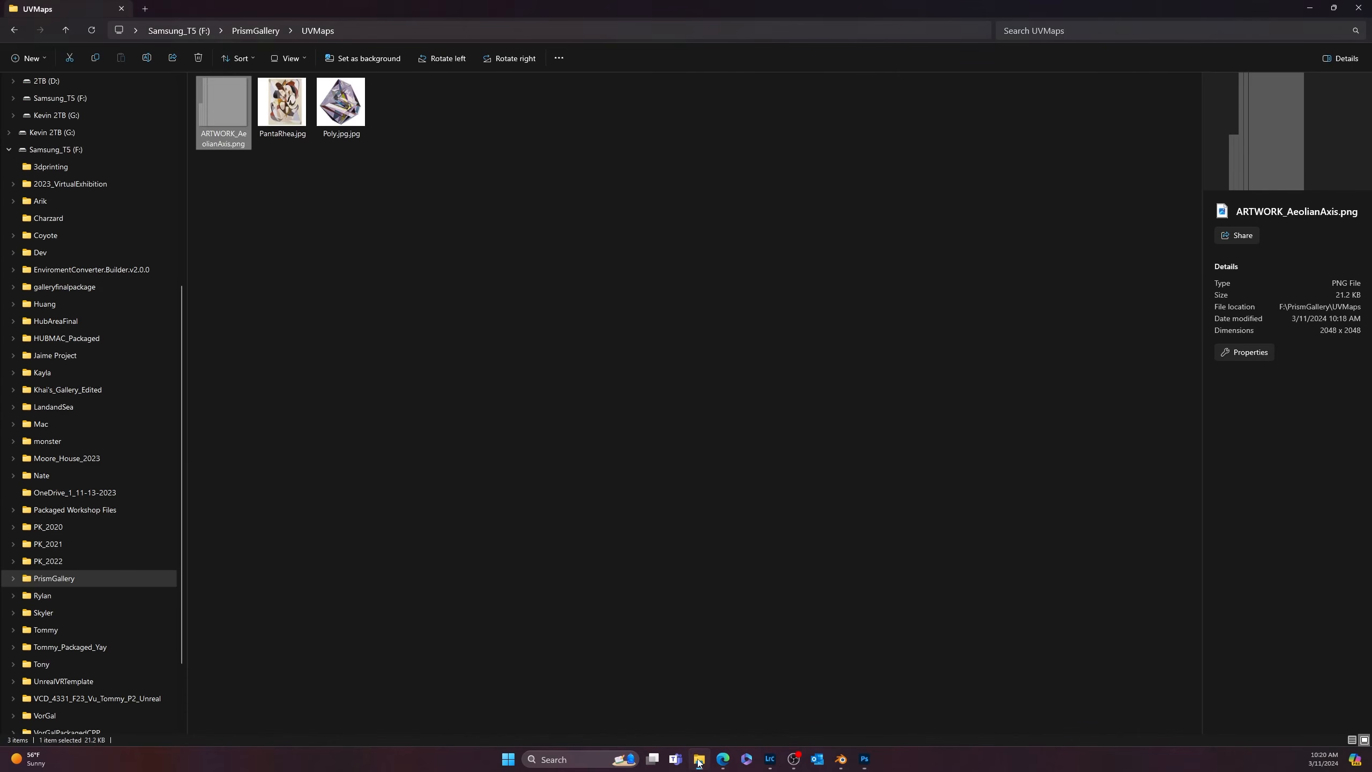
right_click(218, 112)
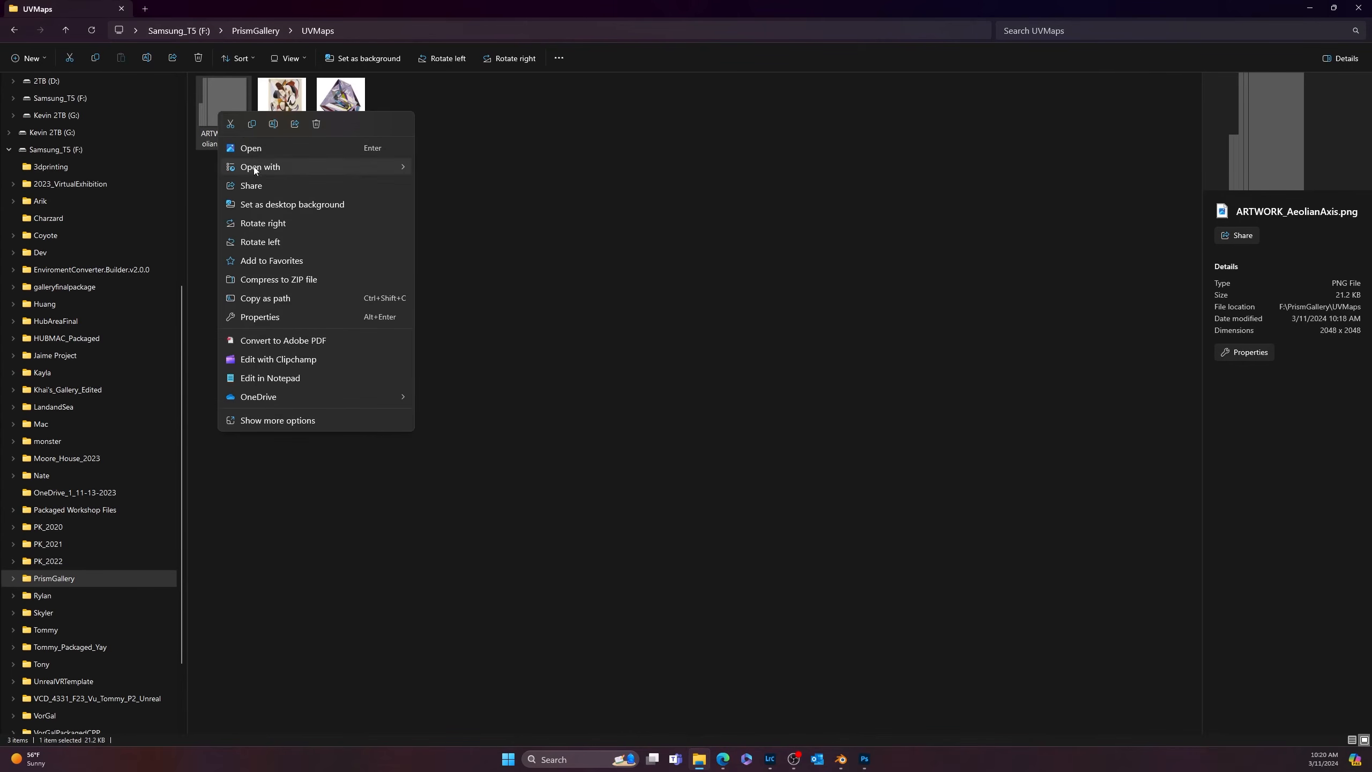
mouse_move(281, 167)
click(466, 206)
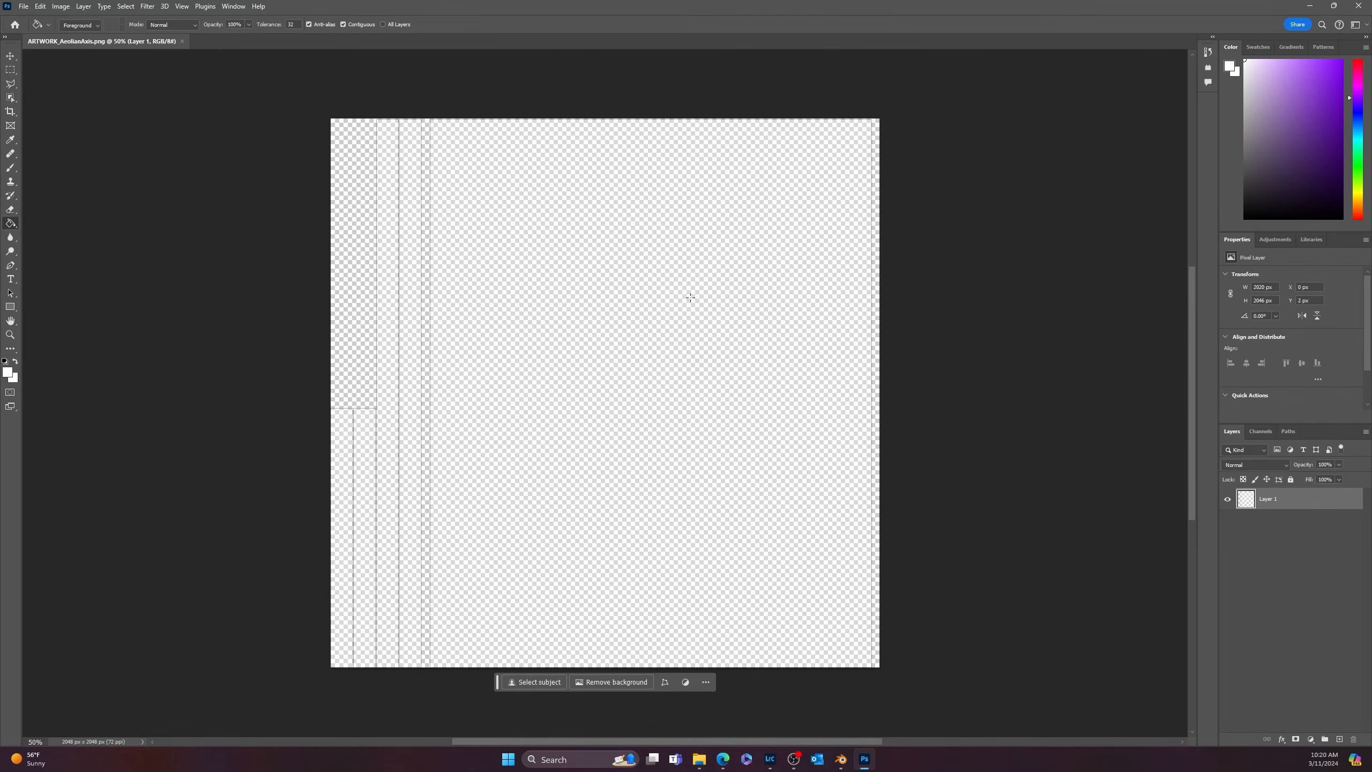
- Open the PrismGallery ARTWORK folder in File Explorer and place its window, reduced, over the Photoshop document
click(699, 759)
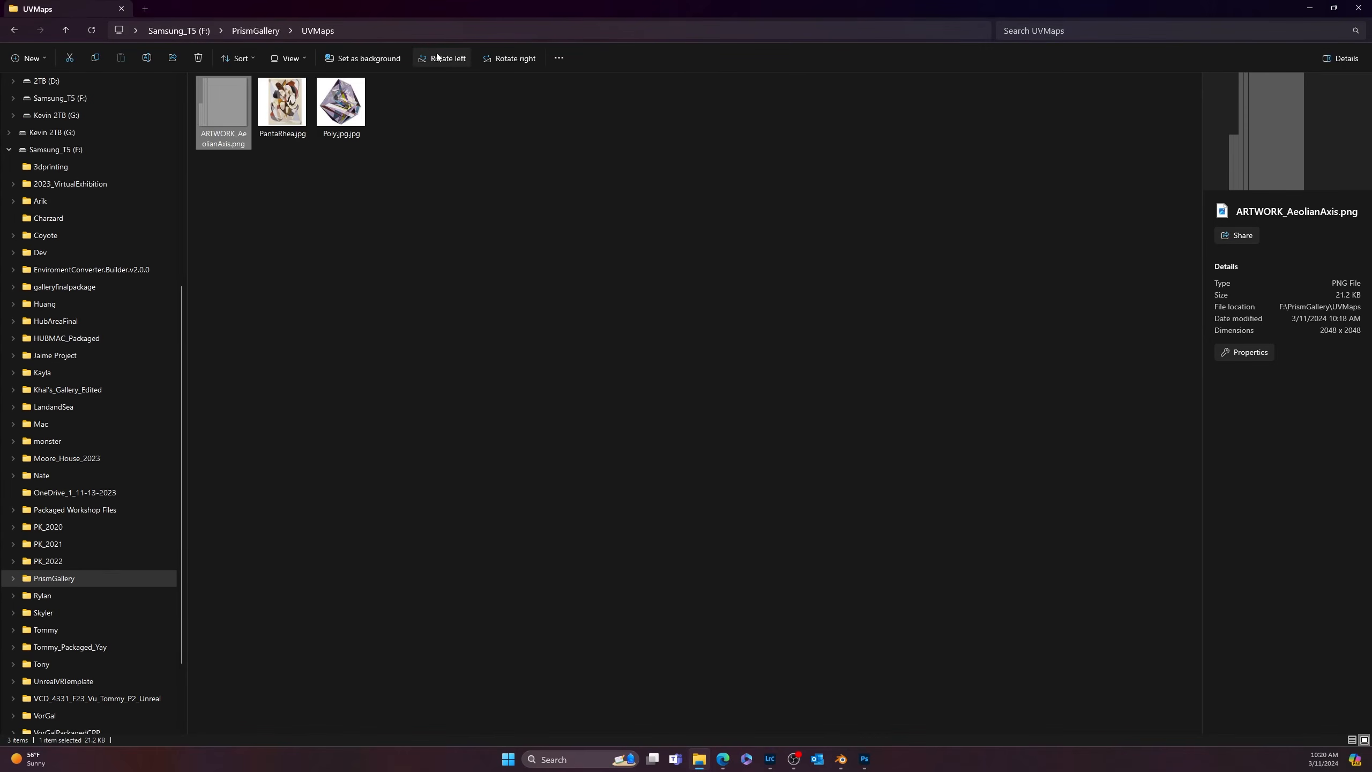
click(254, 30)
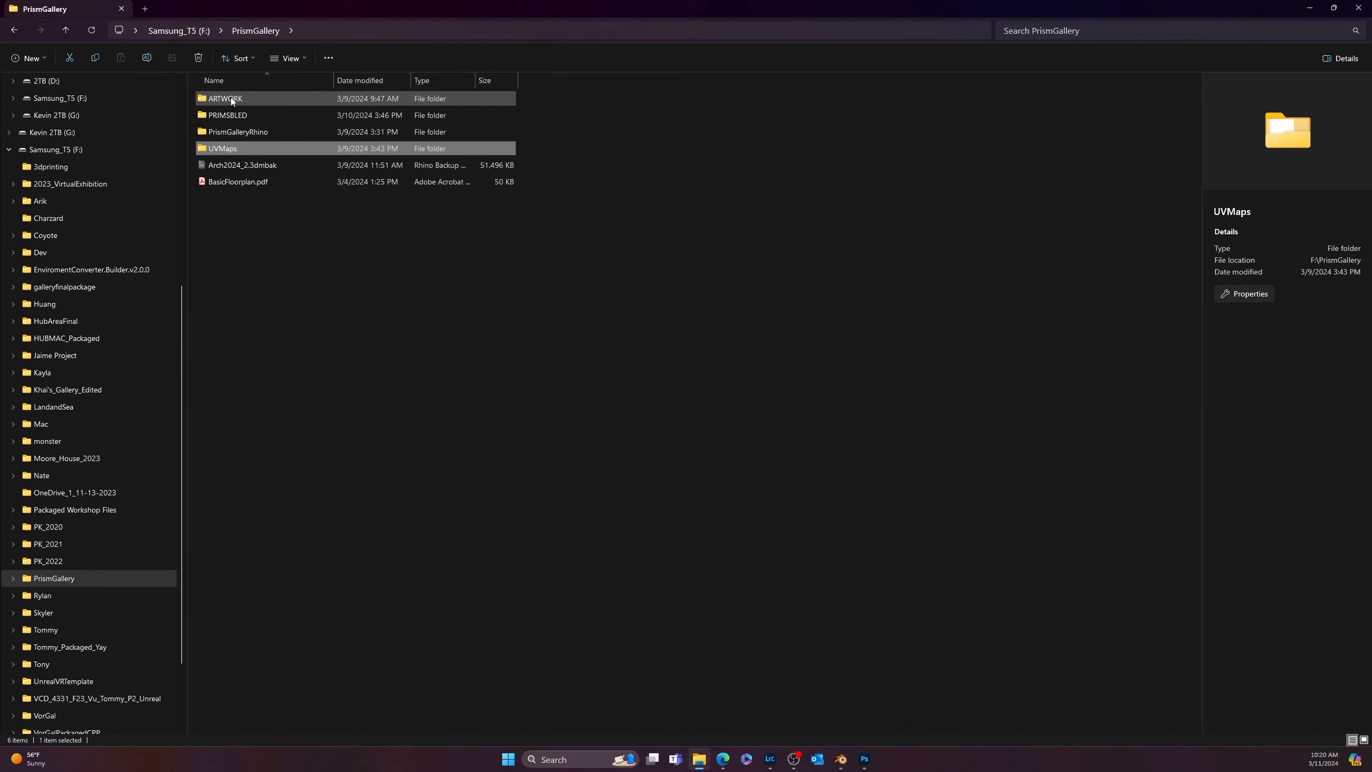
double_click(231, 98)
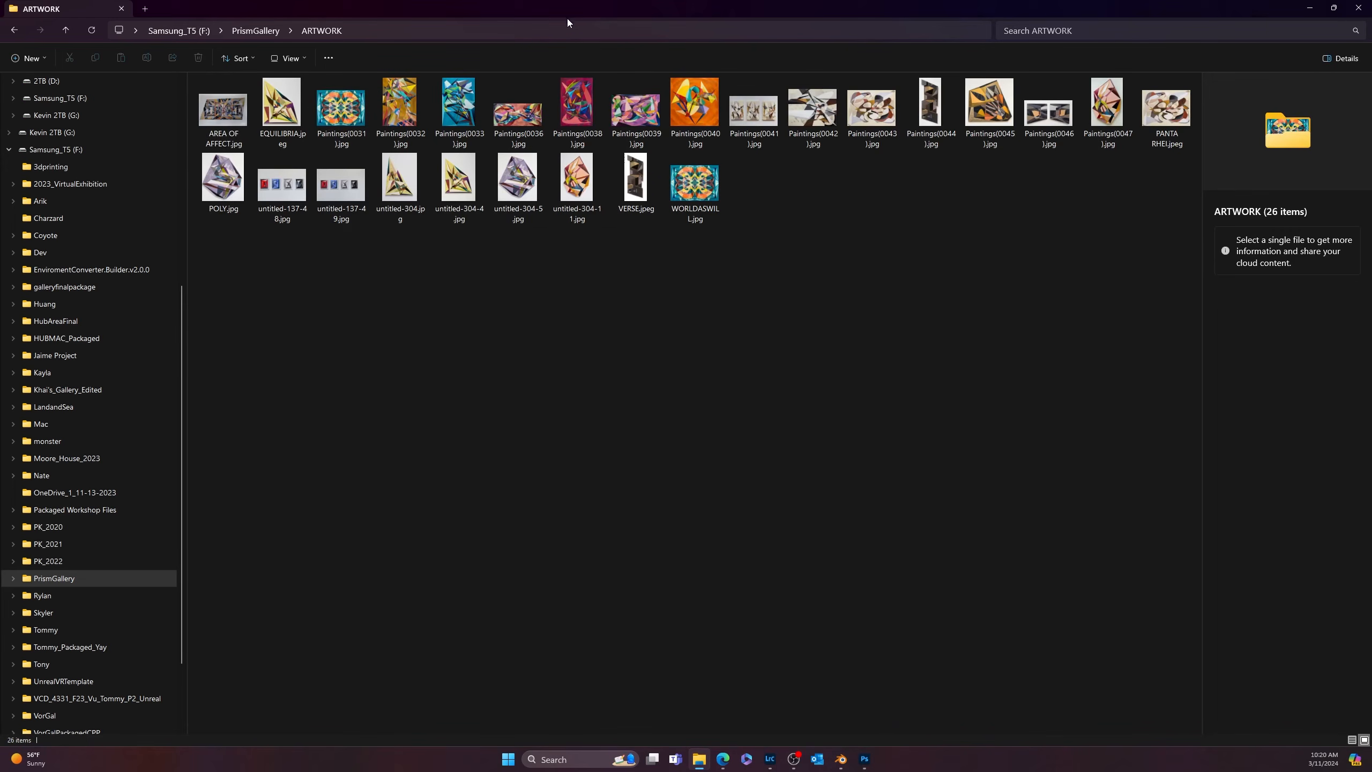
click(567, 27)
mouse_move(611, 11)
mouse_down()
mouse_move(671, 66)
mouse_move(1012, 244)
mouse_up()
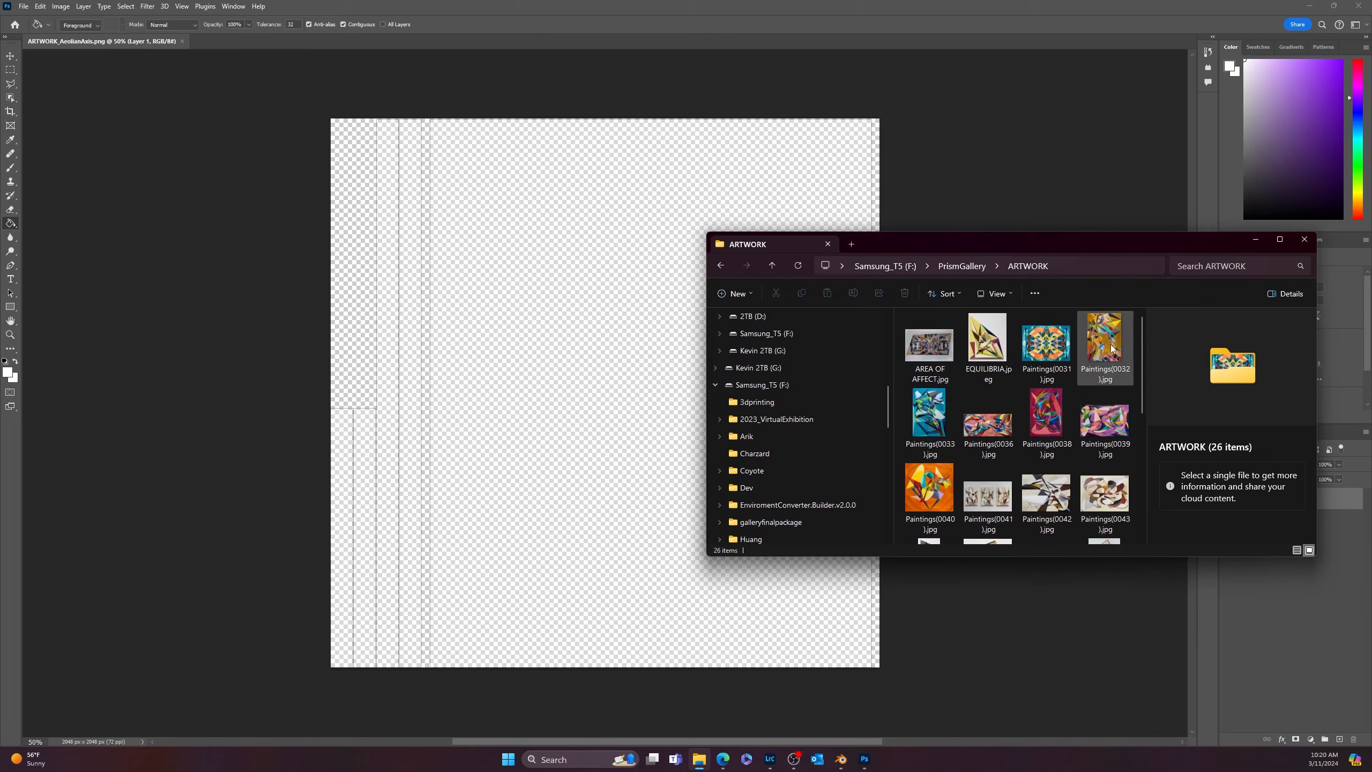
- Find Paintings(0036).jpg in the ARTWORK folder and open it as a separate document in Photoshop
scroll(1041, 501, down, 5)
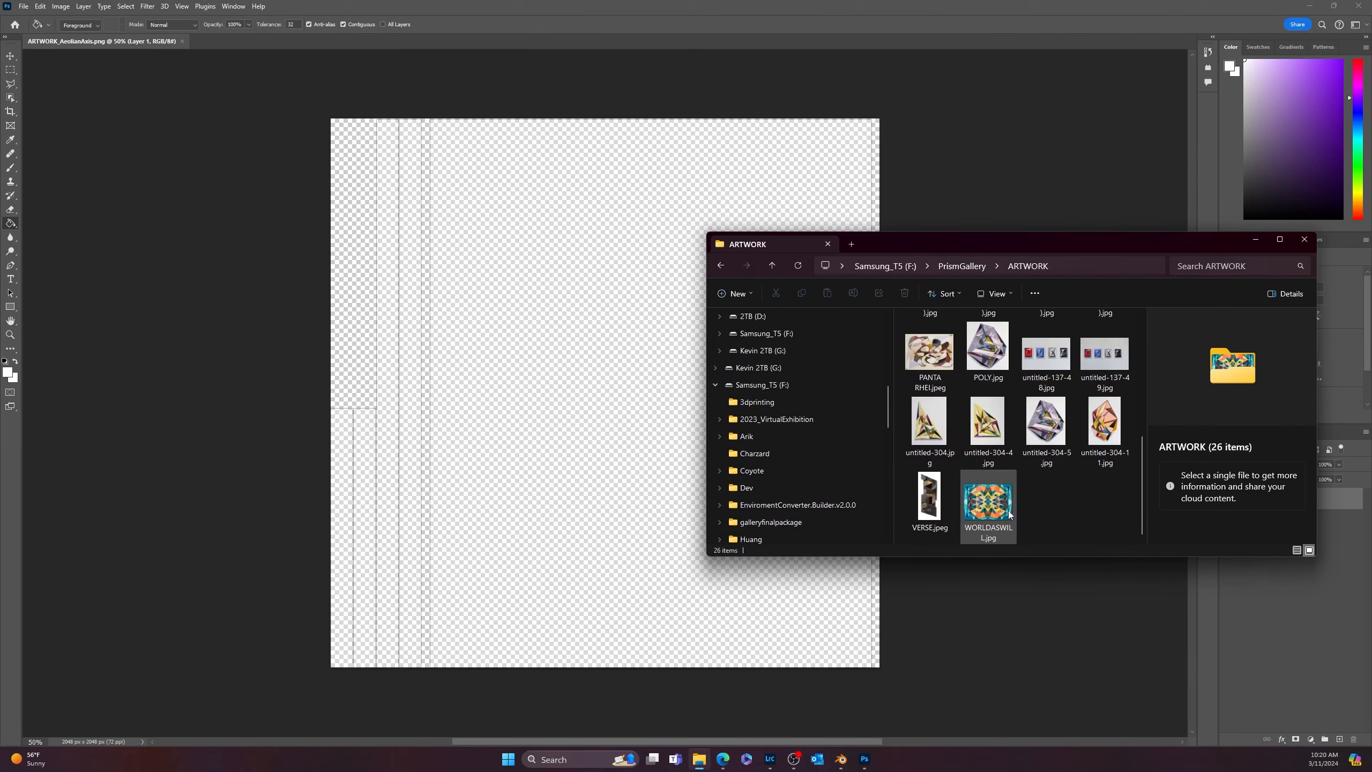
scroll(1027, 476, up, 5)
click(989, 427)
mouse_move(988, 440)
mouse_down()
mouse_move(571, 117)
mouse_move(343, 43)
mouse_up()
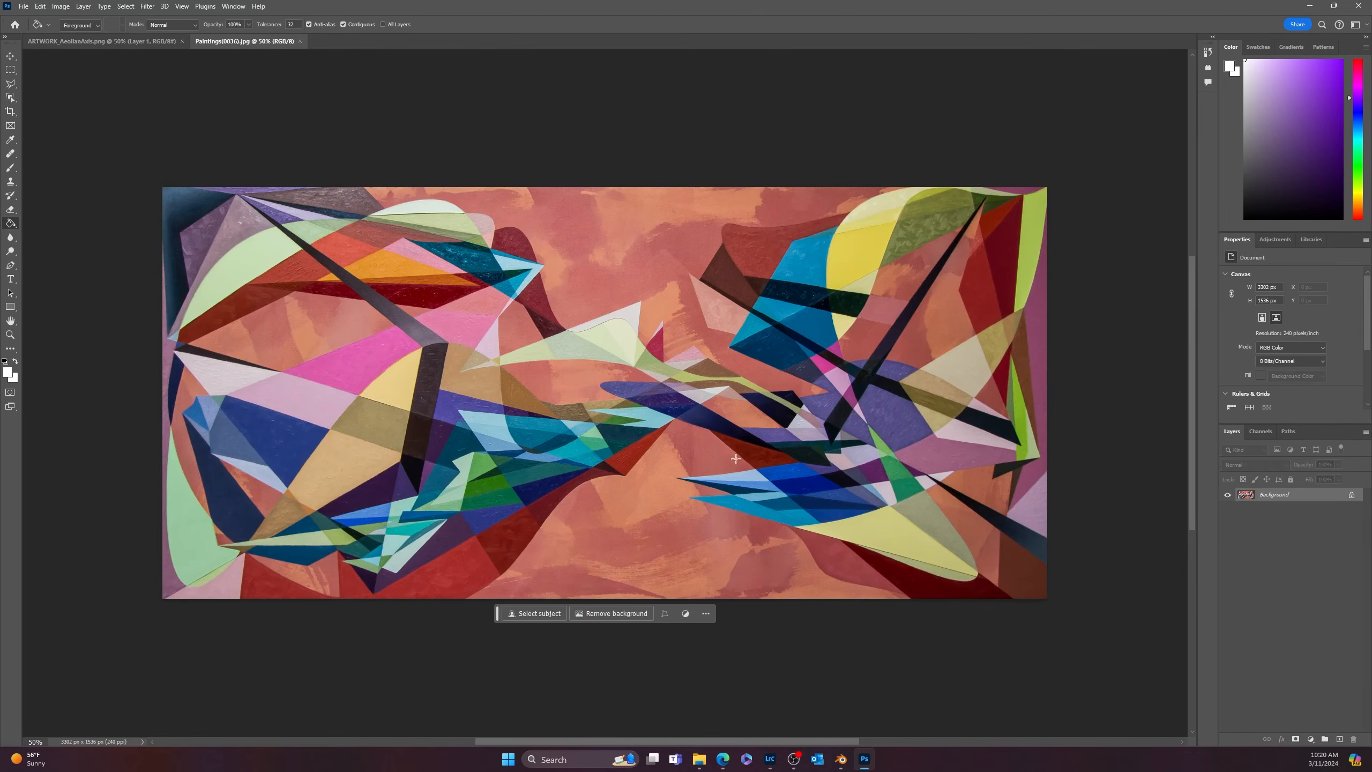
- Float the painting's document and copy the painting as a new layer onto ARTWORK_AeolianAxis.png, then minimize the painting's window
drag(260, 52, 519, 172)
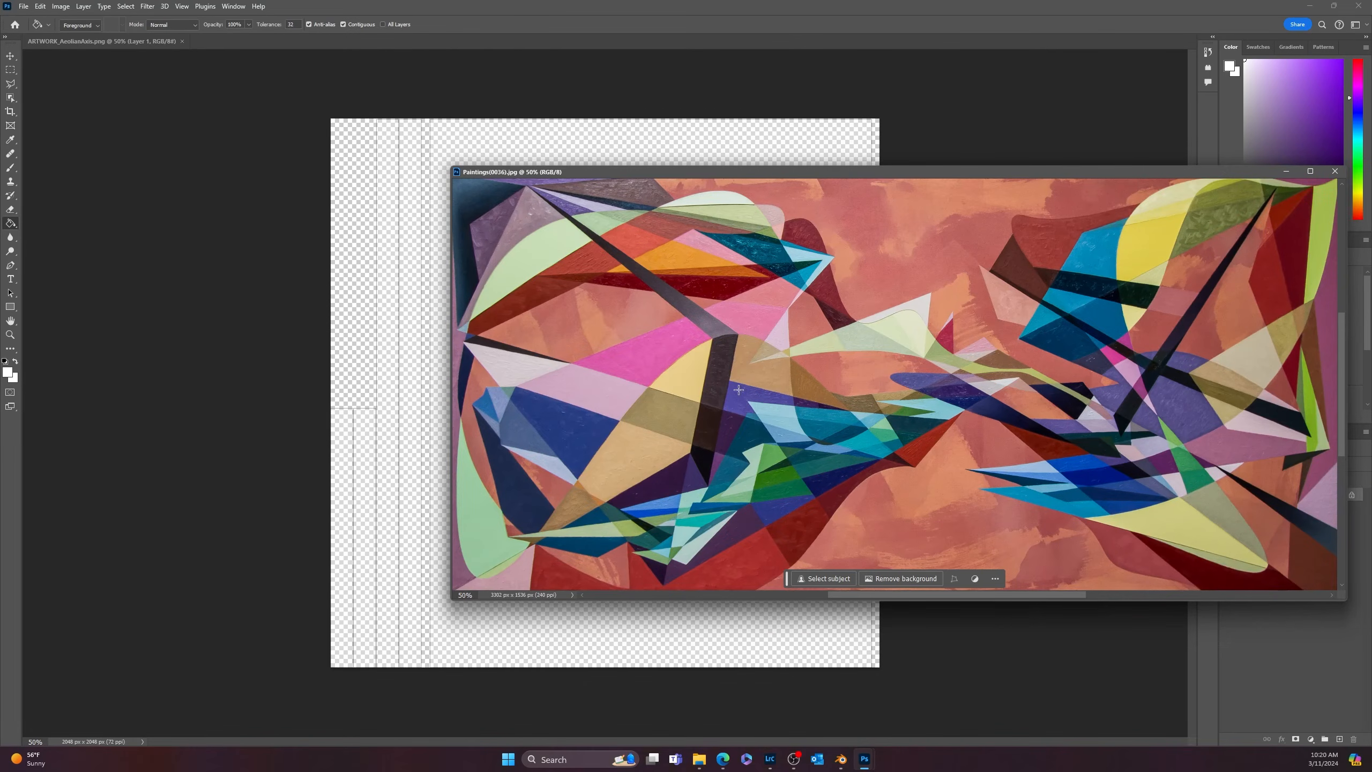
key(v)
mouse_move(787, 390)
mouse_down()
mouse_move(413, 319)
mouse_move(406, 348)
mouse_up()
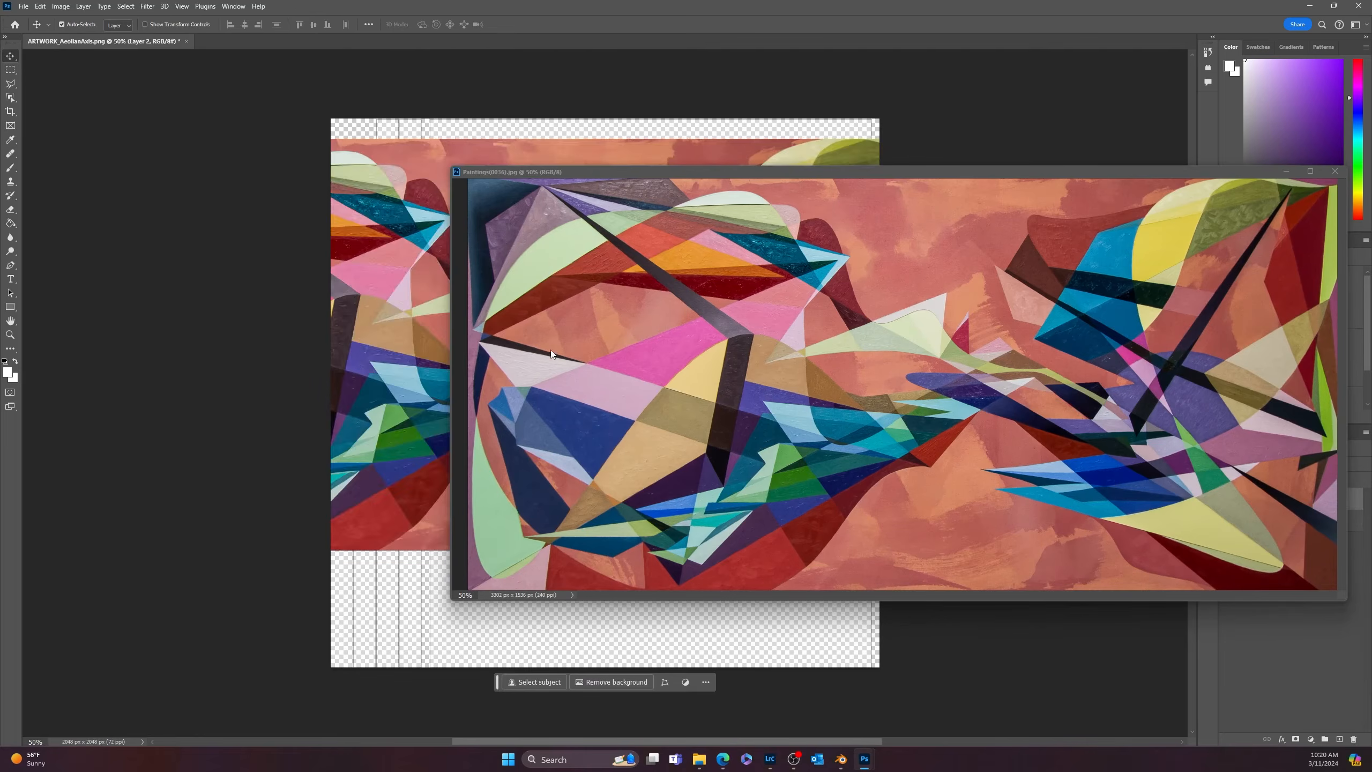
click(1289, 171)
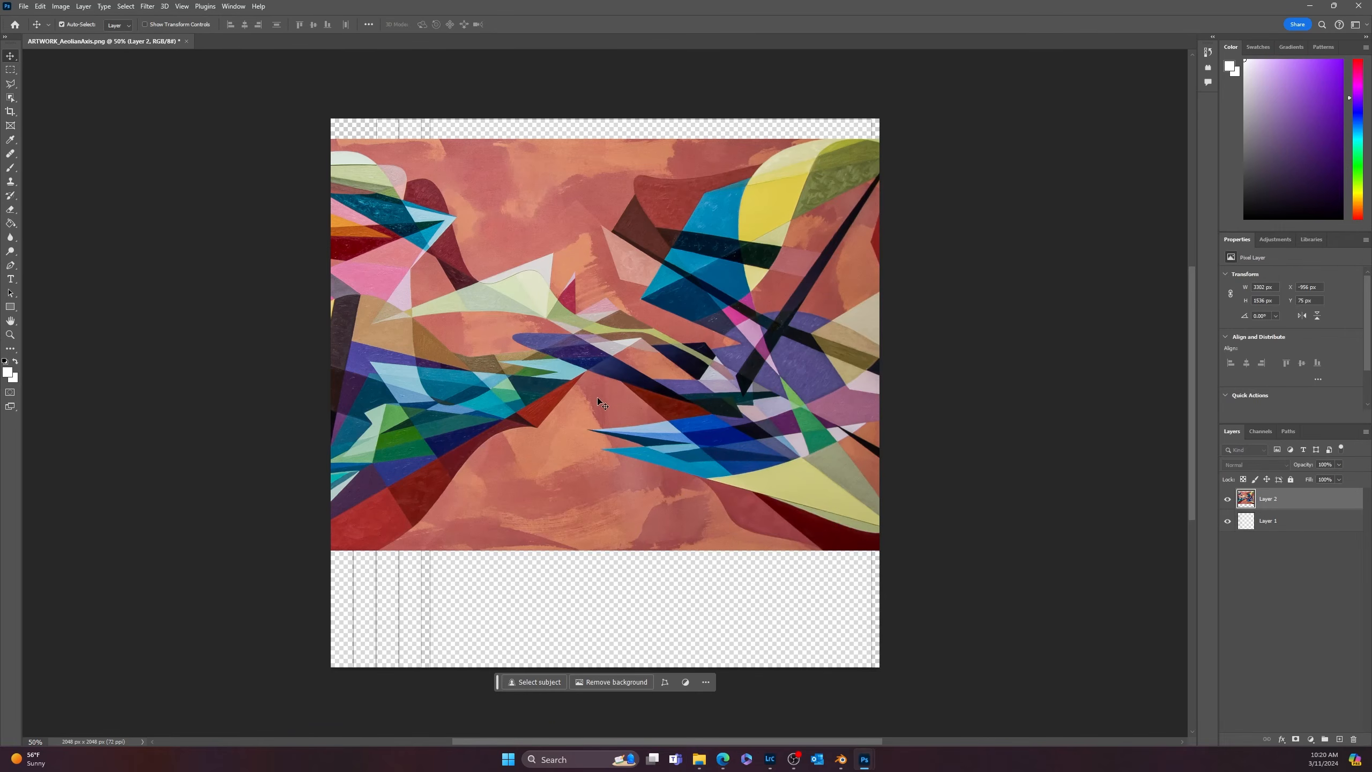
- Rotate the painting layer by -90 degrees and stretch its width to span the large front-face UV area
key(ctrl+t)
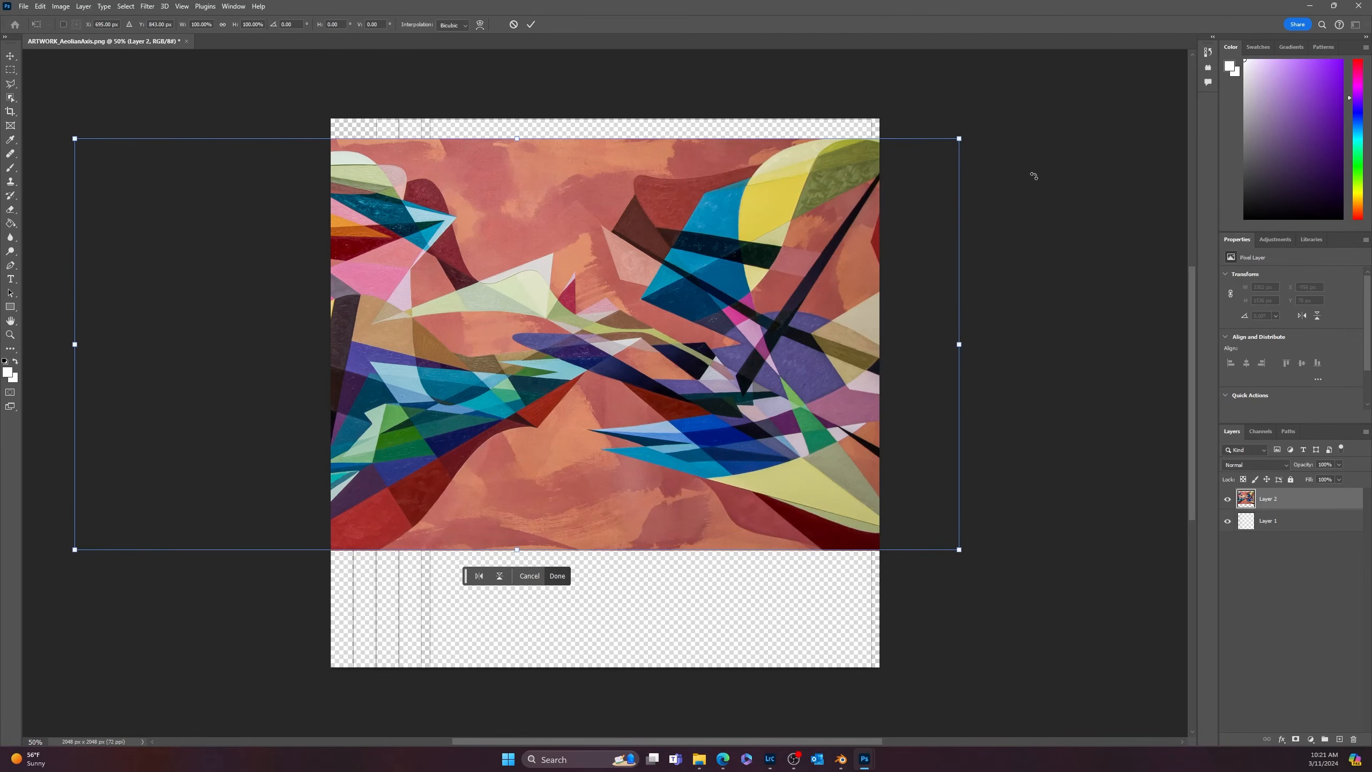
mouse_move(1022, 108)
mouse_down()
mouse_move(805, 76)
mouse_move(392, 82)
mouse_up()
scroll(419, 365, down, 3)
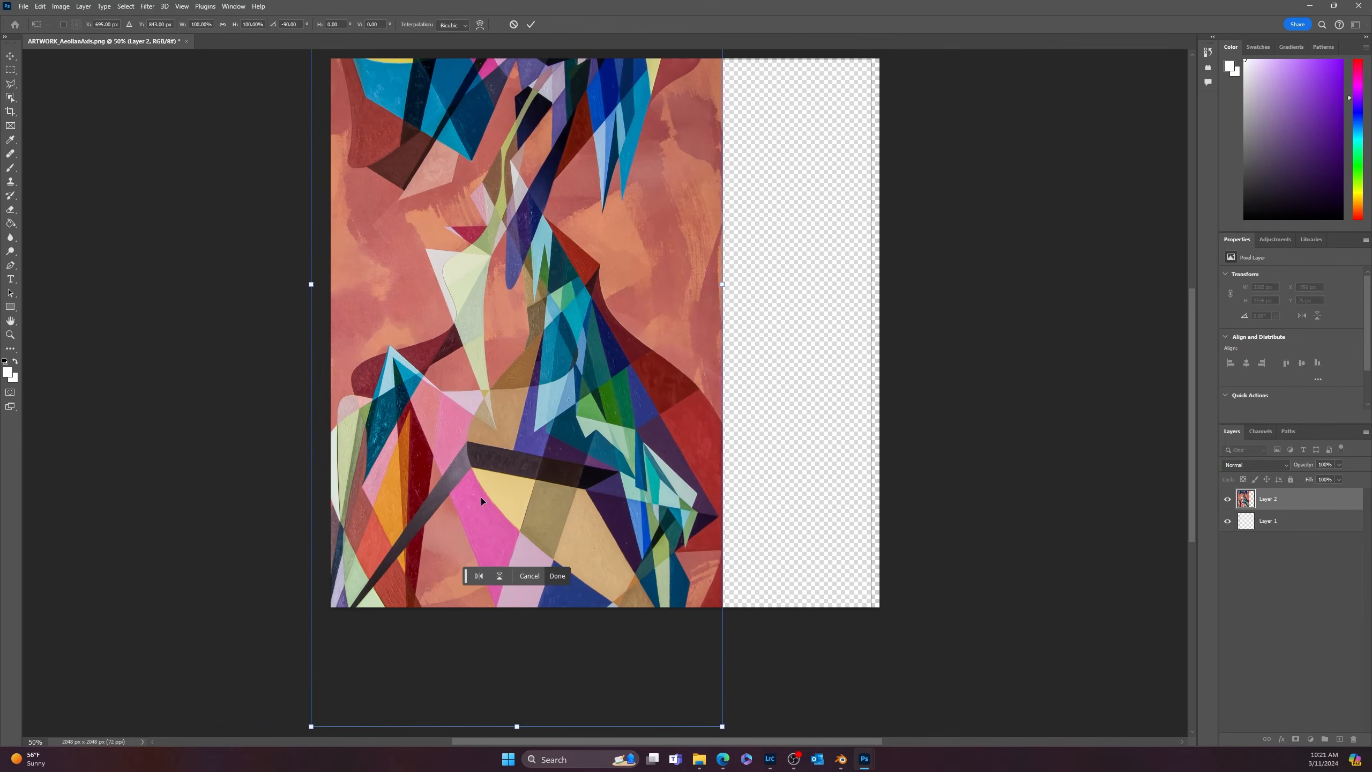
drag(312, 710, 430, 591)
drag(724, 217, 871, 211)
- Compress the painting layer vertically to about 2046 px so it fits the front-face UV height, and apply the transform
scroll(862, 508, up, 5)
scroll(862, 509, up, 3)
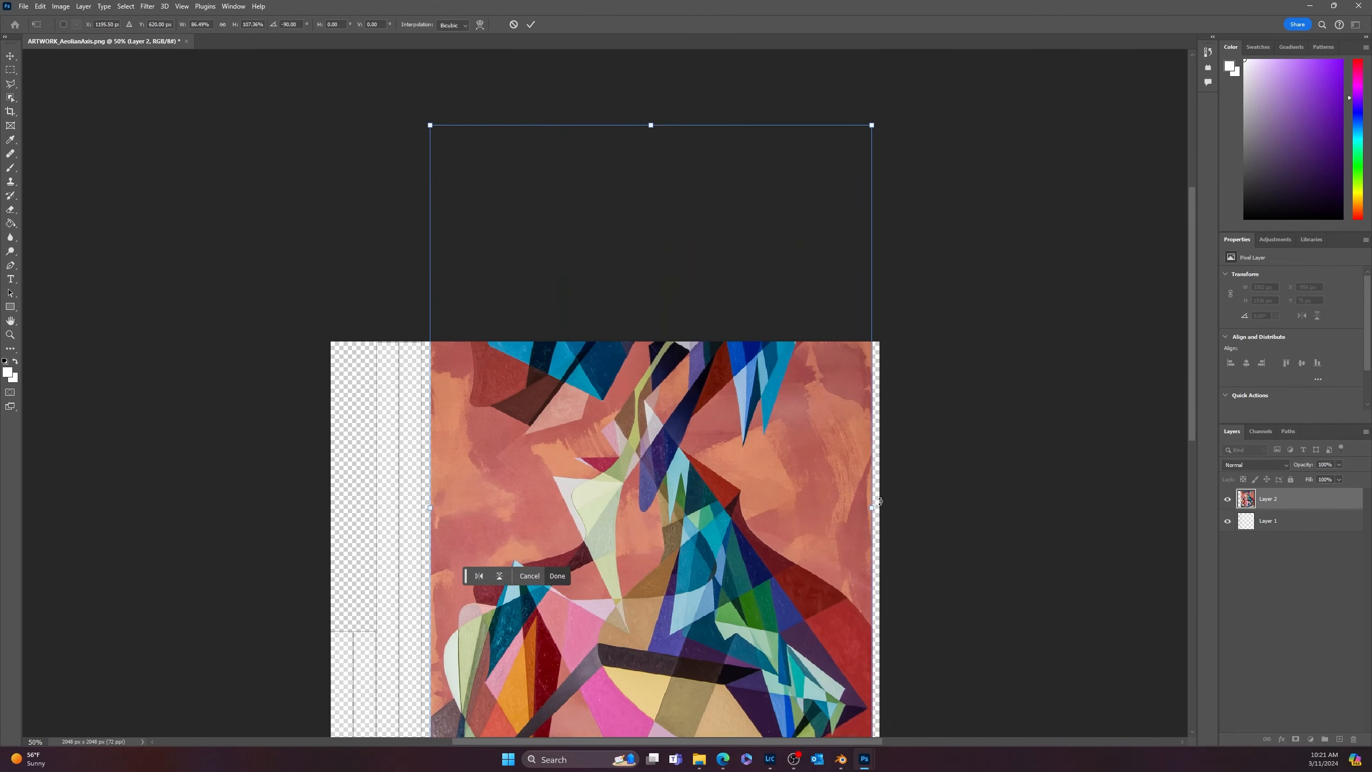
drag(652, 168, 648, 386)
scroll(614, 463, down, 3)
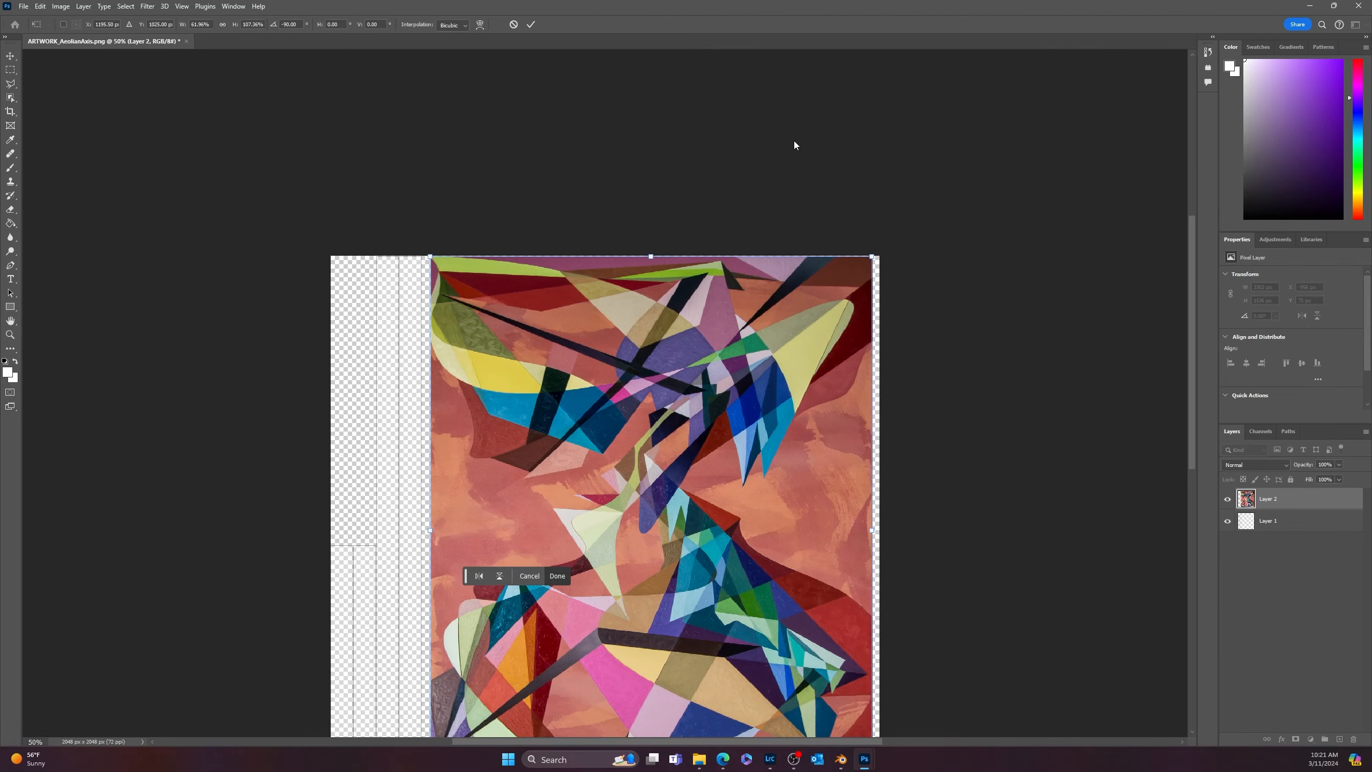
key(Return)
scroll(708, 423, down, 2)
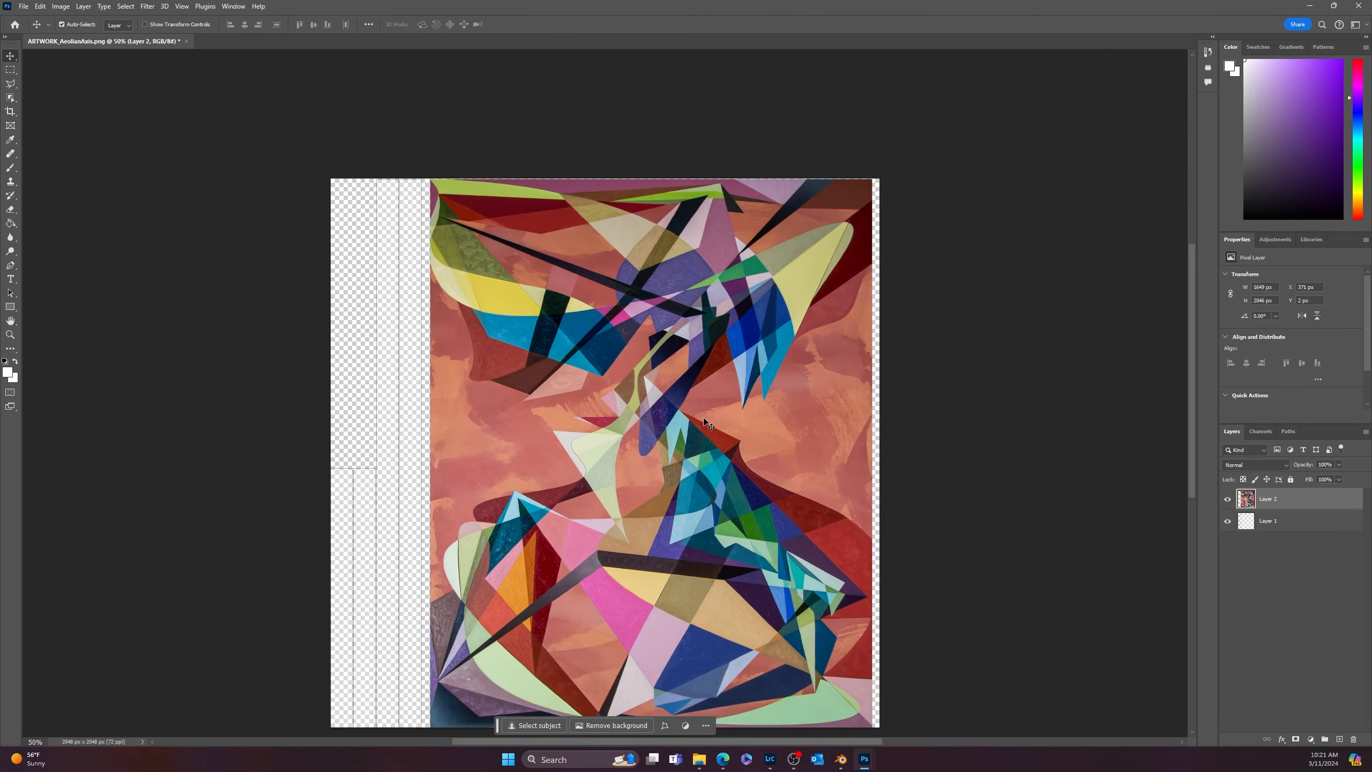
- Sample the painting's salmon color #d17f69 as the foreground color and fill the empty area around the painting with the Paint Bucket
scroll(708, 424, down, 2)
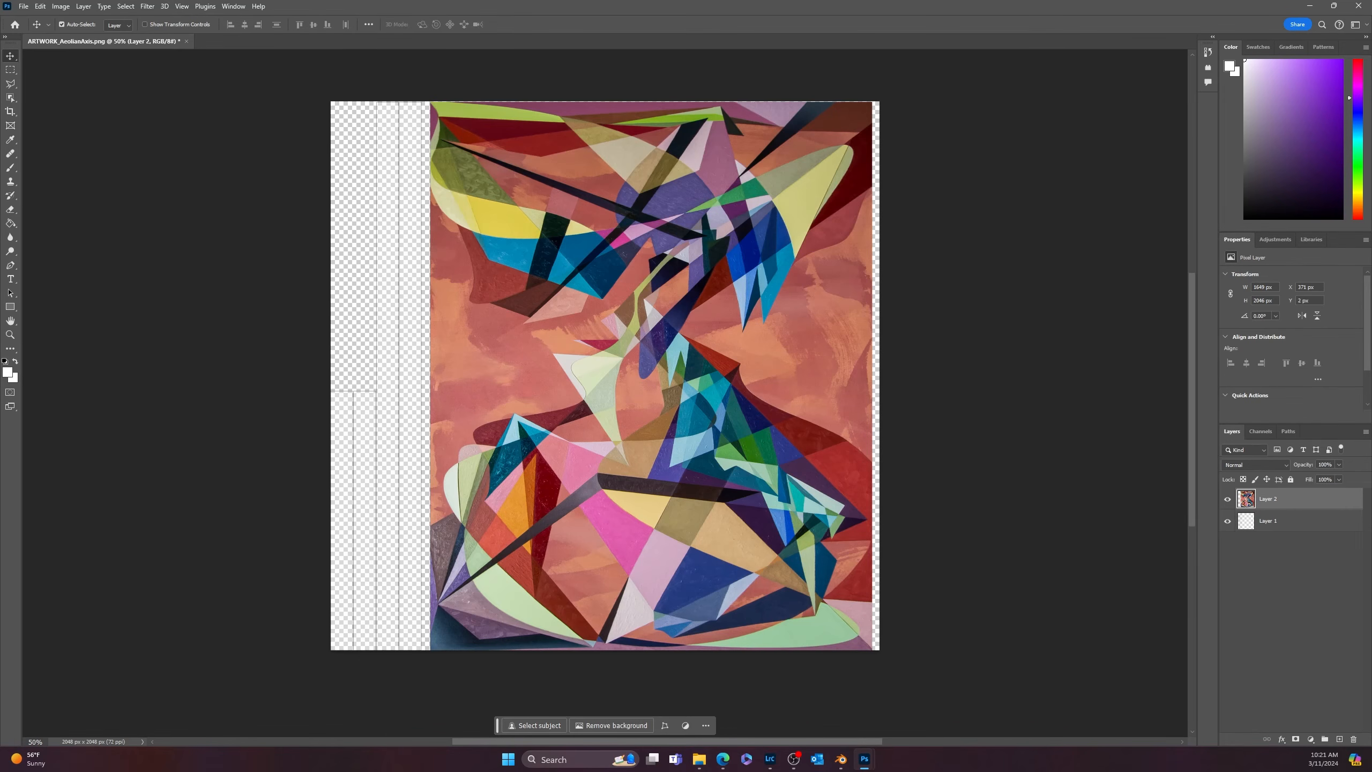
click(8, 372)
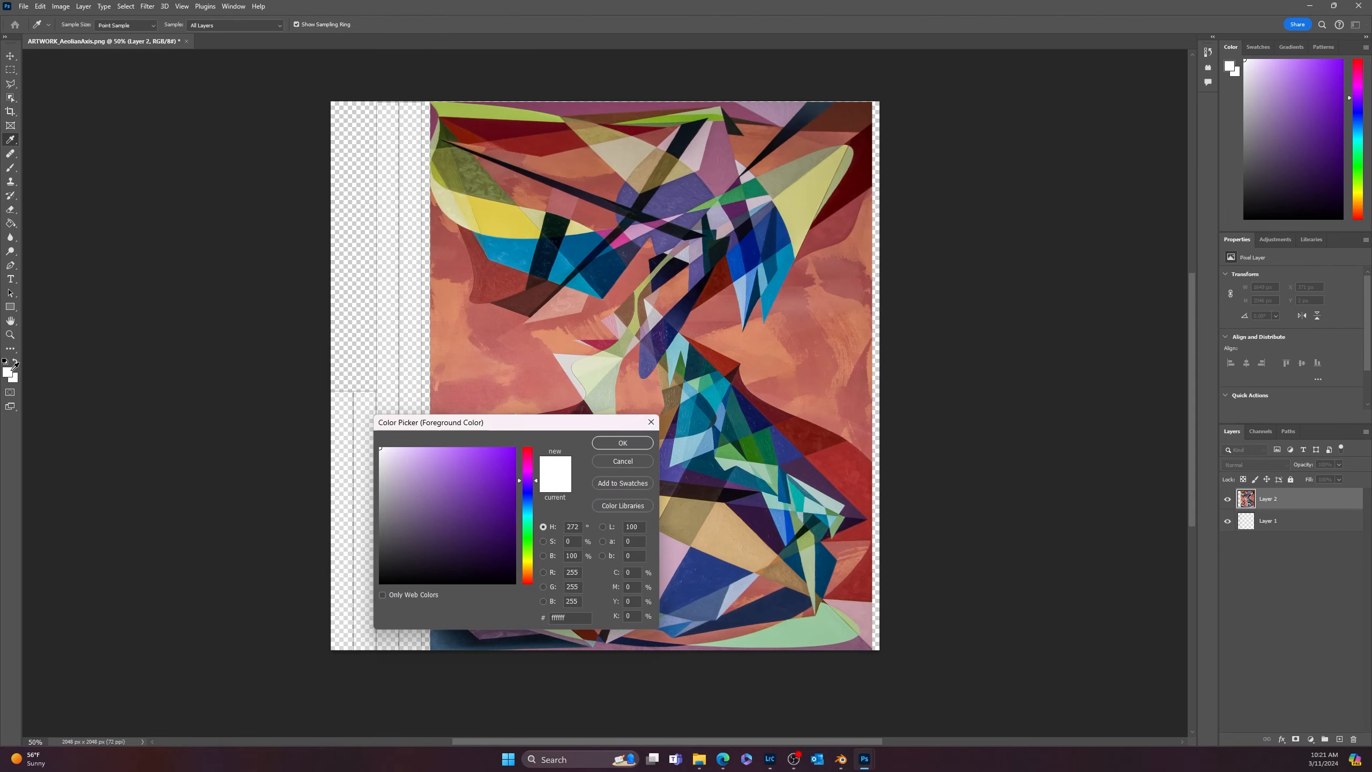
click(464, 367)
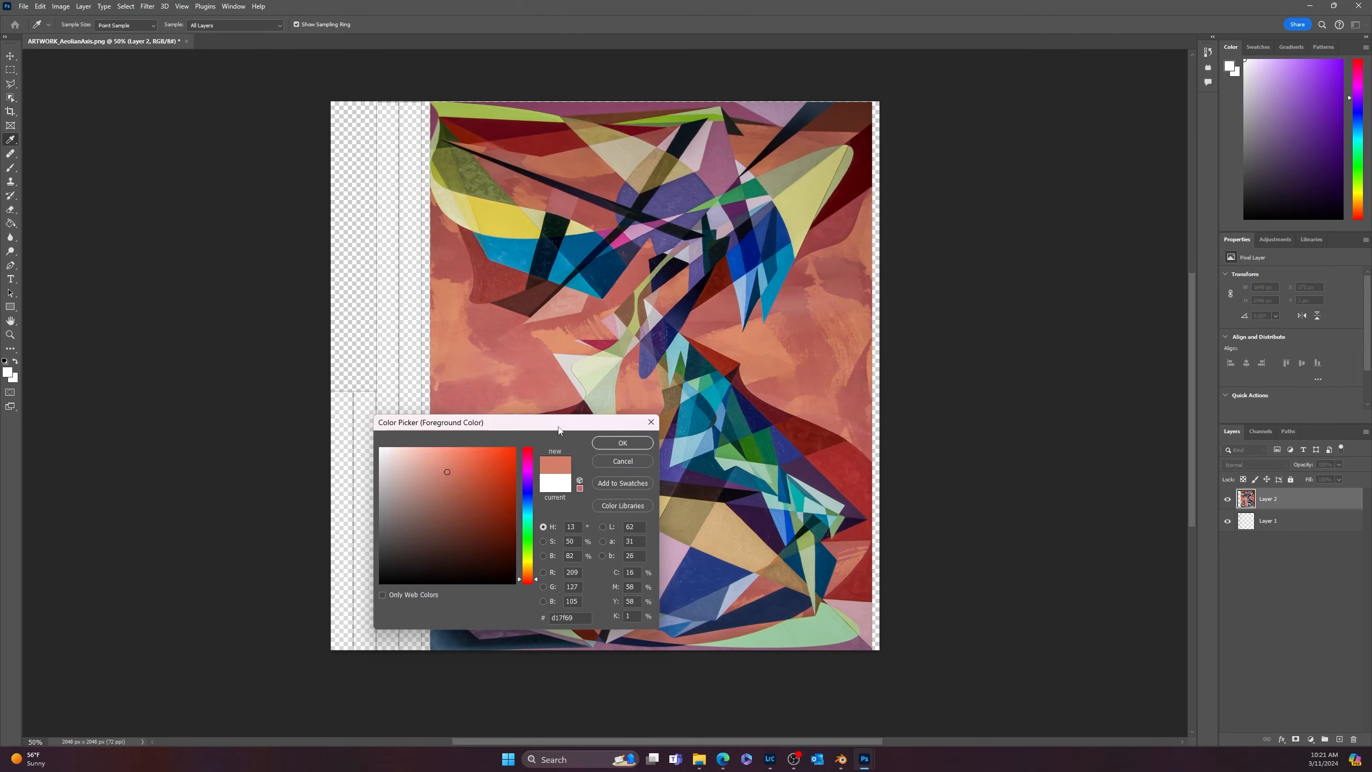
click(629, 443)
key(g)
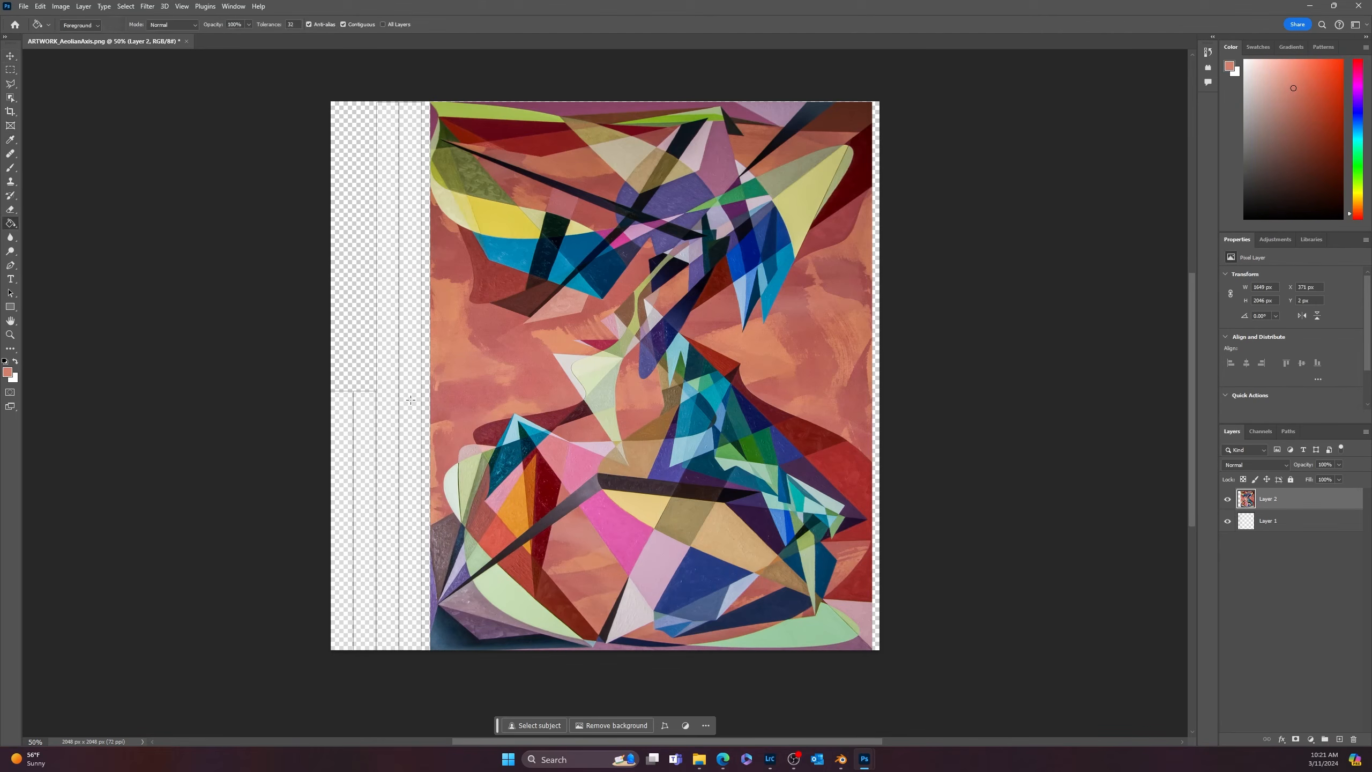
click(378, 385)
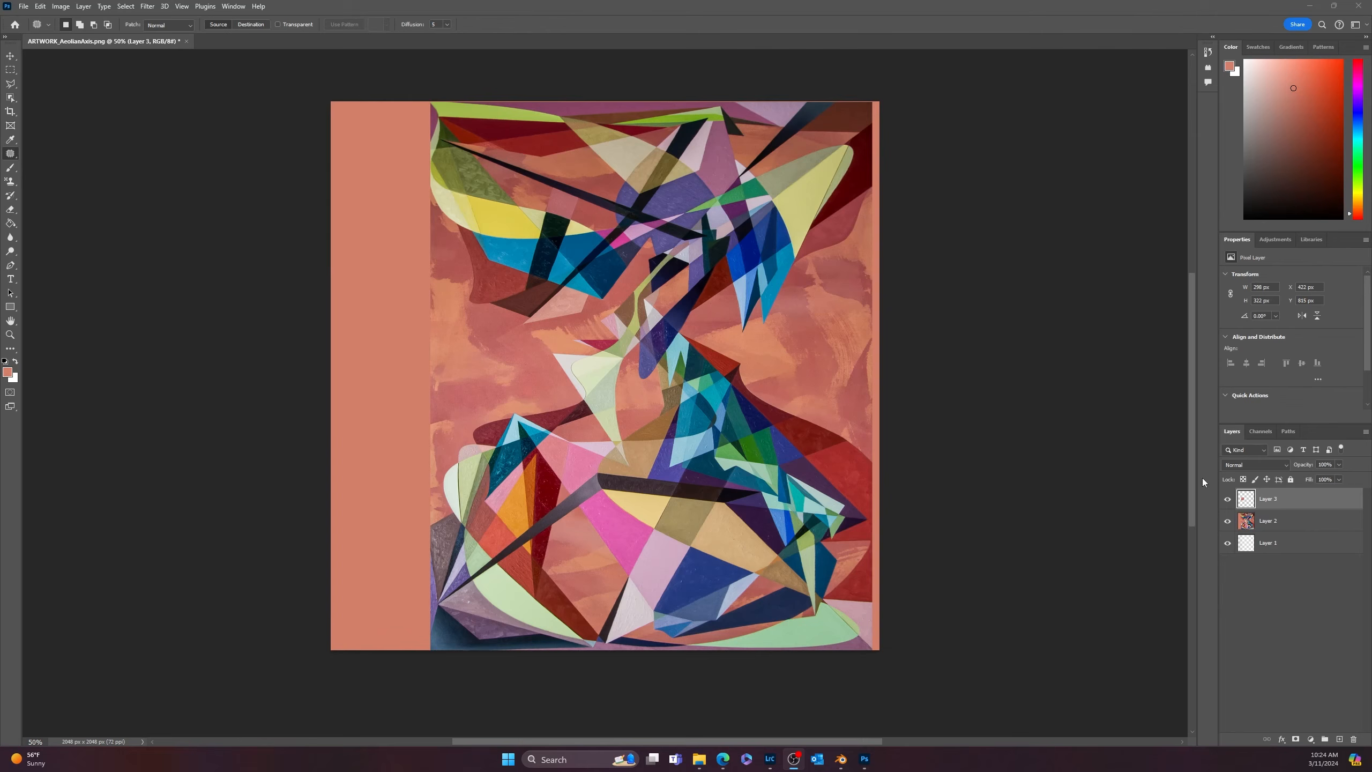
- Flatten the layered artwork image and close ARTWORK_AeolianAxis.png, saving the changes
click(1366, 431)
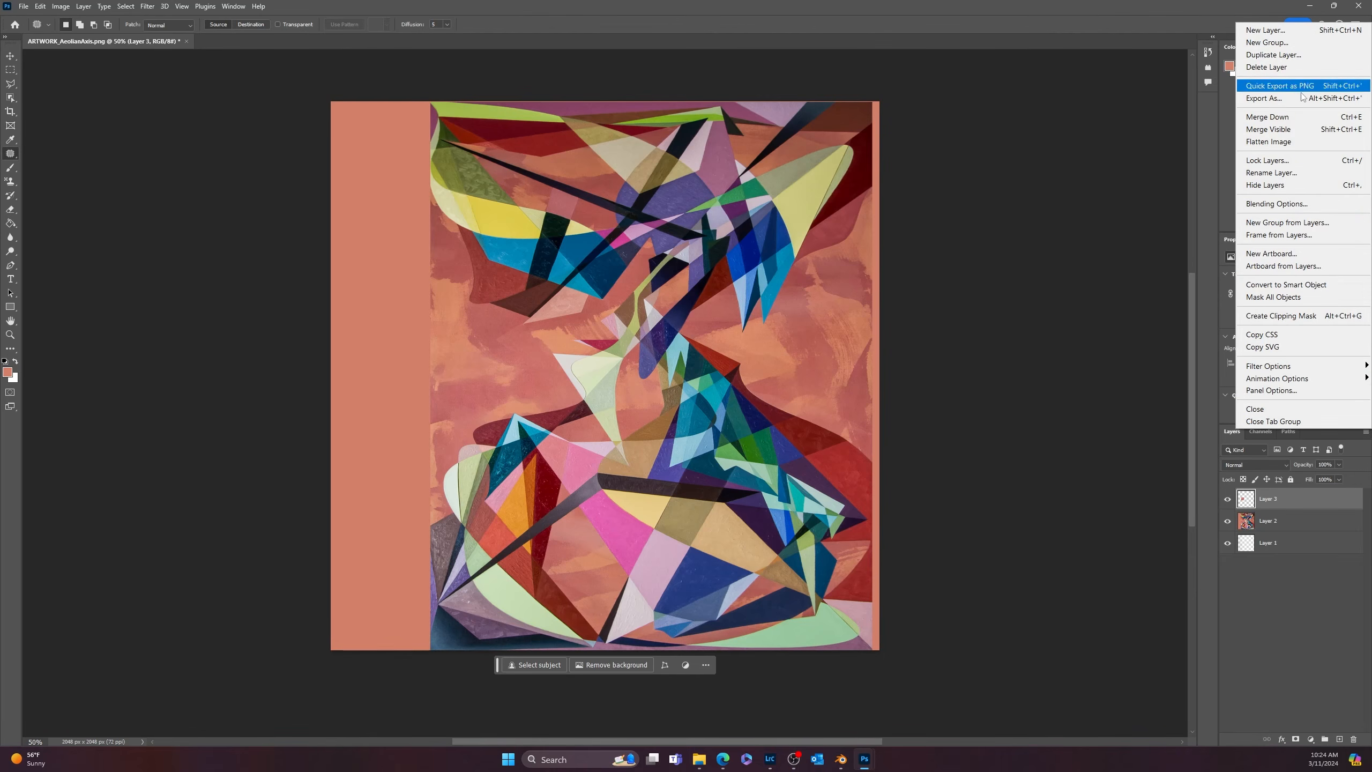
click(1268, 142)
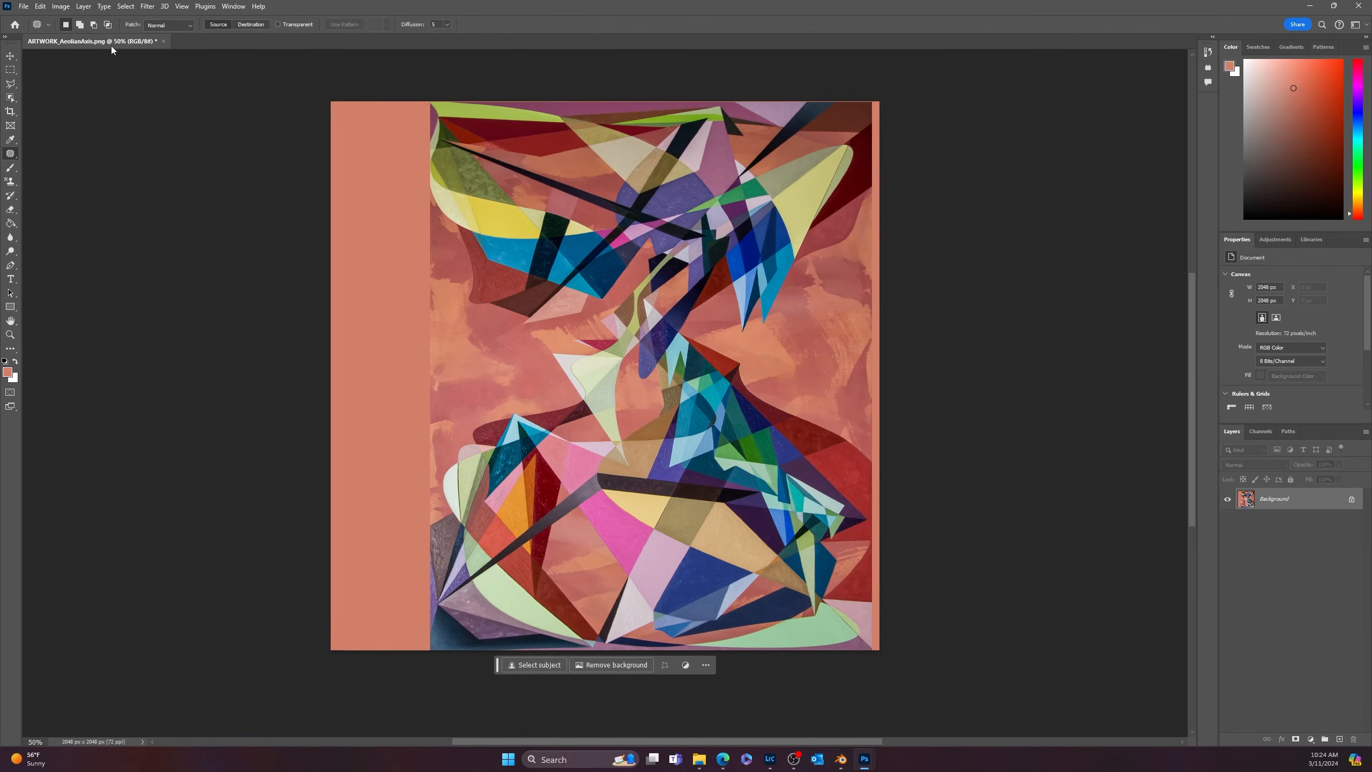
click(163, 42)
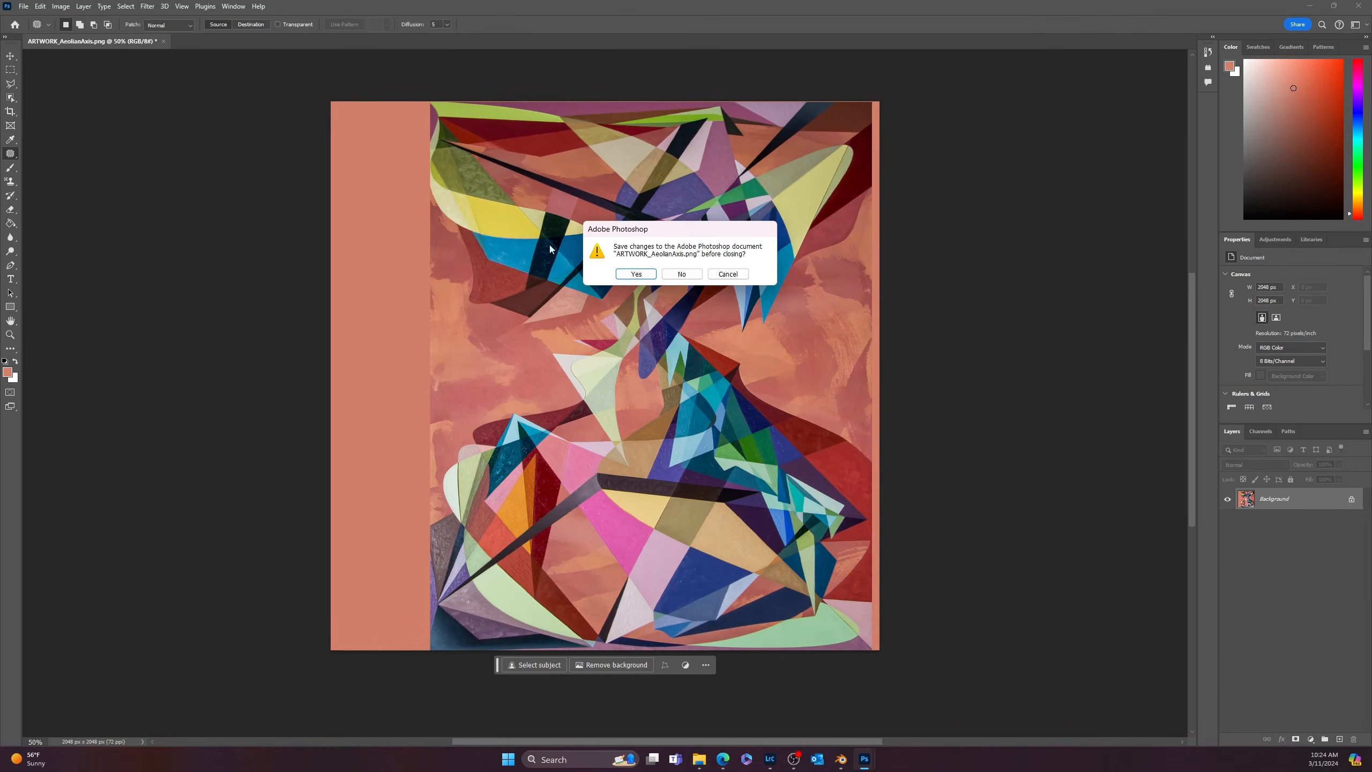
click(636, 274)
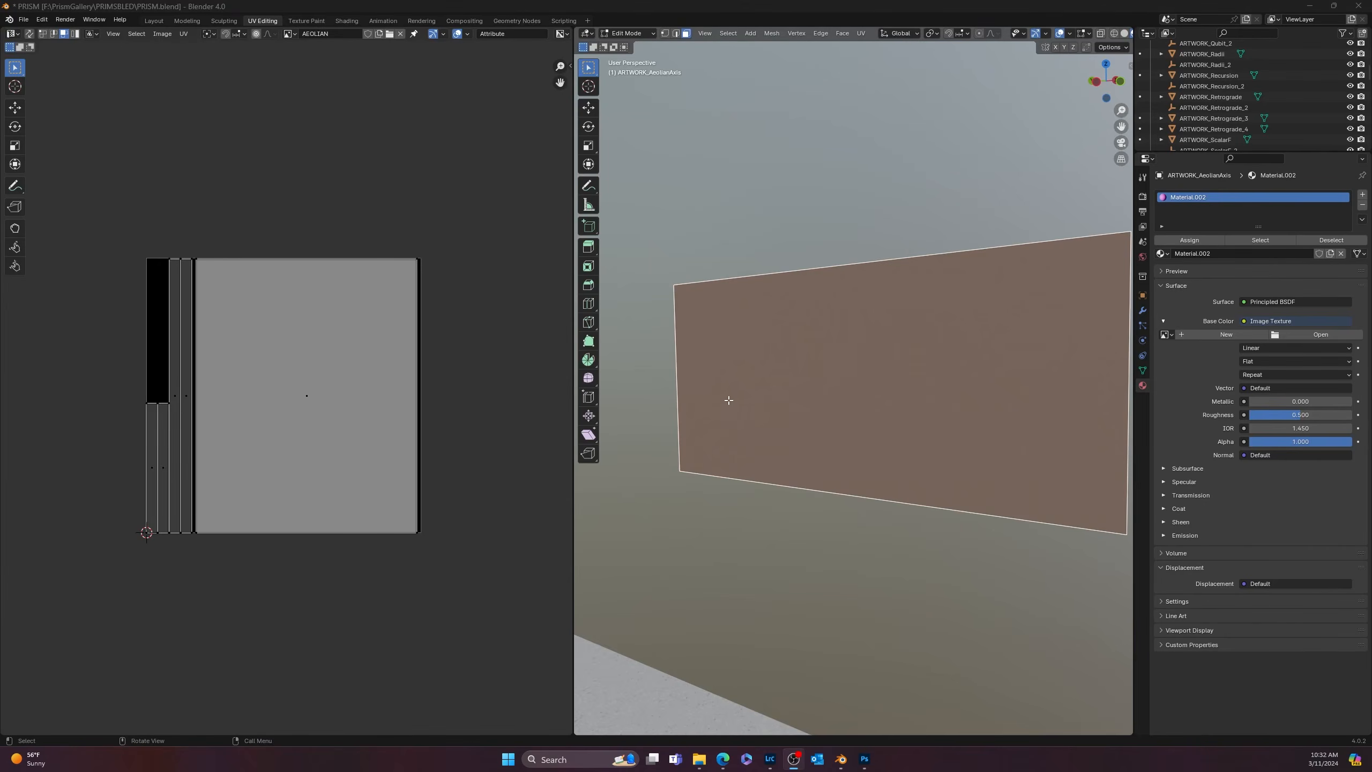
- Back in Blender, leave Edit Mode and replace the material slot on ARTWORK_AeolianAxis with a new material
middle_drag(726, 398, 888, 305)
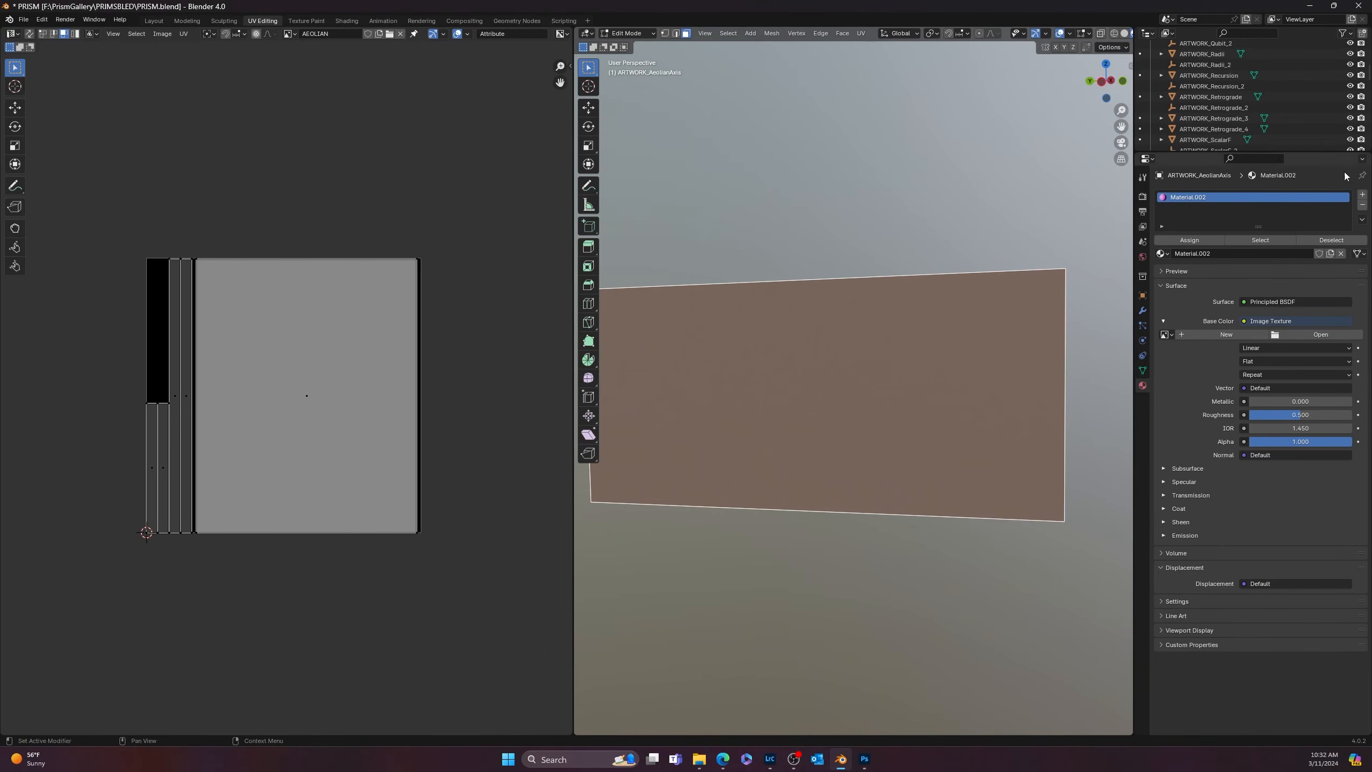
click(1362, 204)
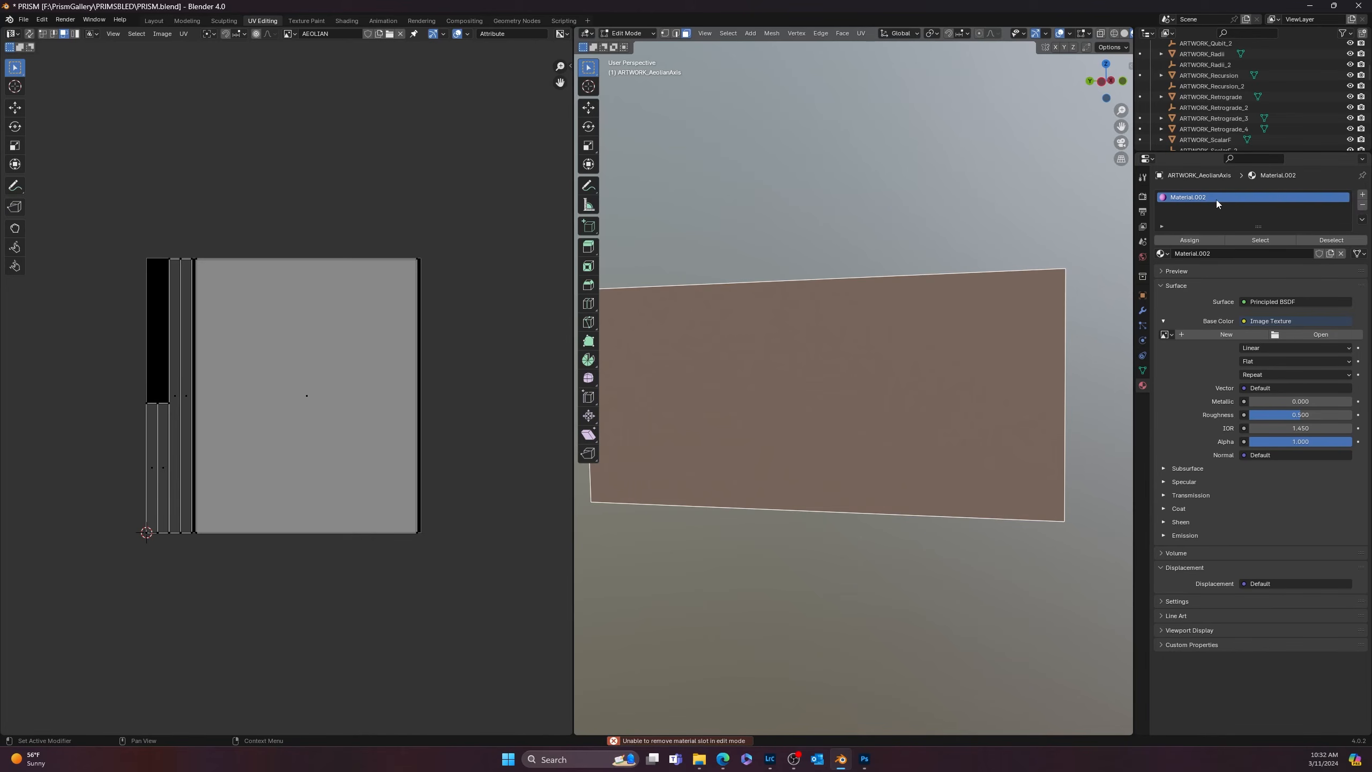
click(1361, 207)
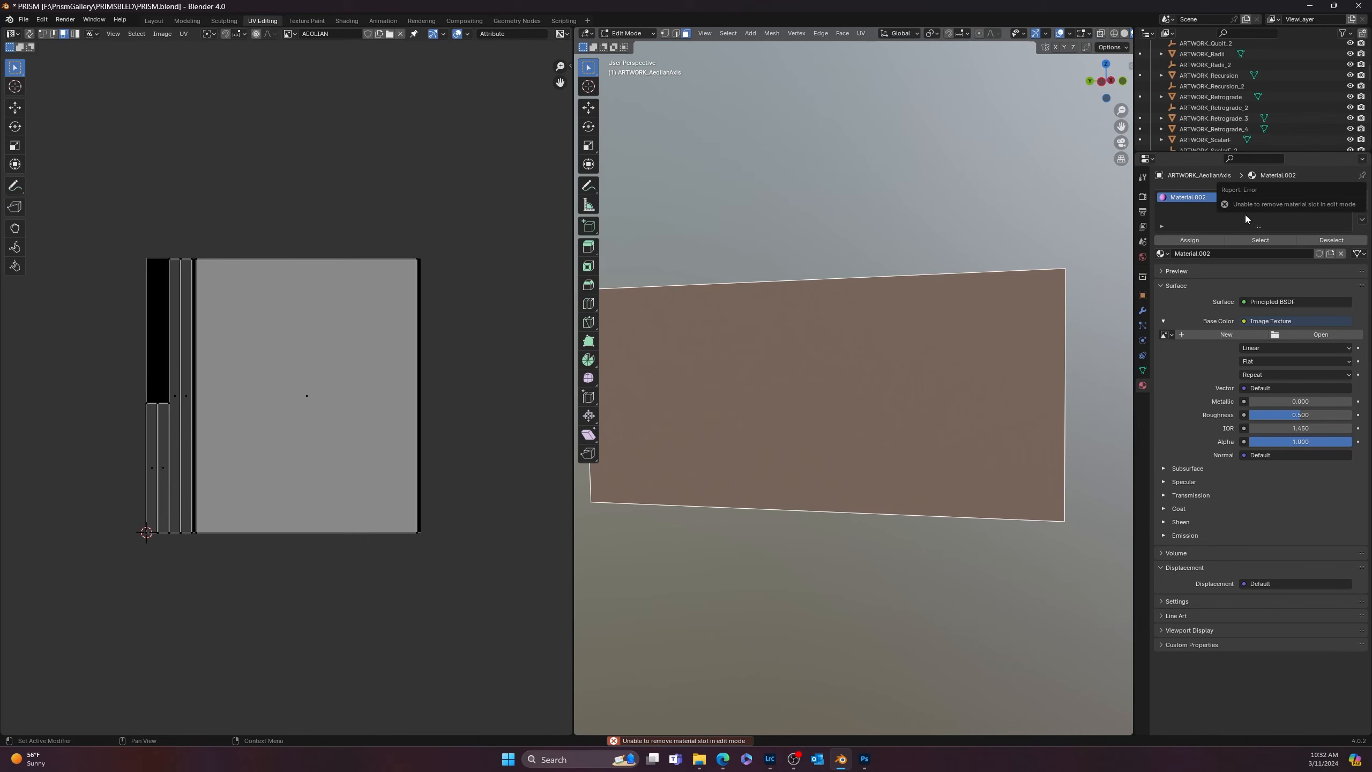
key(Tab)
middle_drag(1011, 328, 937, 343)
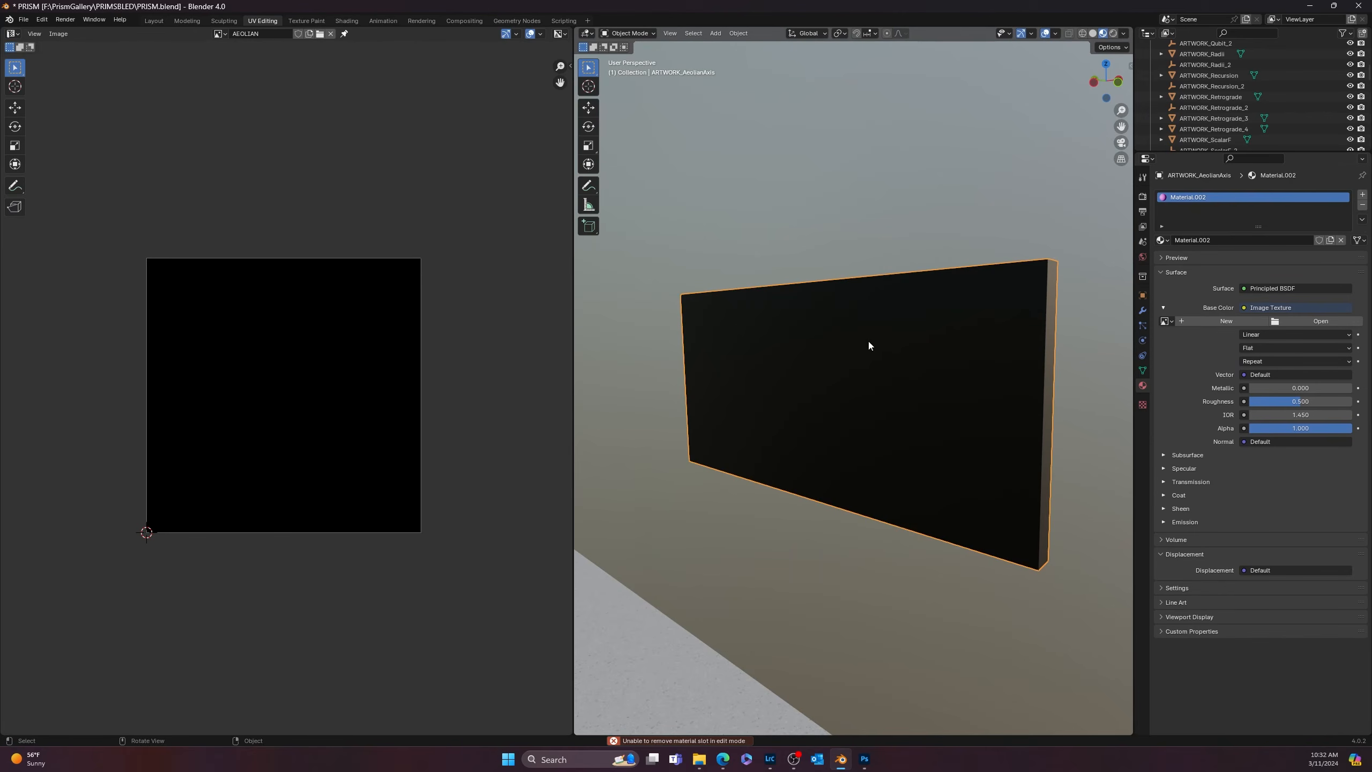
click(1361, 206)
click(1275, 240)
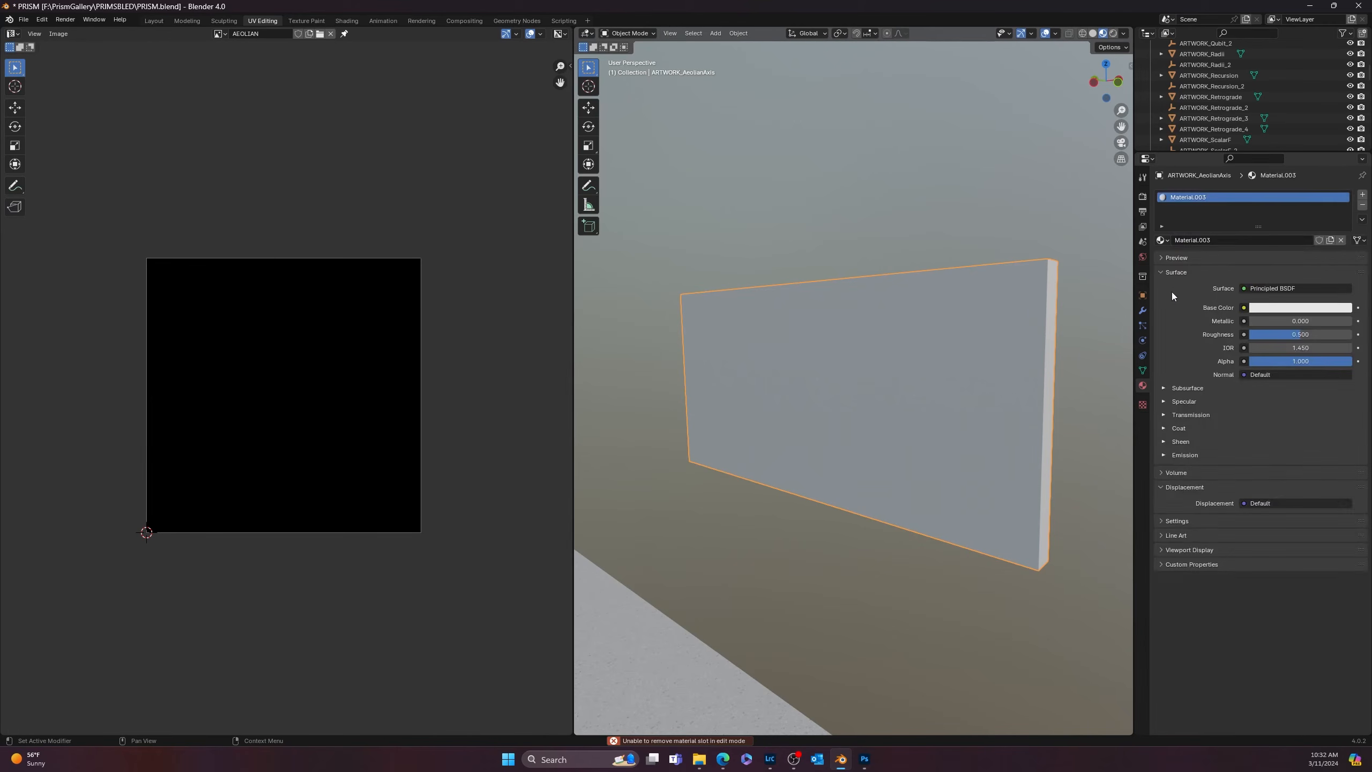
- Give the new material's Base Color an Image Texture and load ARTWORK_AeolianAxis.png from the PrismGallery UVMaps folder
click(1244, 308)
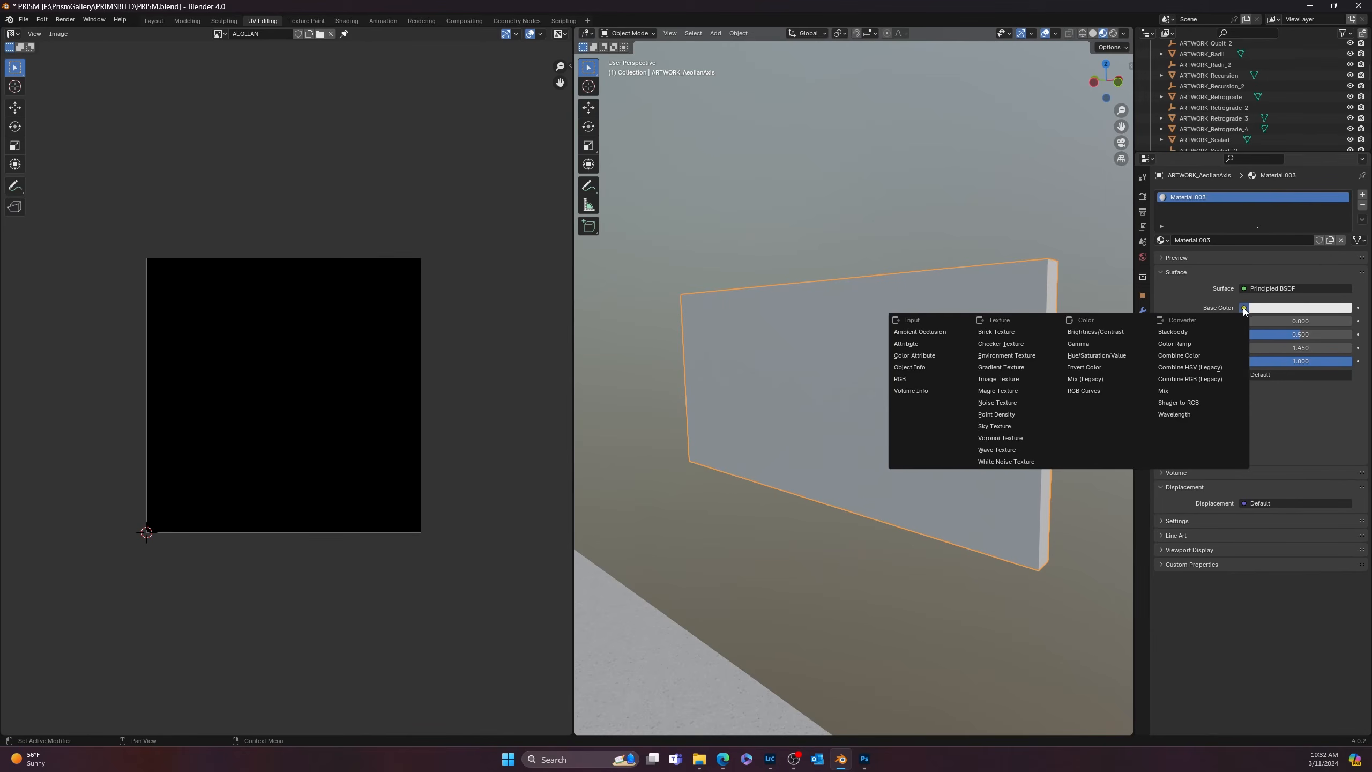
click(1029, 377)
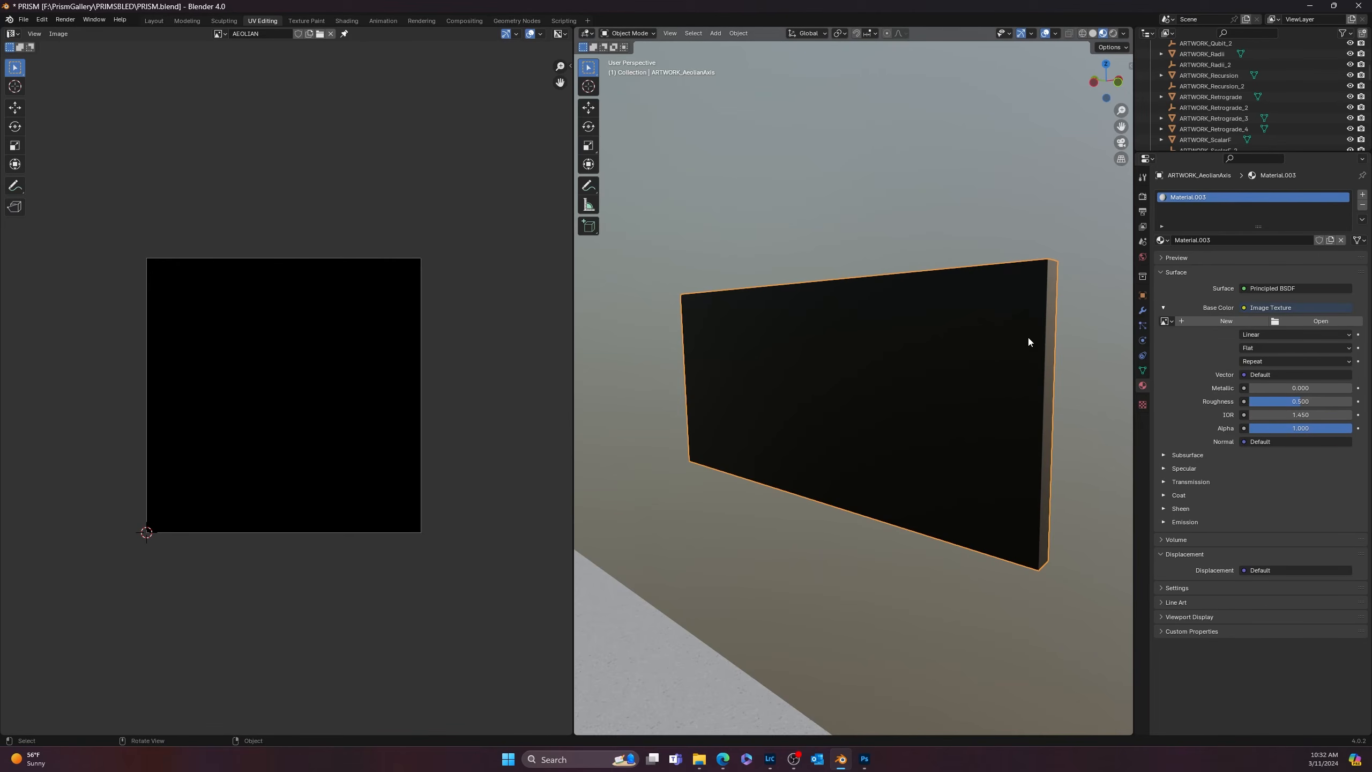
click(1314, 321)
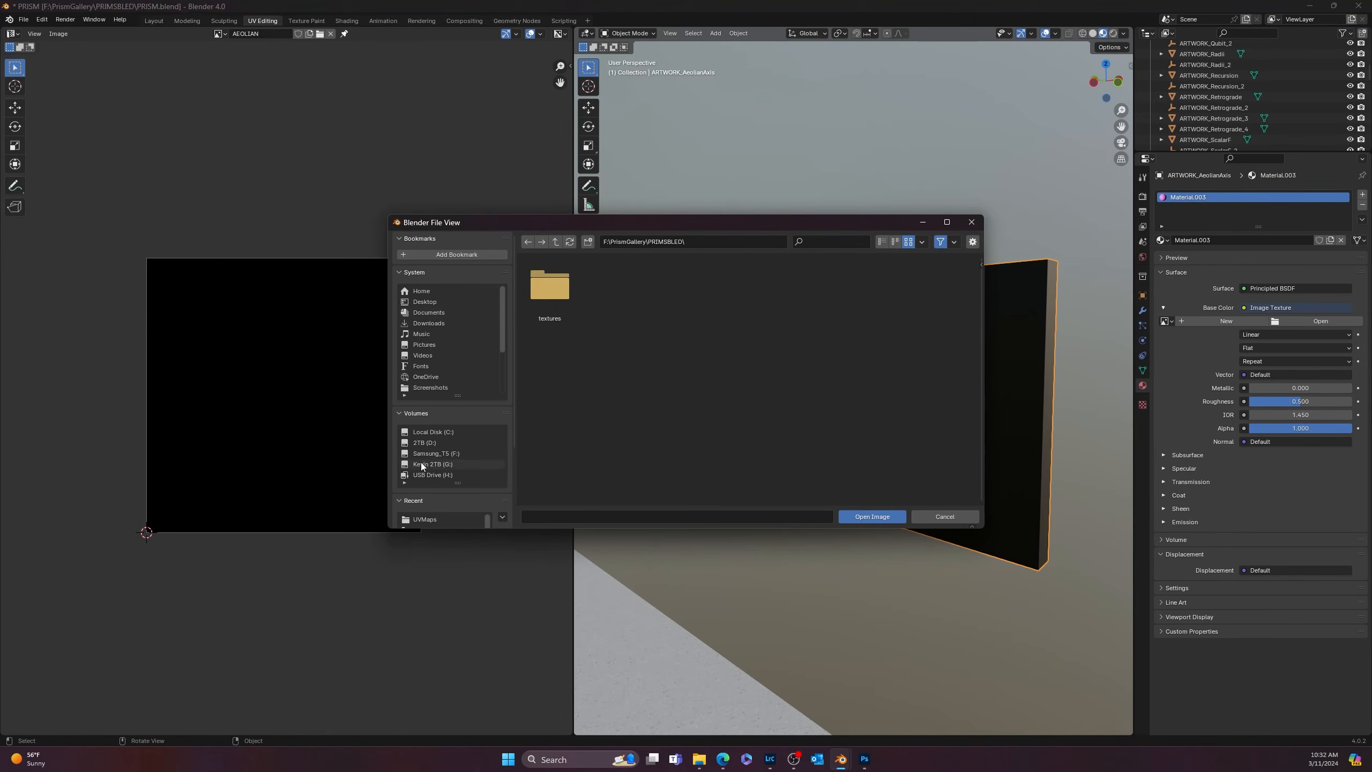
scroll(426, 485, down, 2)
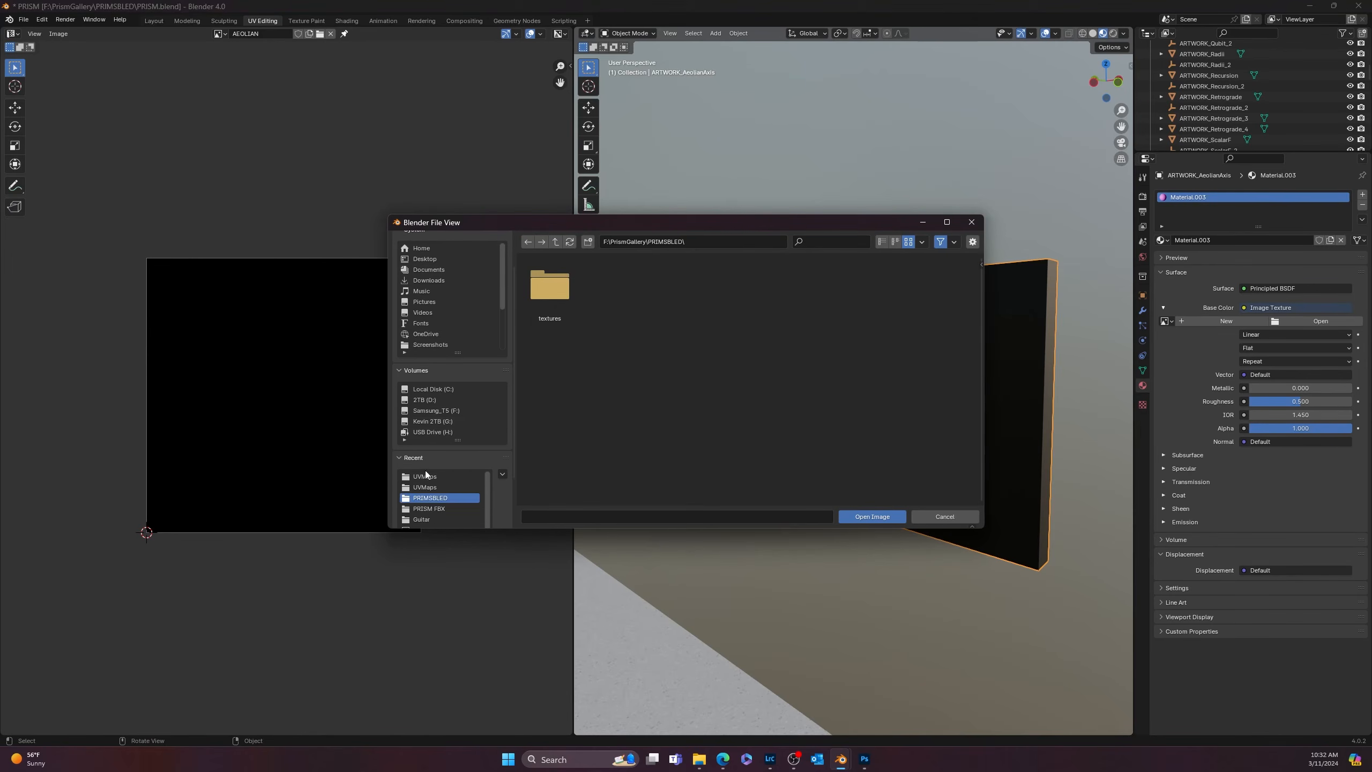
click(434, 411)
scroll(884, 440, down, 5)
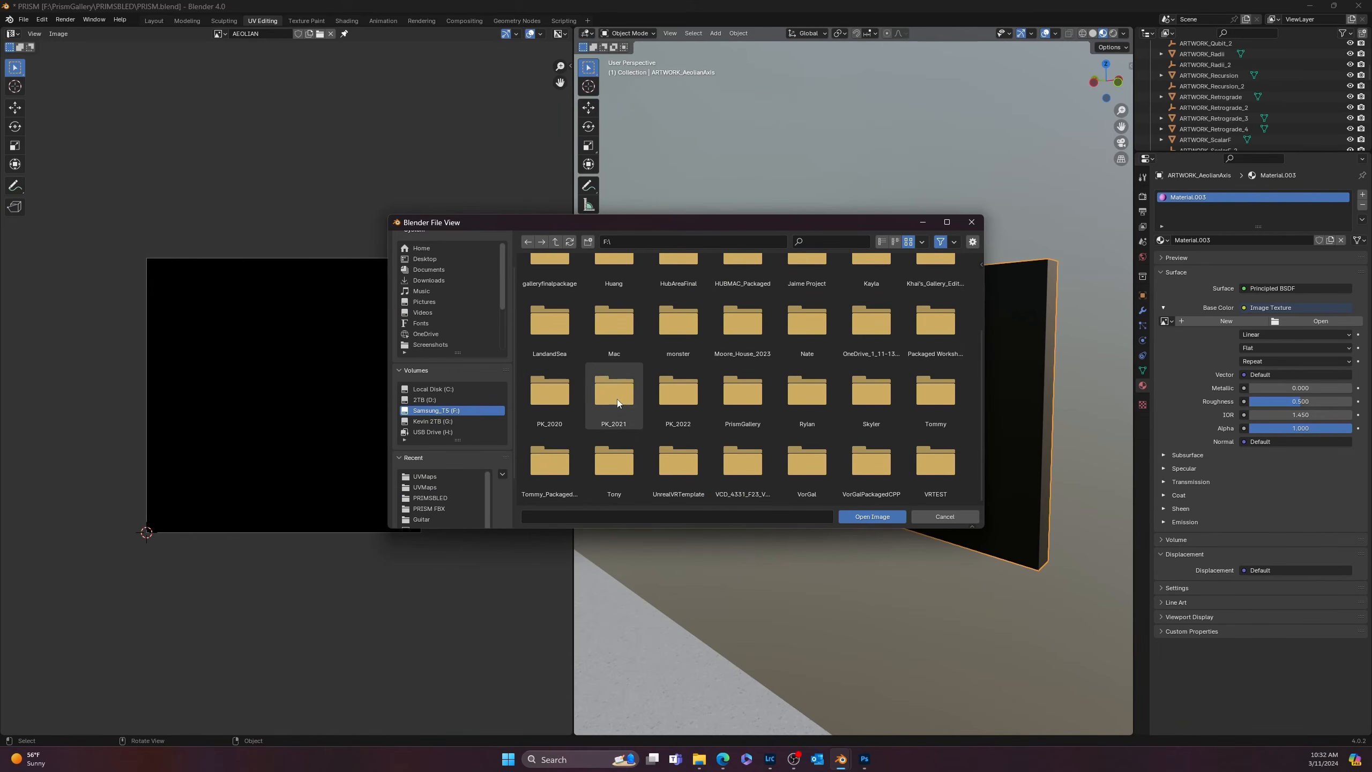
double_click(742, 396)
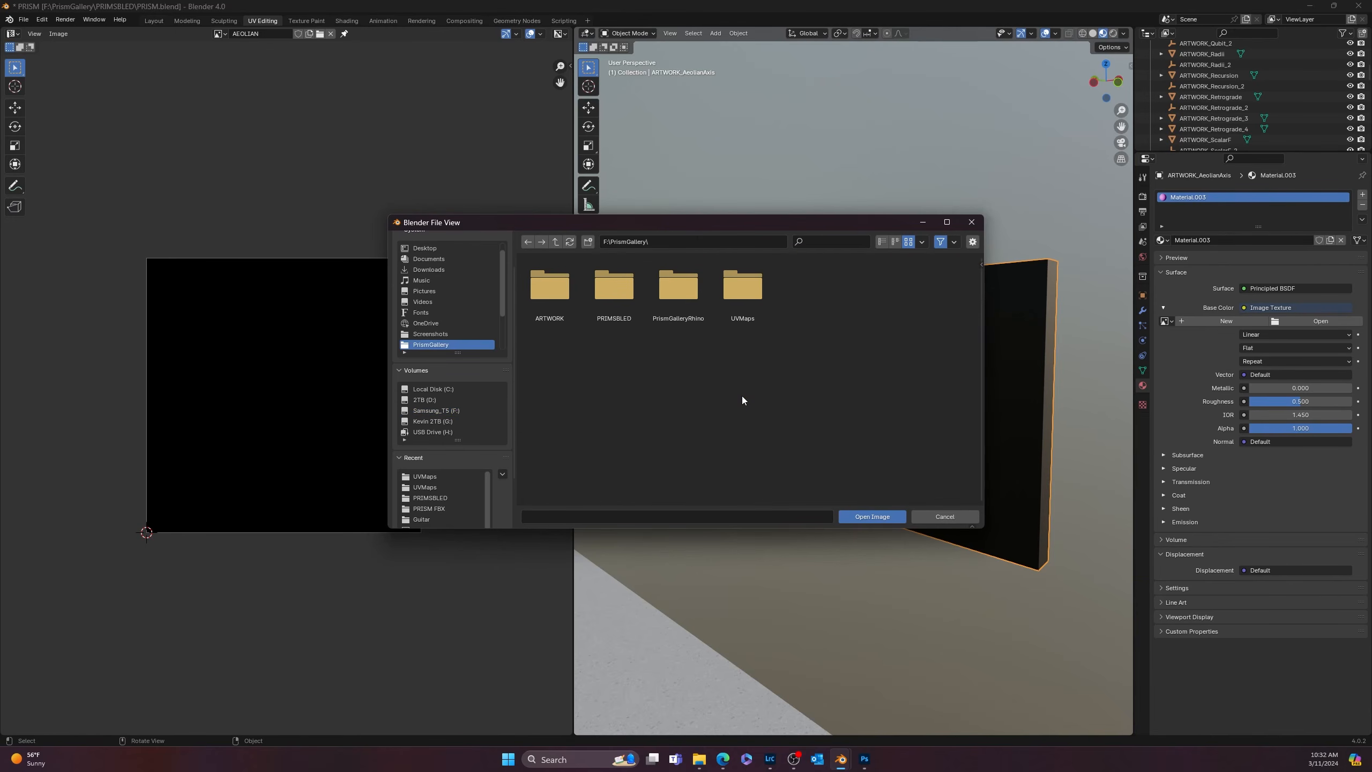
double_click(725, 292)
click(549, 285)
click(850, 516)
- Check the painting on the front of ARTWORK_AeolianAxis and enter Edit Mode to expose its UV layout
middle_drag(747, 374, 871, 374)
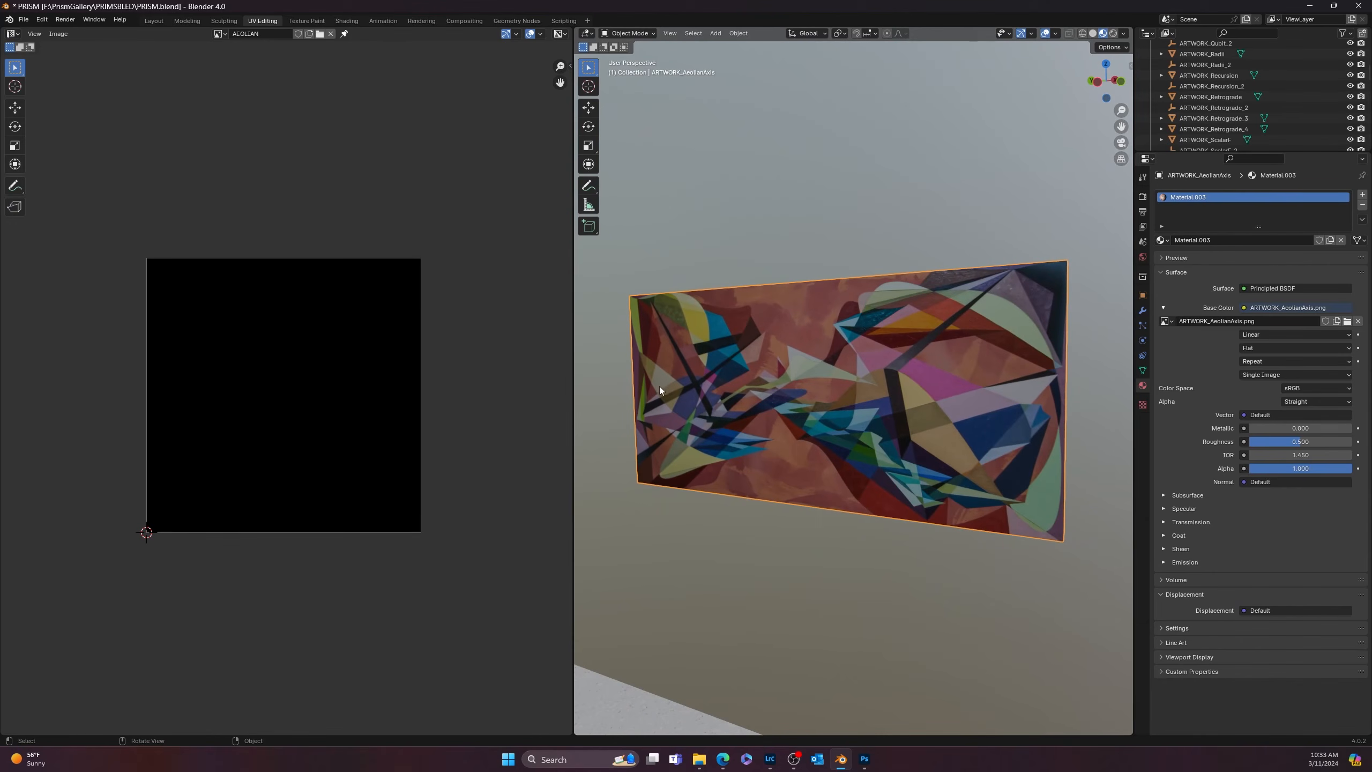
middle_drag(772, 398, 781, 411)
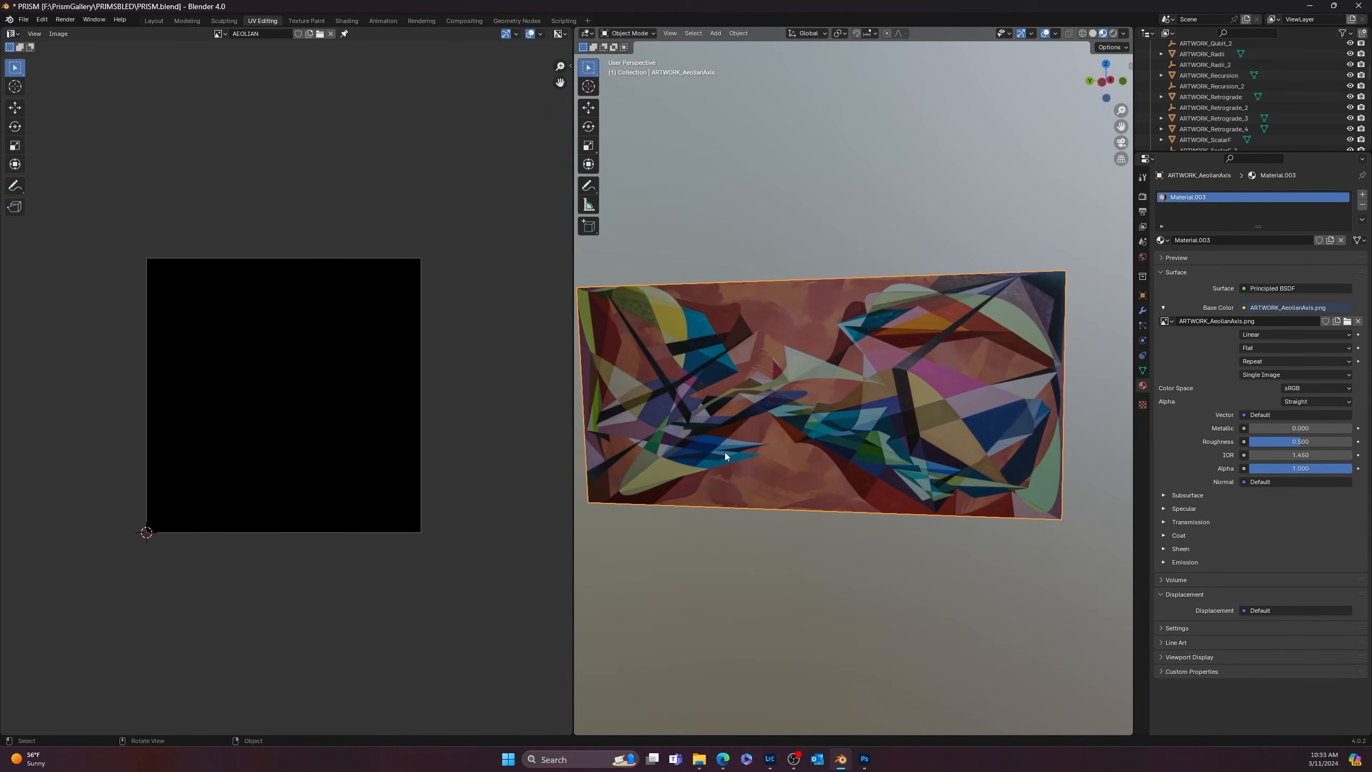
middle_drag(717, 452, 778, 425)
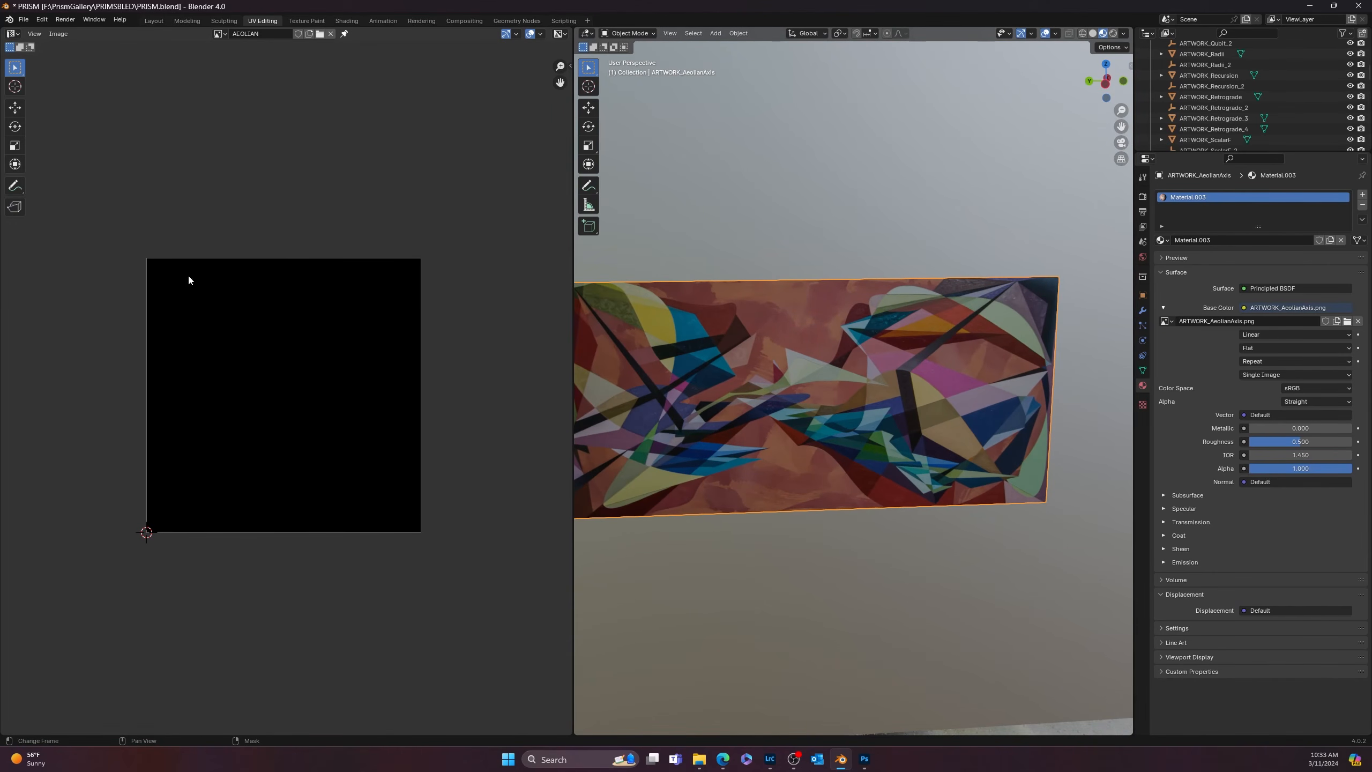
middle_drag(832, 405, 864, 414)
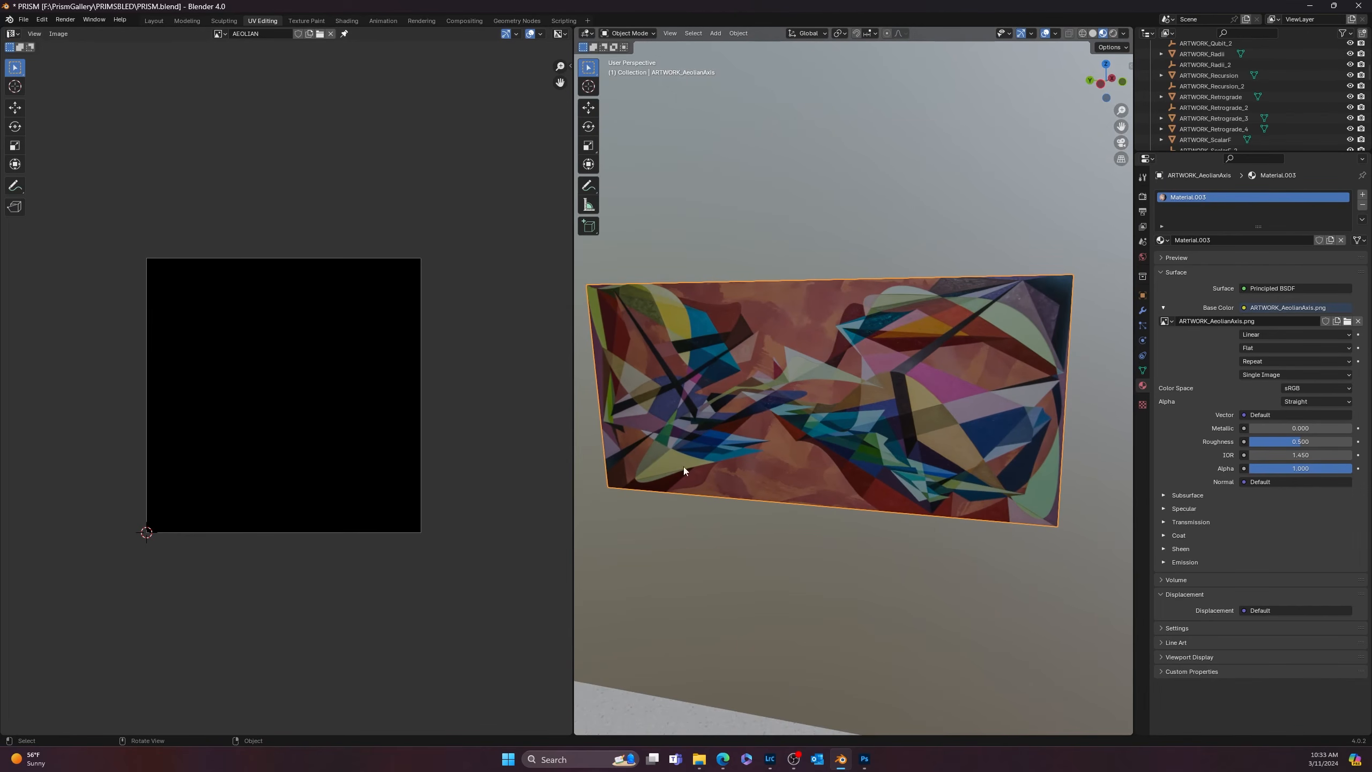
key(Tab)
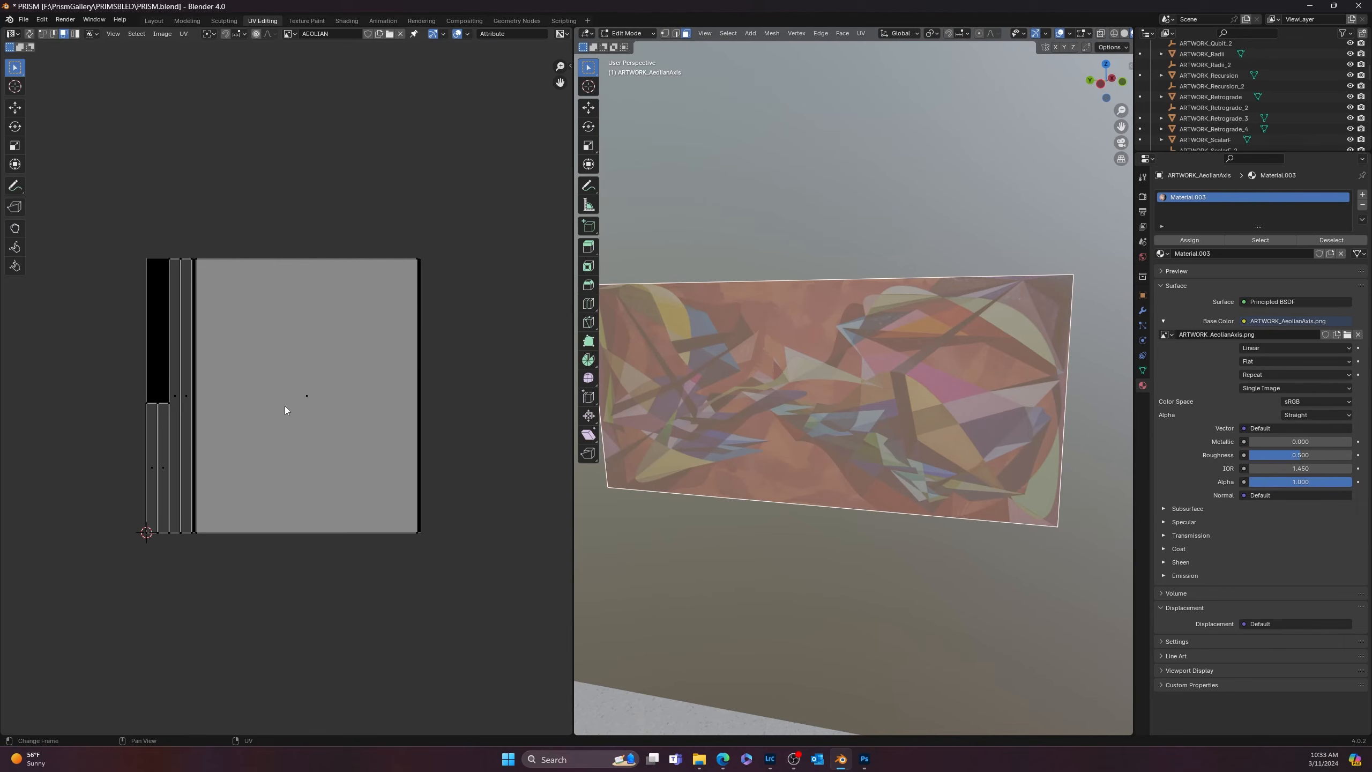
click(306, 397)
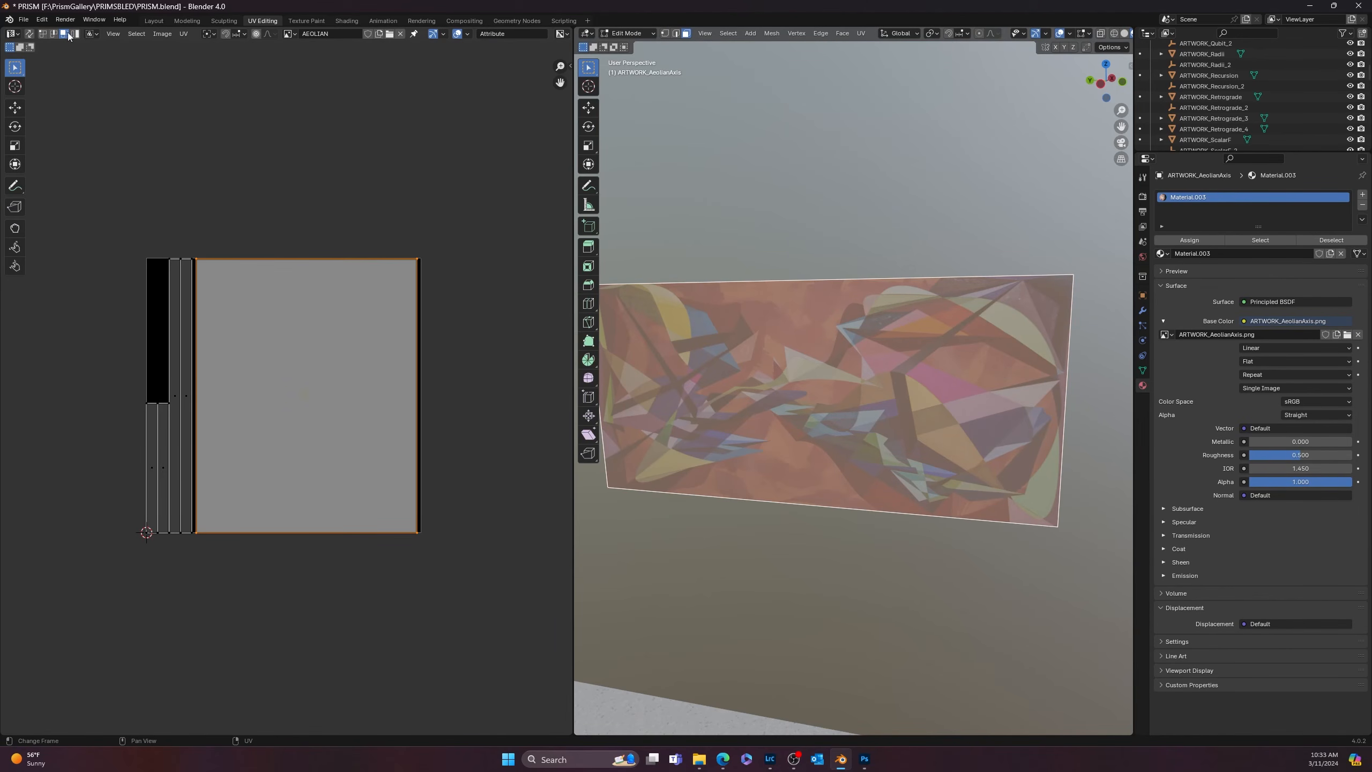
key(u)
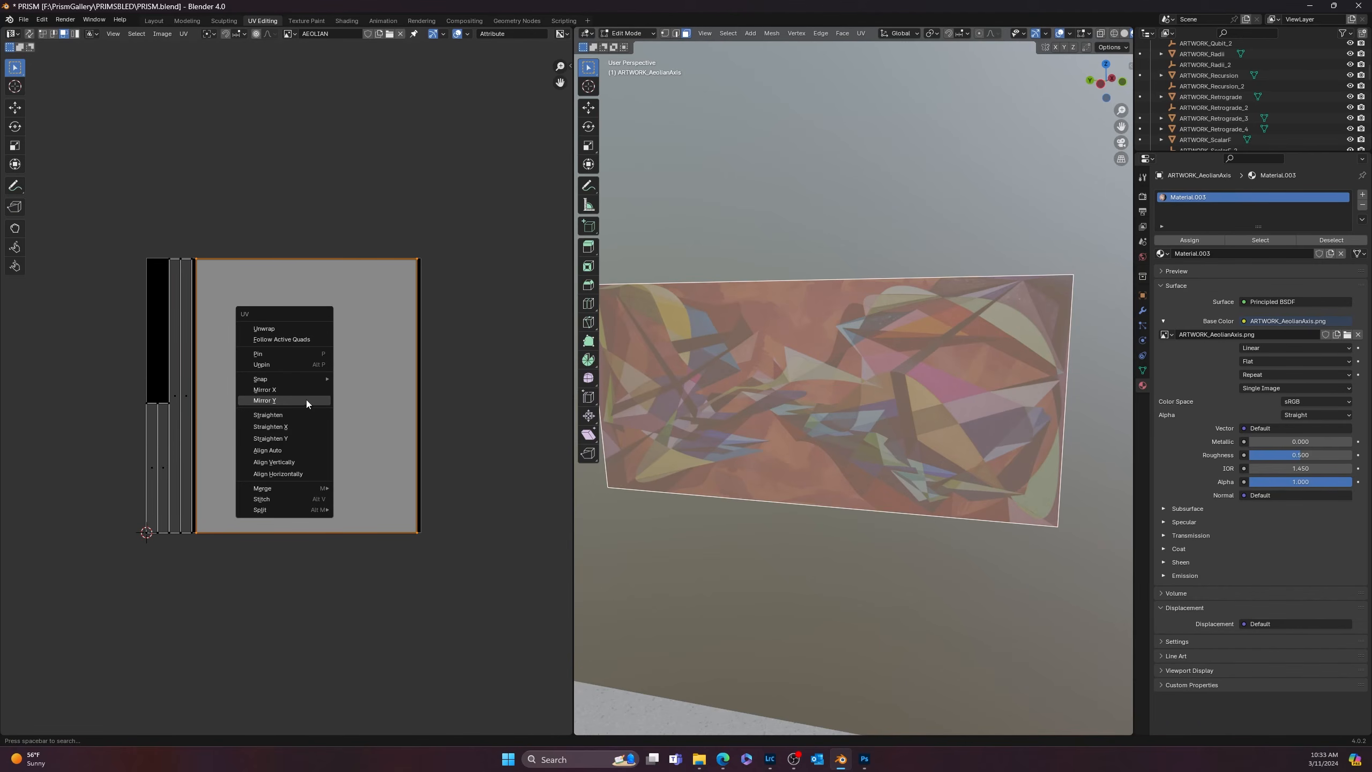
click(498, 351)
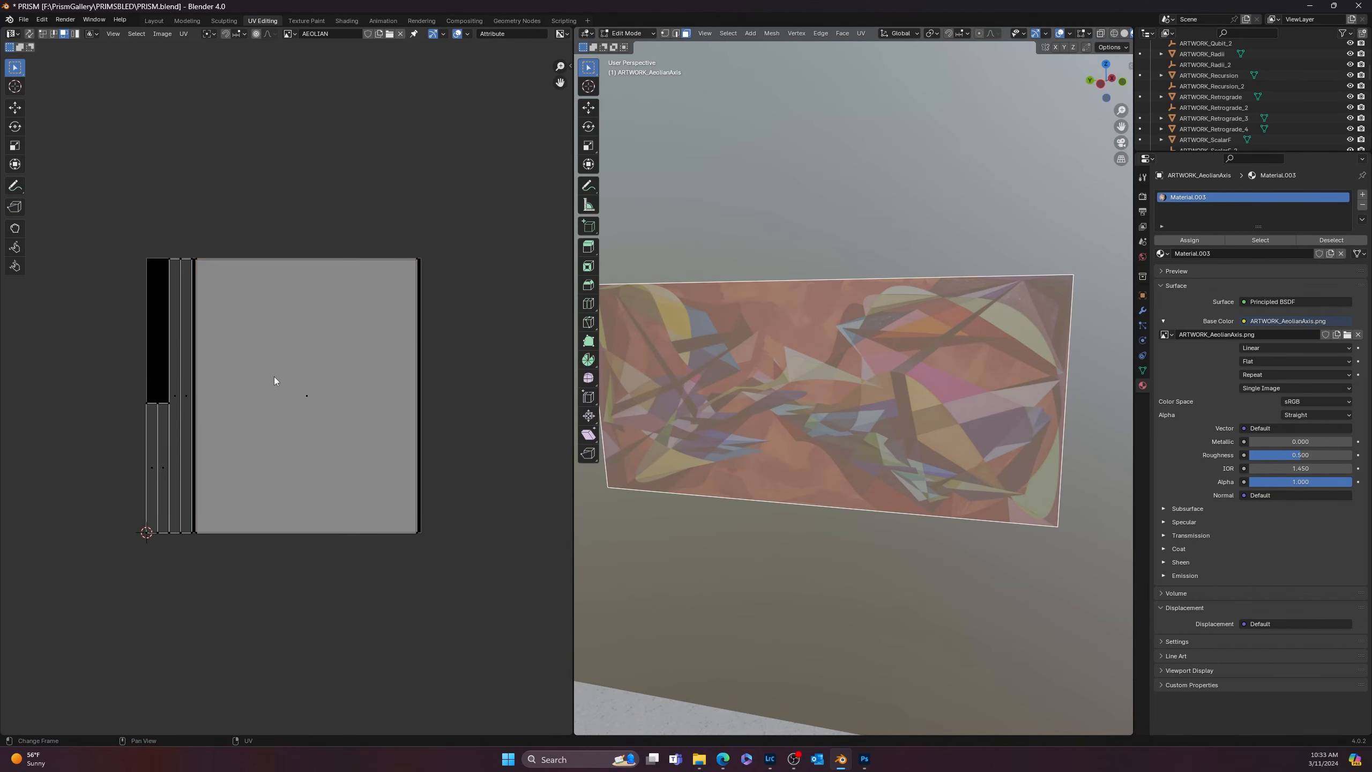
- Mirror the large front-face UV island along Y to flip the painting, and deselect it
click(314, 397)
key(g)
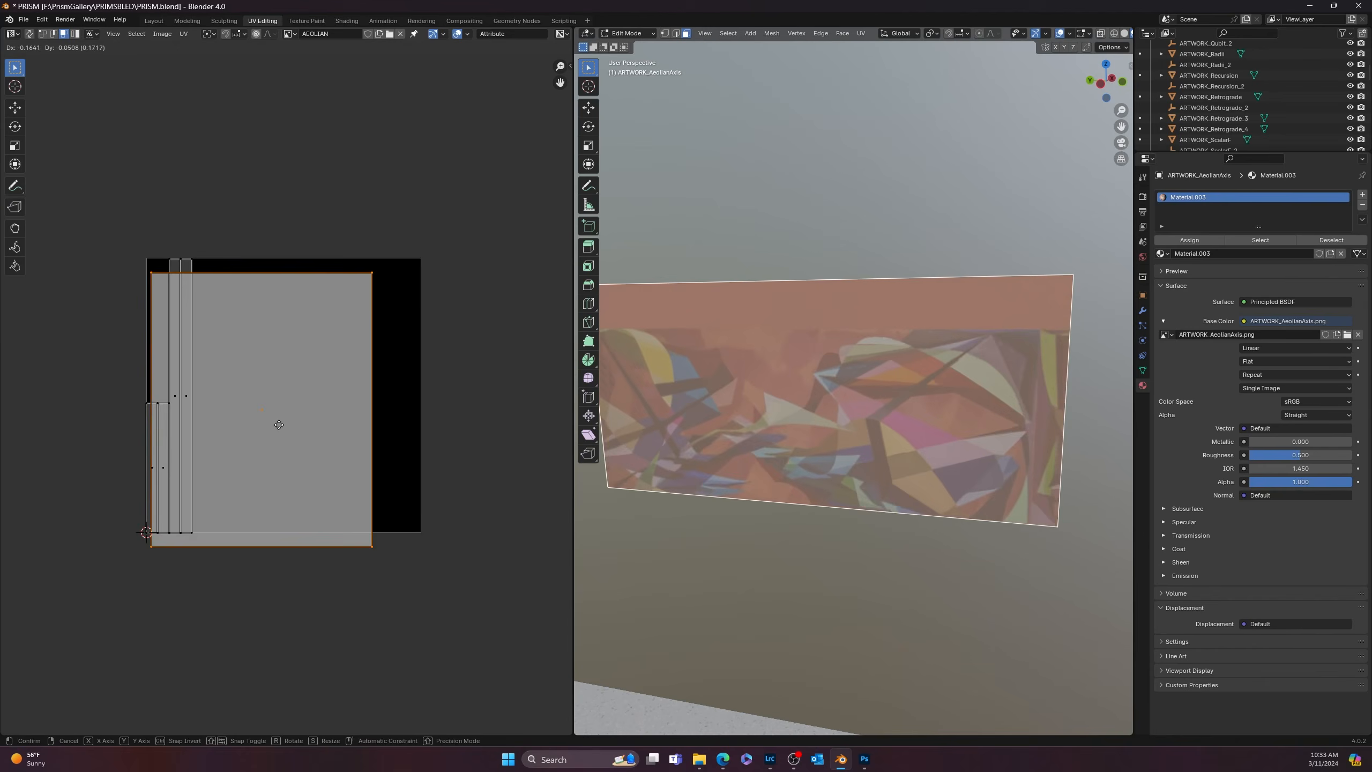
right_click(348, 388)
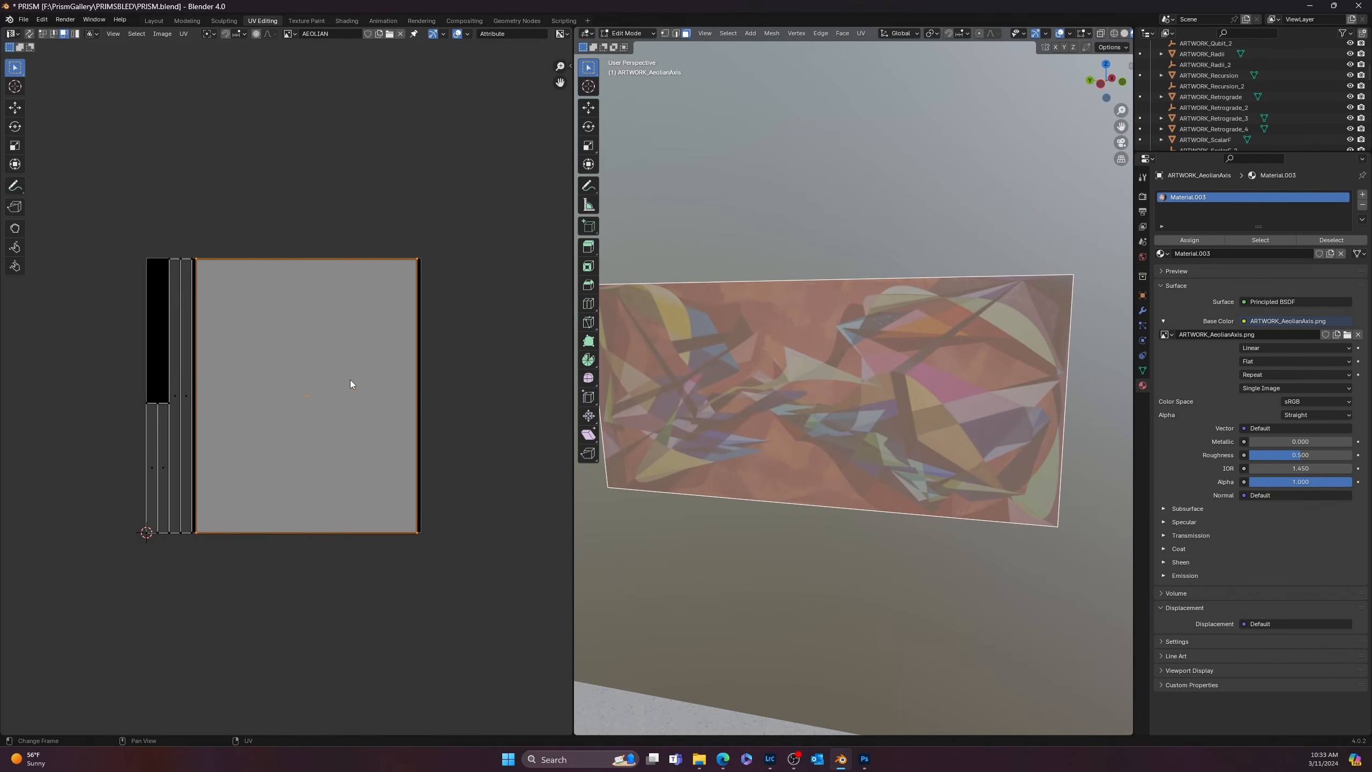
right_click(291, 390)
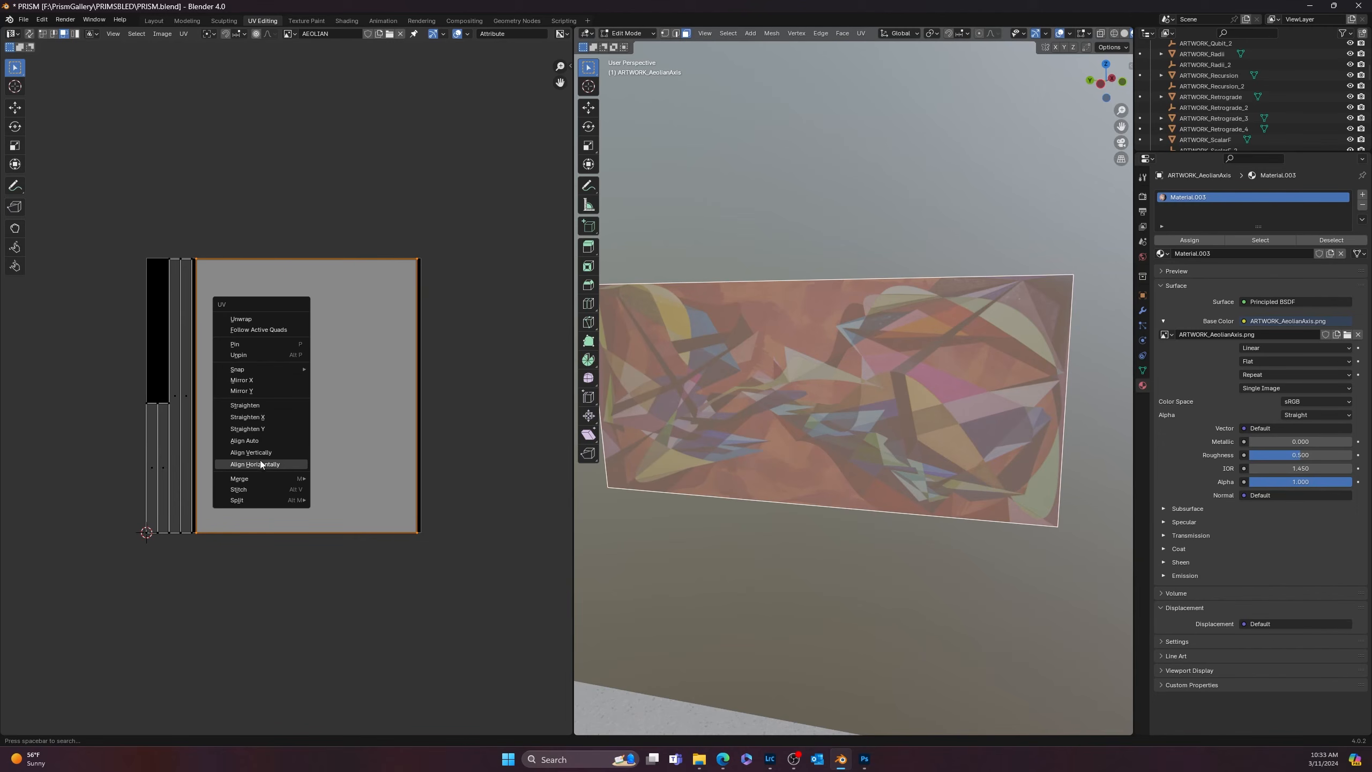
click(259, 391)
click(478, 458)
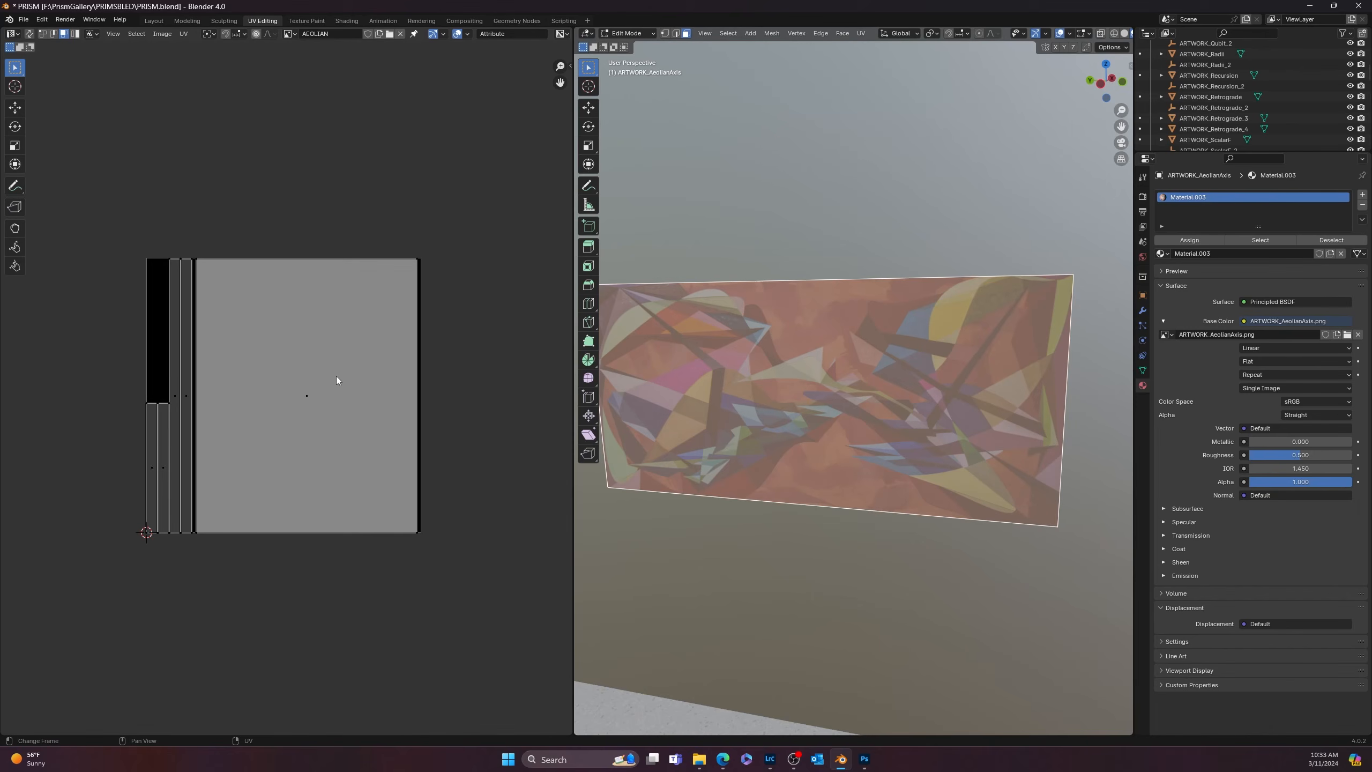
click(310, 406)
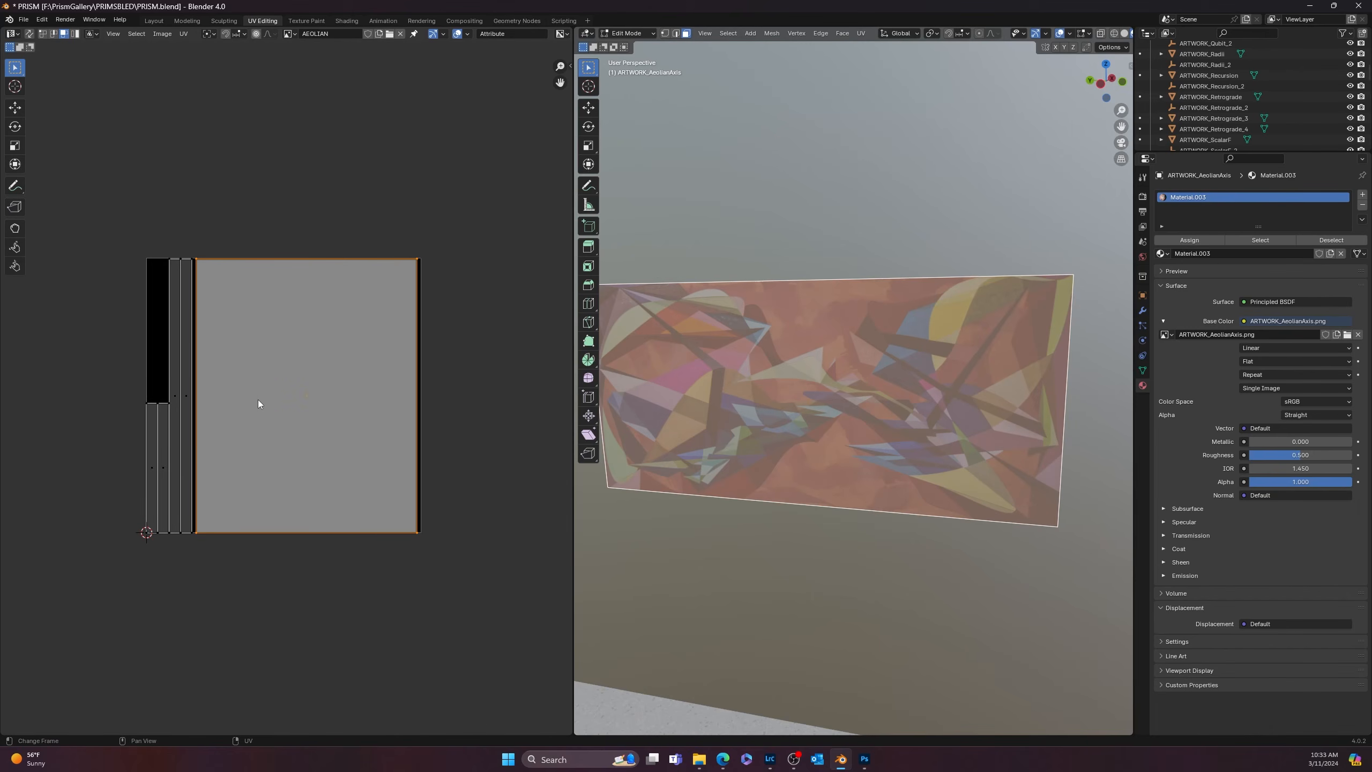
key(g)
right_click(271, 375)
click(542, 363)
- Return ARTWORK_AeolianAxis to Object Mode and look at the painting on the gallery wall behind the pedestal
middle_drag(735, 258, 784, 357)
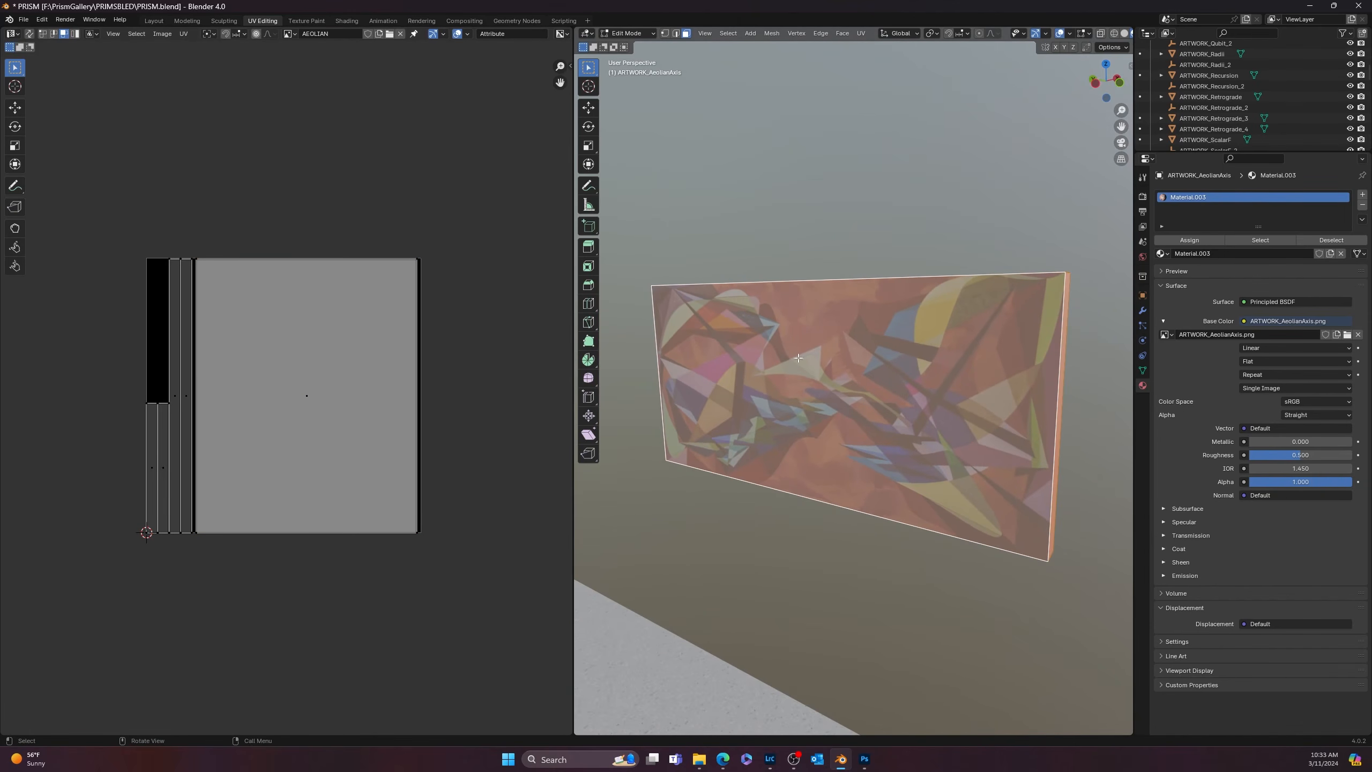
key(Tab)
scroll(770, 436, down, 4)
key(g)
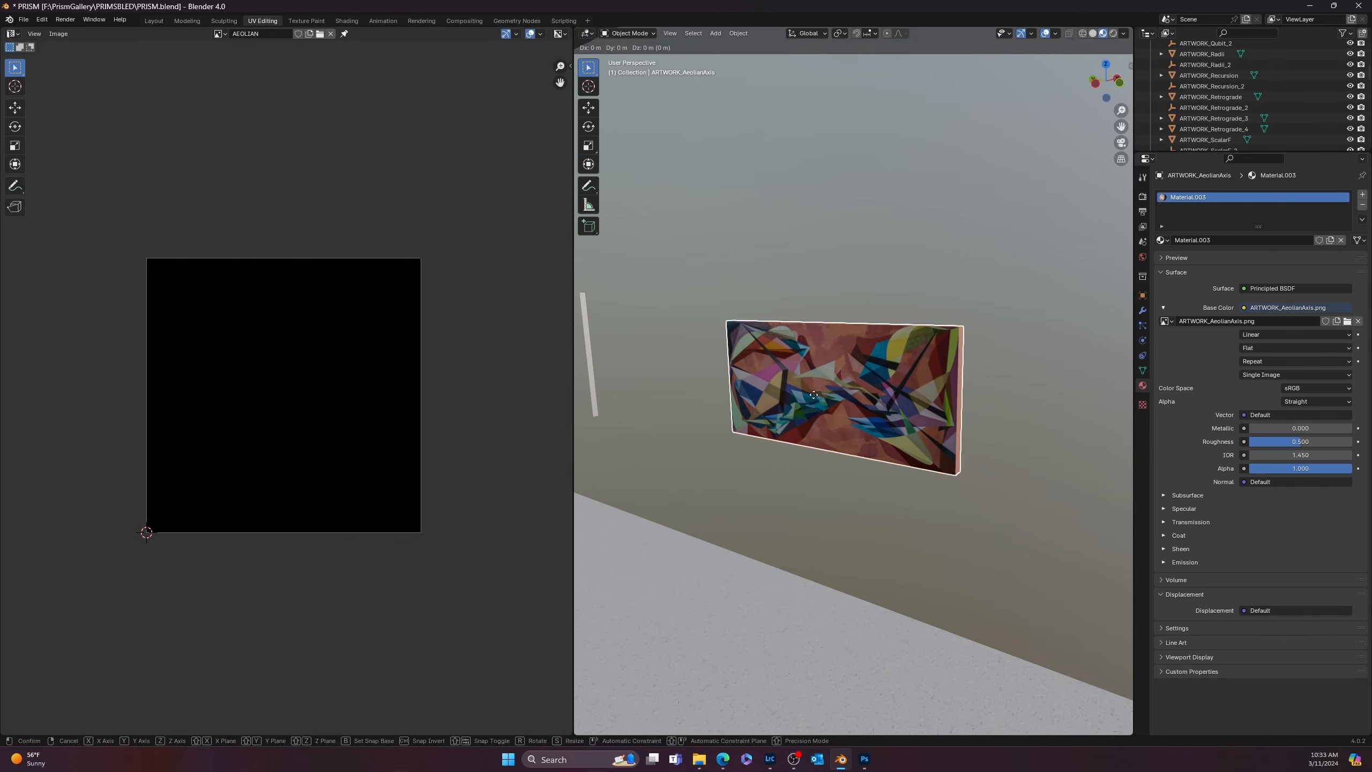
right_click(795, 394)
middle_drag(732, 411, 695, 474)
mouse_move(721, 458)
middle_down()
mouse_move(862, 421)
mouse_move(793, 459)
mouse_move(847, 478)
mouse_move(714, 496)
mouse_move(789, 518)
mouse_move(721, 512)
mouse_move(748, 488)
mouse_move(776, 498)
middle_up()
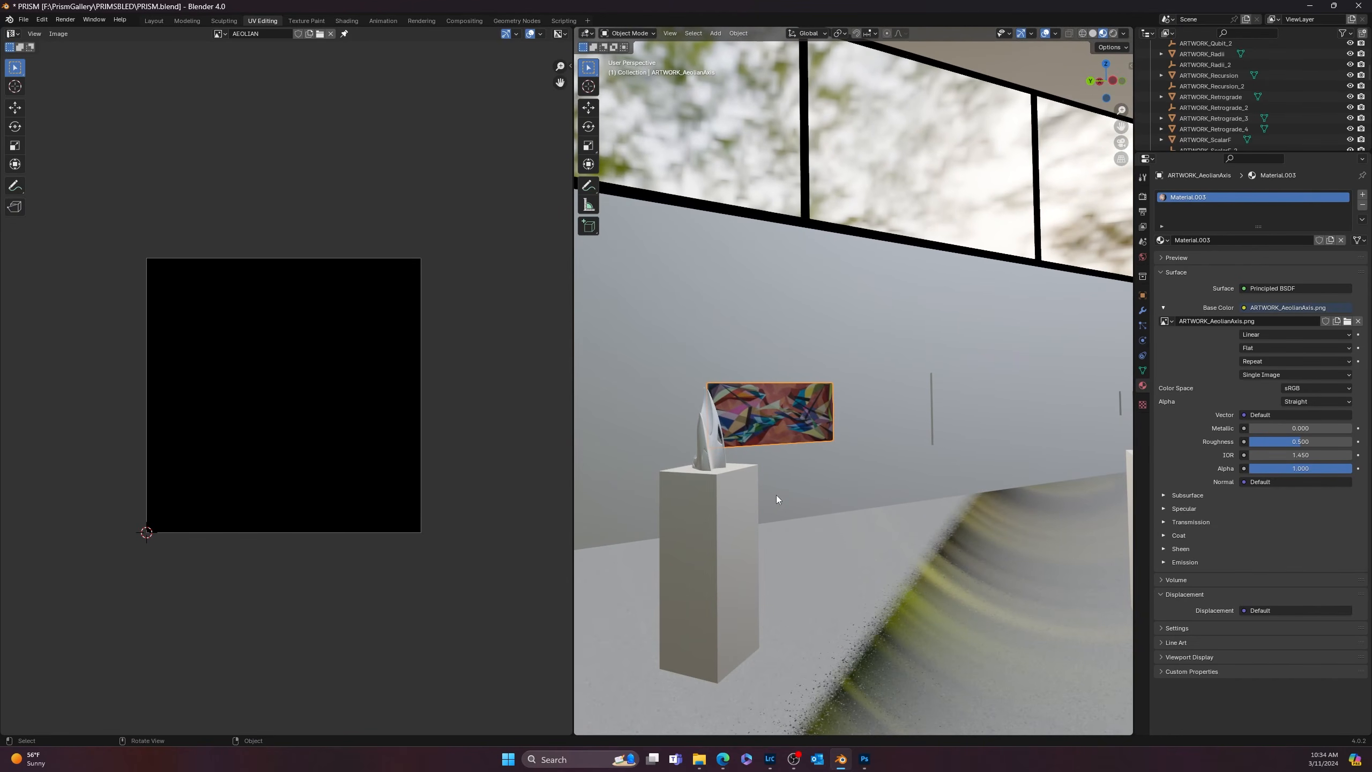
- Replace the pedestal sculpture's material with a new one using an orange-gold base color and Metallic 1.000
click(719, 455)
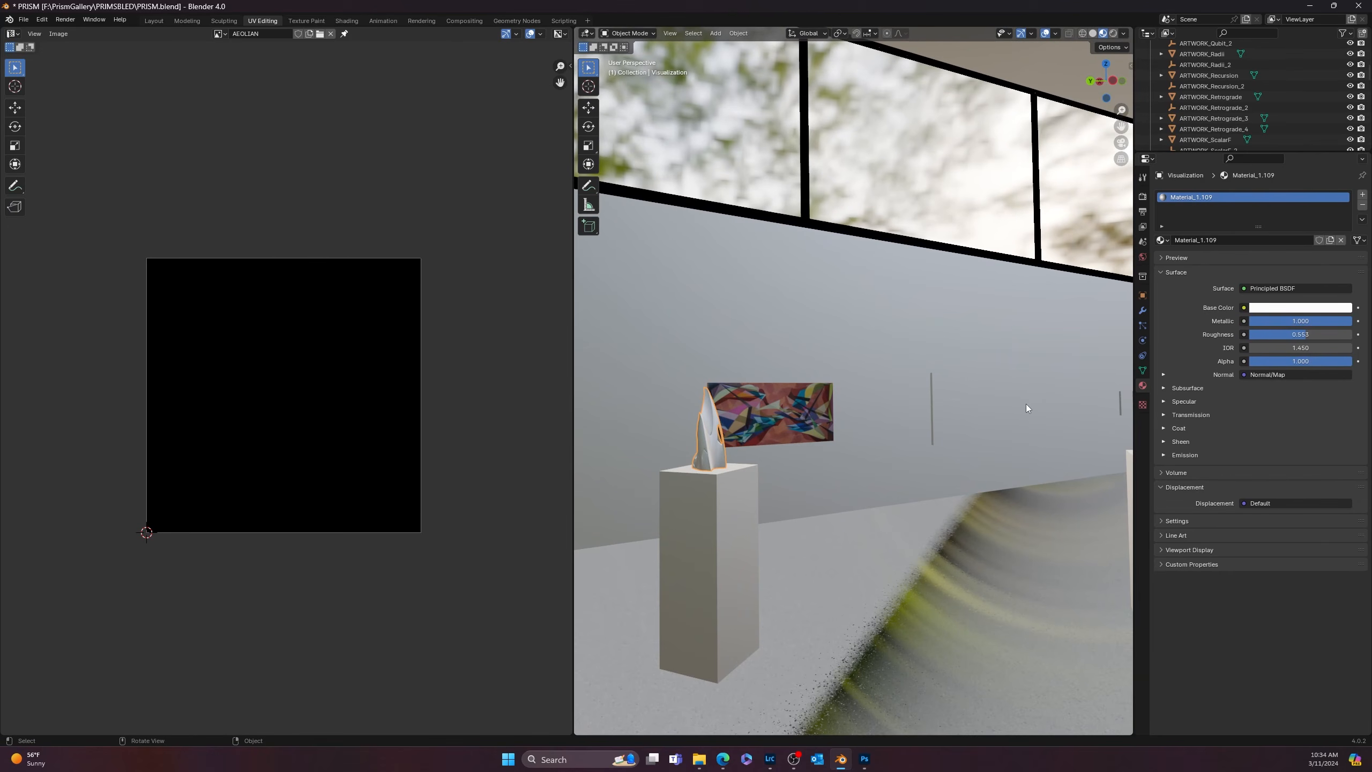
click(1363, 205)
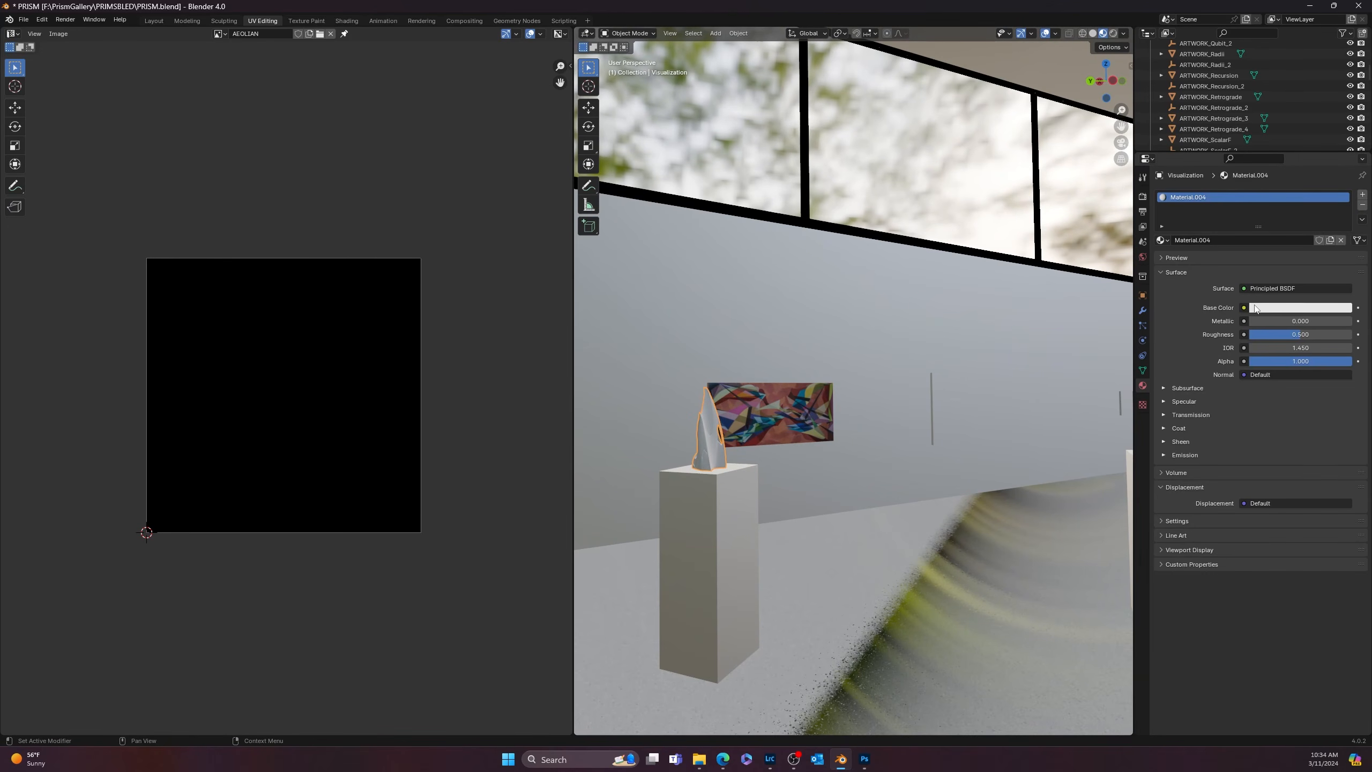
click(1255, 306)
mouse_move(1288, 189)
mouse_down()
mouse_move(1286, 169)
mouse_move(1263, 215)
mouse_up()
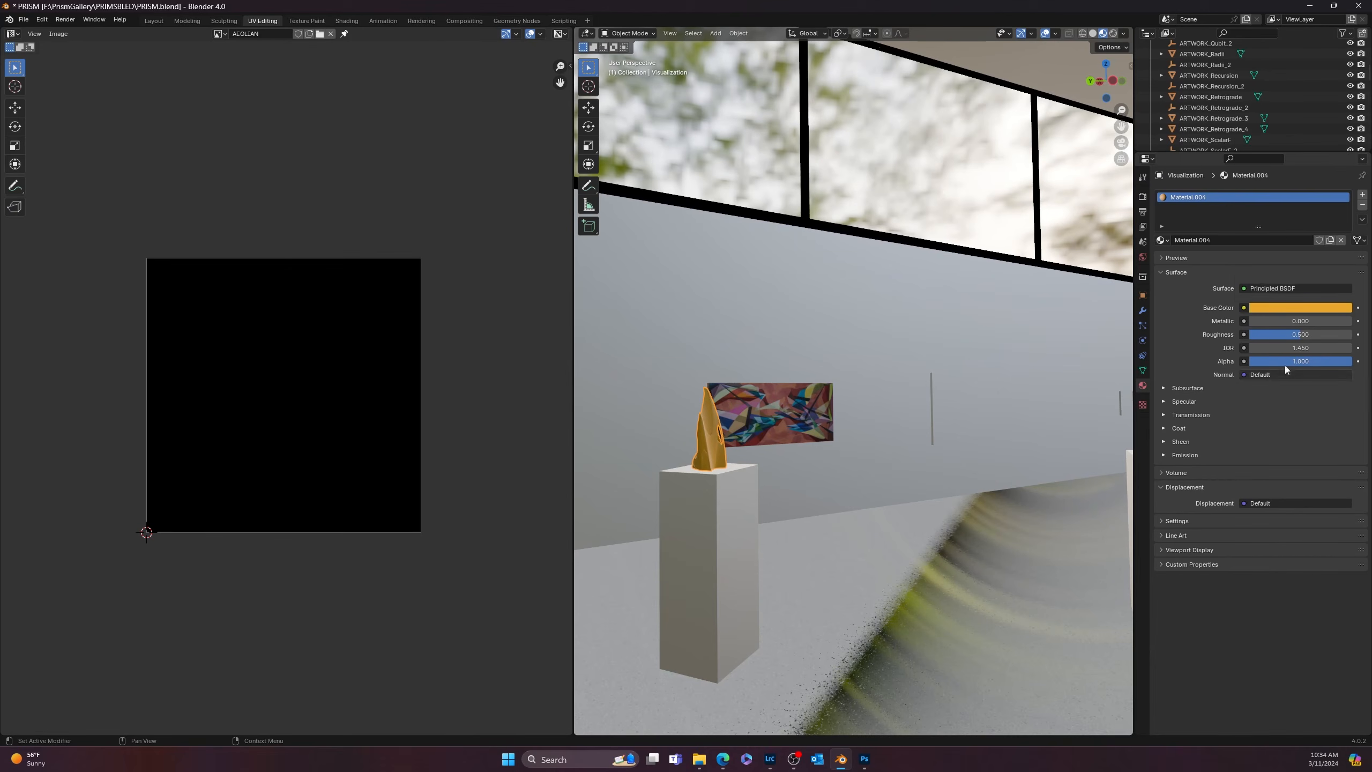
drag(1277, 320, 1356, 320)
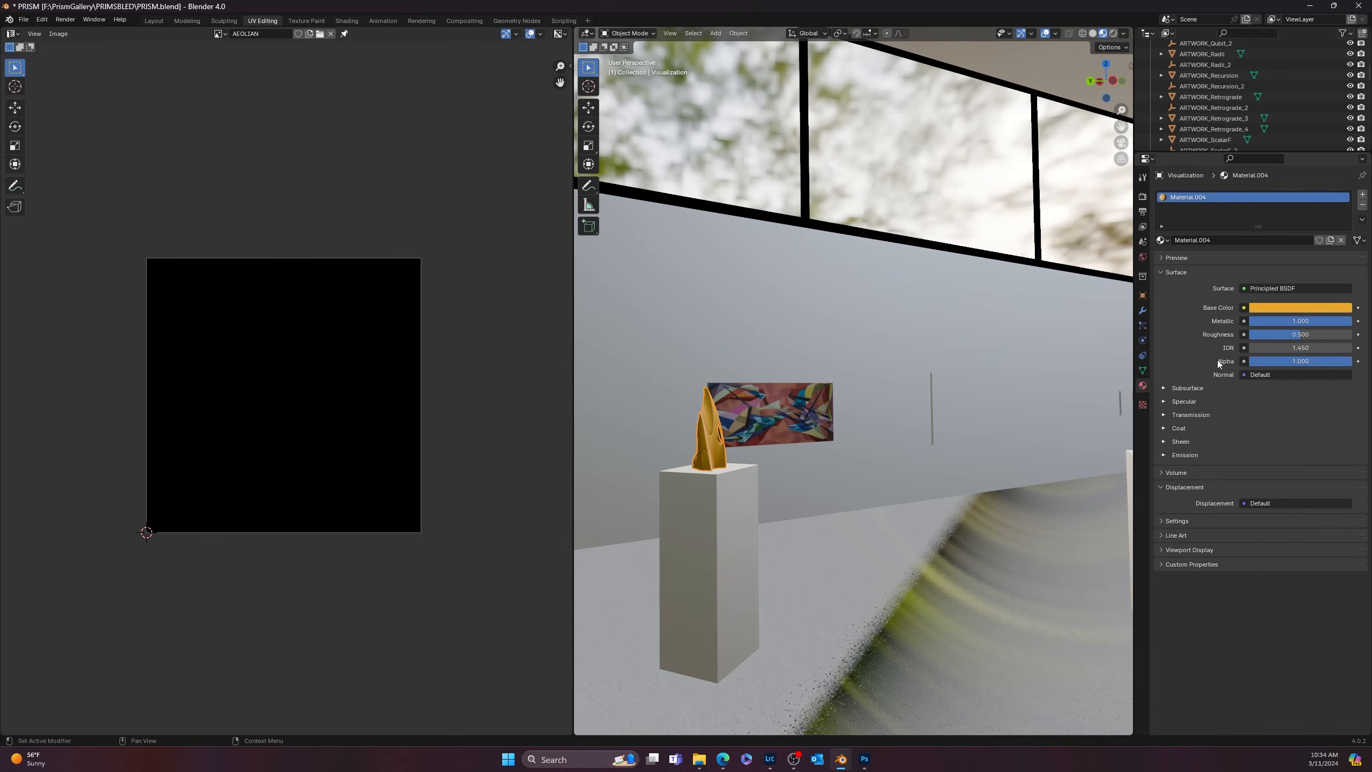
- Examine the gold sculpture on its pedestal from several angles, along with the surrounding walls and upper gallery floor
mouse_move(686, 467)
middle_down()
mouse_move(859, 474)
mouse_move(899, 504)
mouse_move(758, 526)
mouse_move(641, 495)
middle_up()
scroll(790, 485, down, 6)
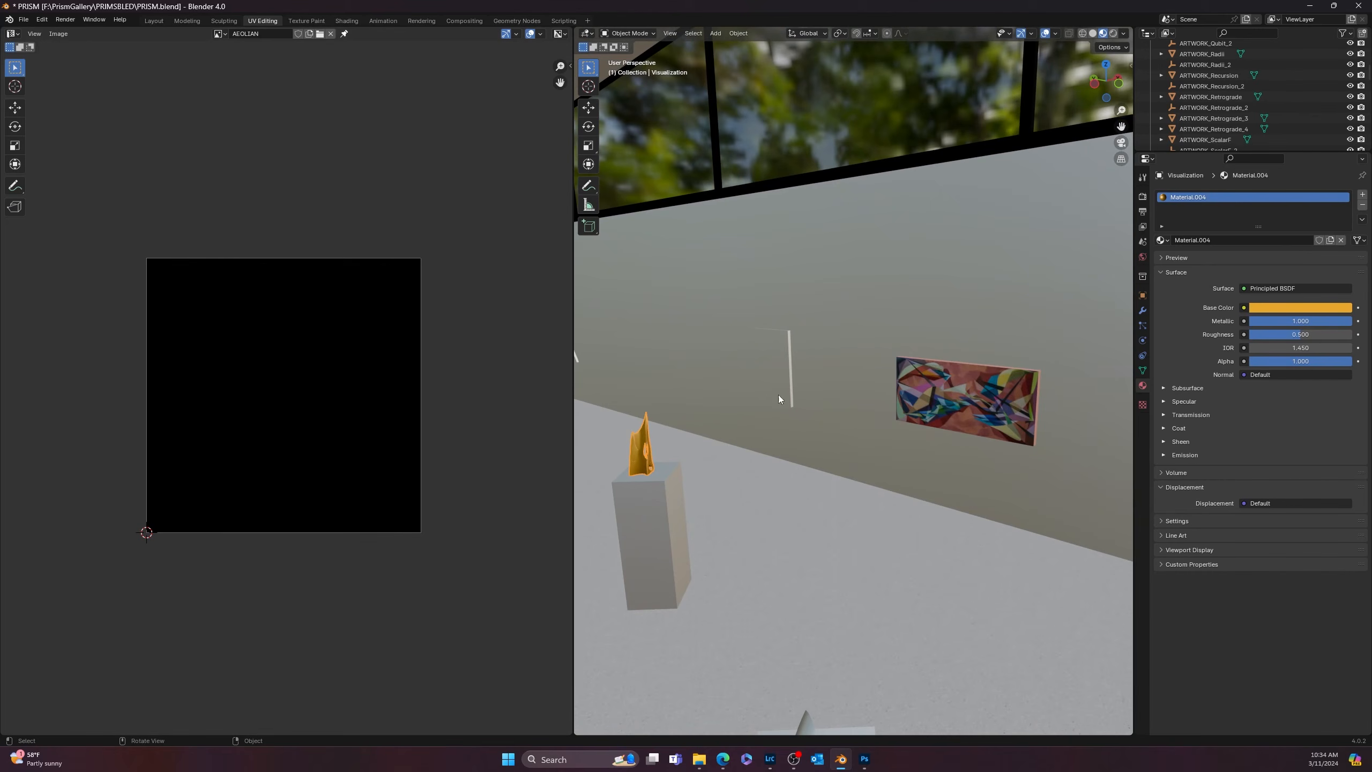
mouse_move(763, 379)
middle_down()
mouse_move(856, 394)
mouse_move(939, 383)
middle_up()
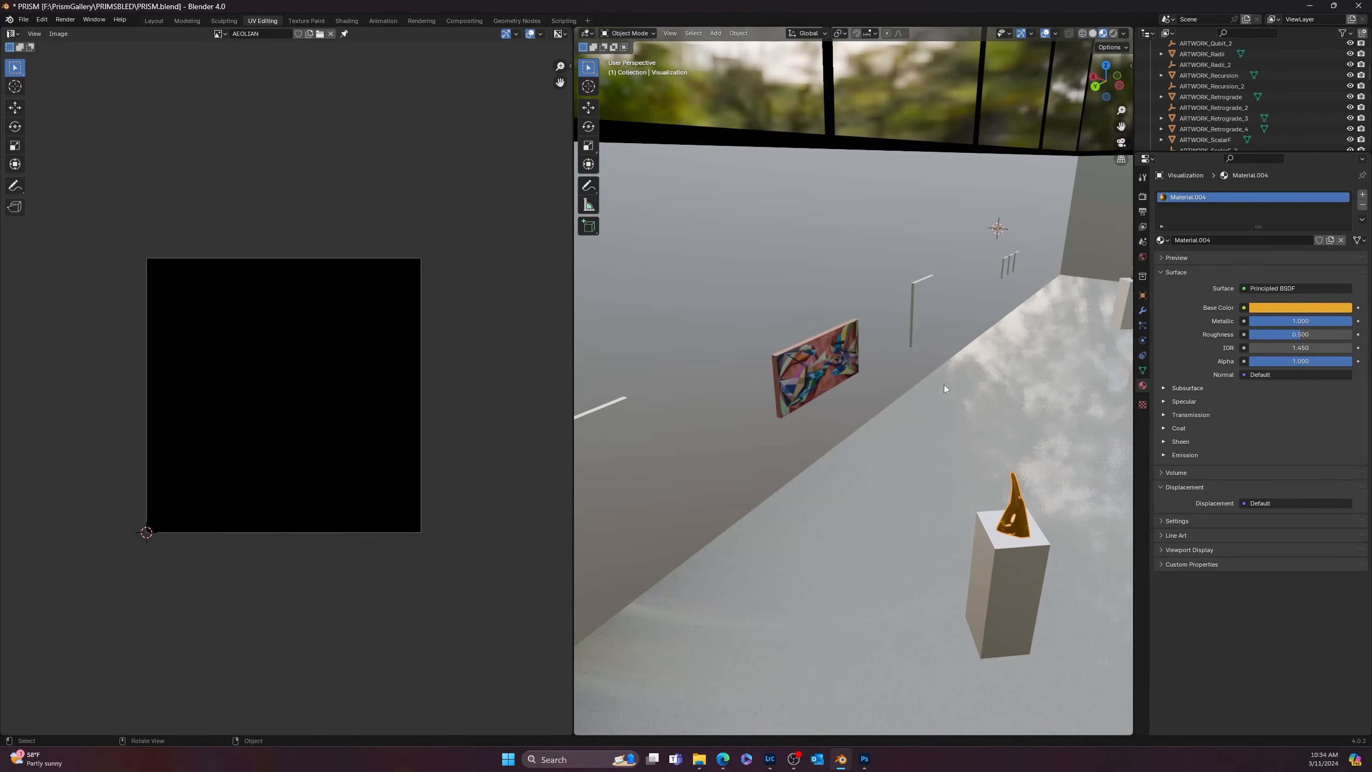
mouse_move(797, 412)
middle_down()
mouse_move(955, 414)
mouse_move(989, 456)
mouse_move(939, 431)
mouse_move(826, 447)
mouse_move(729, 536)
mouse_move(798, 581)
mouse_move(726, 521)
mouse_move(815, 542)
middle_up()
middle_drag(906, 474, 812, 496)
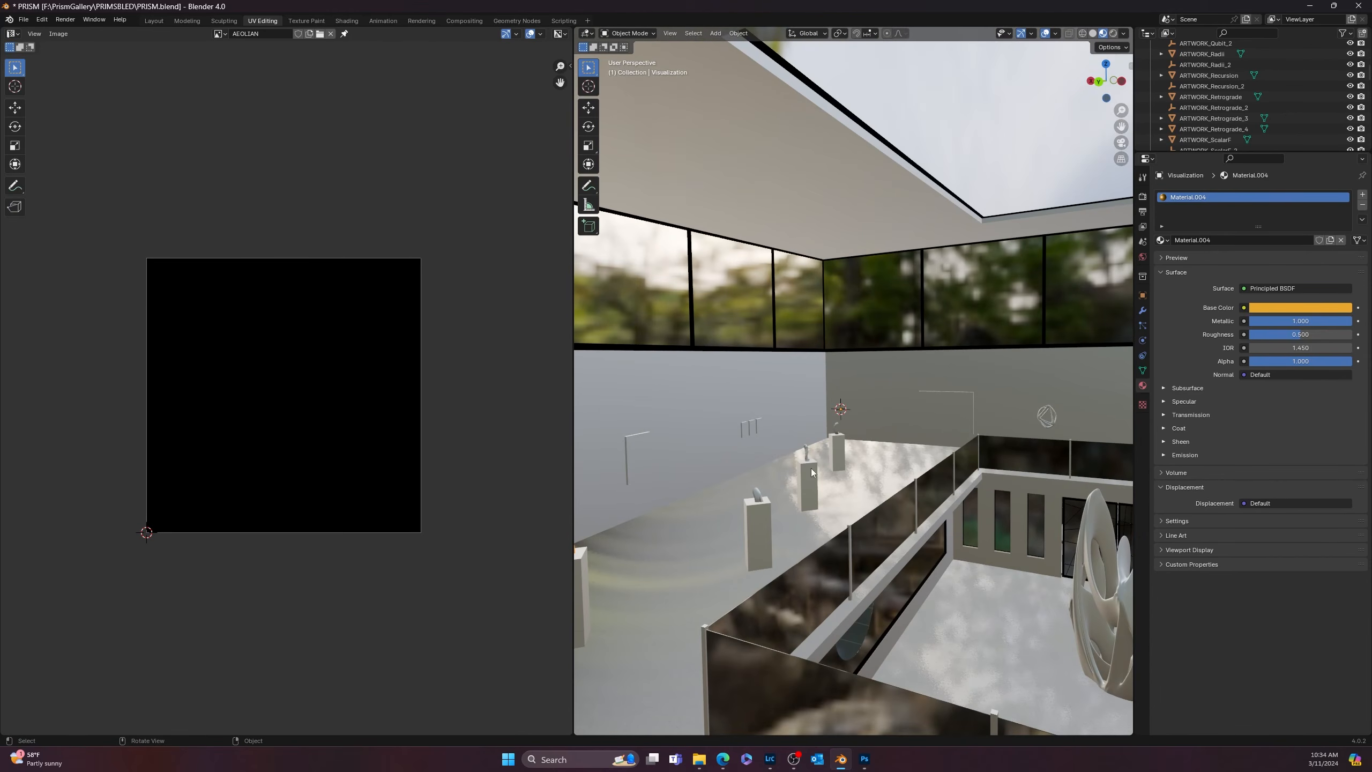
scroll(819, 463, up, 5)
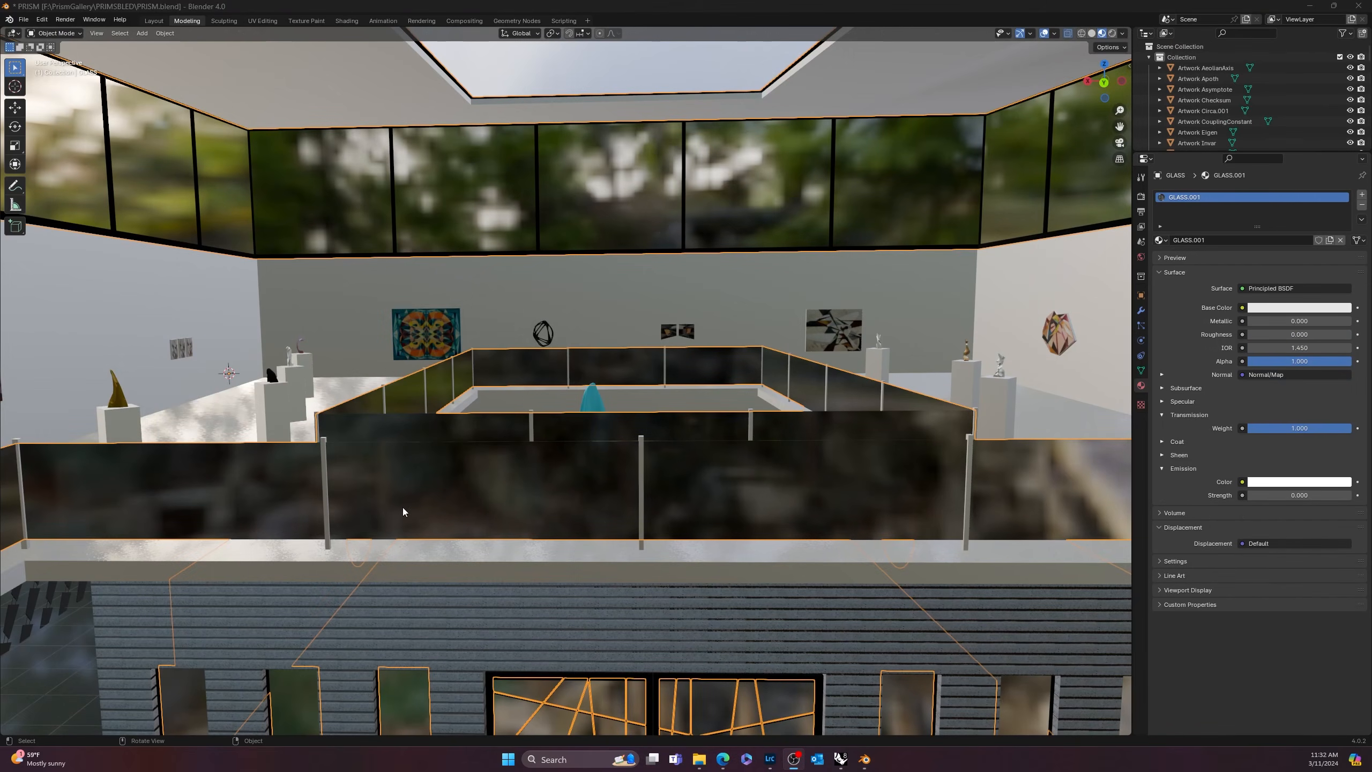
- Survey the textured gallery's upper floor, checking the glass railings, wall paintings and pedestal sculptures
middle_drag(542, 507, 703, 616)
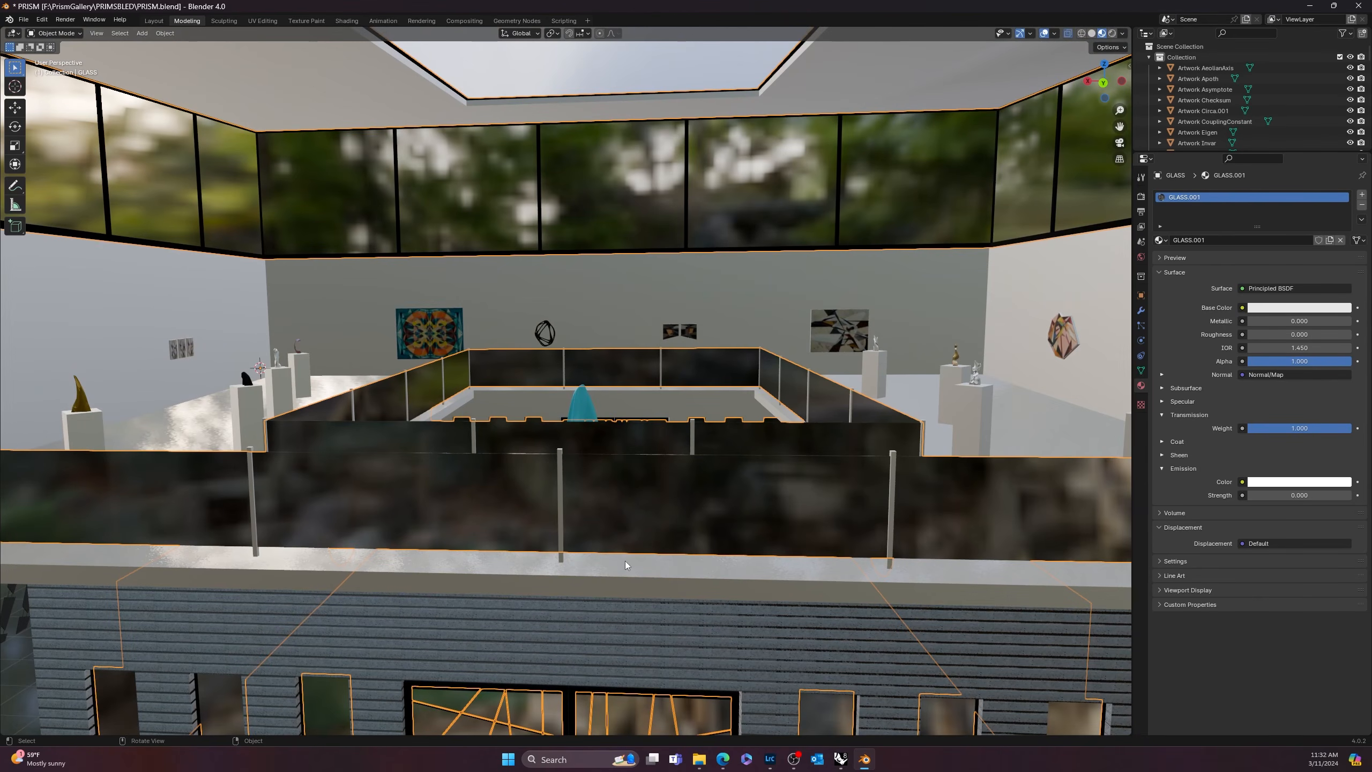
mouse_move(614, 464)
middle_down()
mouse_move(611, 476)
mouse_move(620, 469)
middle_up()
scroll(344, 451, up, 4)
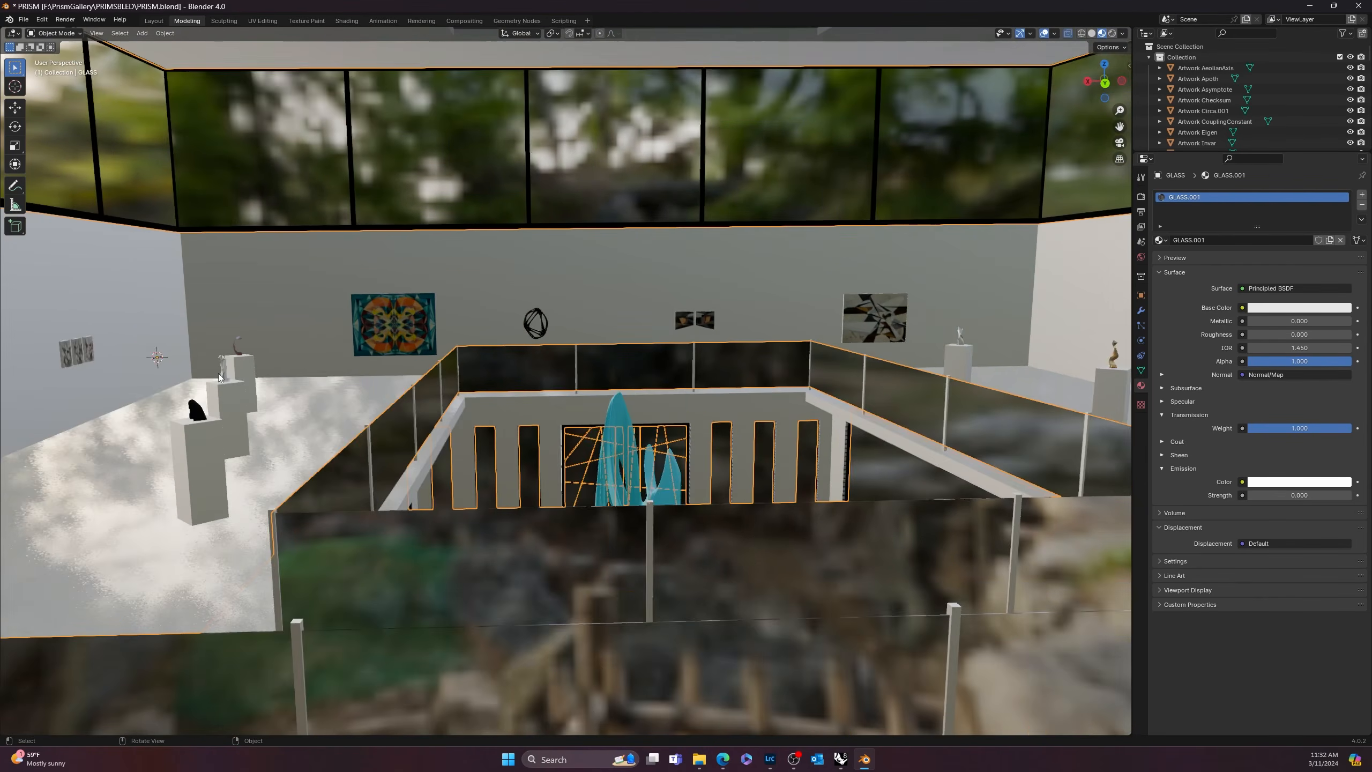
scroll(220, 382, down, 2)
middle_drag(290, 420, 298, 423)
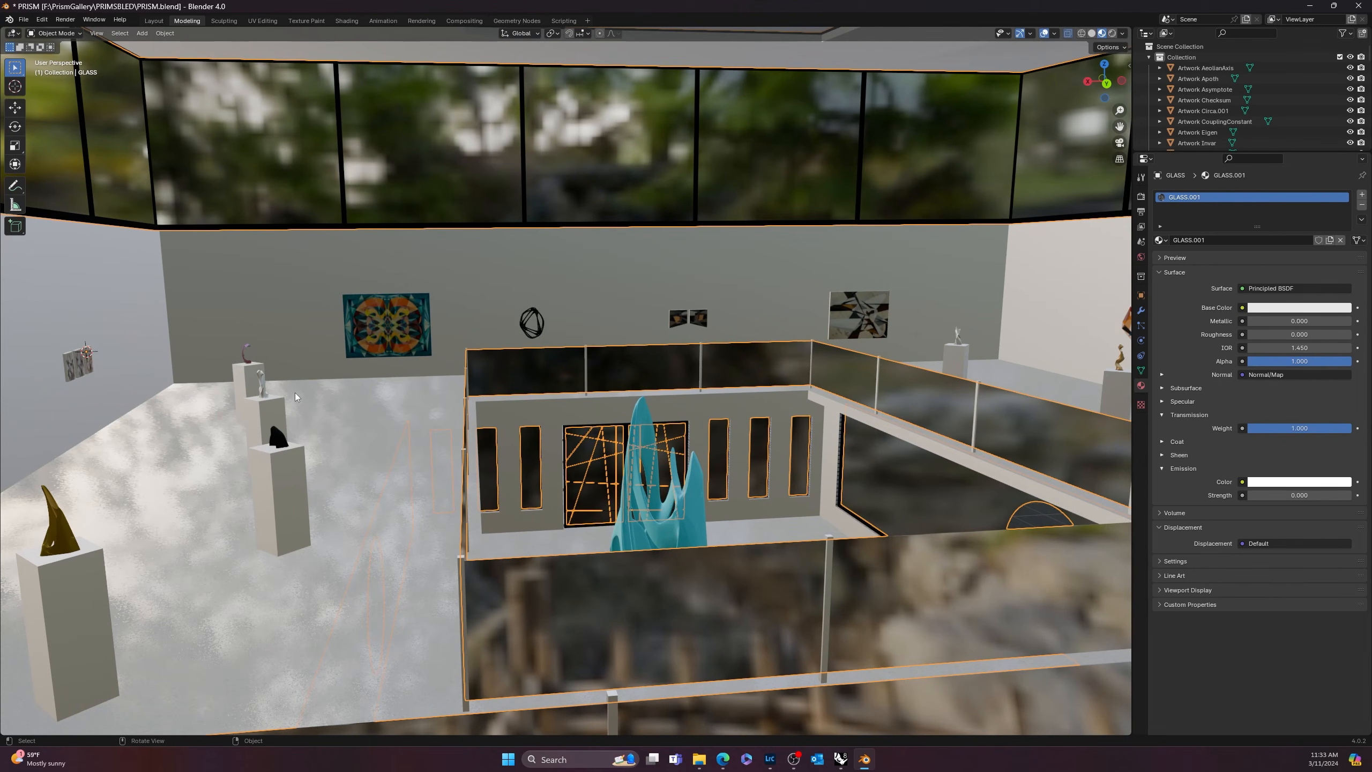
middle_drag(891, 556, 668, 493)
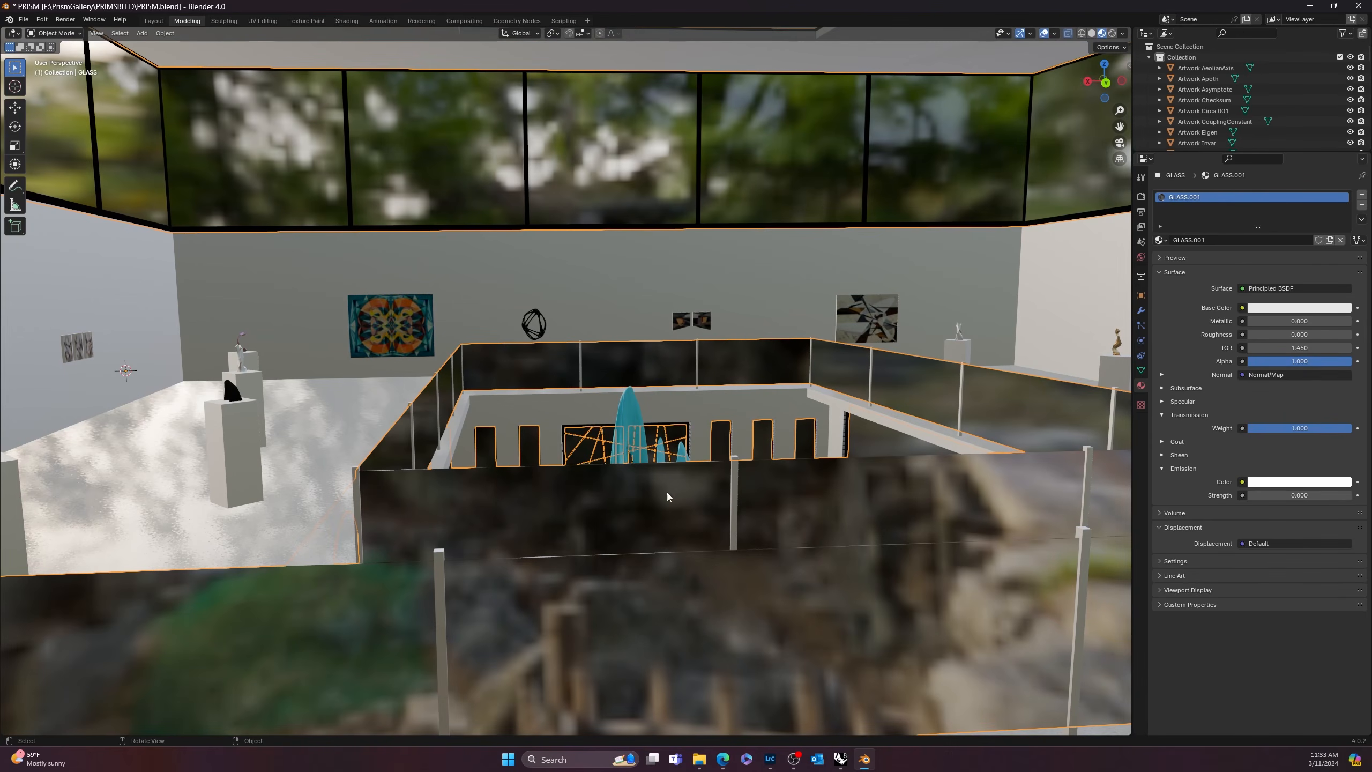
- Select Artwork Radii.001 on its pedestal, frame it in the view and examine its textured material
click(241, 339)
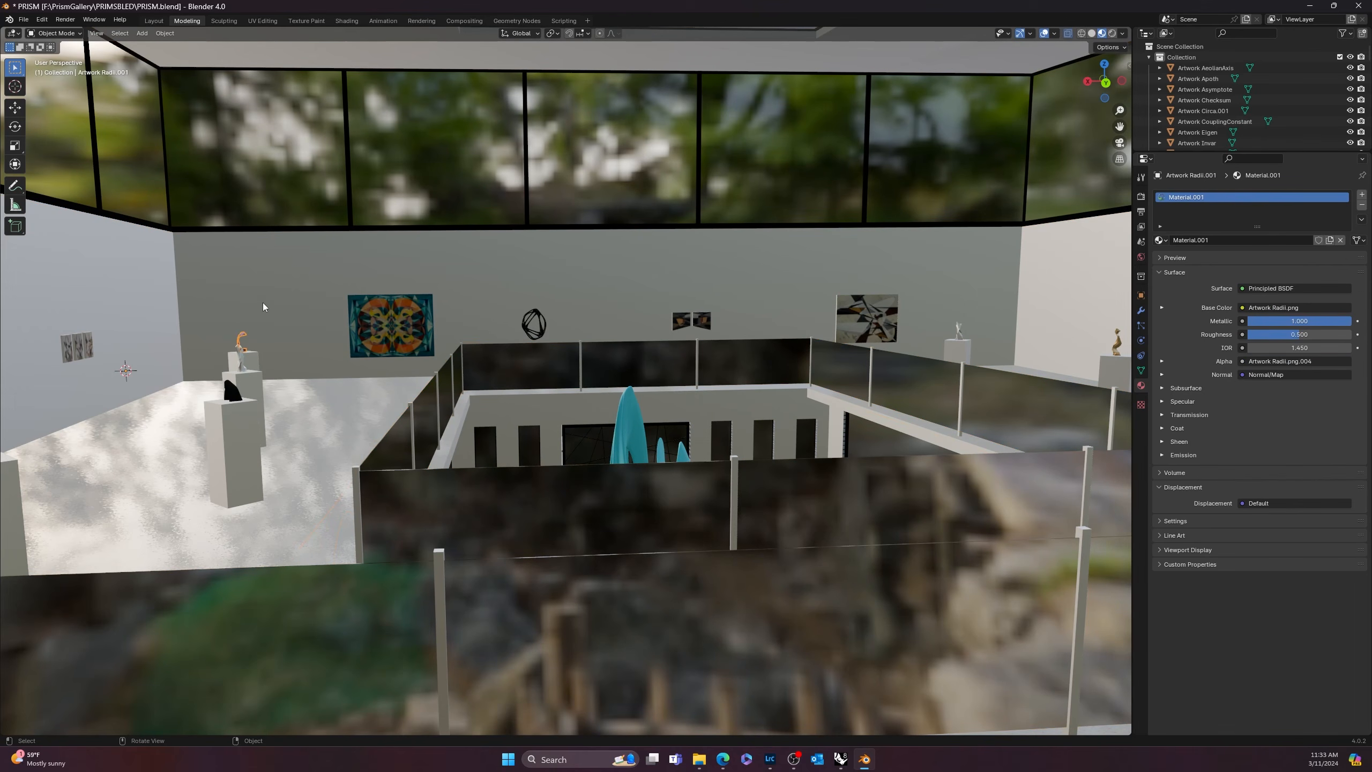
key(KP_Decimal)
mouse_move(557, 326)
middle_down()
mouse_move(451, 329)
mouse_move(371, 305)
mouse_move(286, 391)
mouse_move(371, 397)
mouse_move(555, 358)
middle_up()
mouse_move(689, 514)
middle_down()
mouse_move(776, 518)
mouse_move(411, 495)
mouse_move(512, 507)
mouse_move(919, 496)
mouse_move(401, 492)
mouse_move(563, 456)
mouse_move(744, 466)
mouse_move(773, 320)
middle_up()
- Select the ARTWORK_Codimension sculpture on the neighbouring pedestal and inspect its white metallic material up close
click(740, 270)
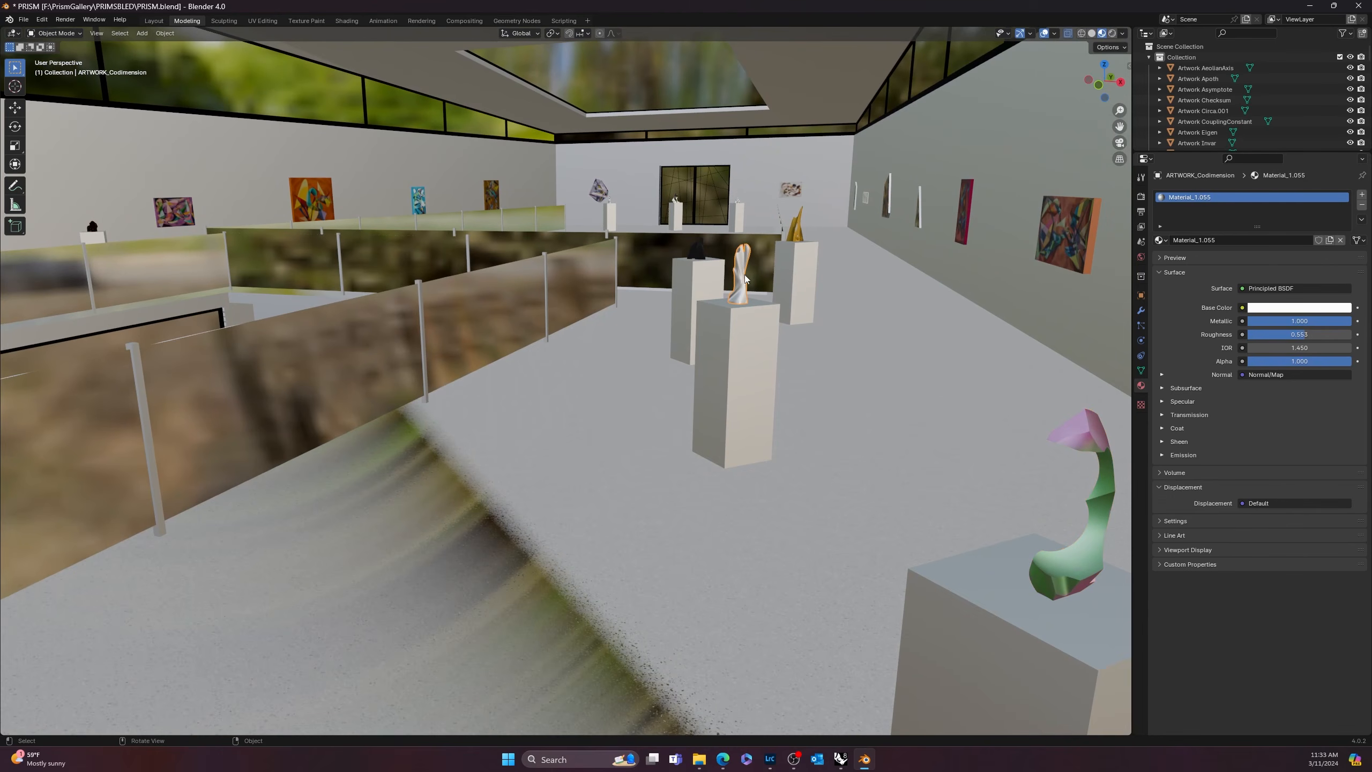
key(KP_Decimal)
scroll(503, 253, down, 3)
mouse_move(502, 253)
middle_down()
mouse_move(438, 307)
mouse_move(481, 306)
mouse_move(442, 293)
middle_up()
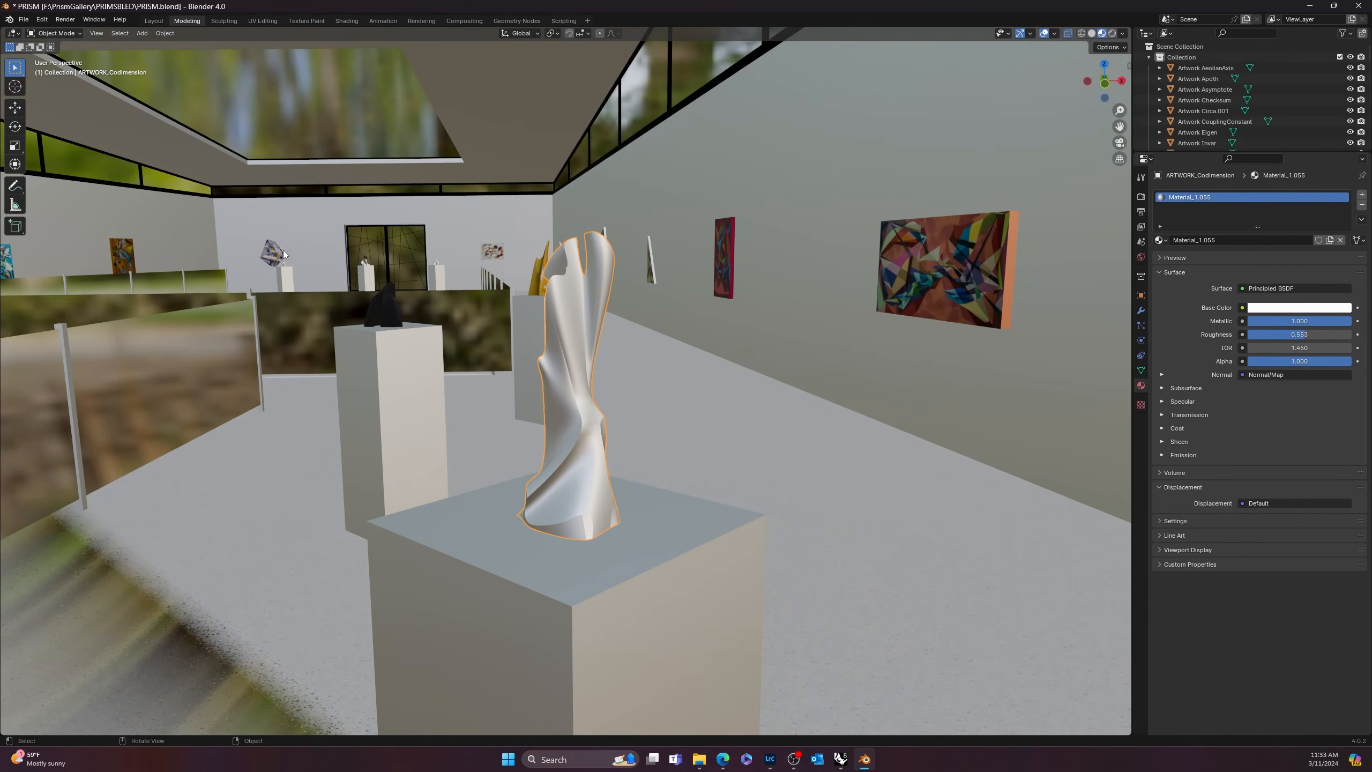
- Examine the central atrium from opposite directions, including its large sculptures, railings and the paintings on the upper walls
scroll(122, 279, down, 2)
shift+middle_drag(120, 314, 467, 414)
mouse_move(135, 422)
shift+middle_down()
mouse_move(445, 448)
mouse_move(543, 423)
shift+middle_up()
scroll(454, 366, down, 1)
mouse_move(255, 386)
shift+middle_down()
mouse_move(410, 394)
mouse_move(492, 415)
mouse_move(451, 420)
mouse_move(469, 432)
mouse_move(567, 414)
shift+middle_up()
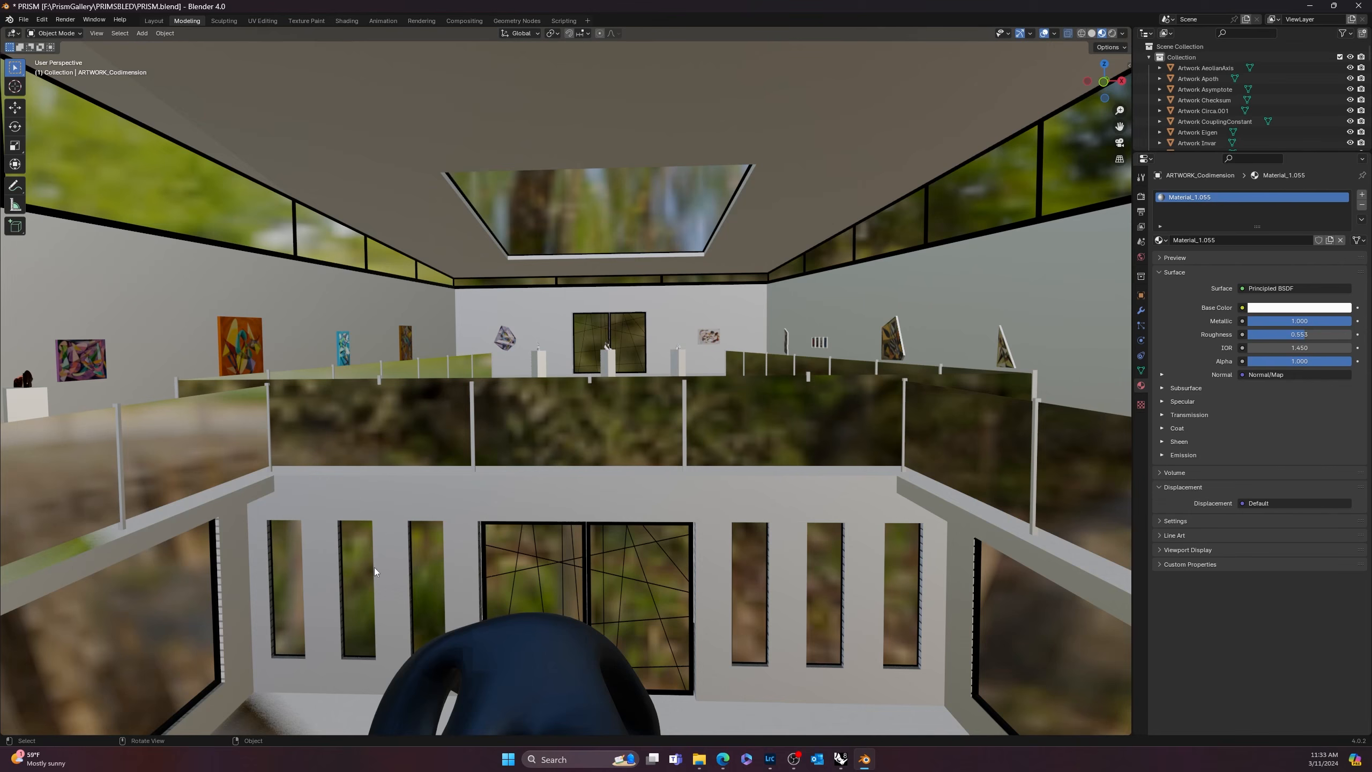
mouse_move(399, 396)
middle_down()
mouse_move(517, 397)
mouse_move(544, 350)
mouse_move(650, 377)
middle_up()
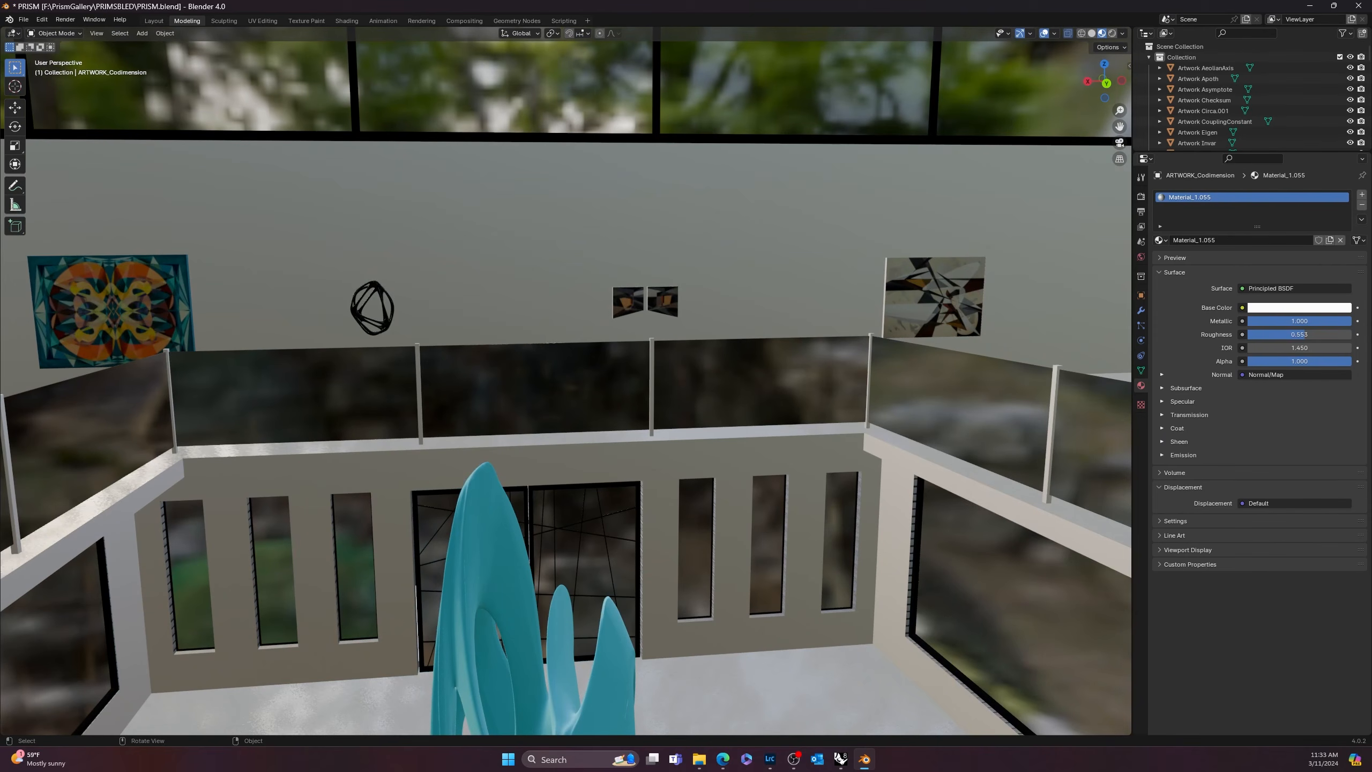